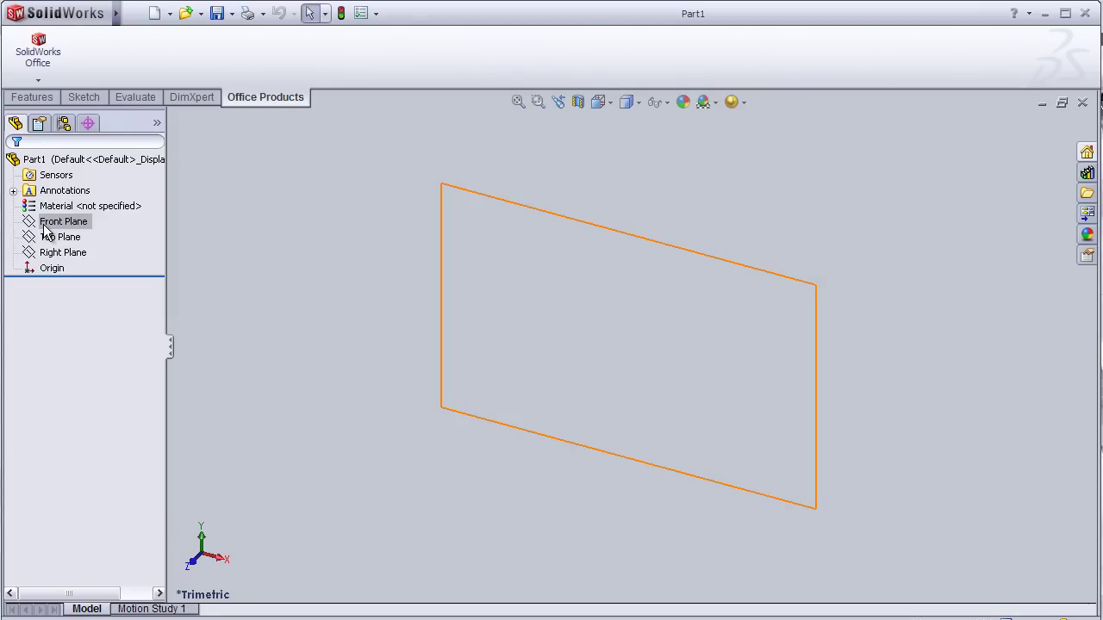
# Step: On the Front Plane, sketch a bottom line, tangent arc left end, top line and slanted right edge
pyautogui.click(45, 226)
pyautogui.click(53, 197)
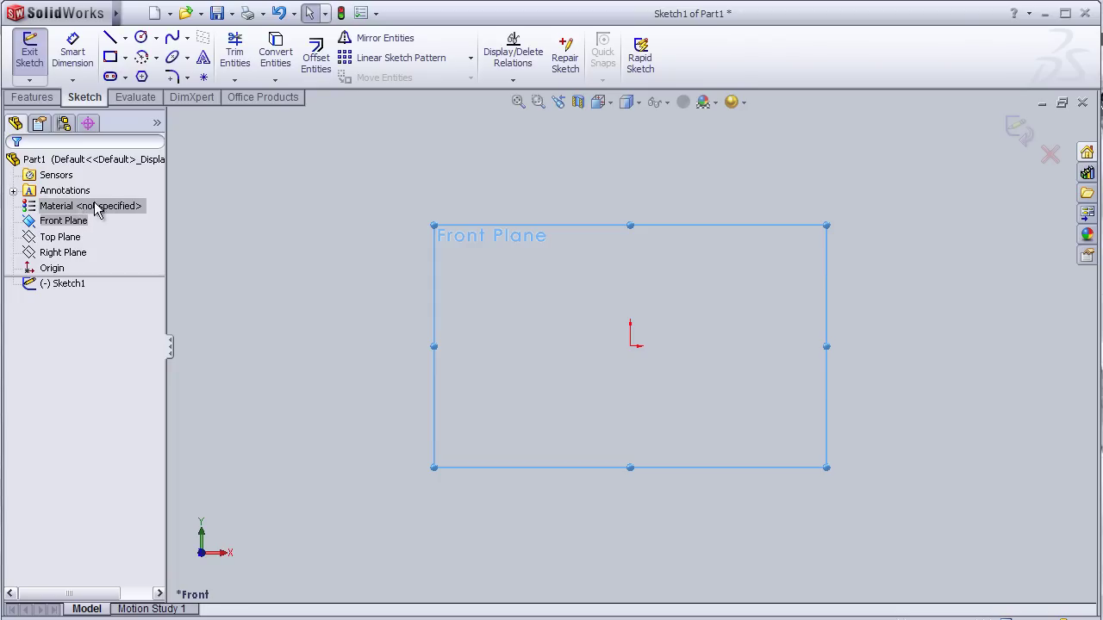
pyautogui.click(110, 47)
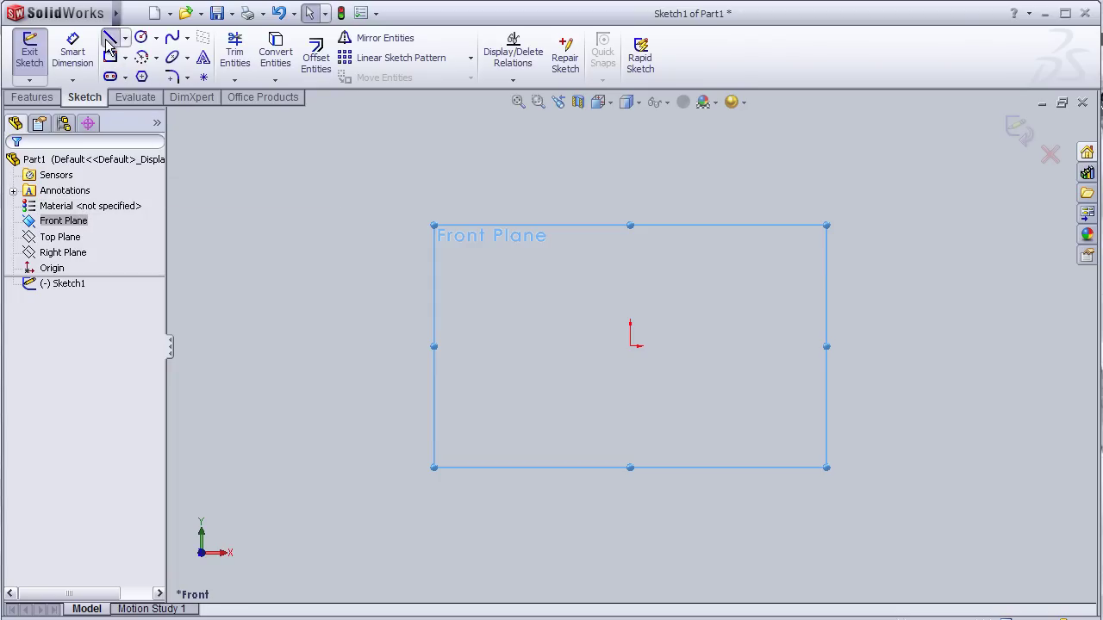
pyautogui.click(785, 347)
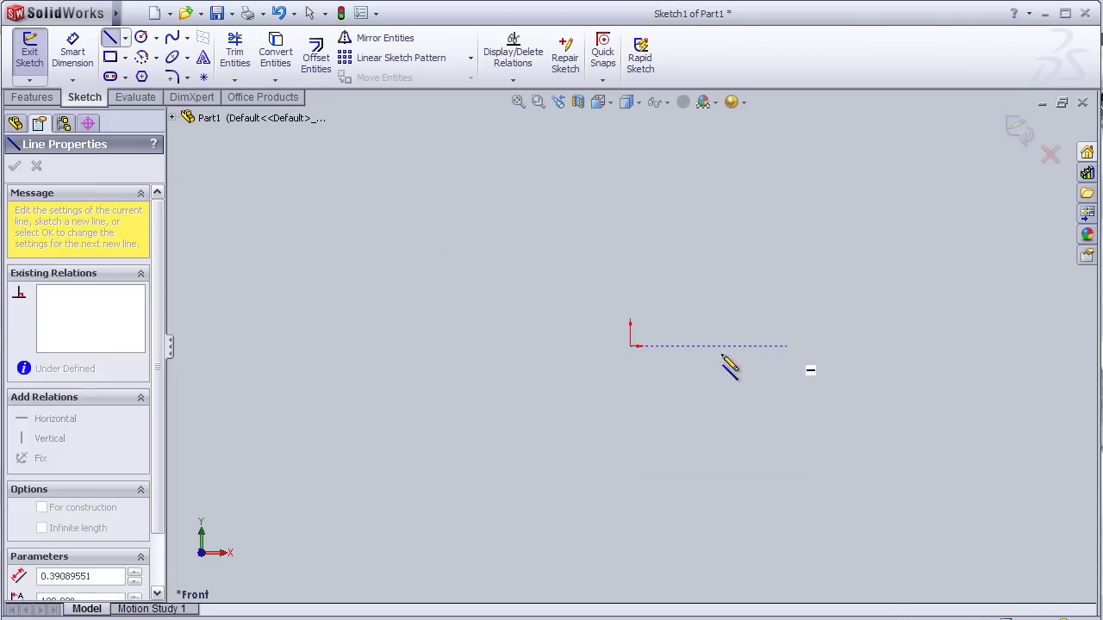
pyautogui.click(437, 346)
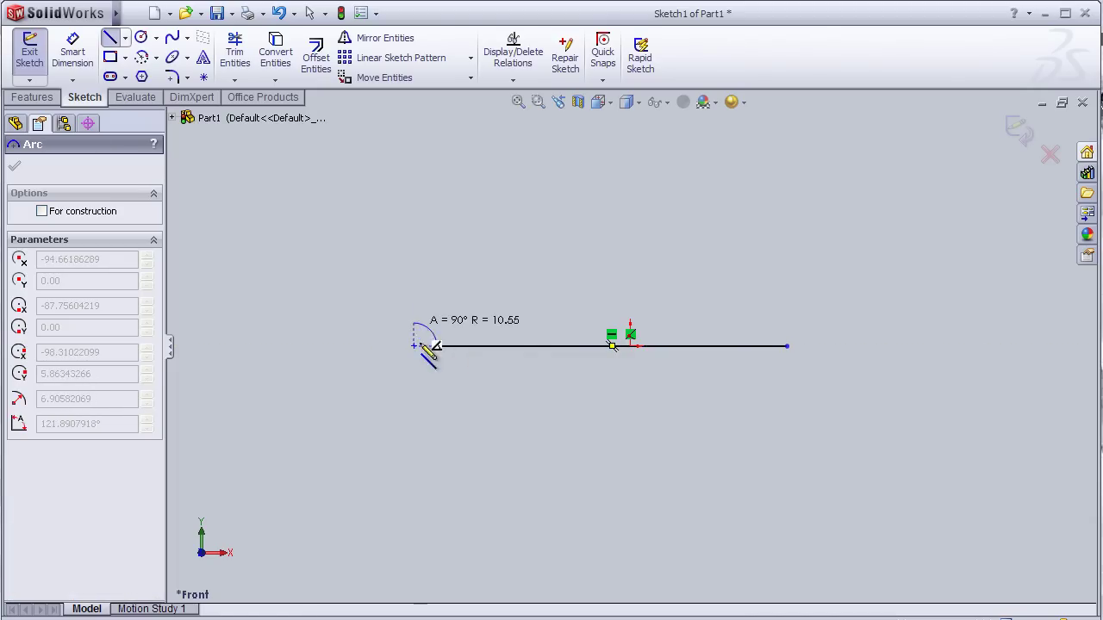
pyautogui.click(435, 252)
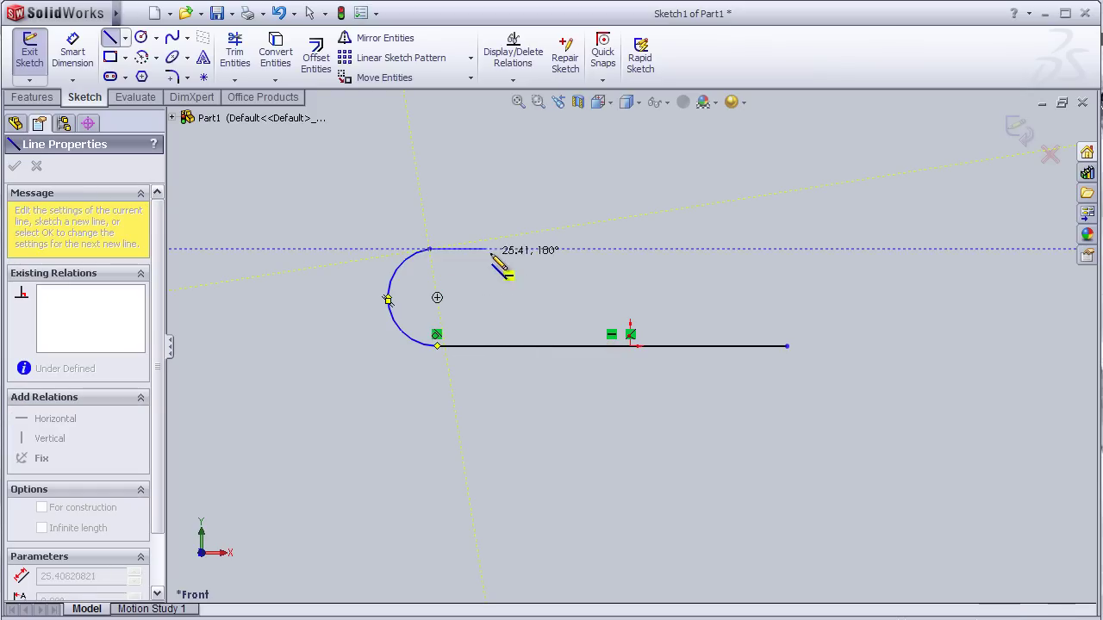
pyautogui.click(882, 249)
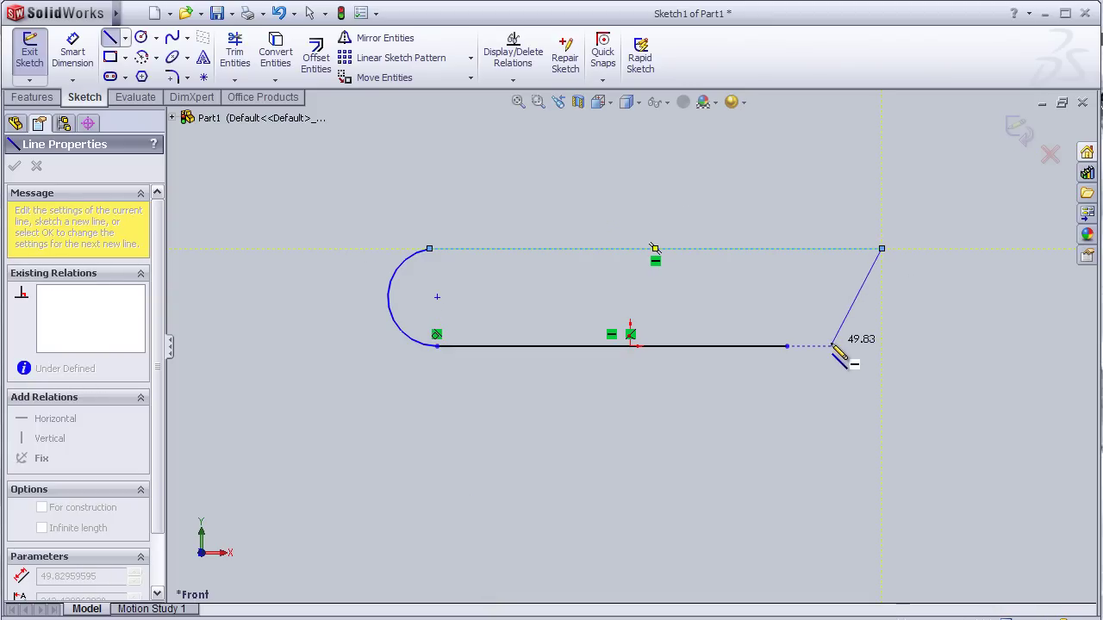
pyautogui.click(786, 345)
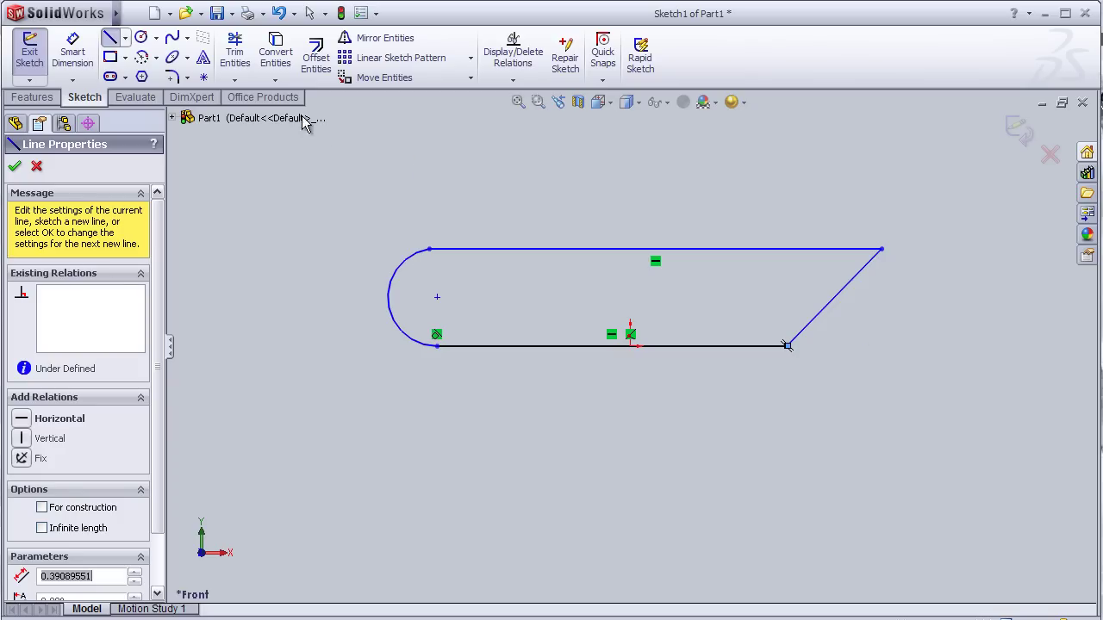
pyautogui.click(83, 47)
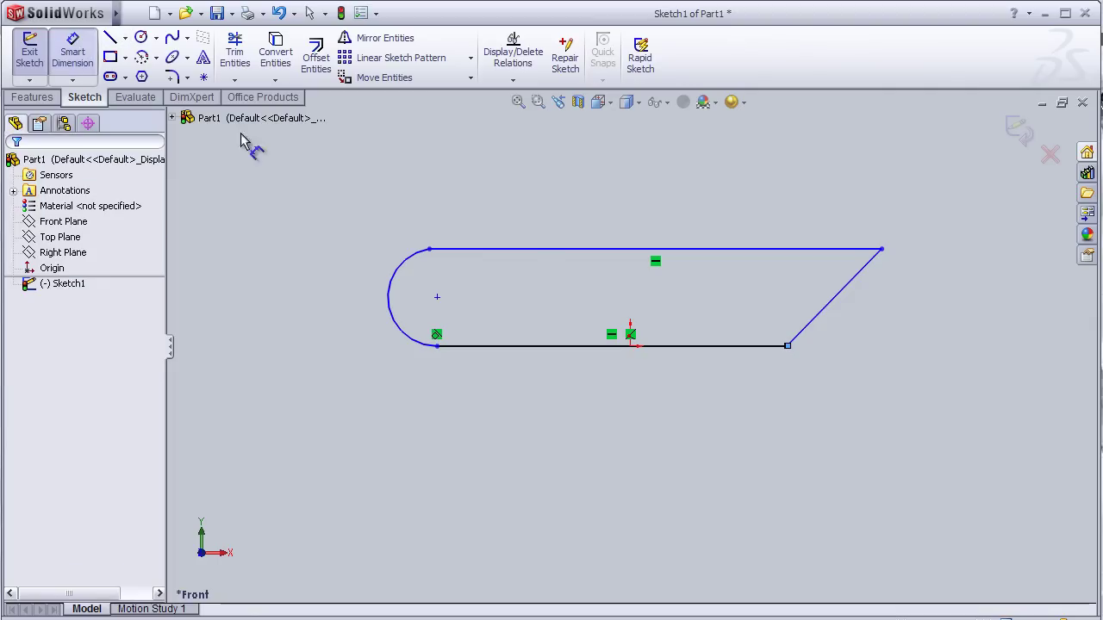
# Step: Dimension the top line to 60 and the bottom line to 55
pyautogui.click(535, 250)
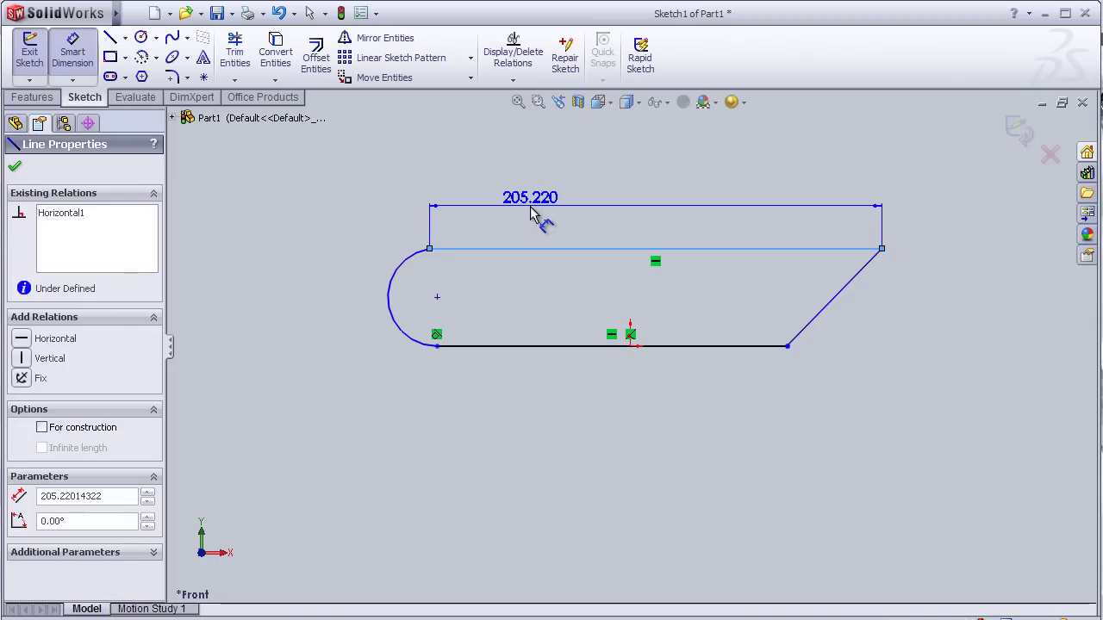
pyautogui.click(531, 215)
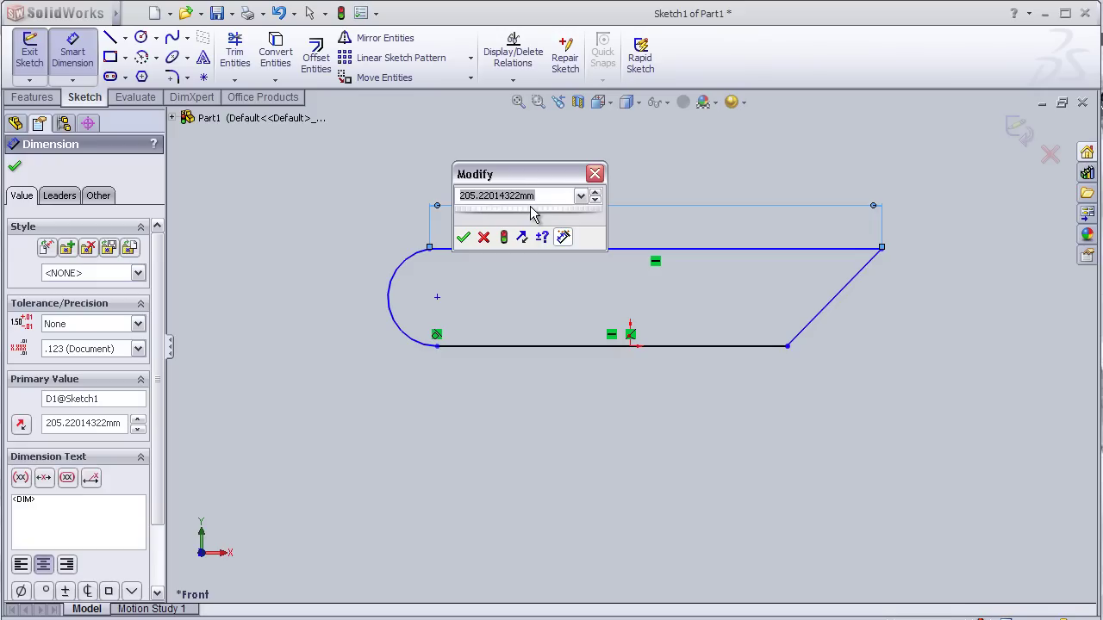
pyautogui.write('60')
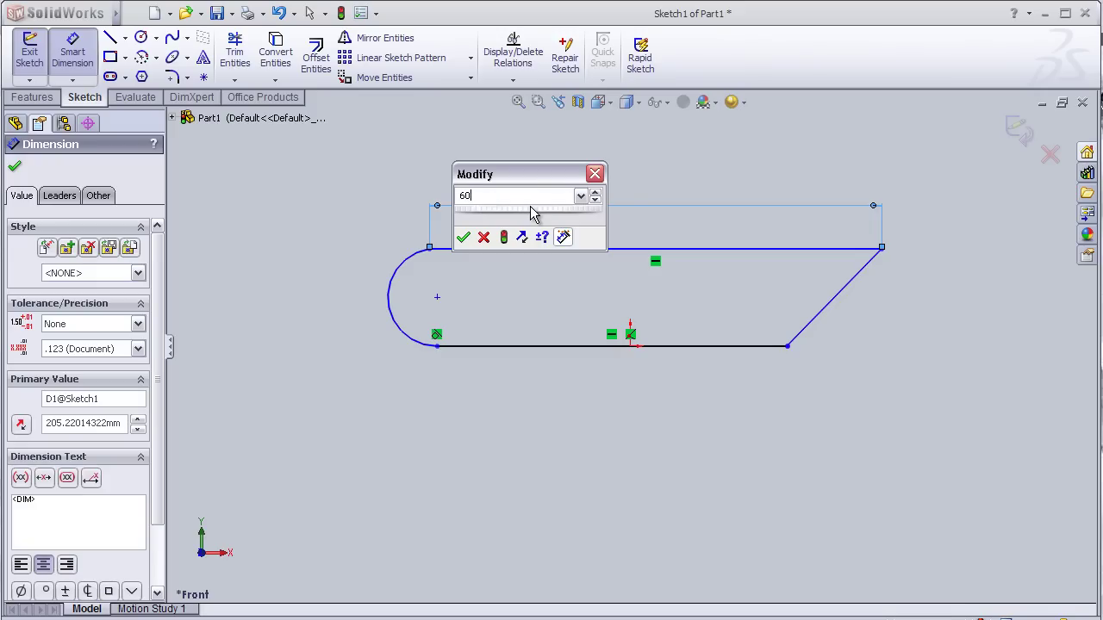
pyautogui.press('Return')
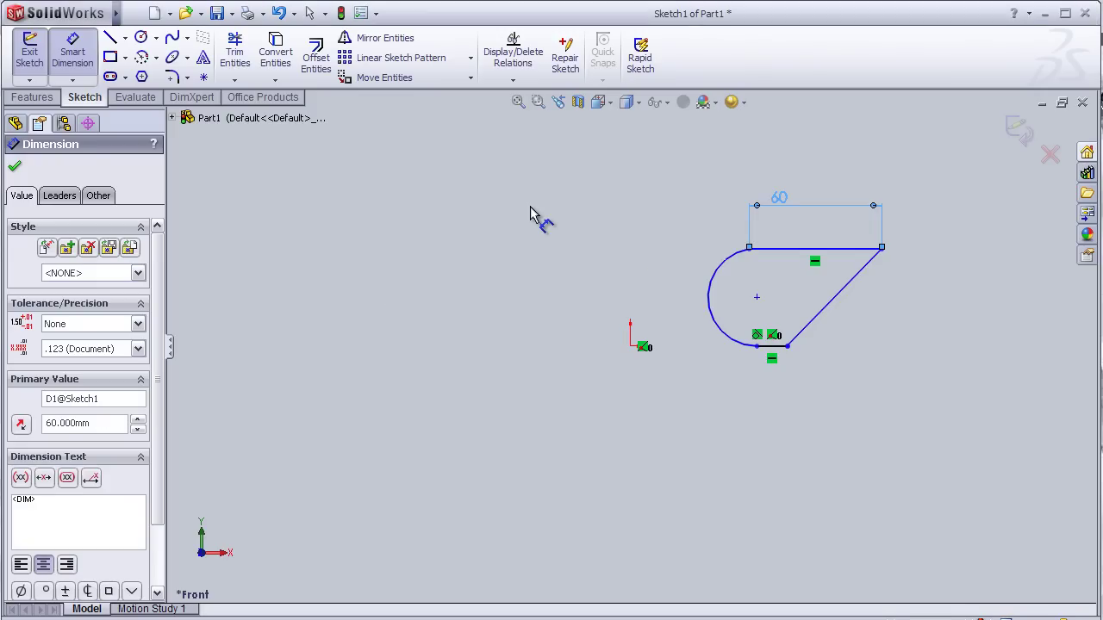
pyautogui.click(774, 348)
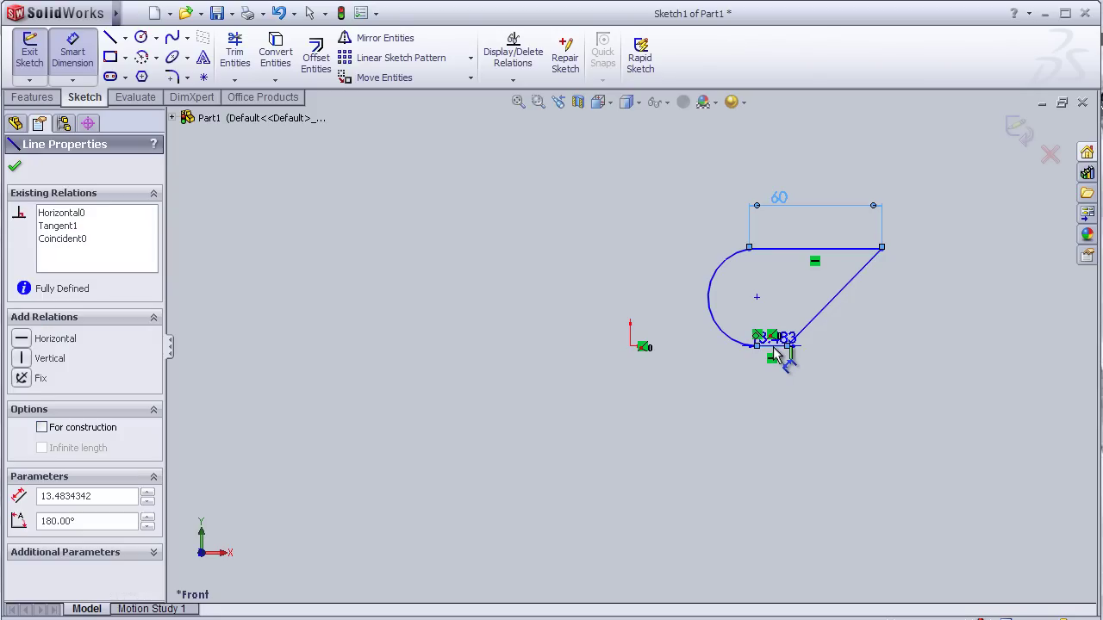
pyautogui.click(792, 437)
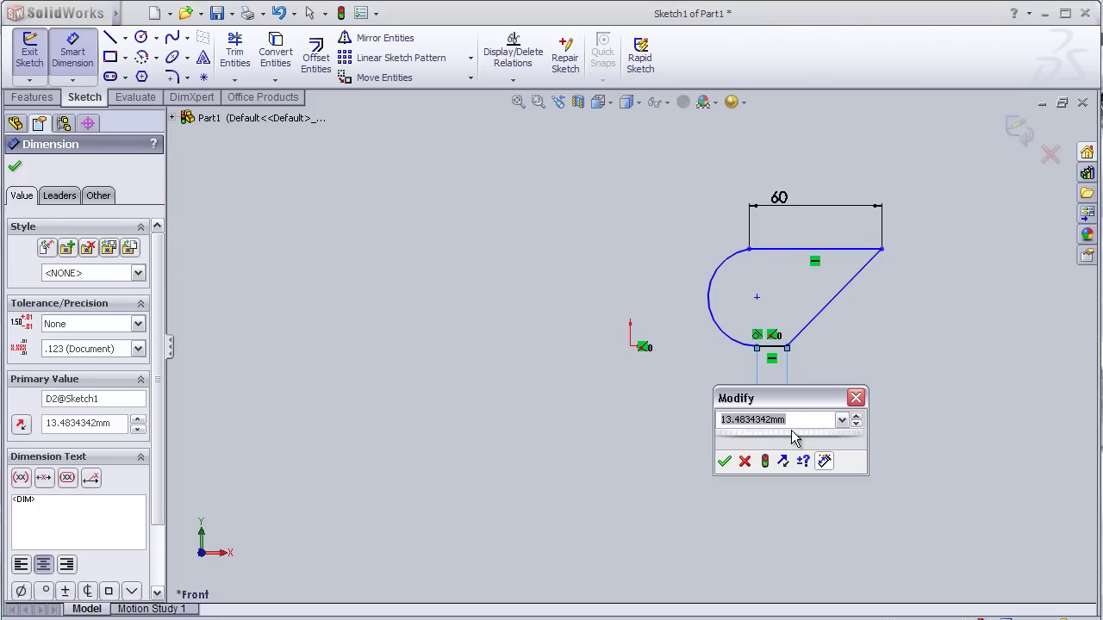
pyautogui.write('55')
pyautogui.press('Return')
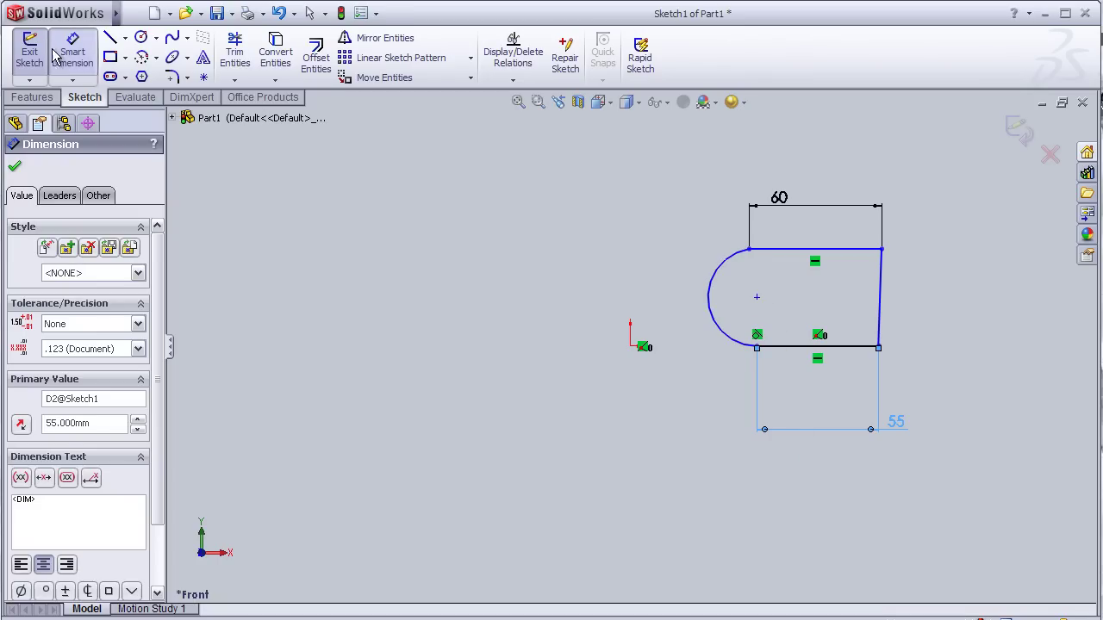
# Step: Set the rounded end's radius to 5 and finish dimensioning
pyautogui.click(715, 293)
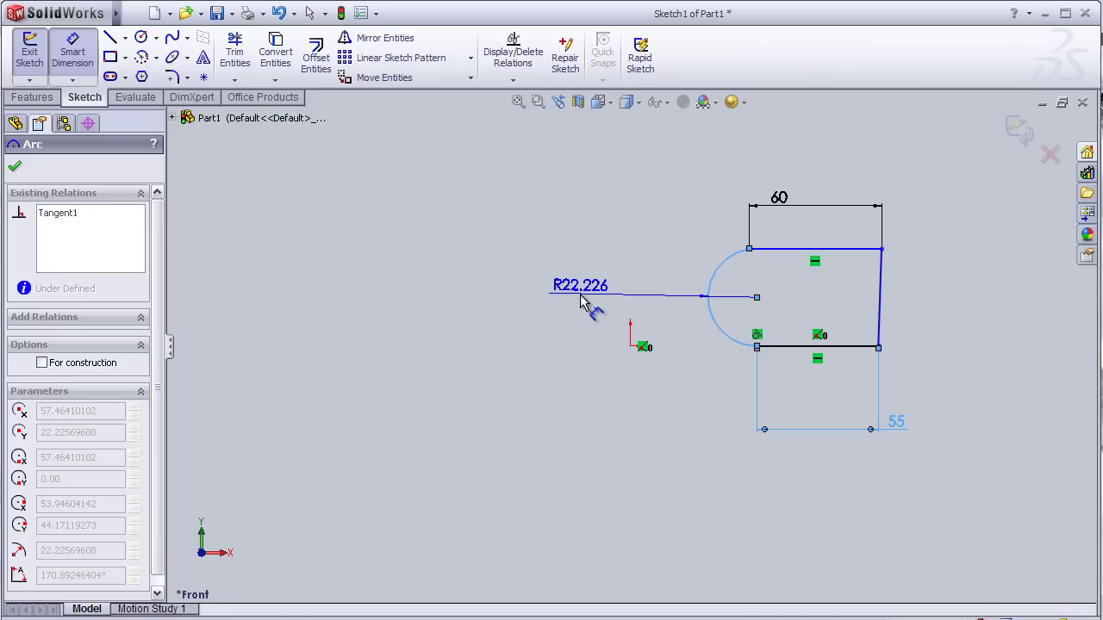
pyautogui.click(582, 302)
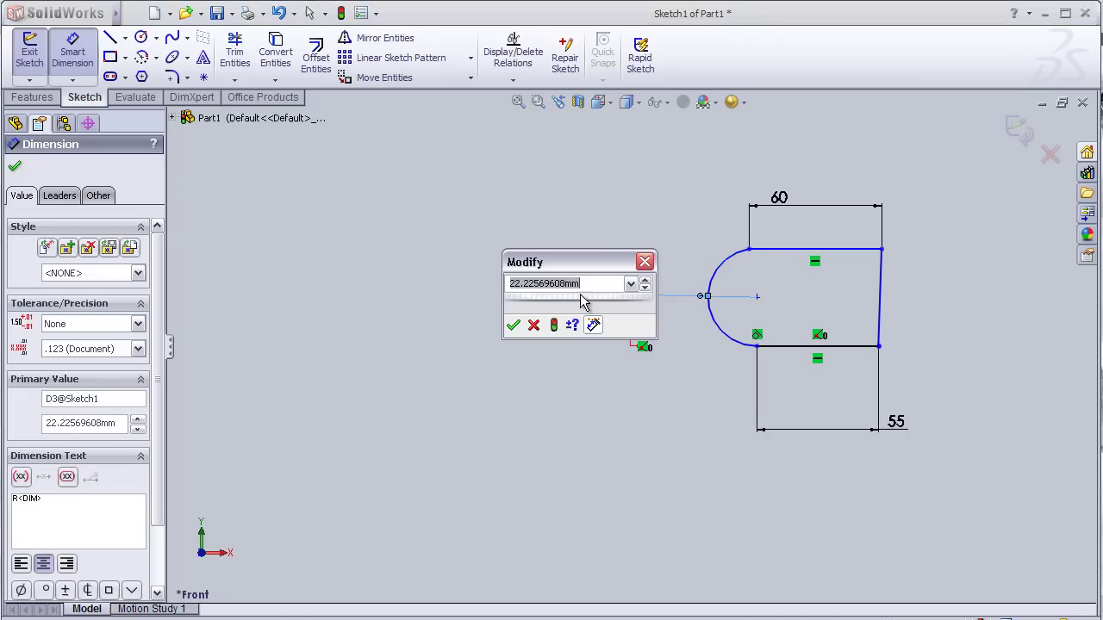
pyautogui.write('5')
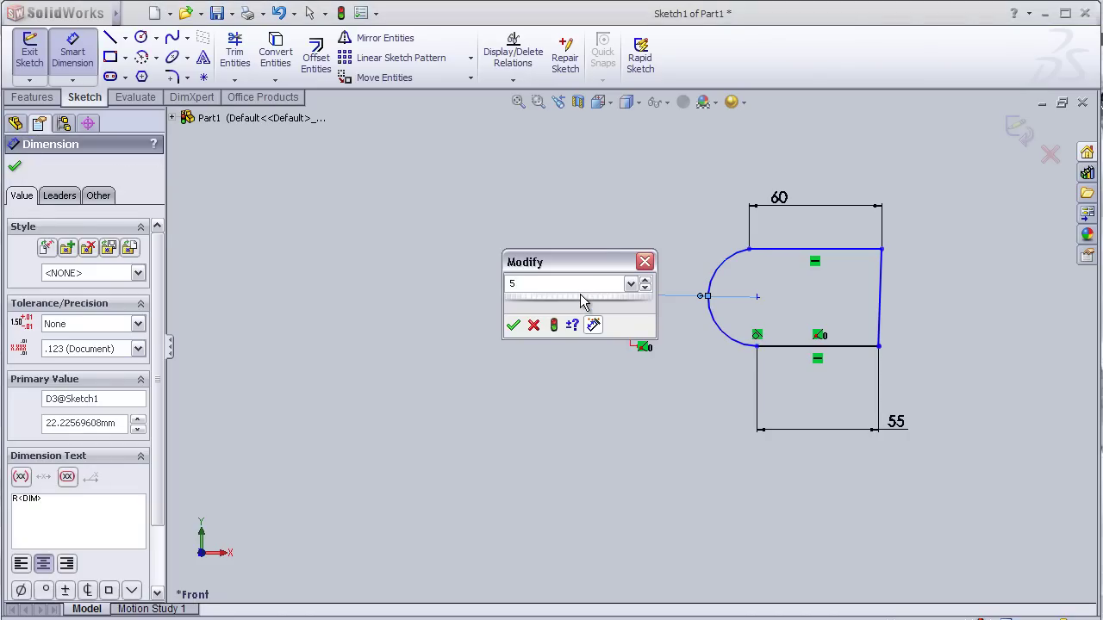
pyautogui.press('Return')
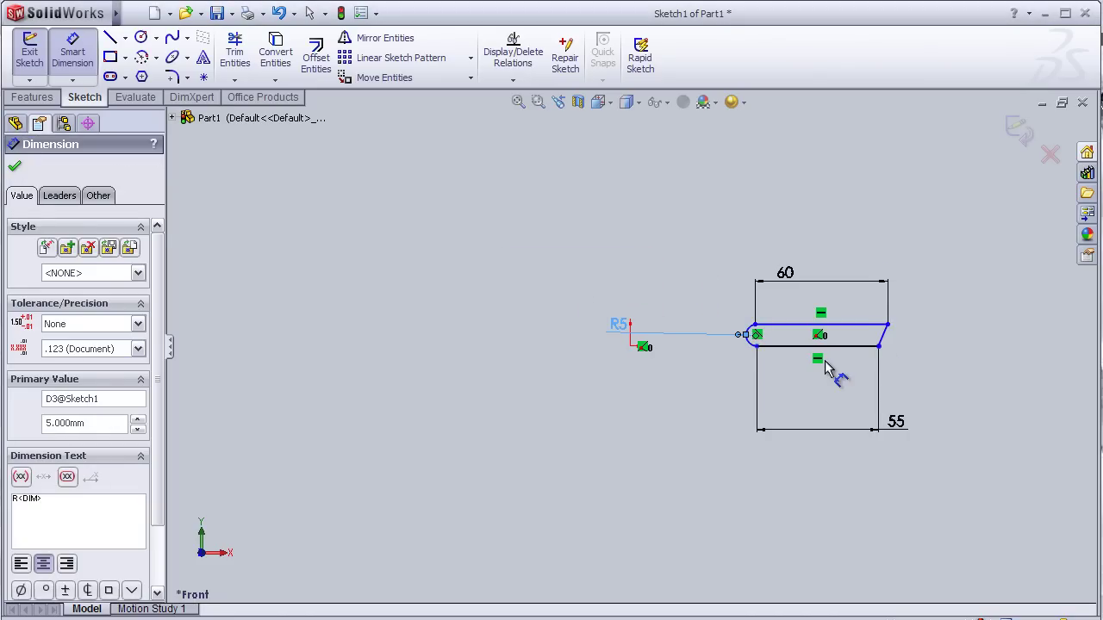
pyautogui.scroll(-2, 818, 372)
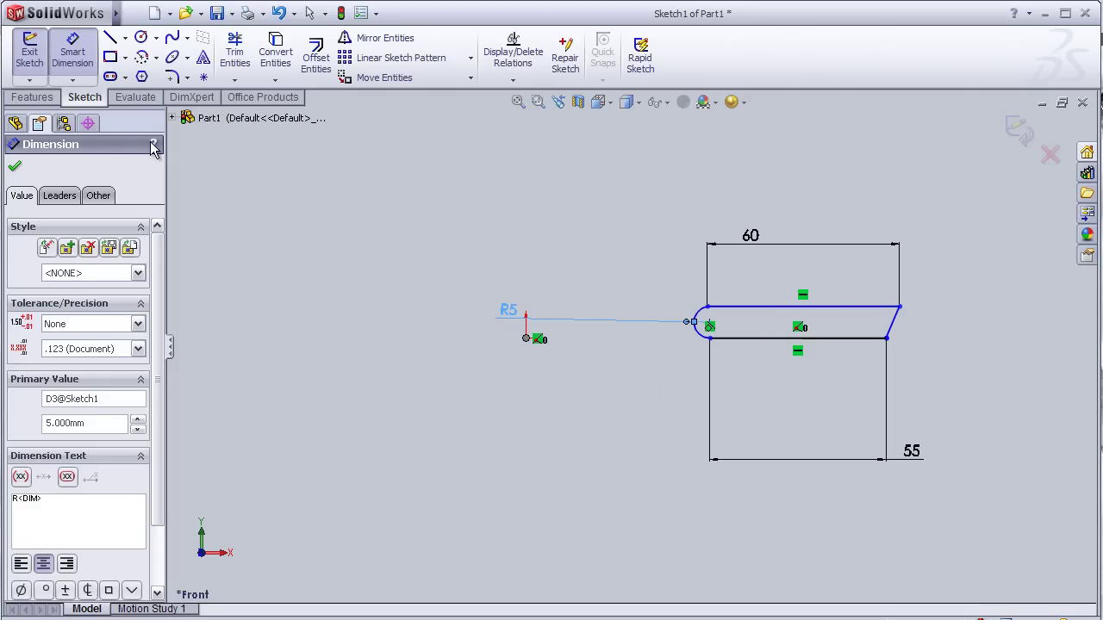
pyautogui.click(15, 166)
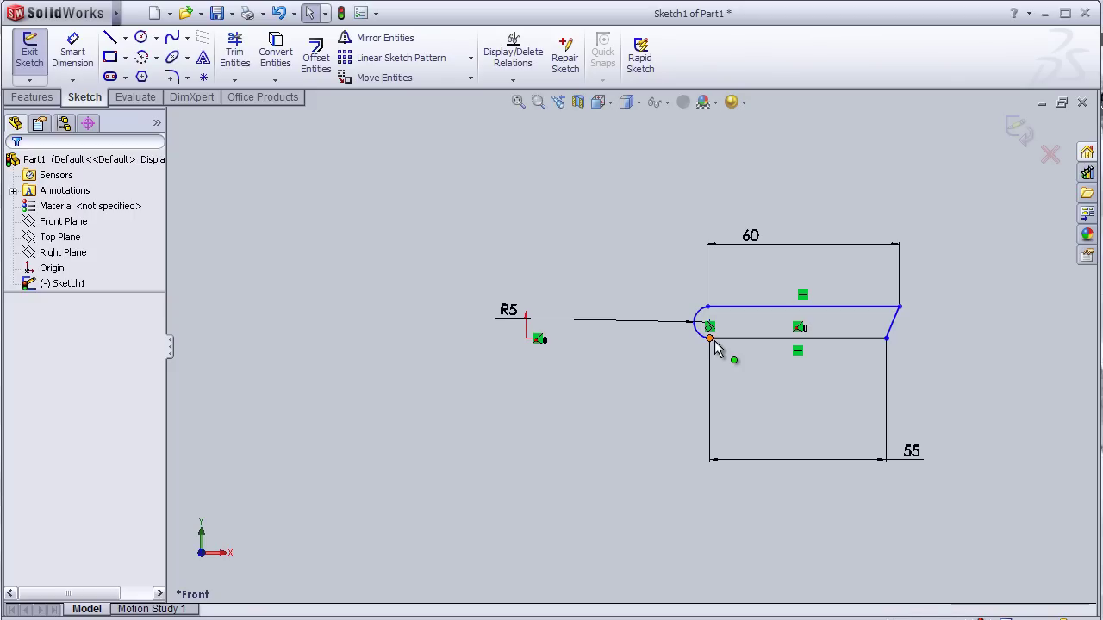
# Step: Make the arc's lower end point coincident with the origin
pyautogui.click(712, 341)
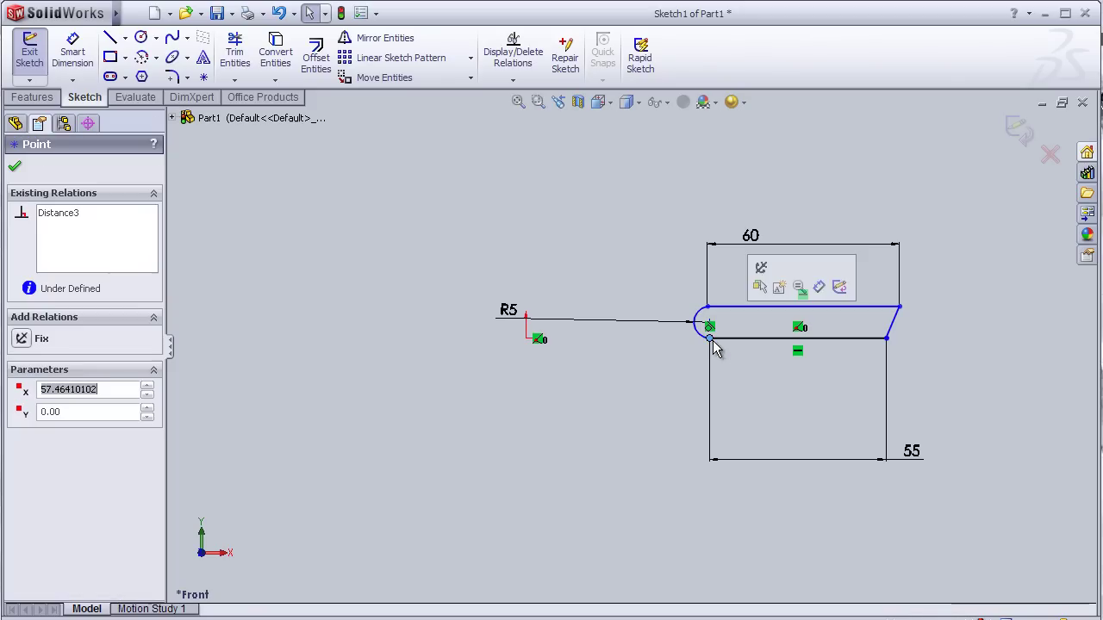
pyautogui.keyDown('ctrl'); pyautogui.click(527, 338); pyautogui.keyUp('ctrl')
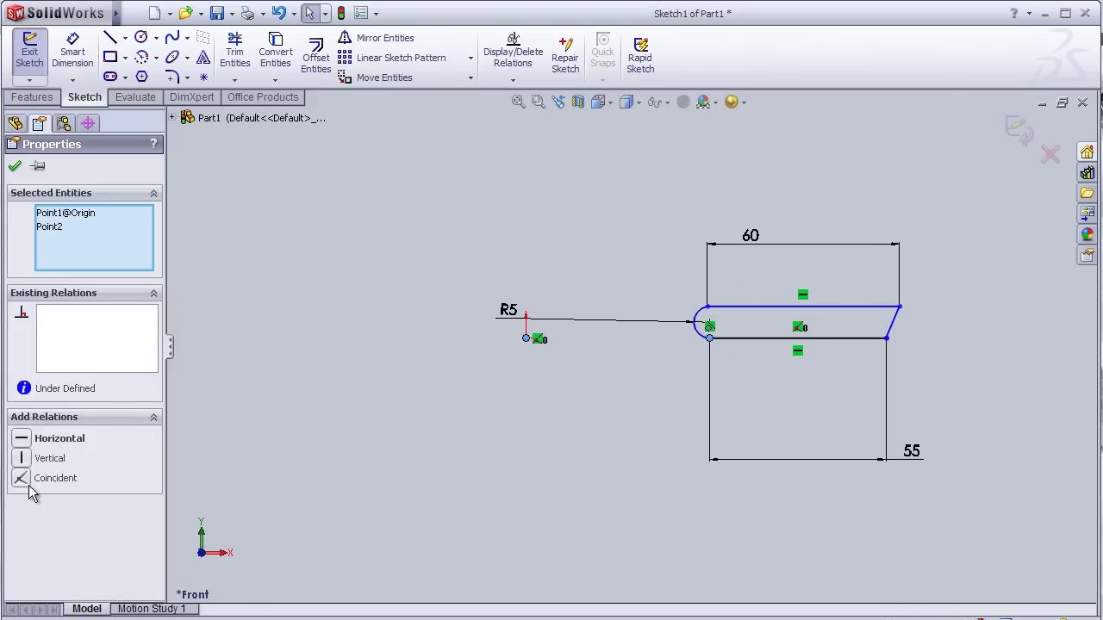
pyautogui.click(22, 479)
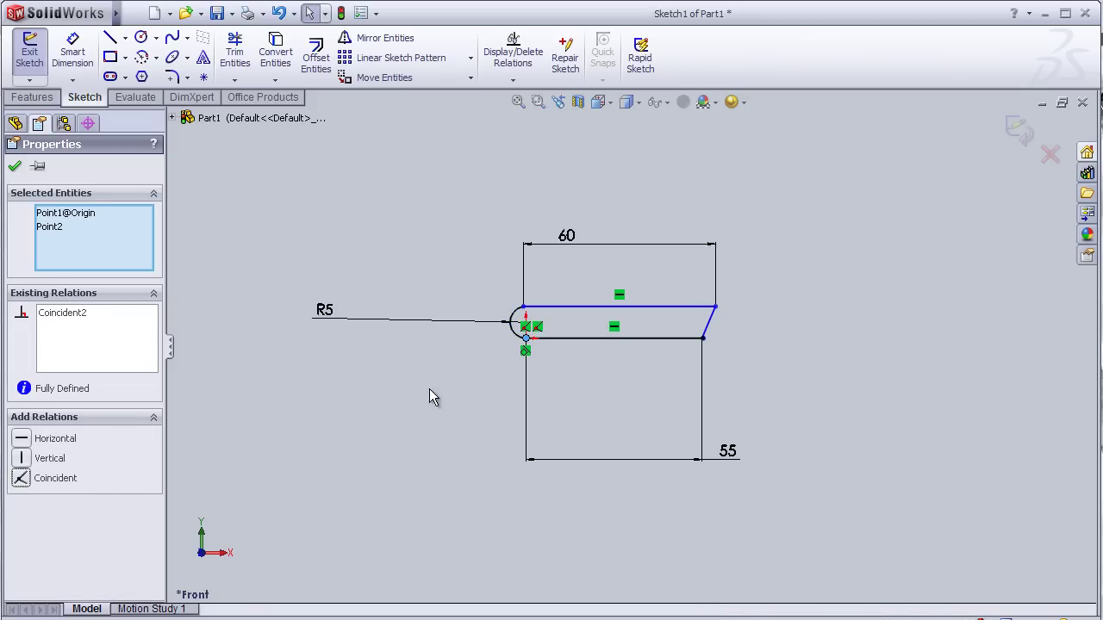
pyautogui.scroll(-1, 567, 385)
pyautogui.scroll(-1, 568, 385)
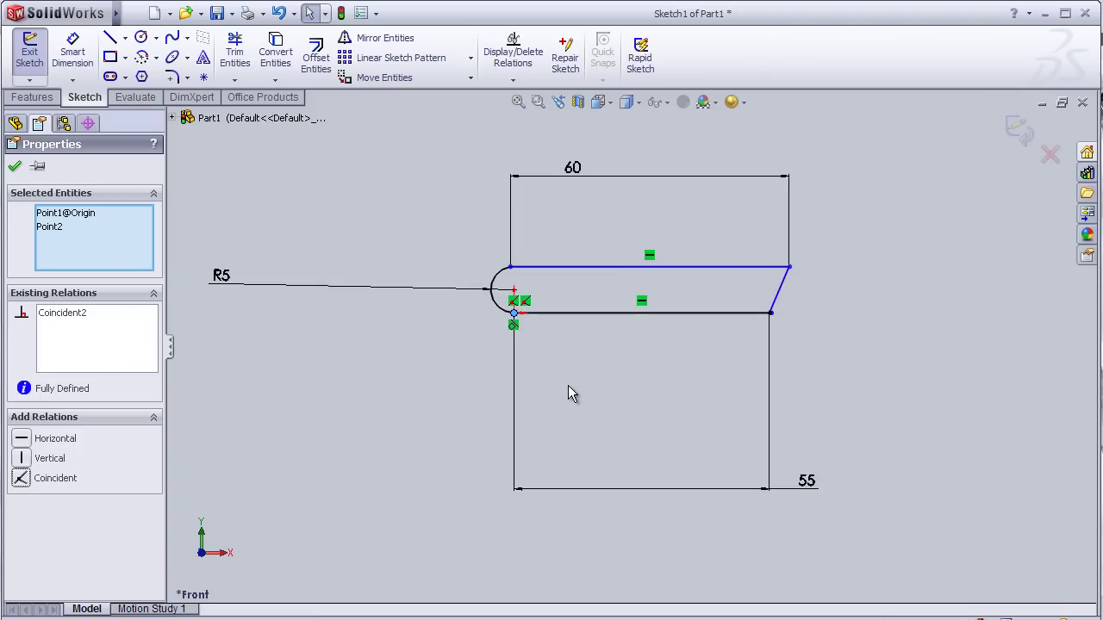
pyautogui.scroll(-1, 555, 383)
pyautogui.scroll(1, 553, 385)
pyautogui.scroll(1, 554, 385)
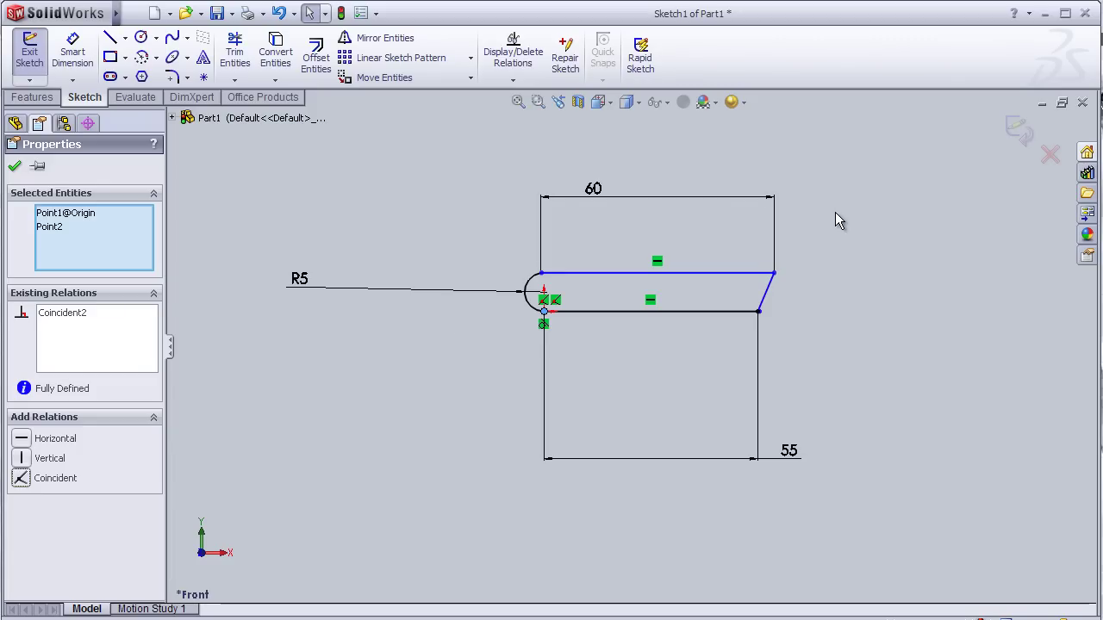
pyautogui.press('f')
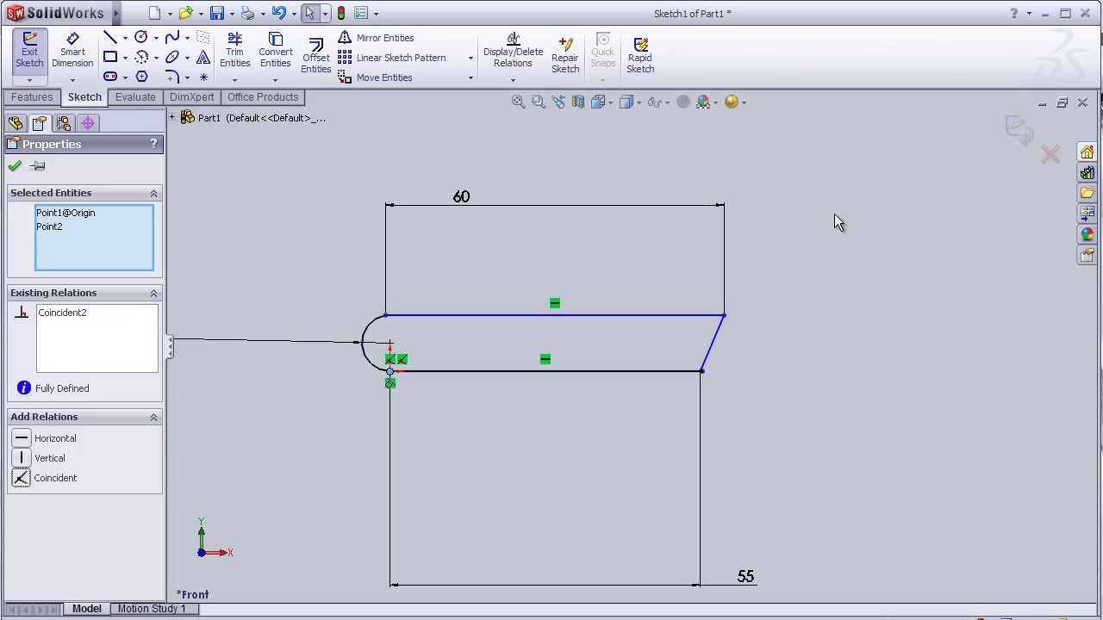
# Step: Align the arc's two end points vertically to fully define the sketch
pyautogui.click(385, 316)
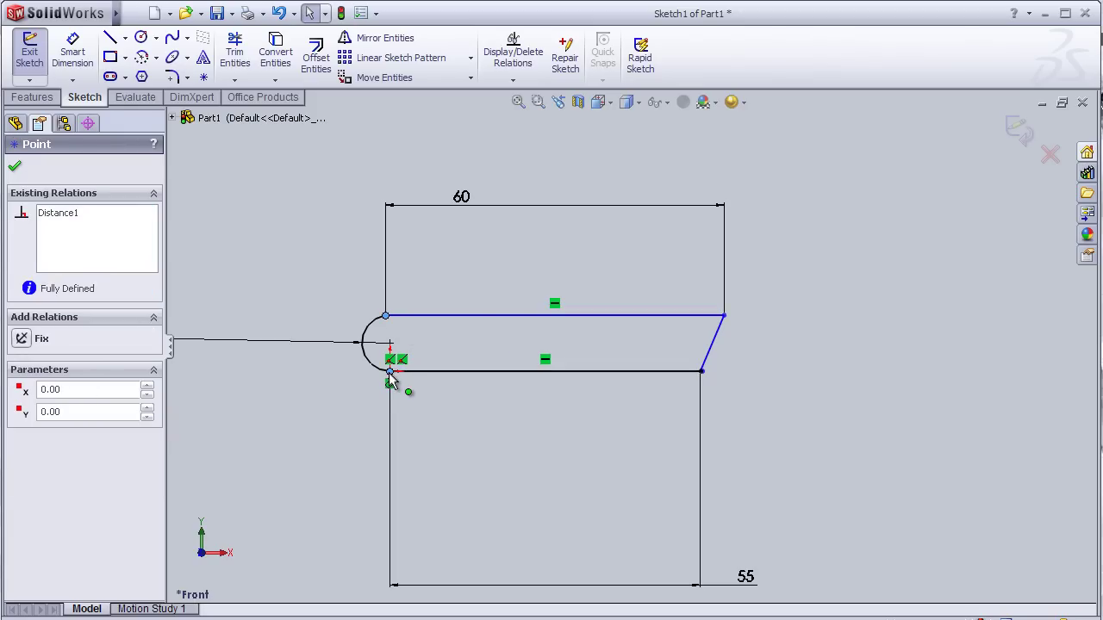
pyautogui.keyDown('ctrl'); pyautogui.click(390, 372); pyautogui.keyUp('ctrl')
pyautogui.click(53, 458)
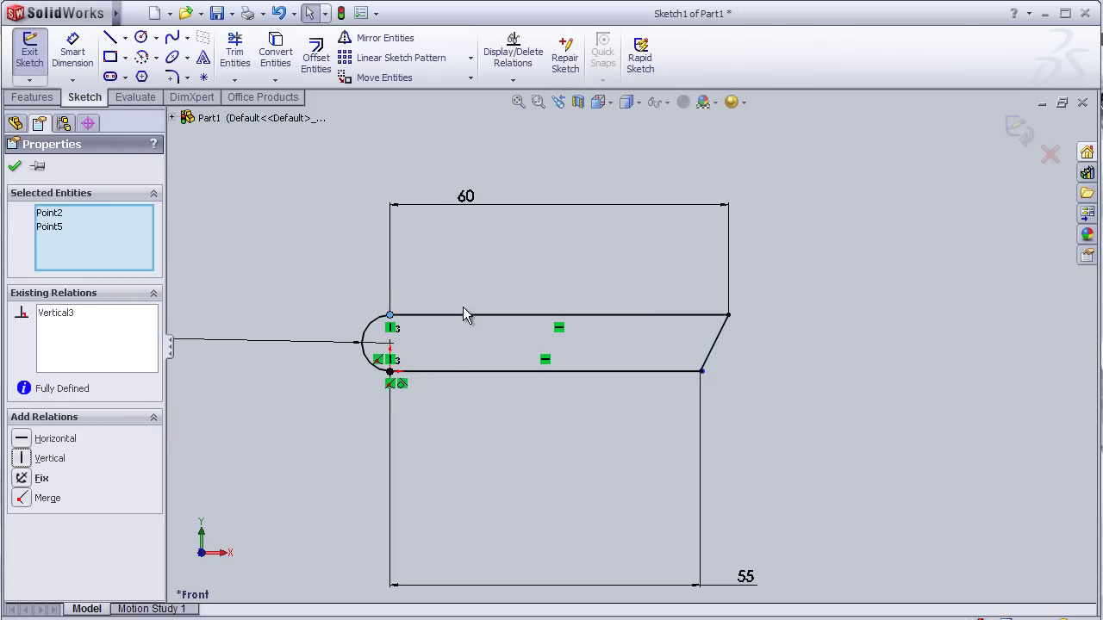
pyautogui.click(16, 169)
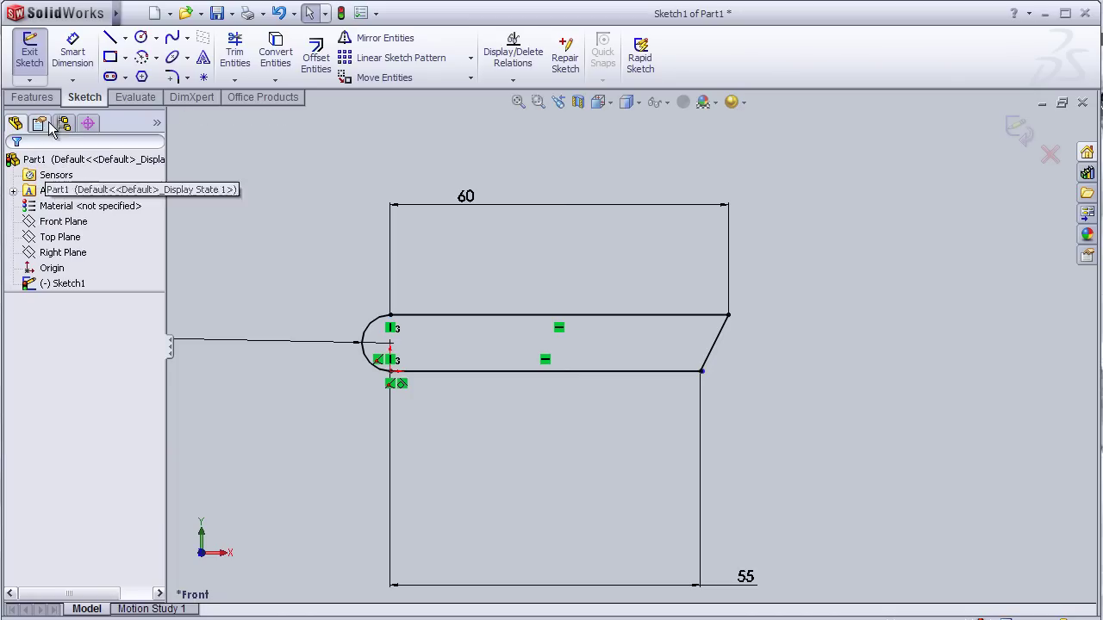
pyautogui.click(33, 98)
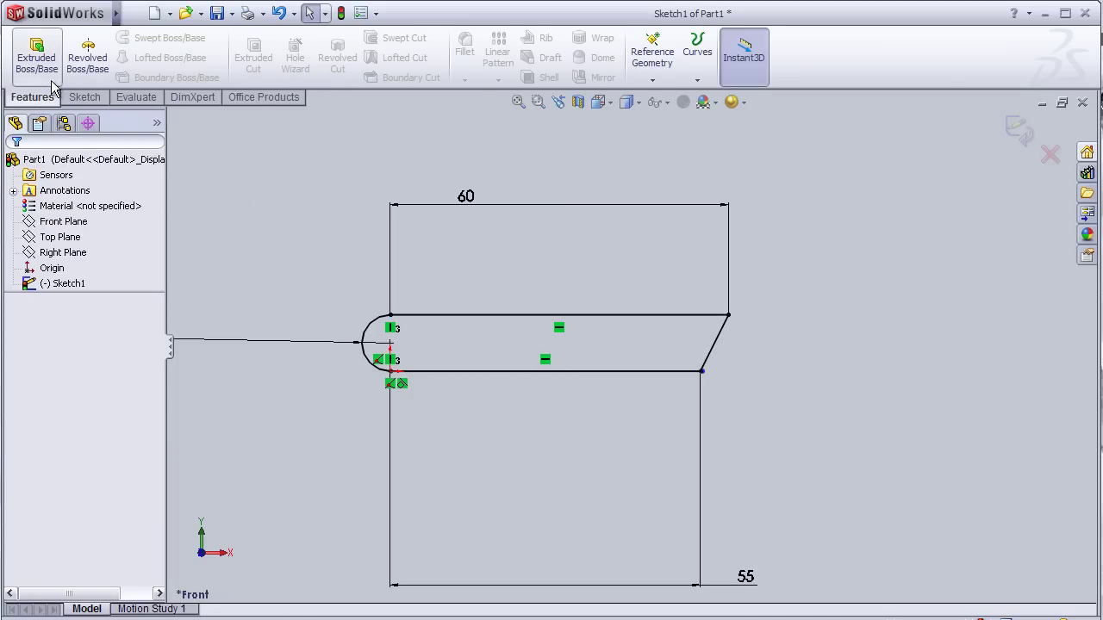
# Step: Extrude the slot-shaped region 20 mm blind as Boss-Extrude1
pyautogui.click(36, 57)
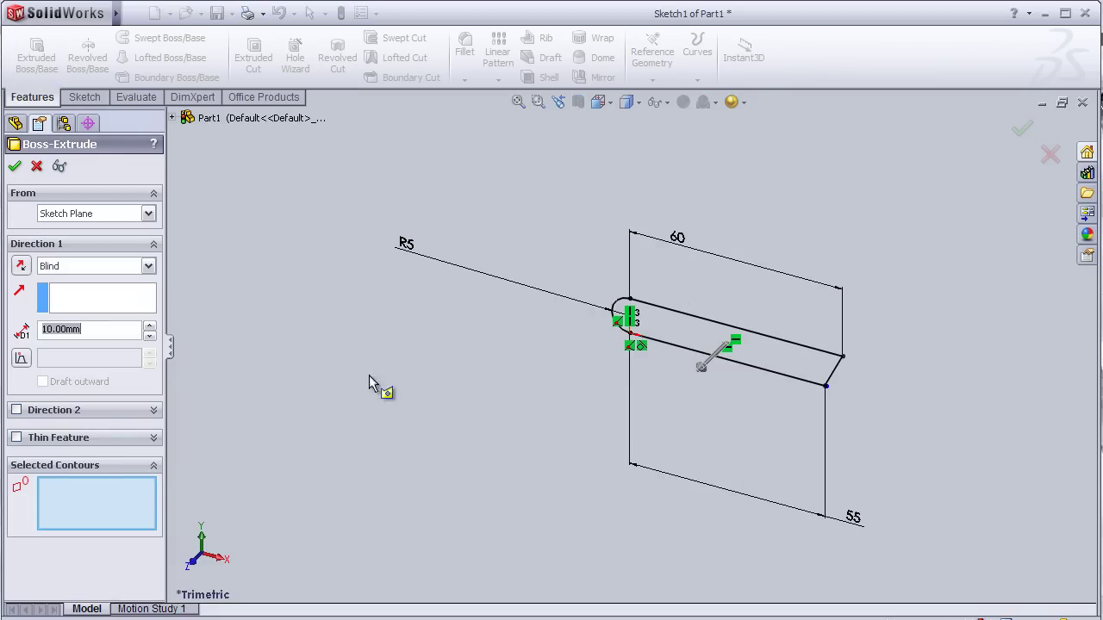
pyautogui.write('20')
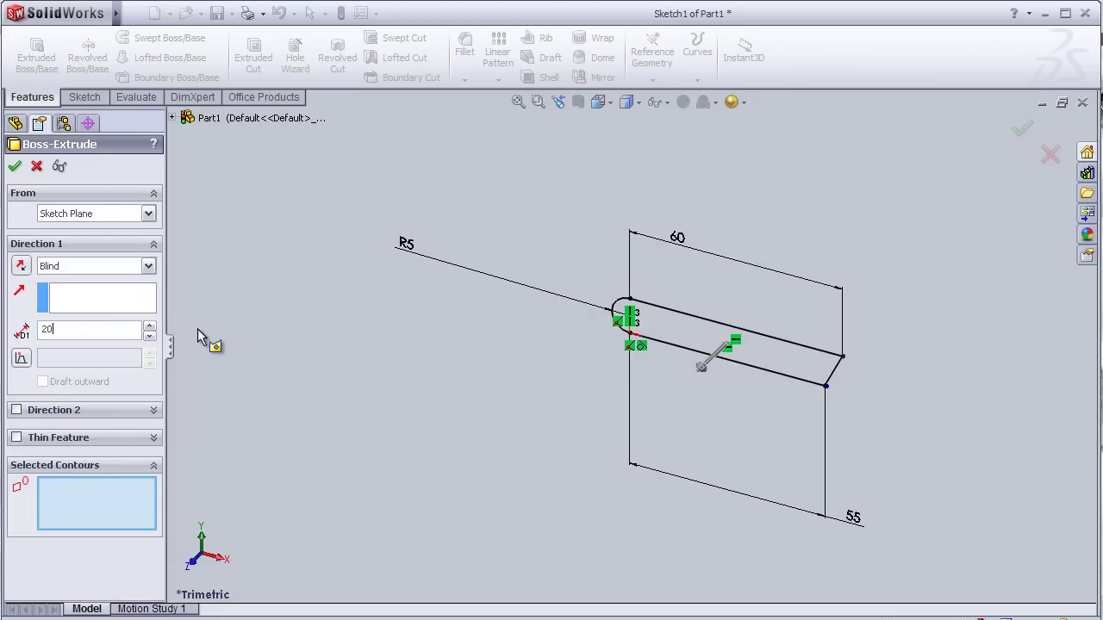
pyautogui.press('Return')
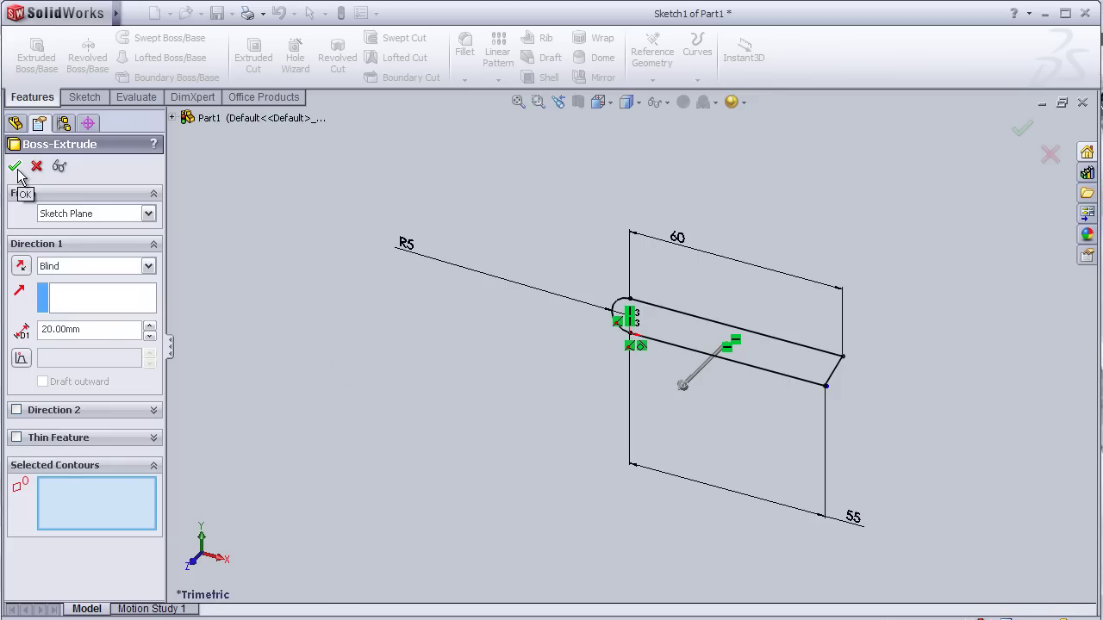
pyautogui.click(654, 336)
pyautogui.click(655, 336)
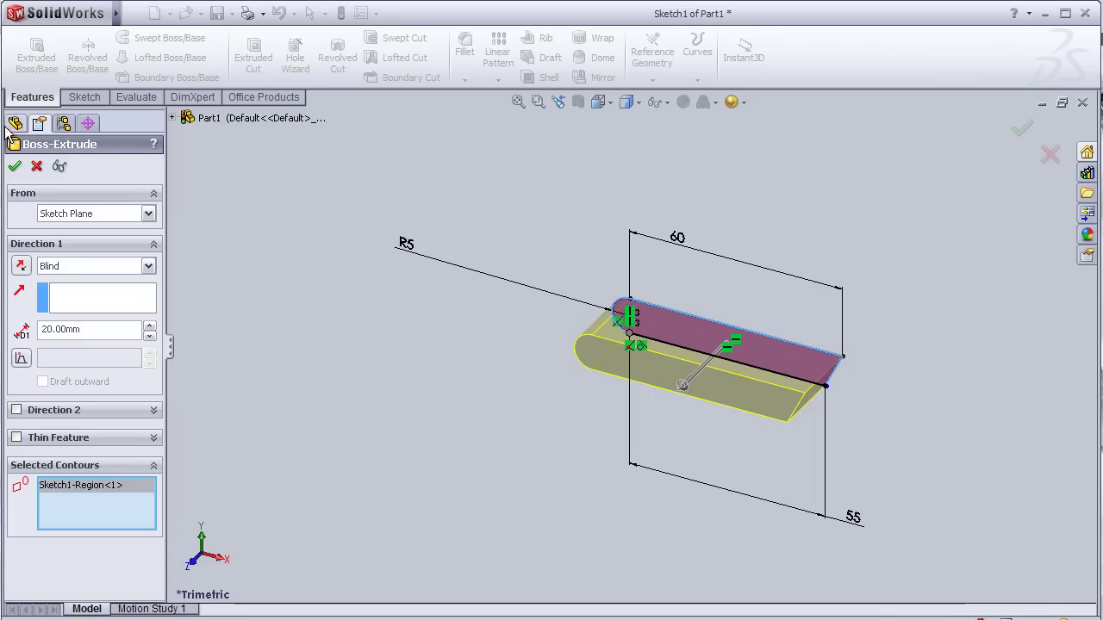
pyautogui.click(15, 167)
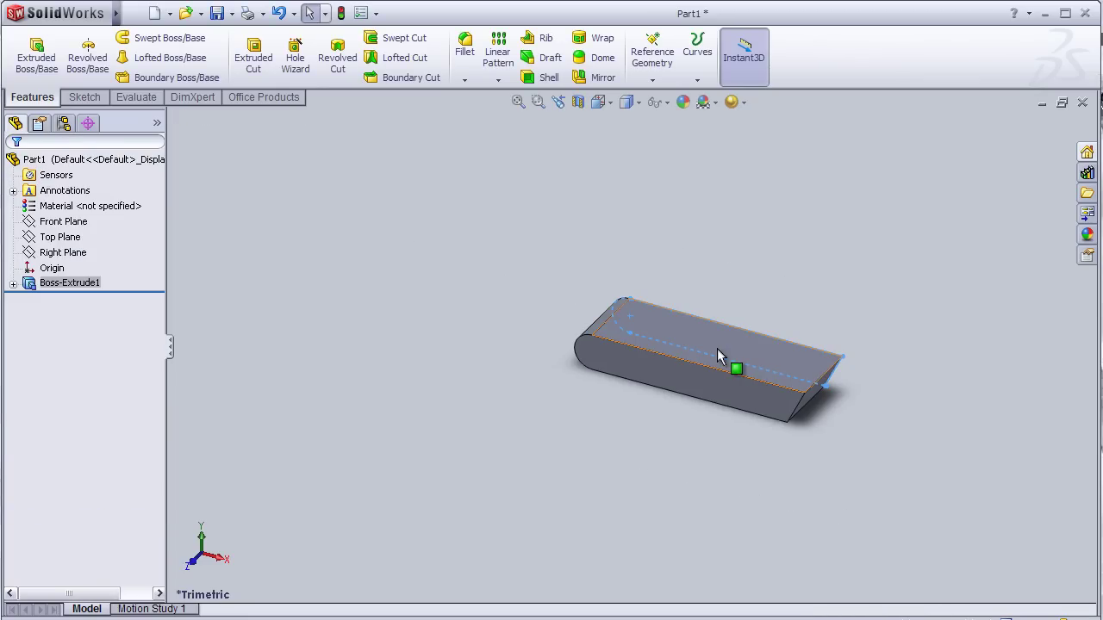
# Step: Orbit and zoom to fit to inspect the new extruded body
pyautogui.moveTo(852, 304)
pyautogui.mouseDown(button='middle')
pyautogui.moveTo(766, 317)
pyautogui.moveTo(792, 359)
pyautogui.moveTo(849, 312)
pyautogui.mouseUp(button='middle')
pyautogui.scroll(-1, 690, 426)
pyautogui.scroll(-1, 692, 422)
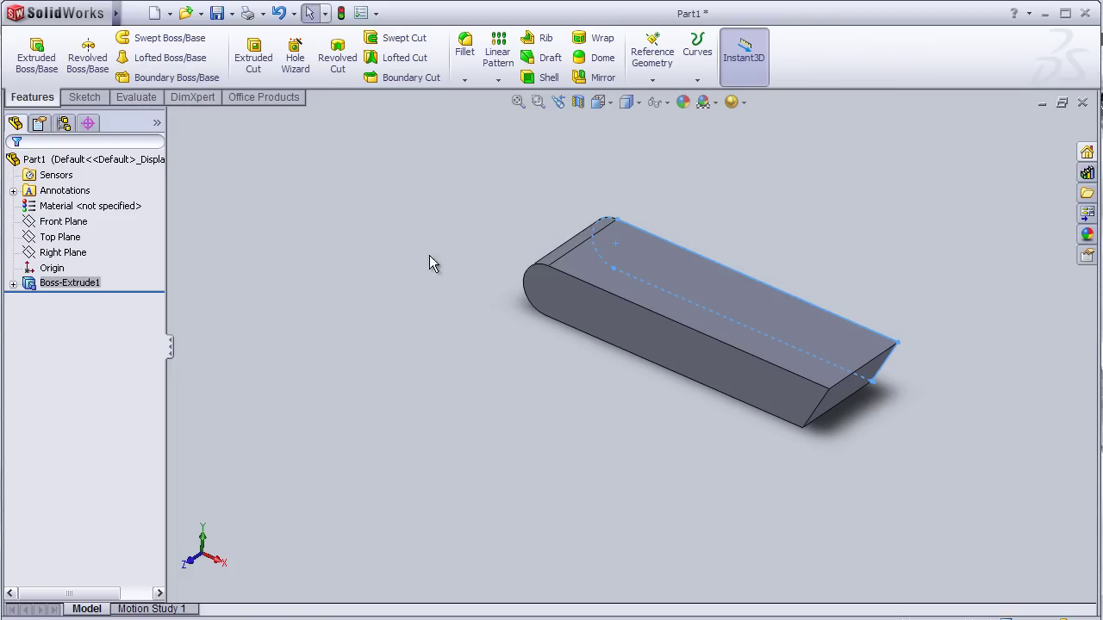
pyautogui.scroll(-1, 689, 360)
pyautogui.moveTo(862, 474)
pyautogui.mouseDown(button='middle')
pyautogui.moveTo(844, 448)
pyautogui.moveTo(812, 446)
pyautogui.mouseUp(button='middle')
pyautogui.moveTo(654, 430); pyautogui.dragTo(717, 438, button='middle')
pyautogui.press('z')
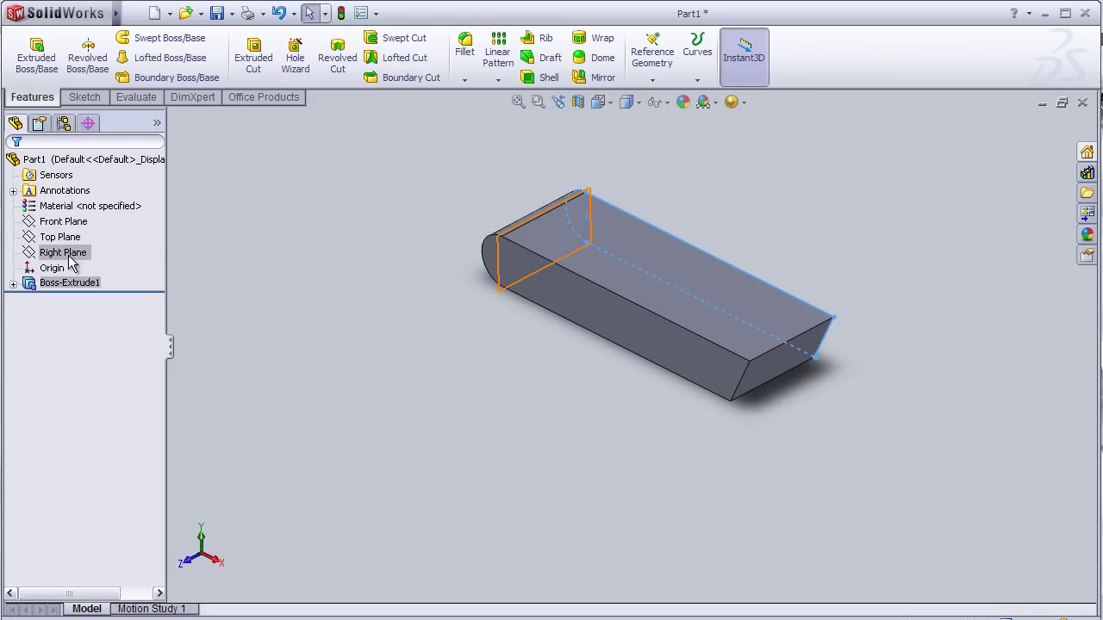
pyautogui.click(172, 14)
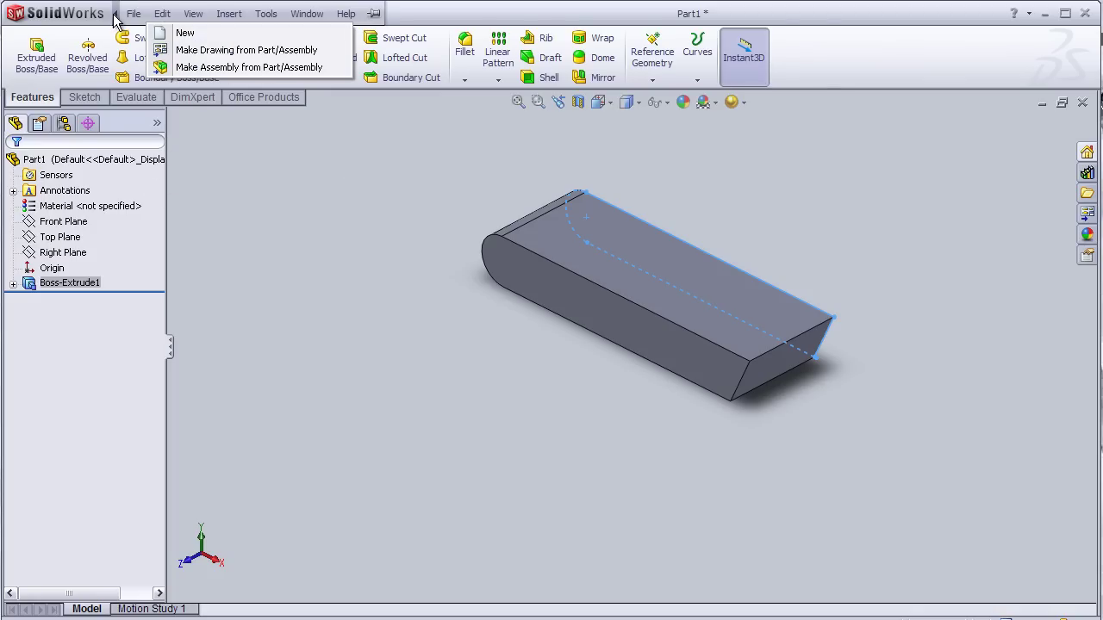
# Step: Start a new reference plane using the Right Plane as first reference
pyautogui.click(226, 15)
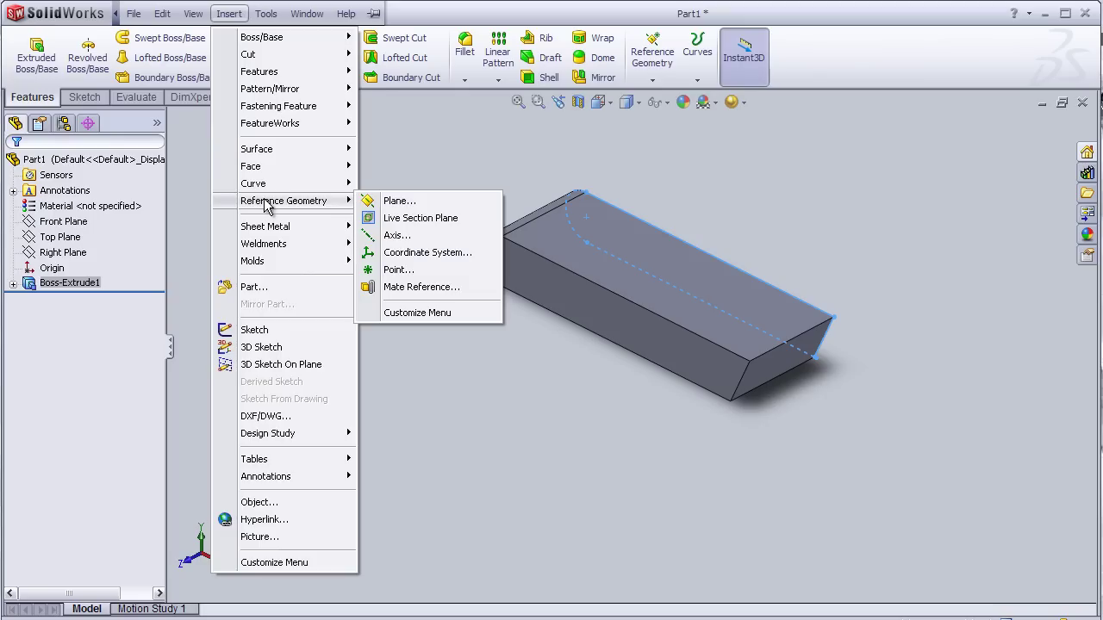
pyautogui.moveTo(284, 201)
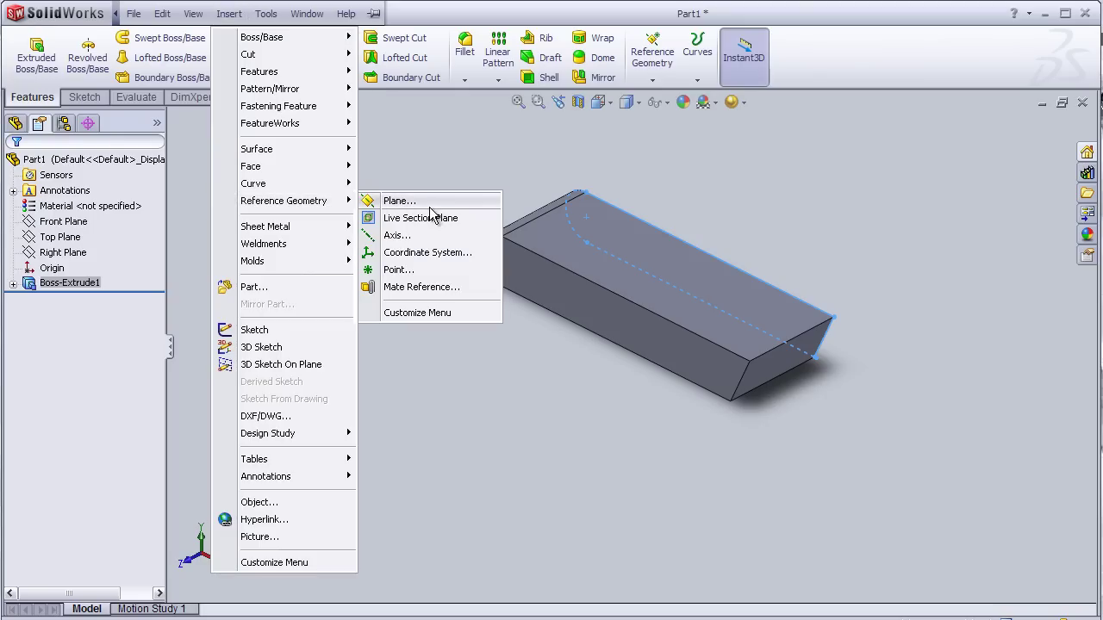
pyautogui.click(429, 205)
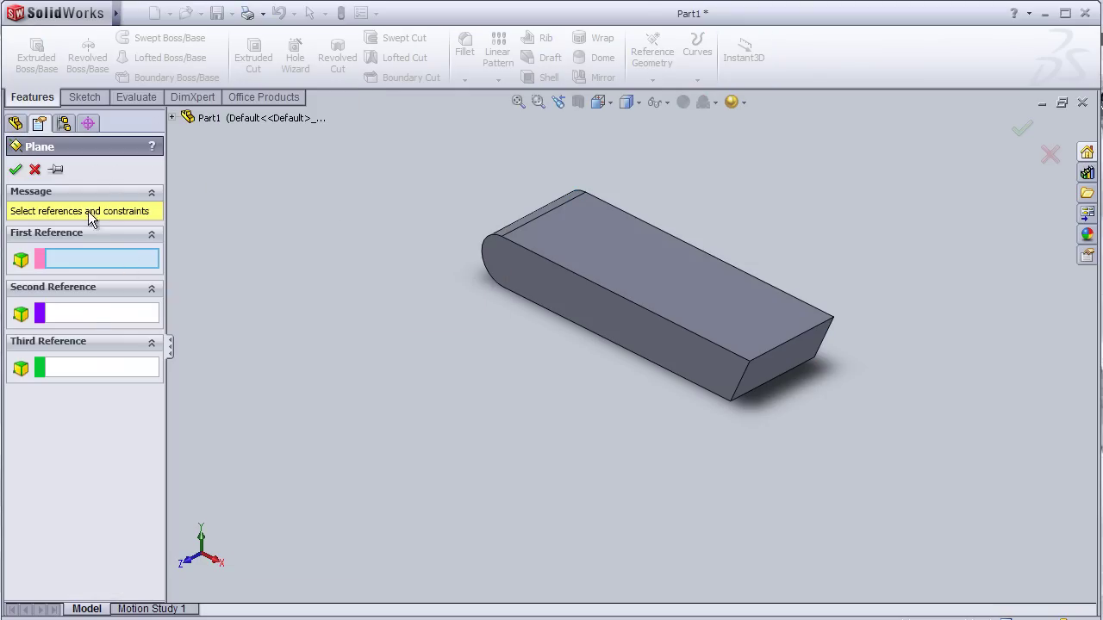
pyautogui.click(173, 118)
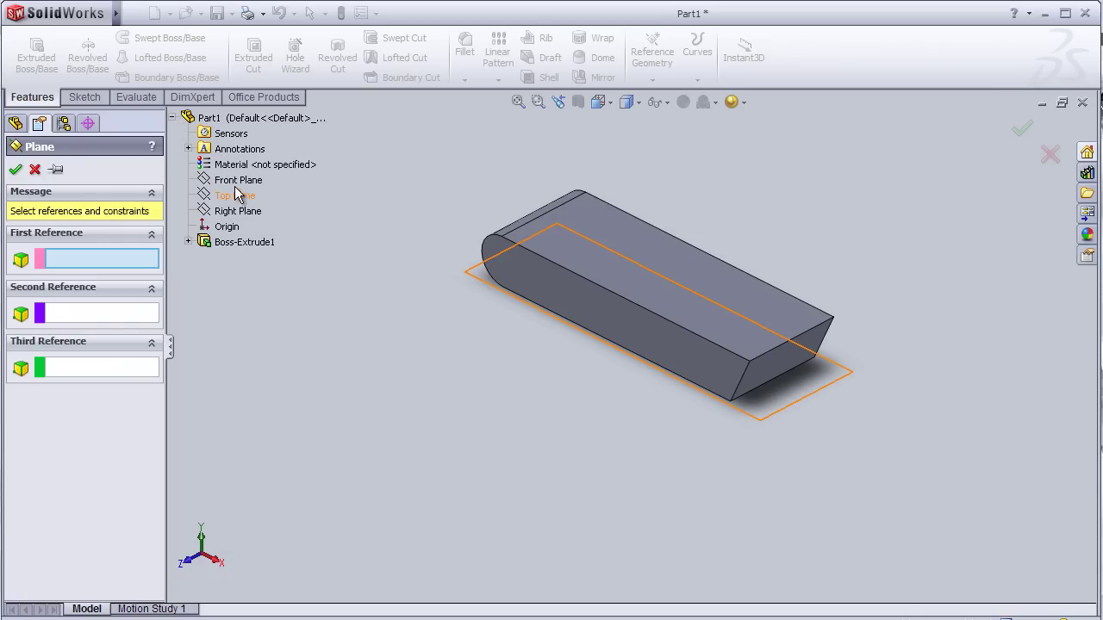
pyautogui.click(236, 212)
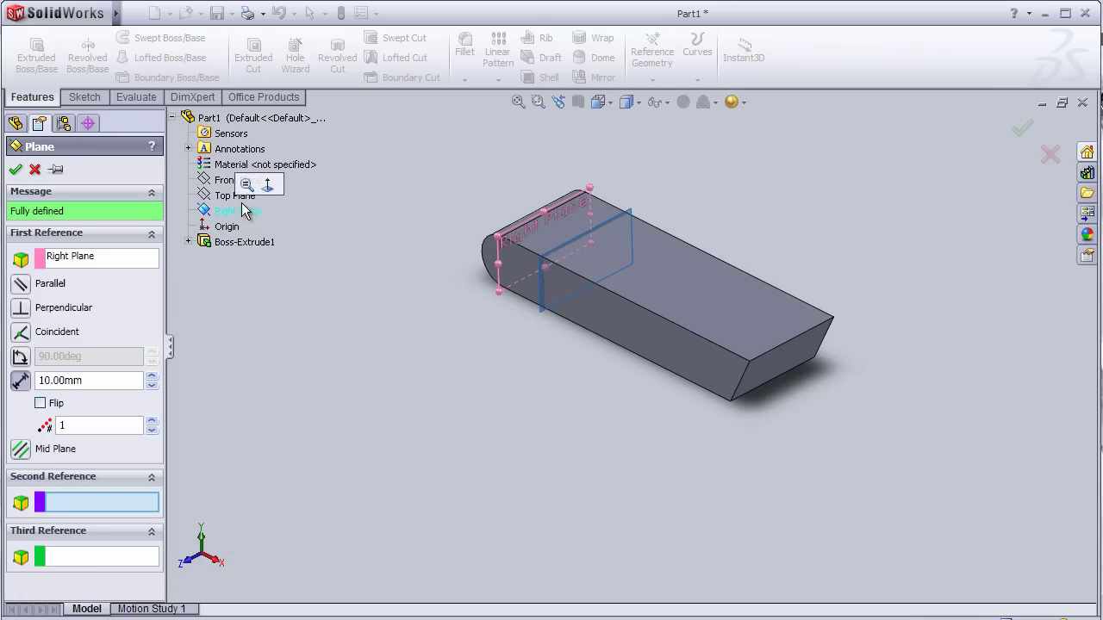
# Step: Set the plane's offset distance to 75 mm and create Plane1
pyautogui.click(152, 378)
pyautogui.click(152, 377)
pyautogui.click(152, 377)
pyautogui.click(153, 377)
pyautogui.click(153, 378)
pyautogui.click(152, 378)
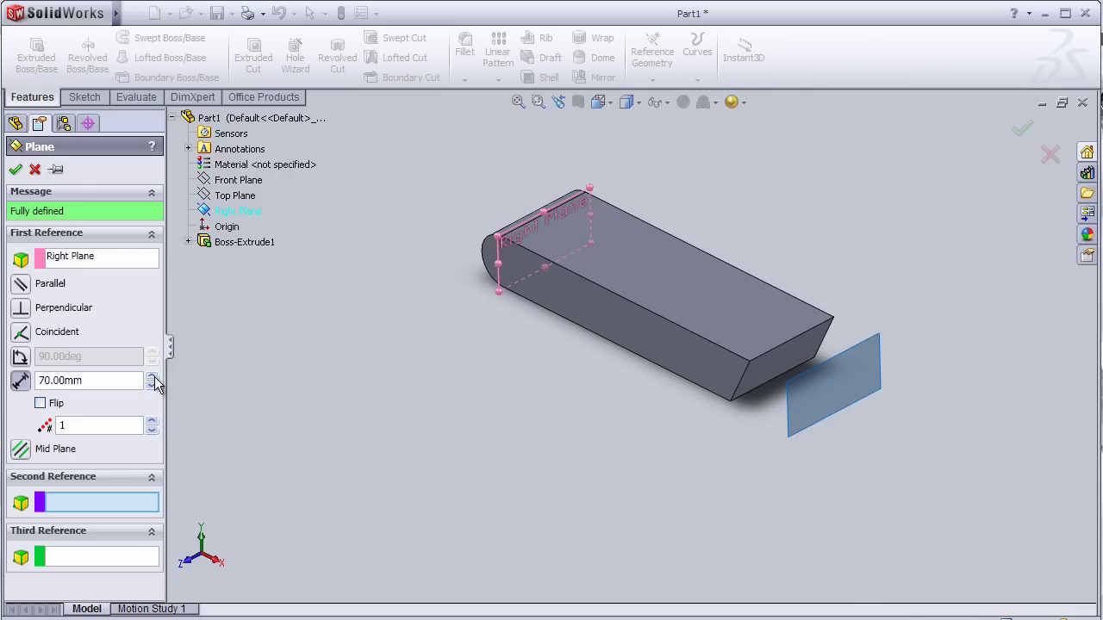
pyautogui.click(153, 377)
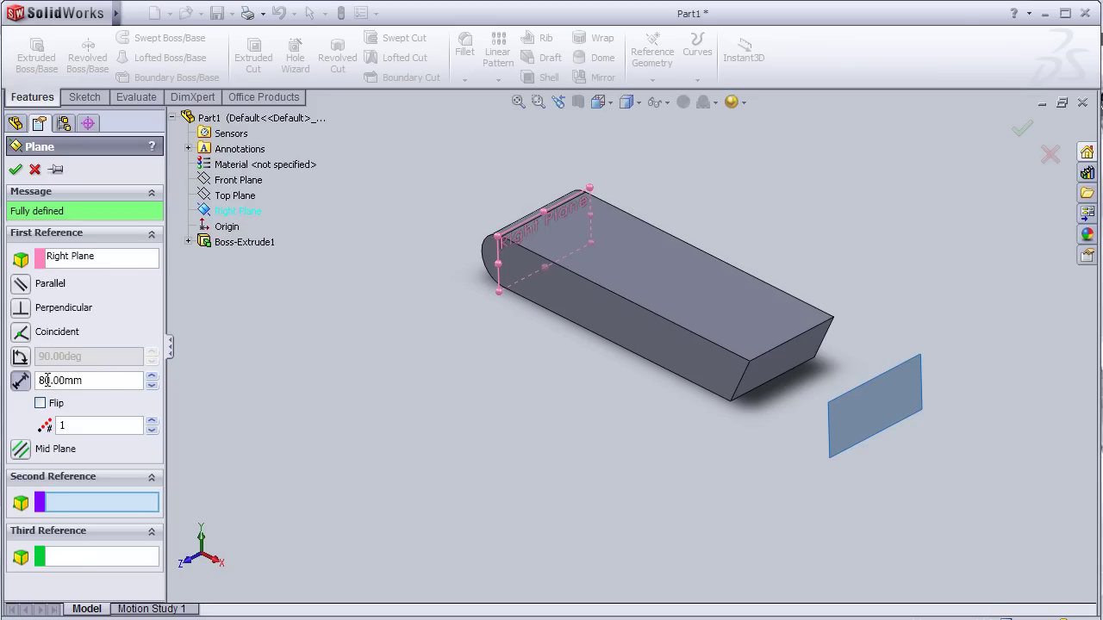
pyautogui.click(122, 382)
pyautogui.press('BackSpace')
pyautogui.write('75')
pyautogui.press('Return')
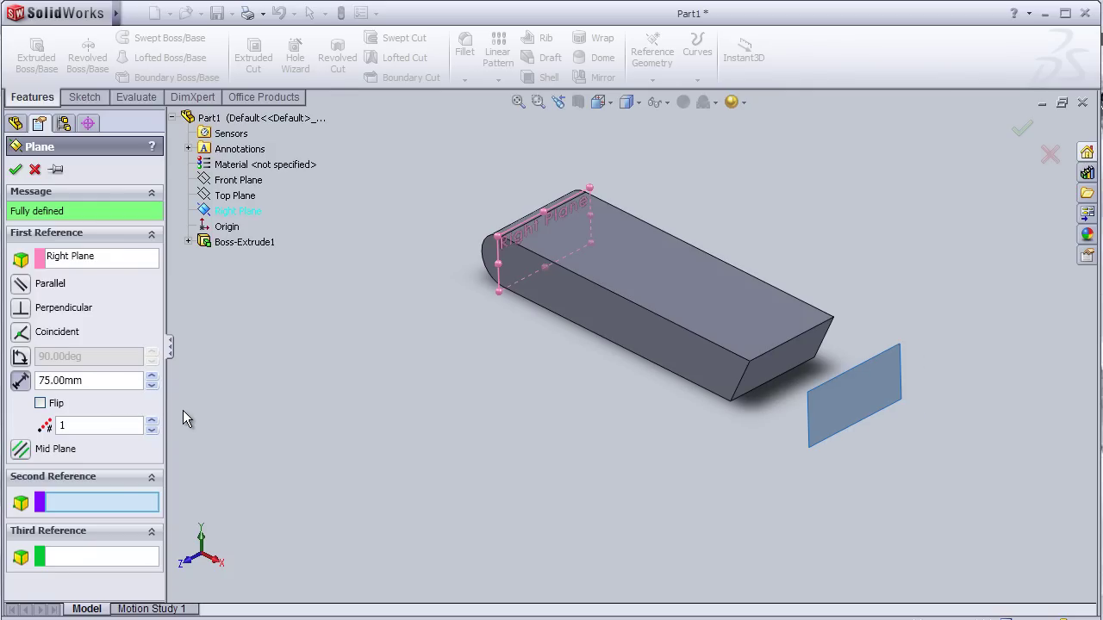
pyautogui.click(16, 168)
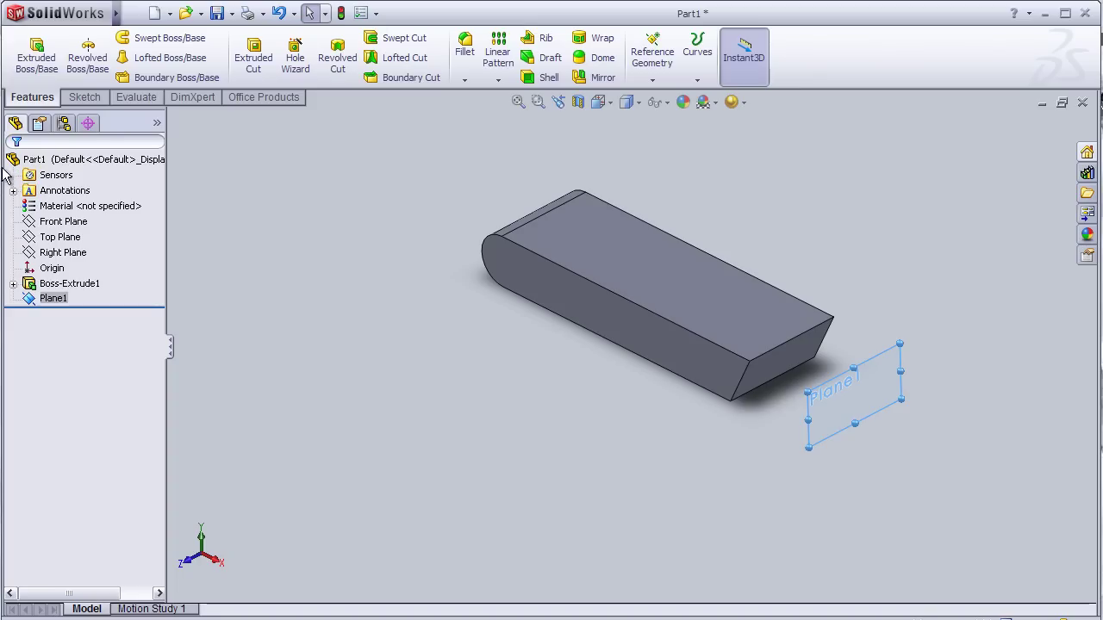
# Step: Start a sketch on Plane1 and view it normal-to
pyautogui.click(53, 305)
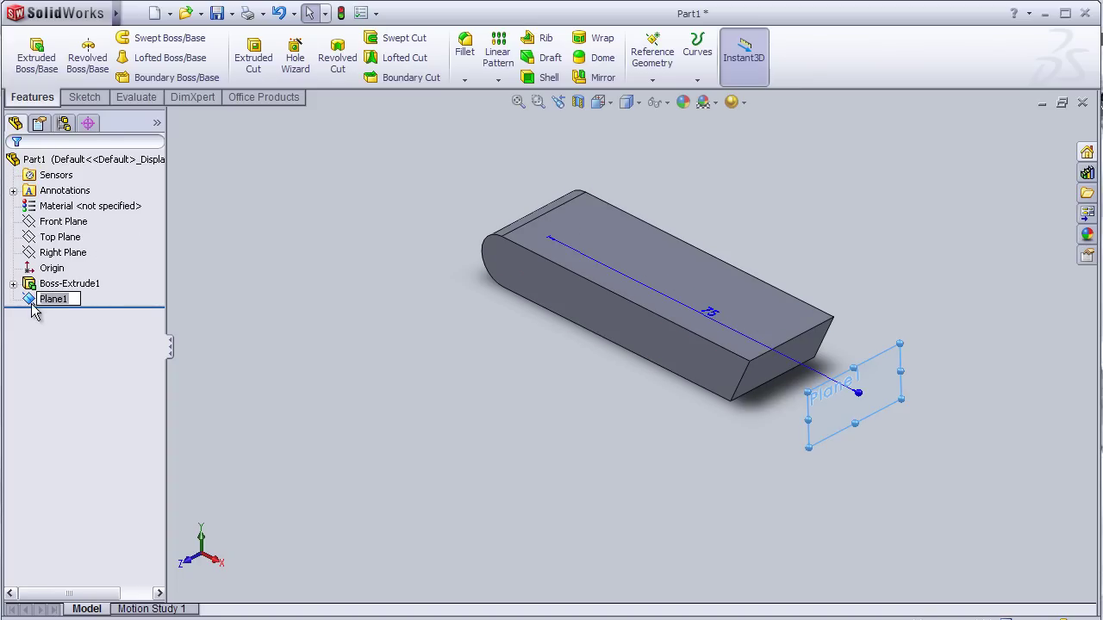
pyautogui.click(41, 273)
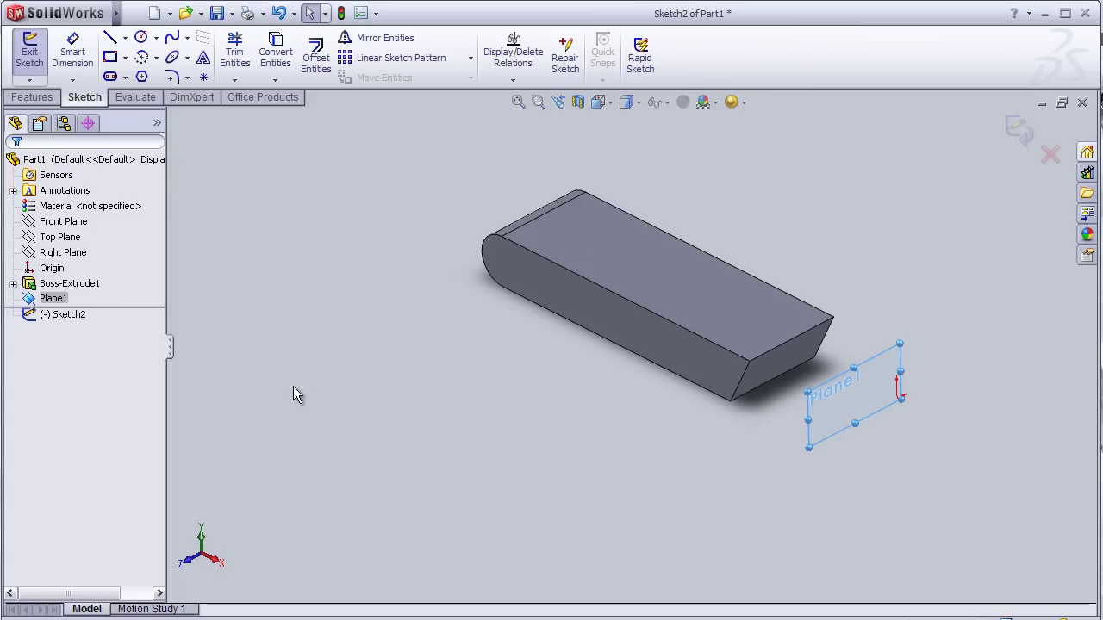
pyautogui.press('space')
pyautogui.click(338, 442)
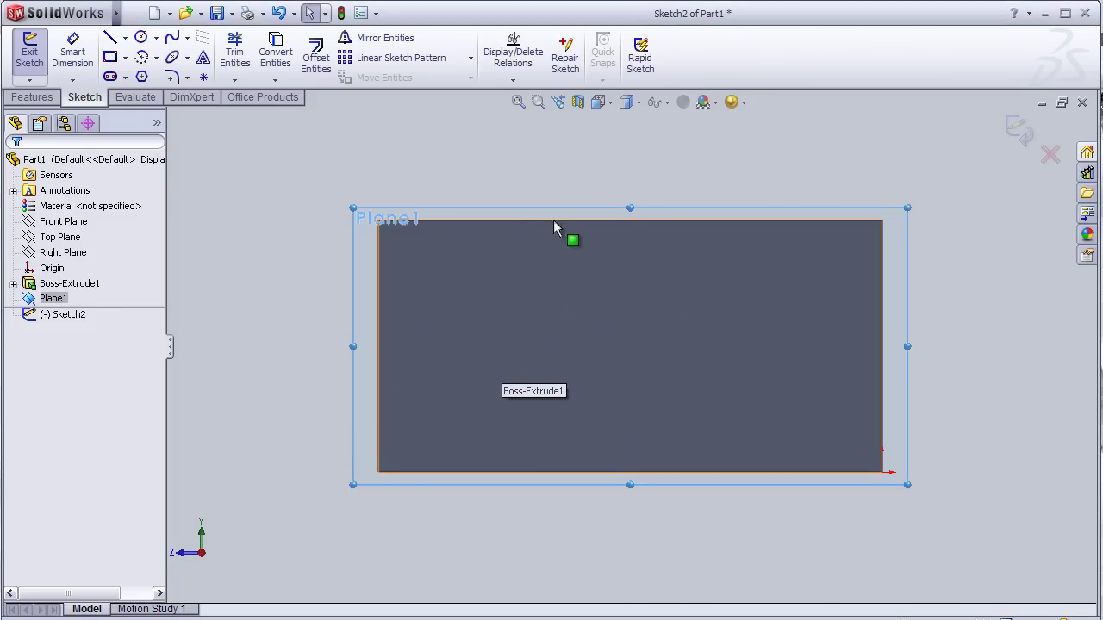
# Step: Draw a corner rectangle inside the body's outline
pyautogui.click(110, 58)
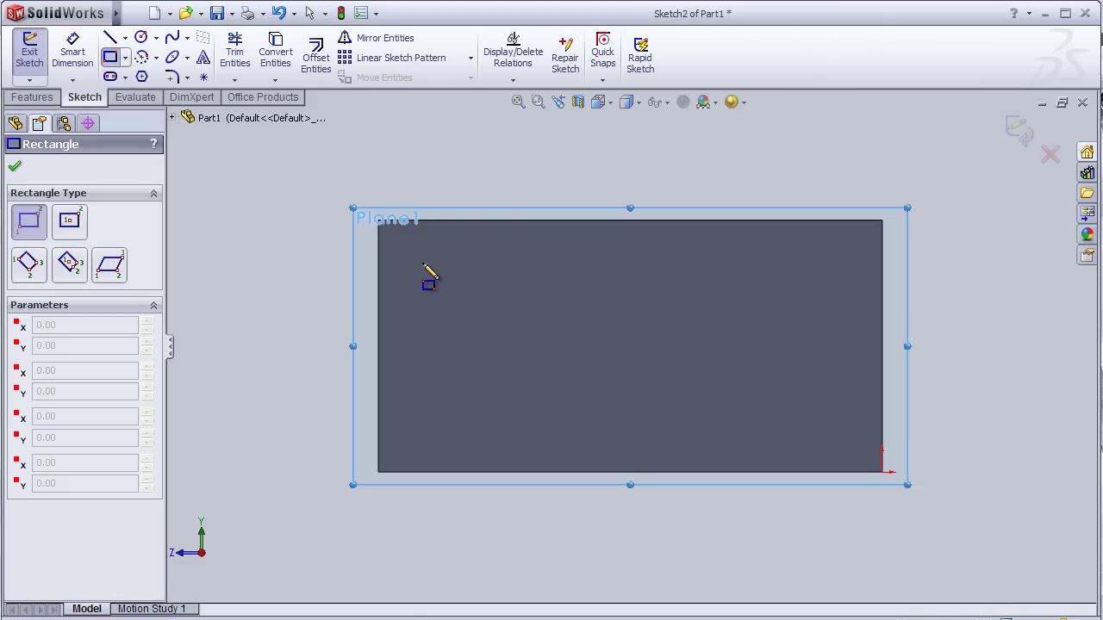
pyautogui.moveTo(423, 273)
pyautogui.mouseDown()
pyautogui.moveTo(753, 414)
pyautogui.moveTo(857, 431)
pyautogui.moveTo(848, 435)
pyautogui.mouseUp()
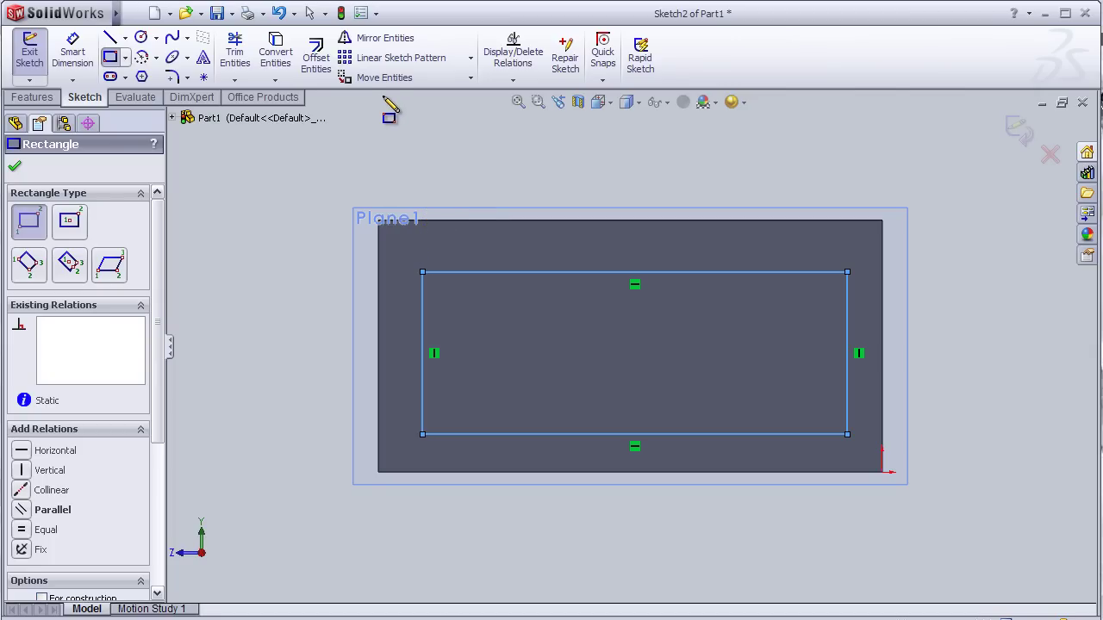
pyautogui.click(355, 16)
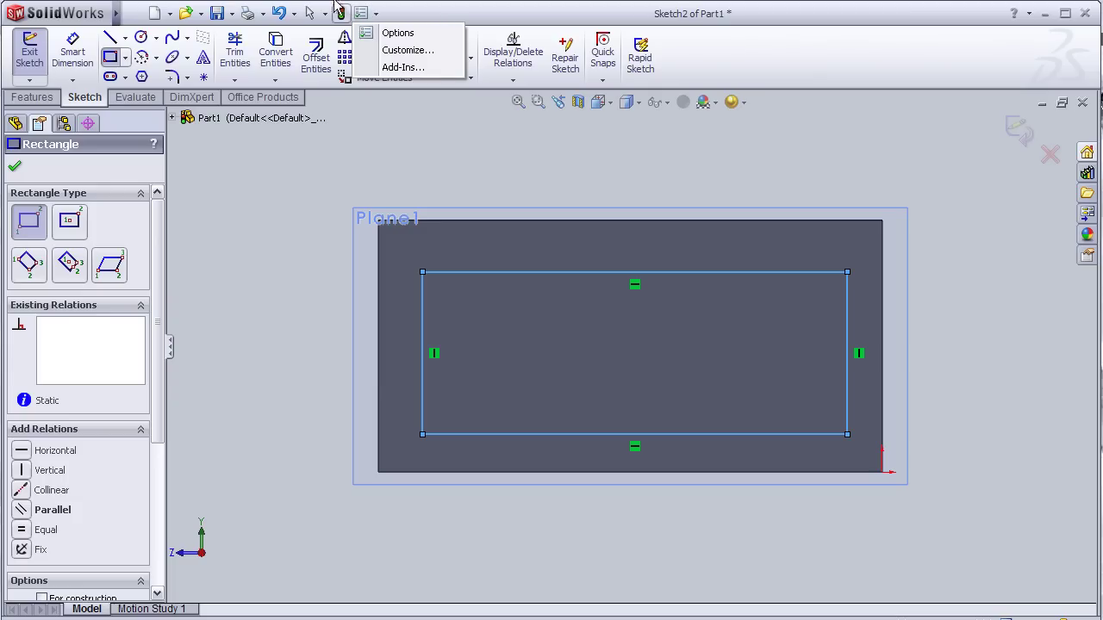
# Step: Dimension the rectangle's top edge to a 12.5 width
pyautogui.click(74, 54)
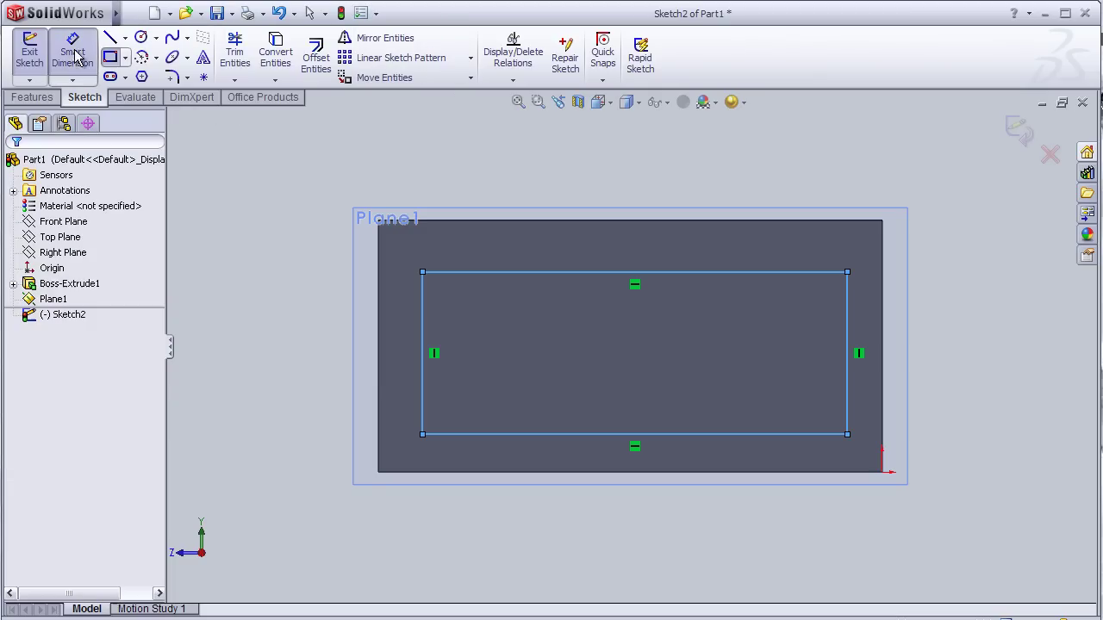
pyautogui.click(514, 274)
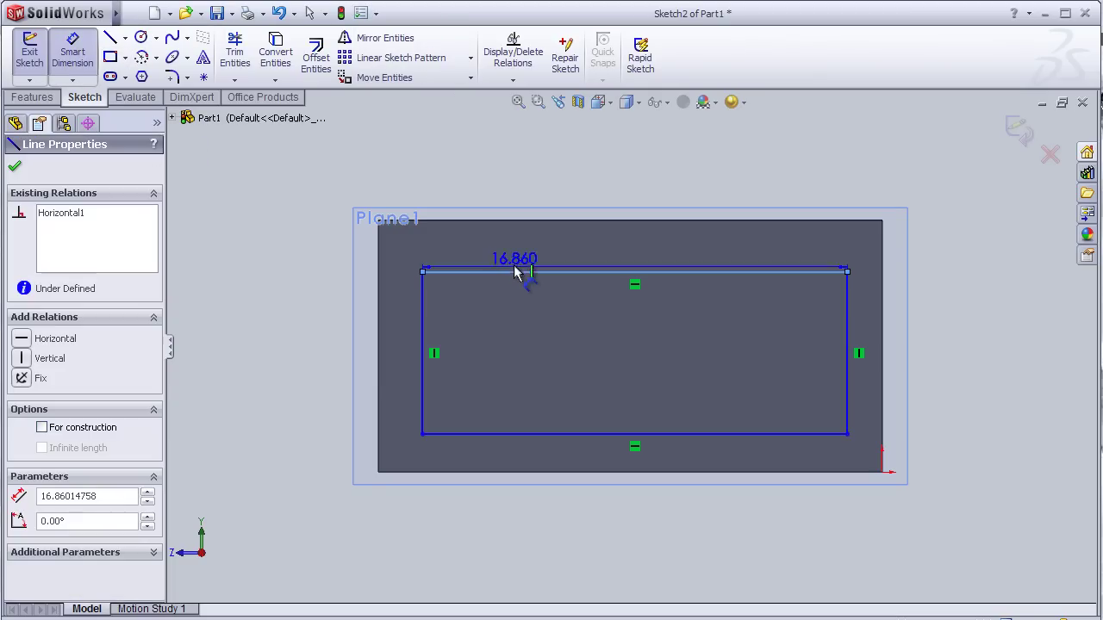
pyautogui.click(570, 173)
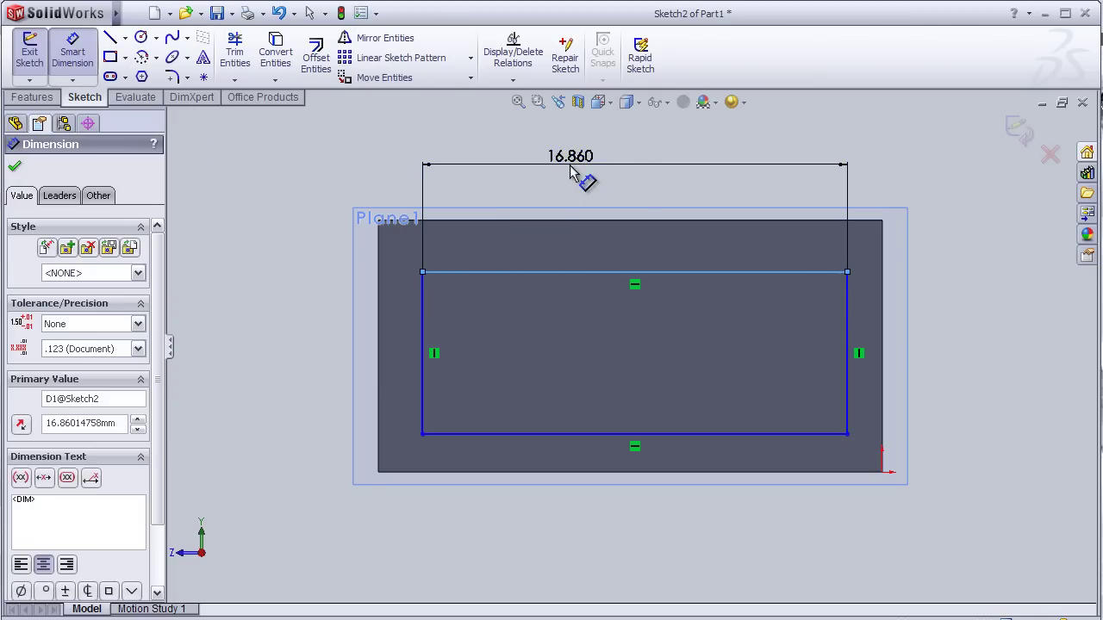
pyautogui.write('12,5')
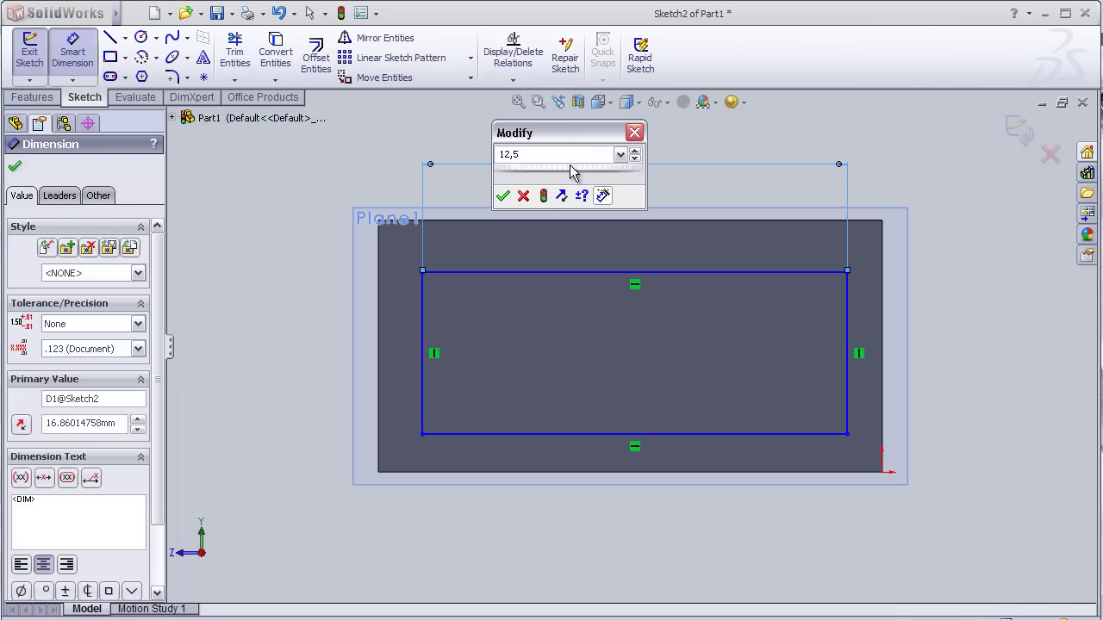
pyautogui.press('Return')
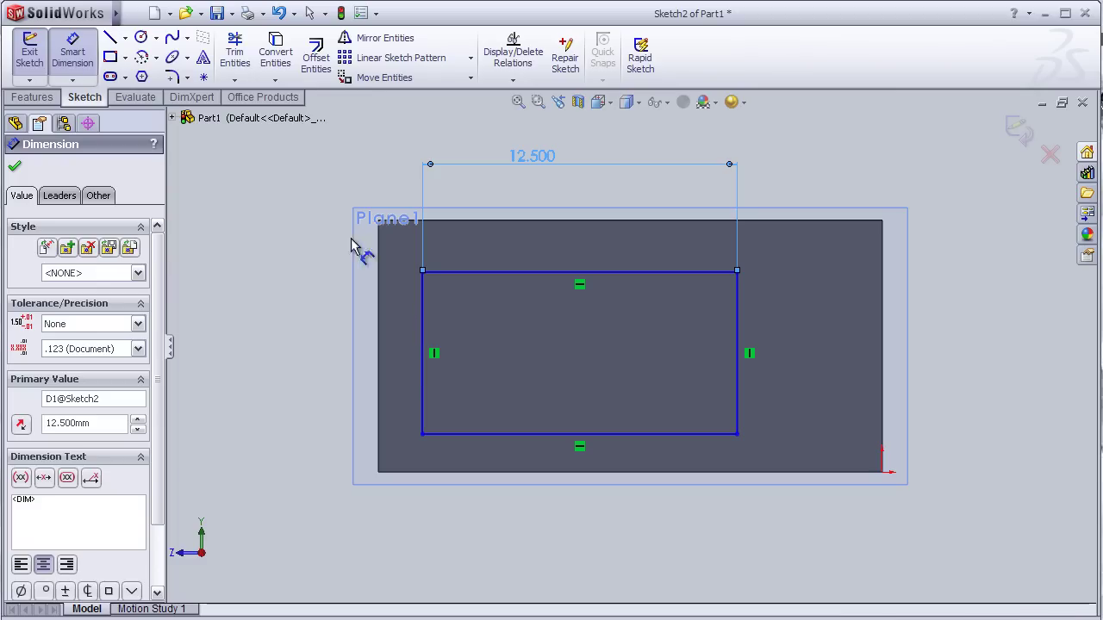
# Step: Dimension the rectangle's left edge to a 4.6 height
pyautogui.click(72, 53)
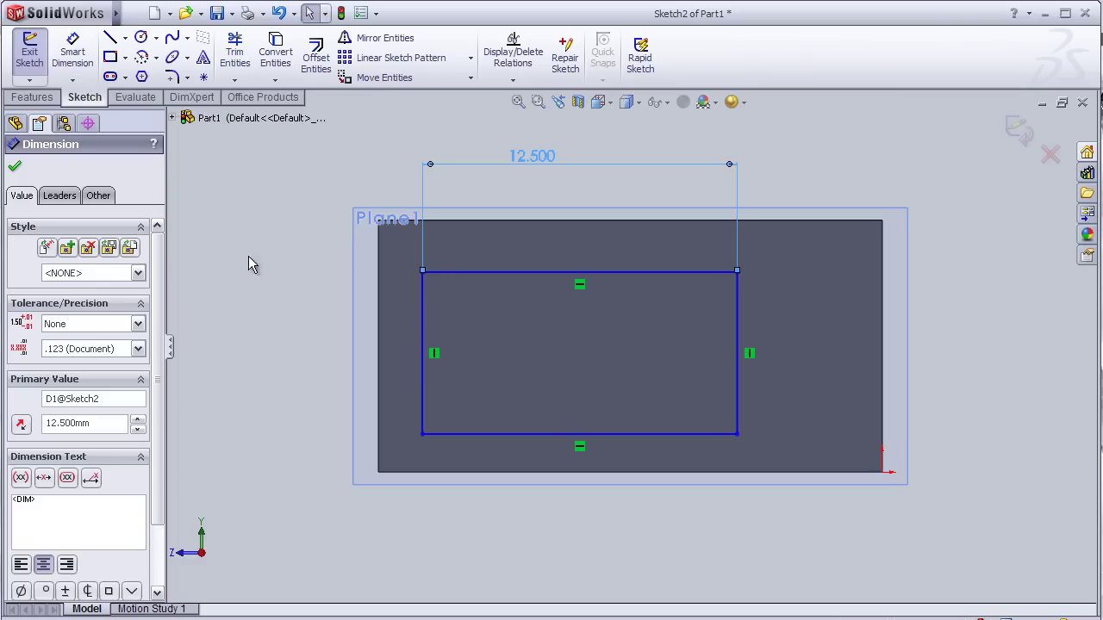
pyautogui.click(421, 334)
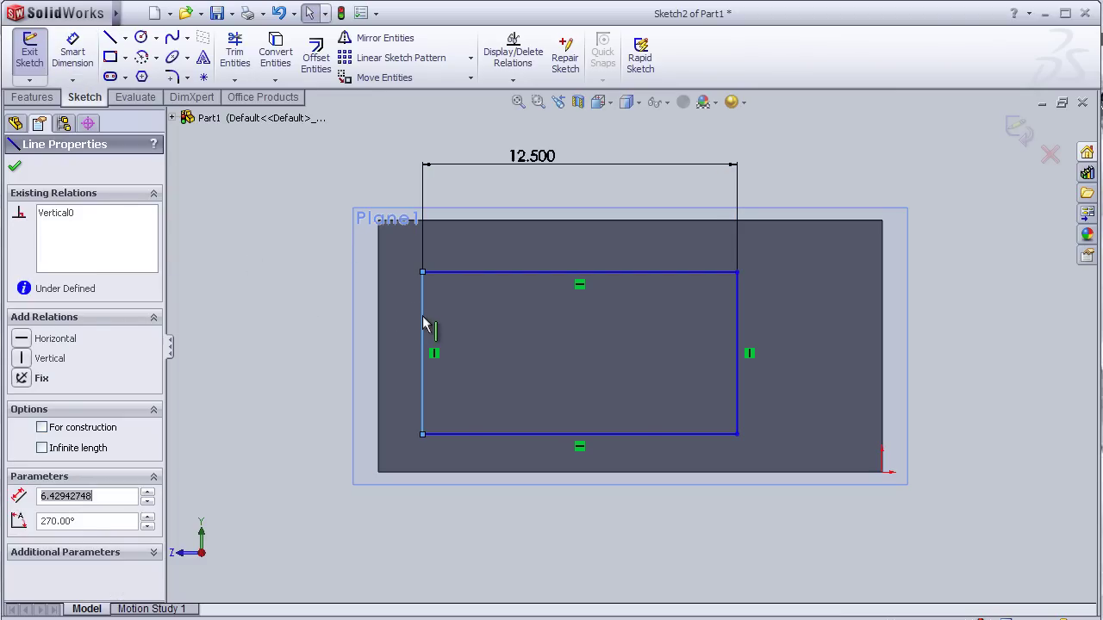
pyautogui.click(72, 53)
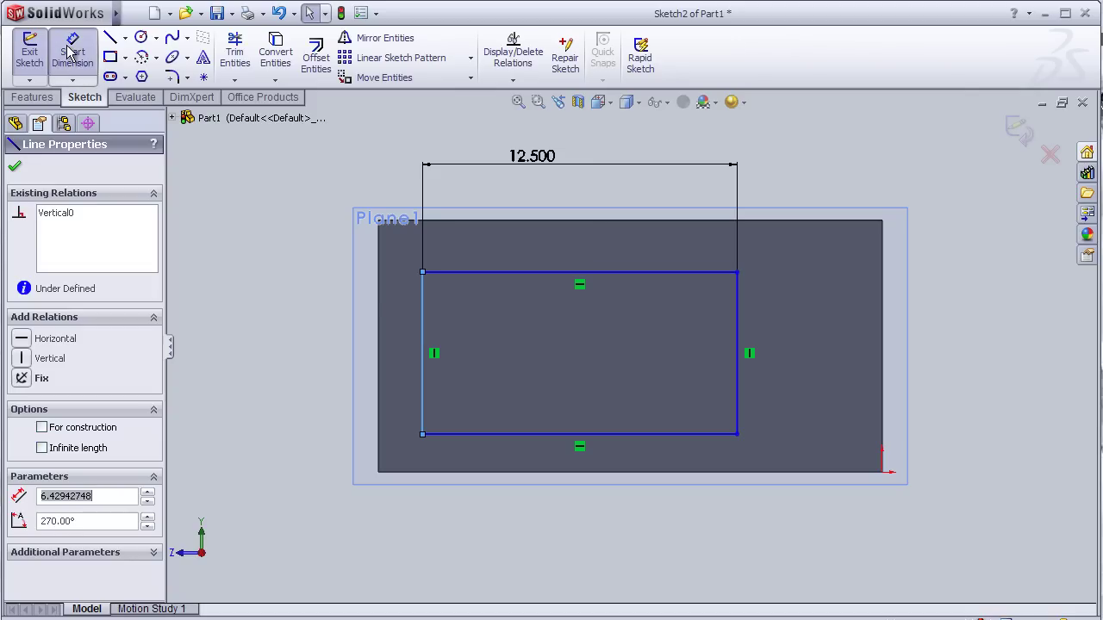
pyautogui.click(422, 315)
pyautogui.click(289, 355)
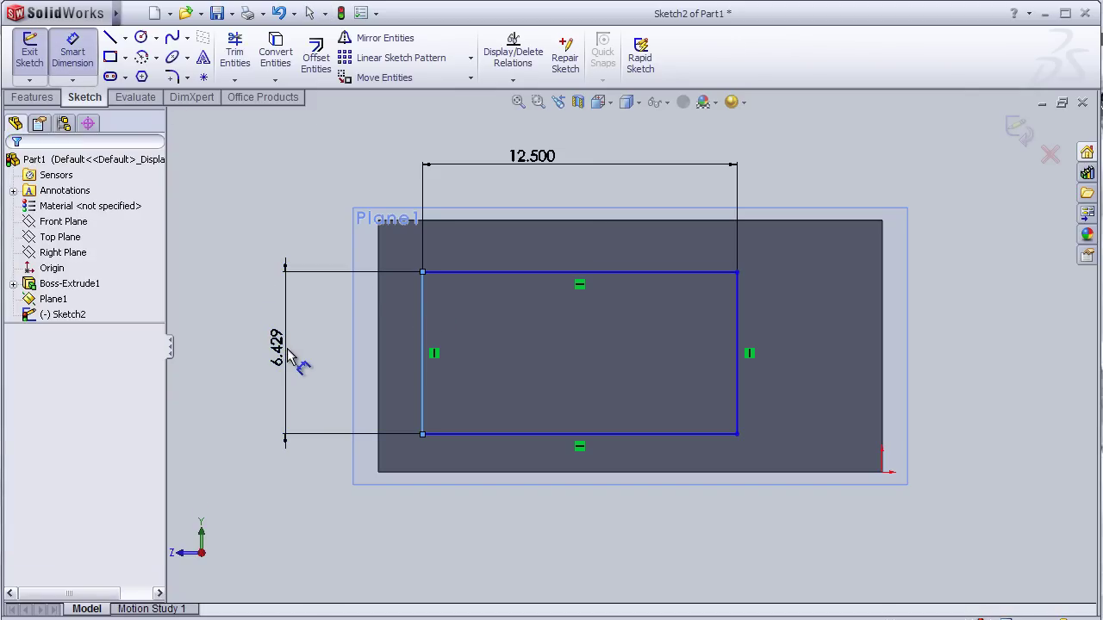
pyautogui.write('4')
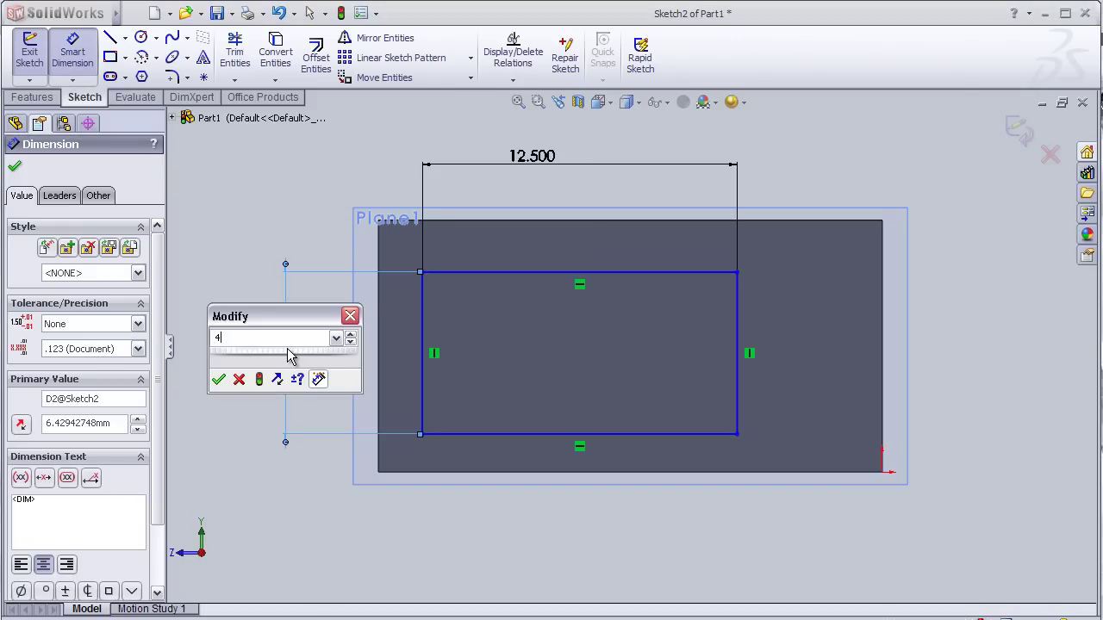
pyautogui.write('.6')
pyautogui.press('Return')
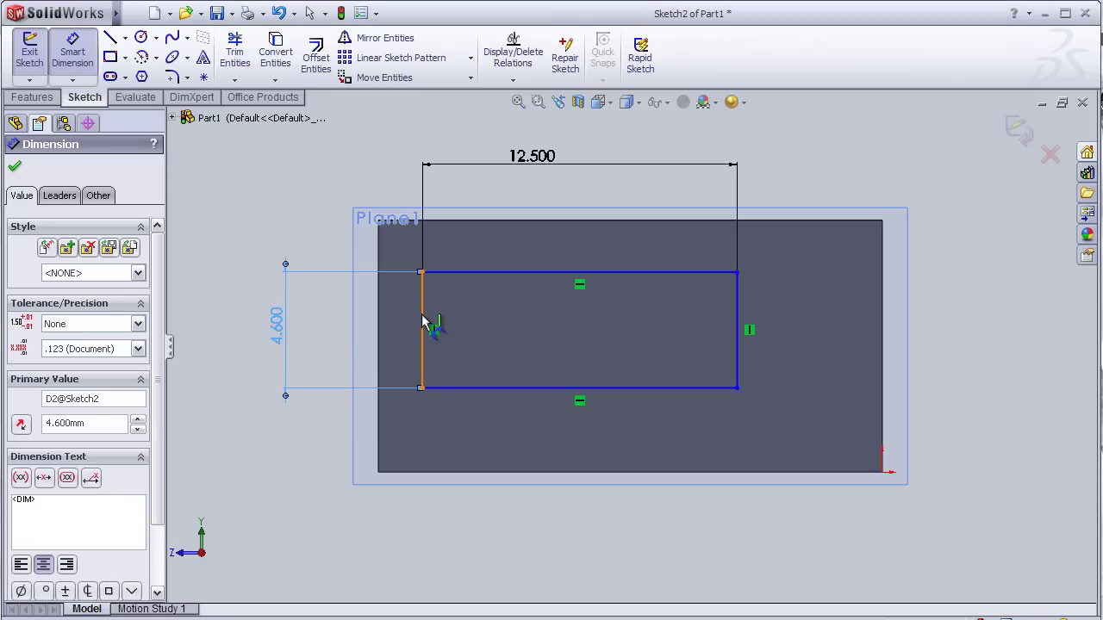
# Step: Add a vertical centerline and make the rectangle's left and right edges symmetric about it
pyautogui.click(125, 38)
pyautogui.click(153, 74)
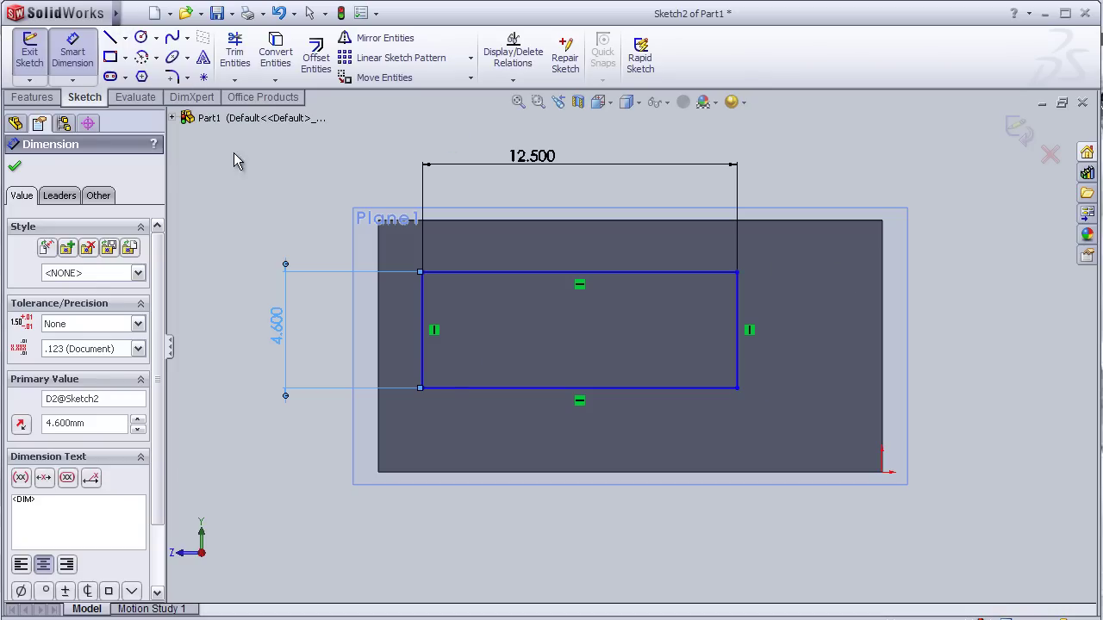
pyautogui.click(630, 220)
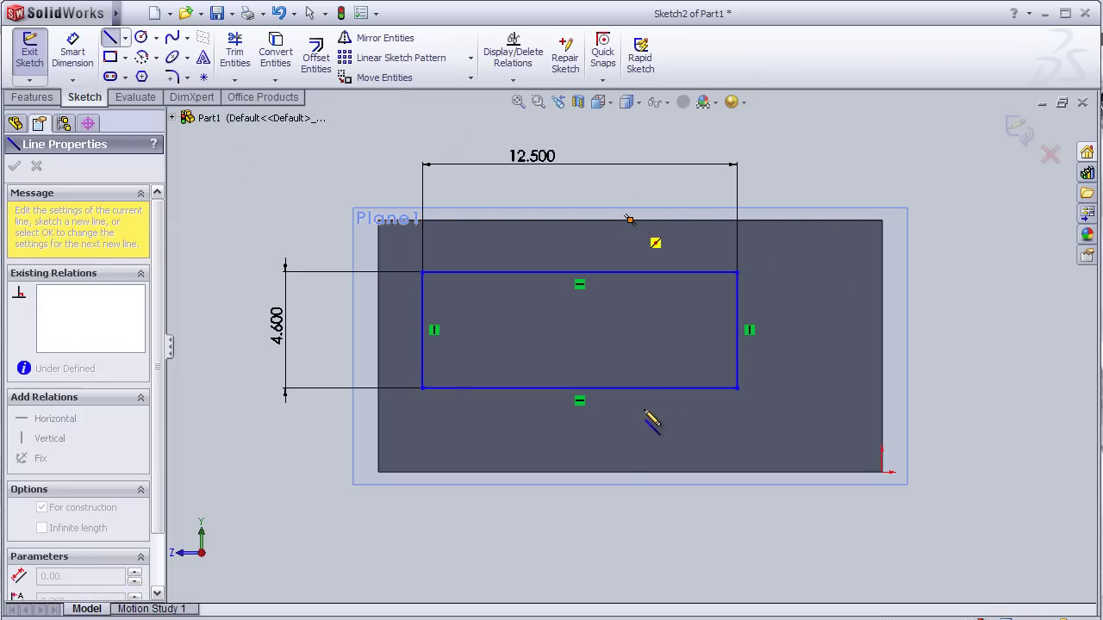
pyautogui.click(629, 521)
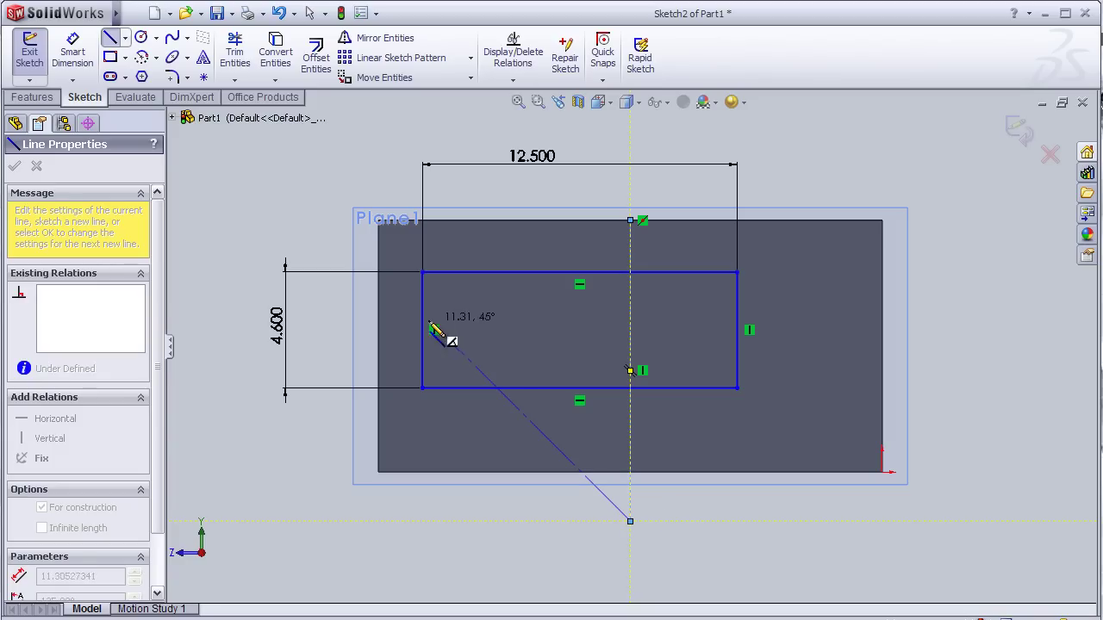
pyautogui.press('Escape')
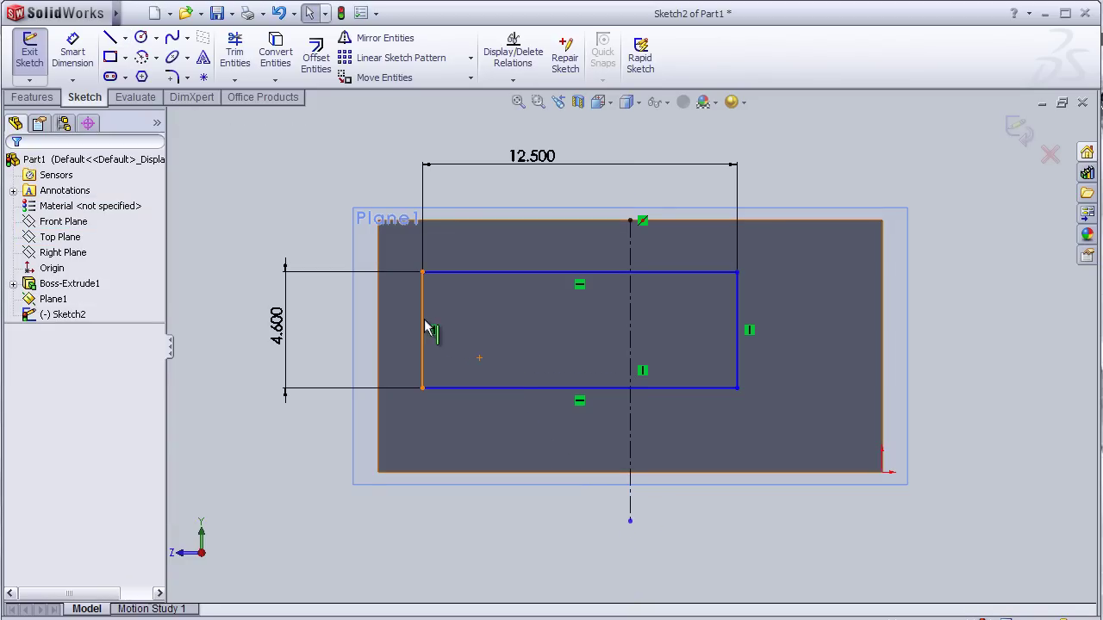
pyautogui.click(423, 327)
pyautogui.keyDown('ctrl'); pyautogui.click(737, 332); pyautogui.keyUp('ctrl')
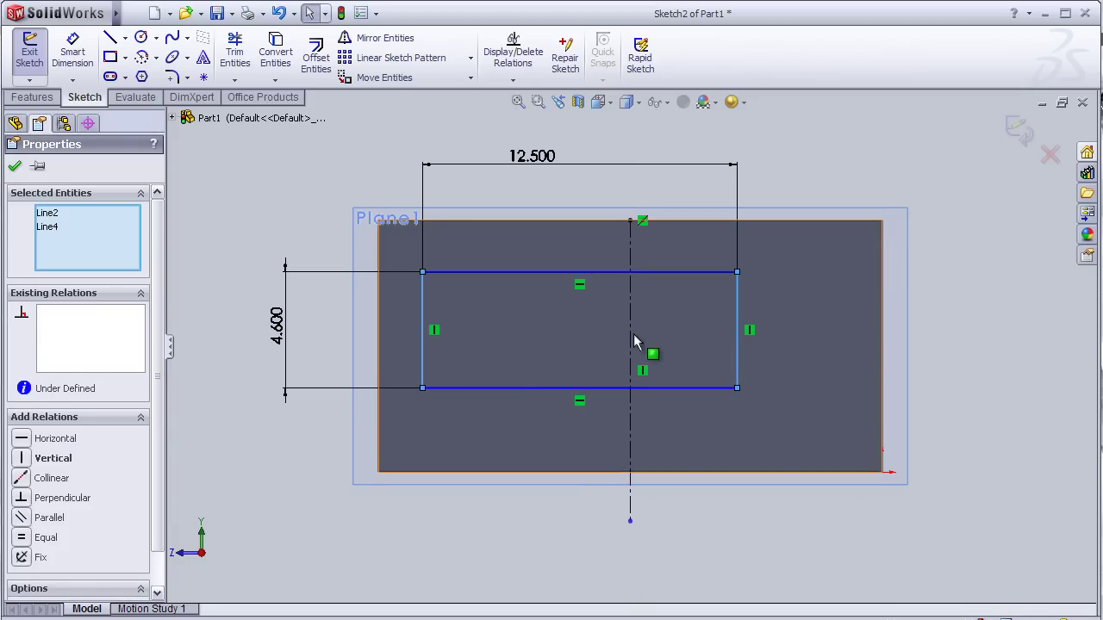
pyautogui.keyDown('ctrl'); pyautogui.click(632, 337); pyautogui.keyUp('ctrl')
pyautogui.click(54, 539)
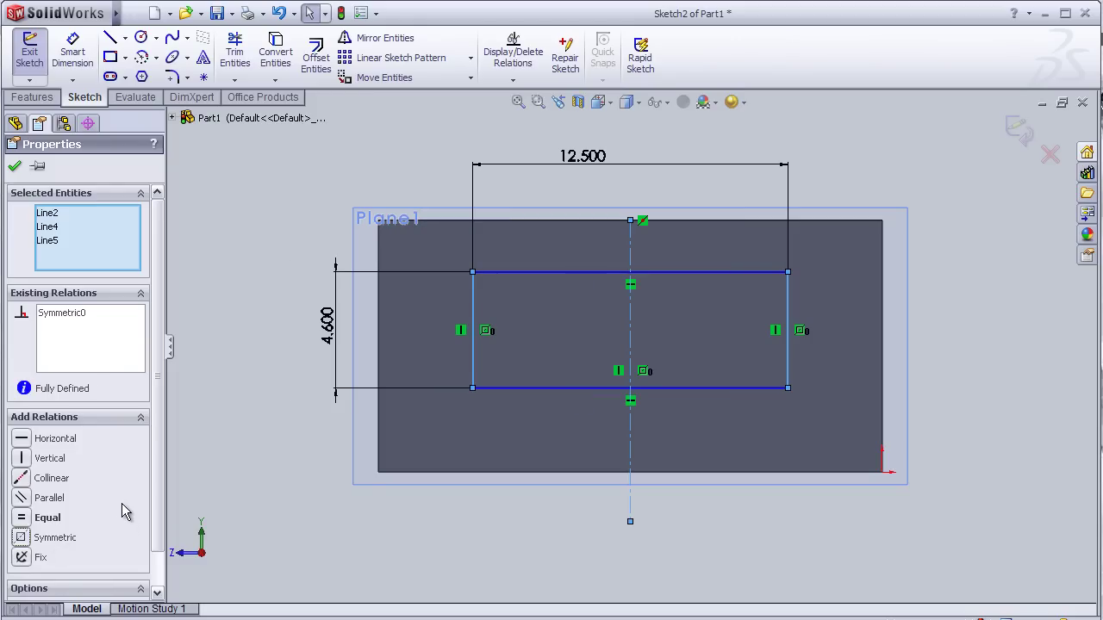
# Step: Add a horizontal centerline and make the rectangle's top and bottom edges symmetric about it
pyautogui.click(125, 38)
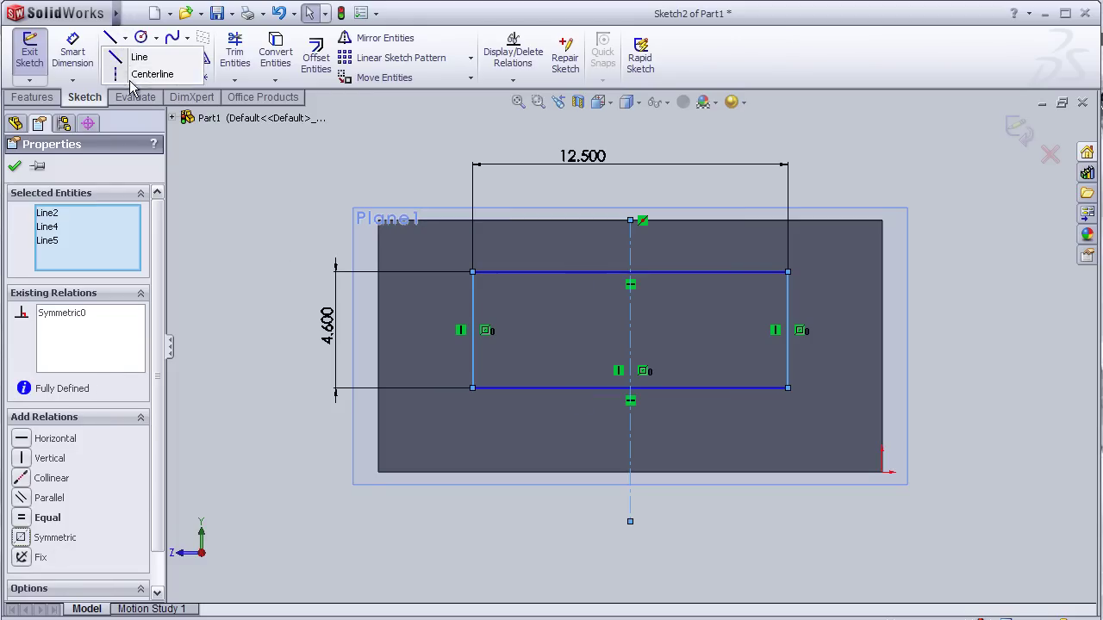
pyautogui.click(142, 74)
pyautogui.click(378, 346)
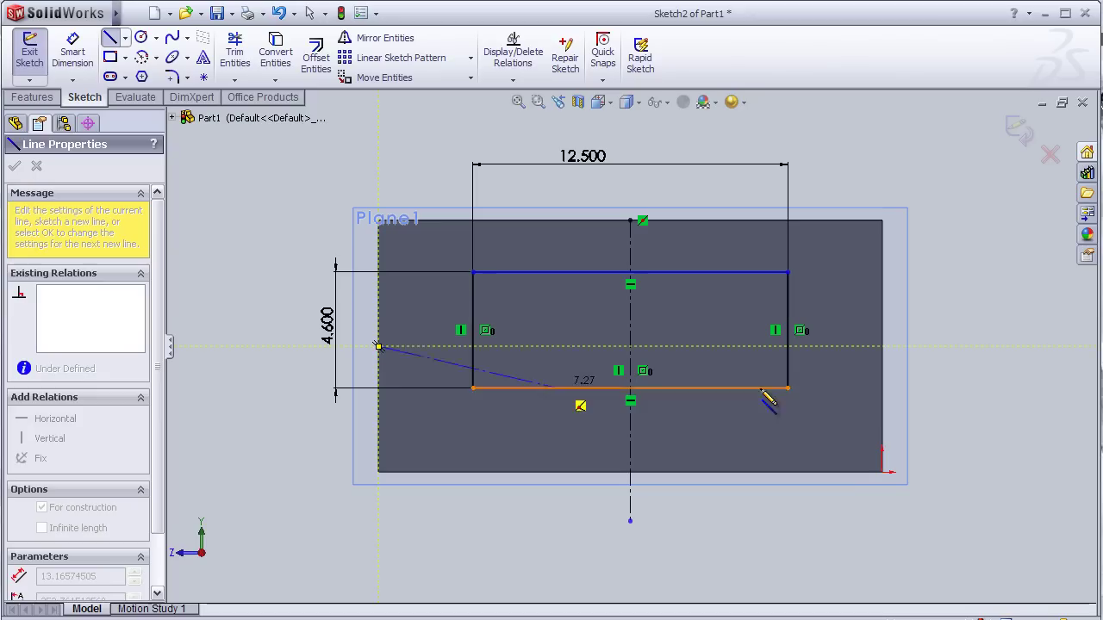
pyautogui.click(907, 346)
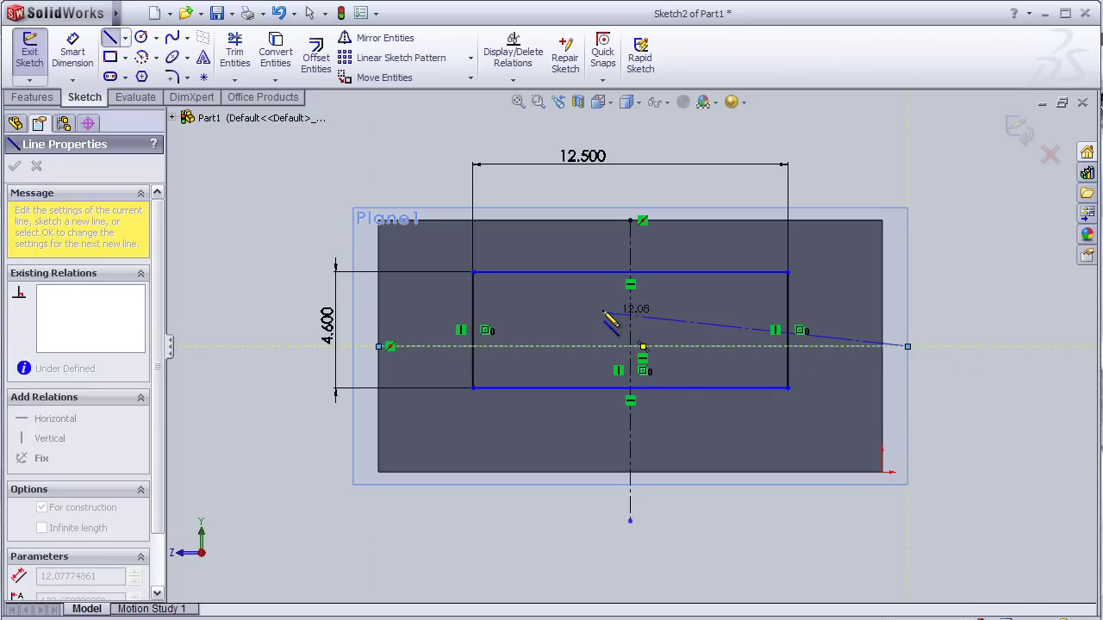
pyautogui.press('Escape')
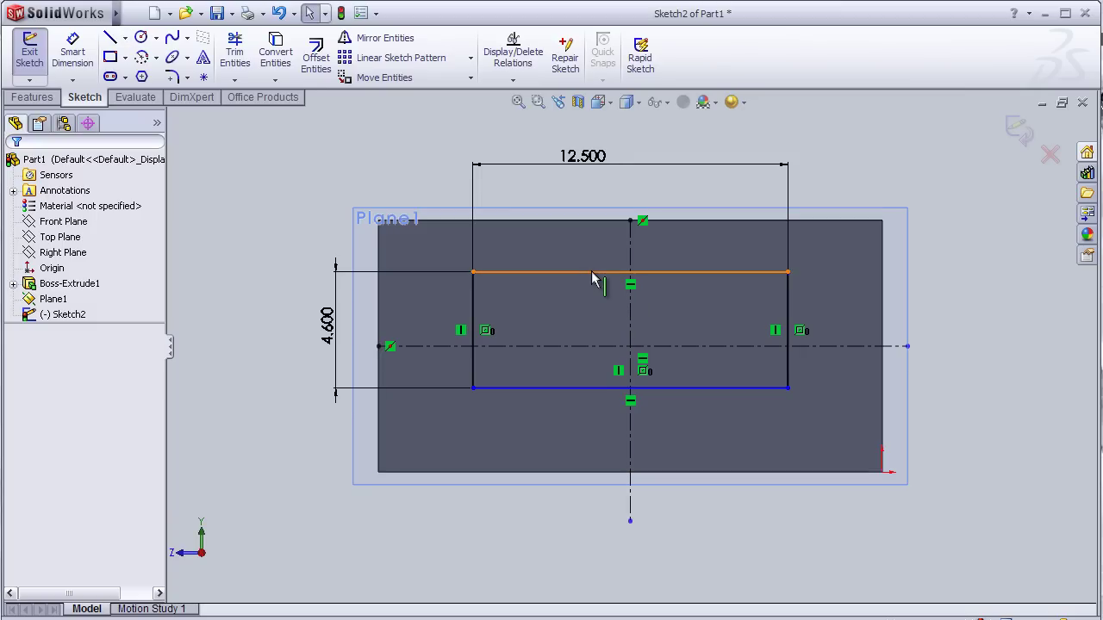
pyautogui.click(593, 273)
pyautogui.keyDown('ctrl'); pyautogui.click(597, 346); pyautogui.keyUp('ctrl')
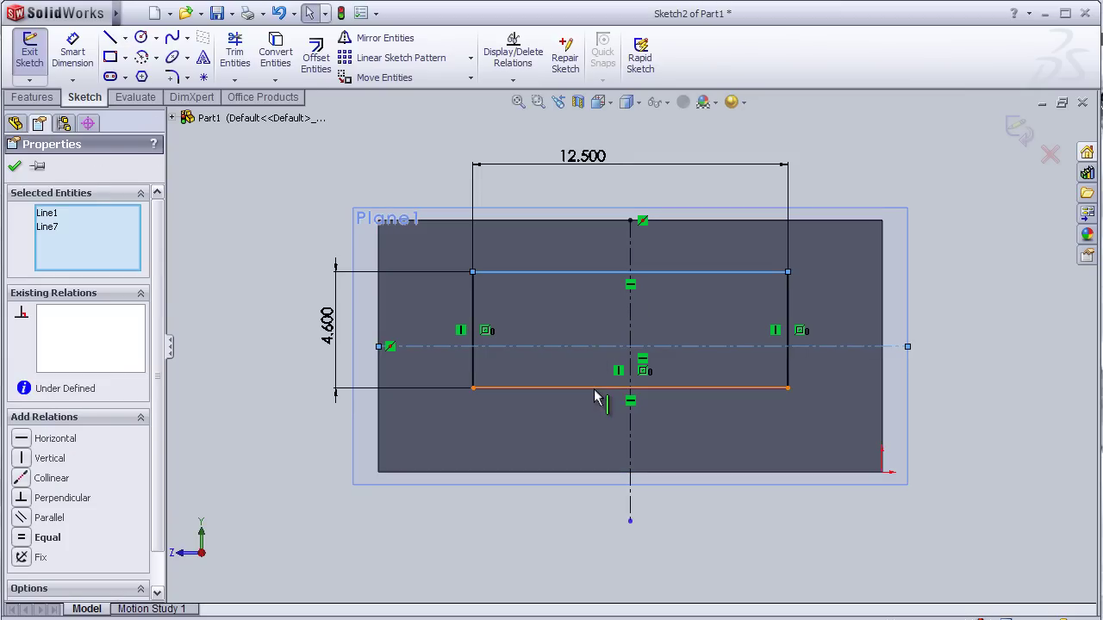
pyautogui.keyDown('ctrl'); pyautogui.click(607, 388); pyautogui.keyUp('ctrl')
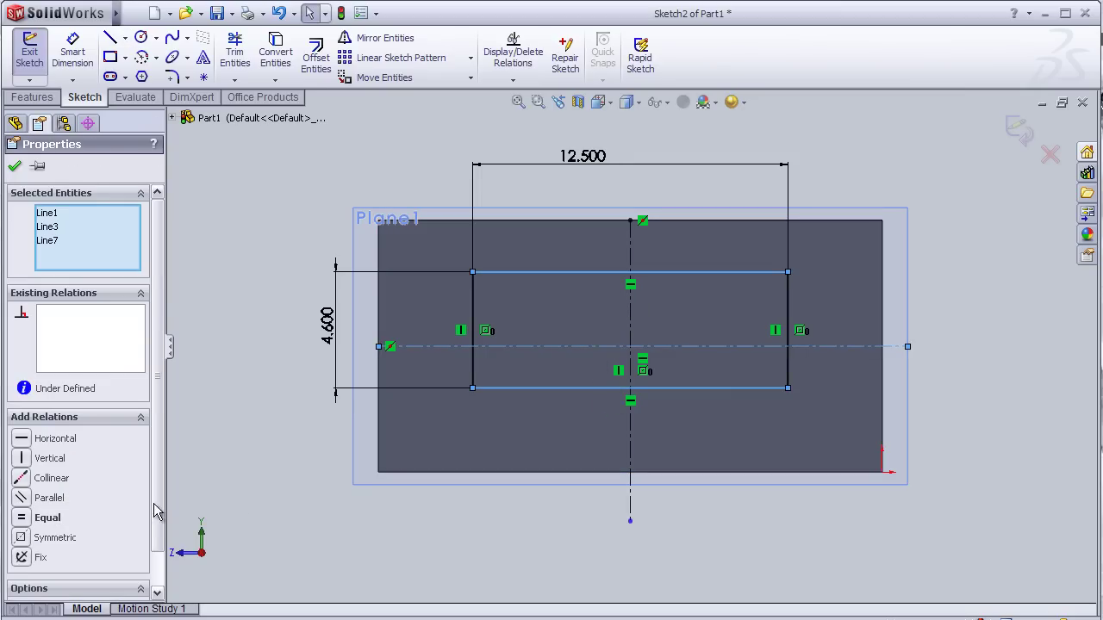
pyautogui.click(56, 538)
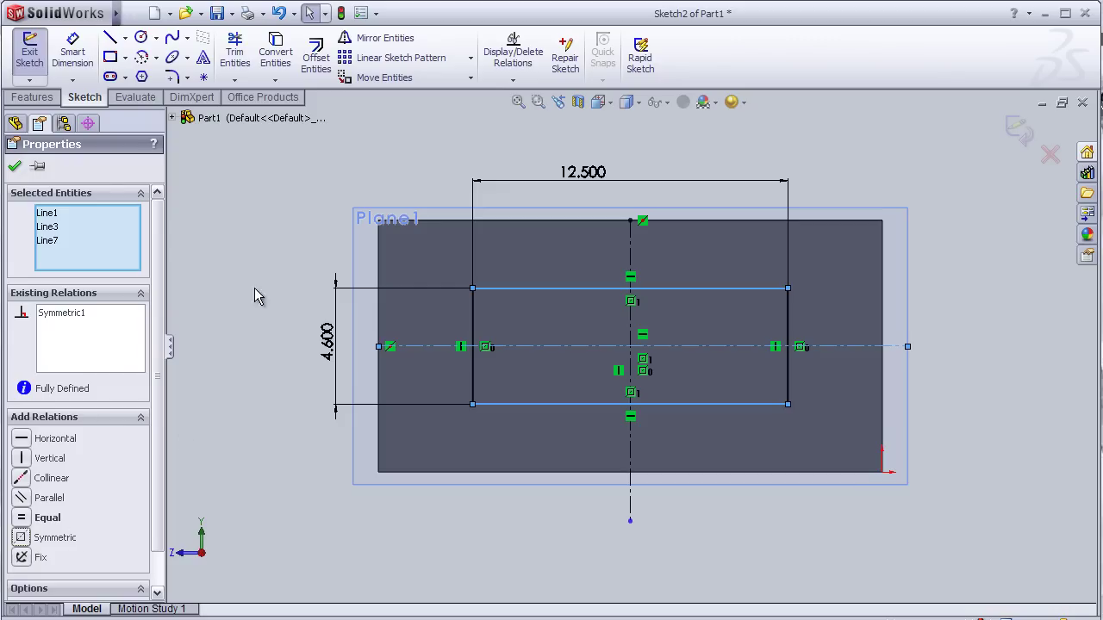
pyautogui.click(31, 97)
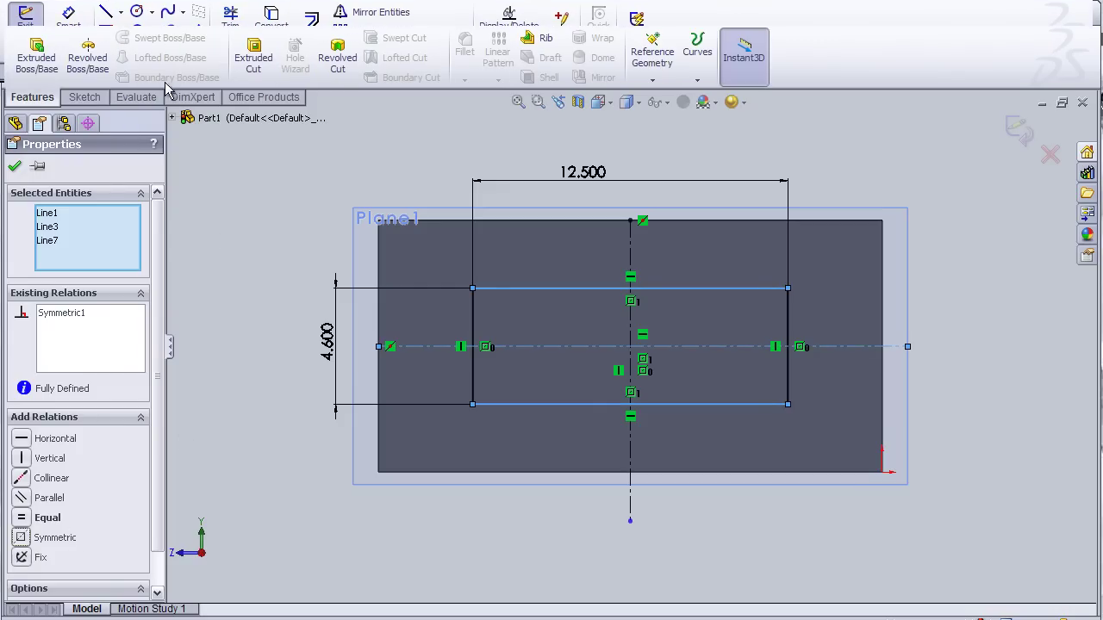
# Step: Cut the rectangle into the body as a 60 mm blind Extruded Cut
pyautogui.click(258, 64)
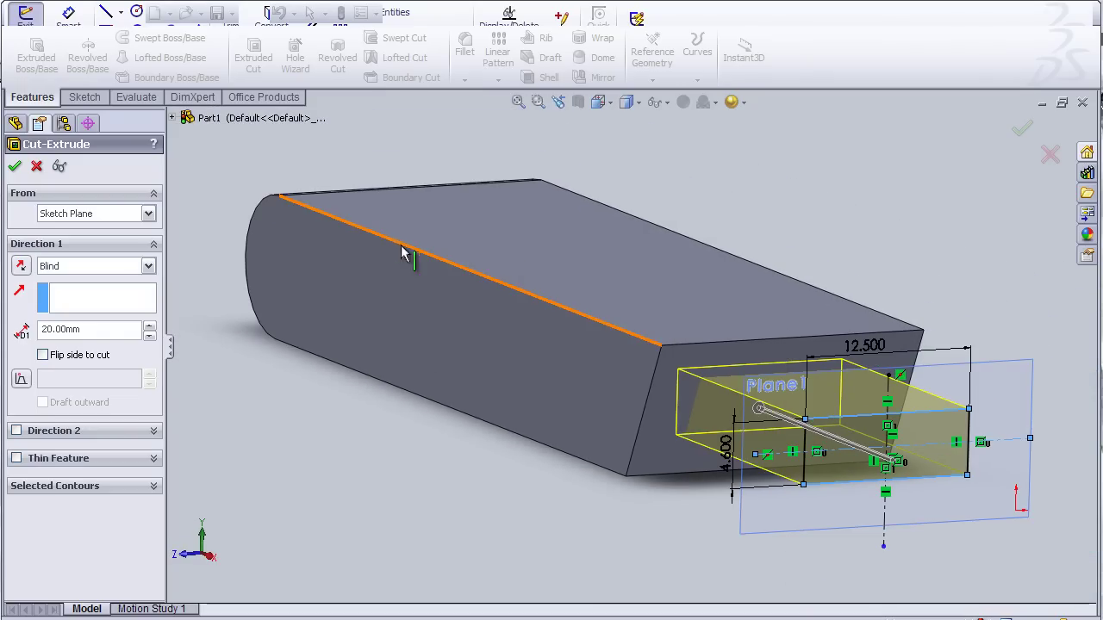
pyautogui.moveTo(372, 510)
pyautogui.mouseDown(button='middle')
pyautogui.moveTo(382, 522)
pyautogui.moveTo(390, 511)
pyautogui.mouseUp(button='middle')
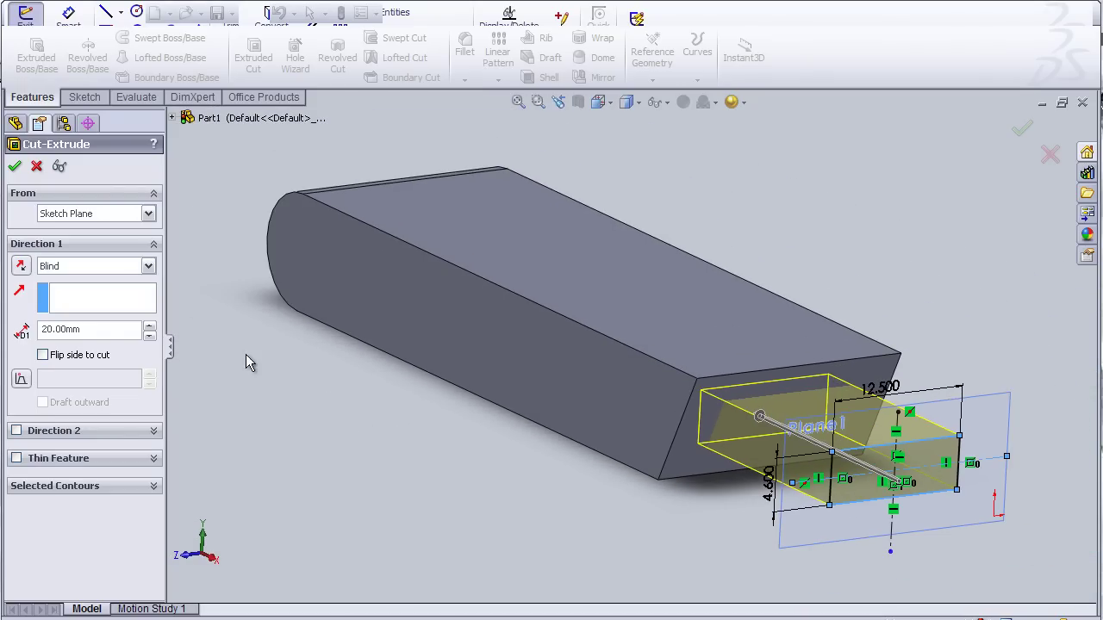
pyautogui.click(151, 326)
pyautogui.click(151, 326)
pyautogui.click(150, 327)
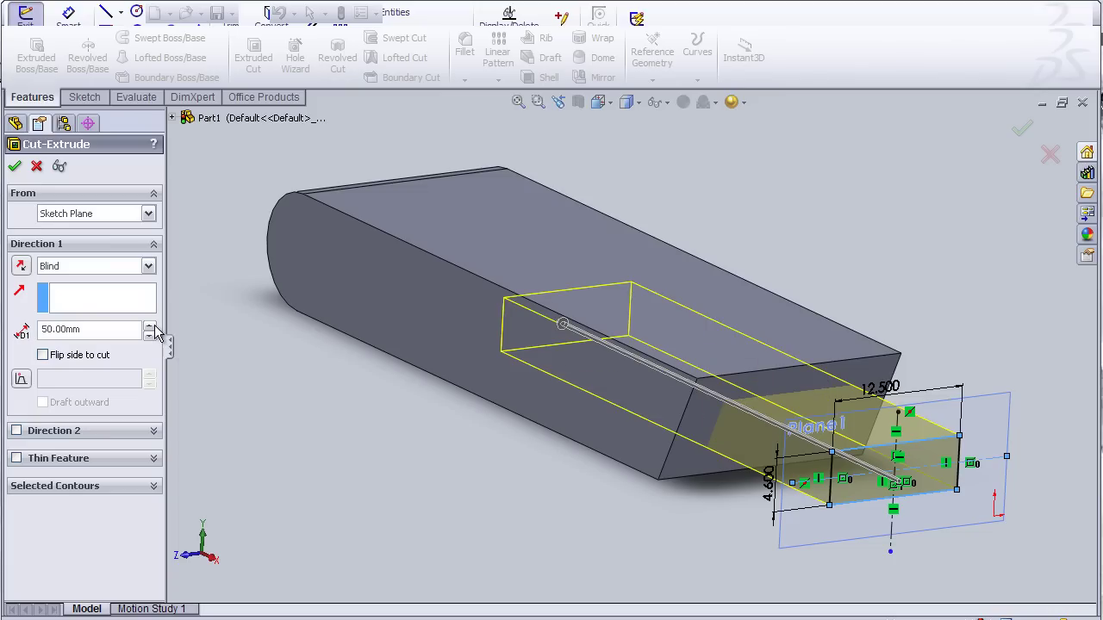
pyautogui.click(151, 337)
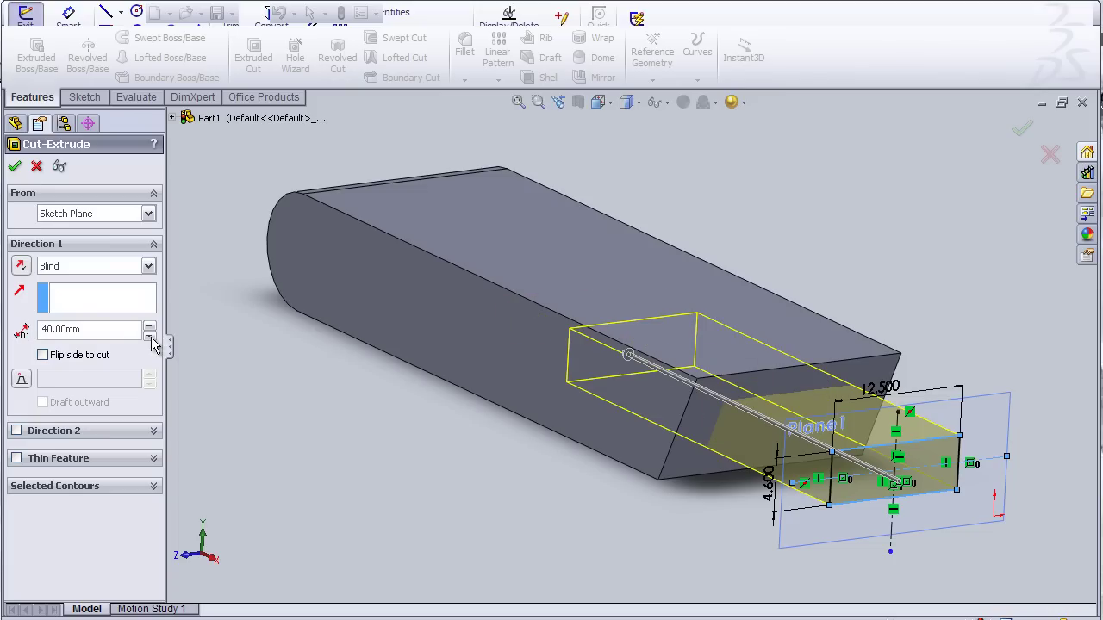
pyautogui.moveTo(233, 370)
pyautogui.mouseDown(button='middle')
pyautogui.moveTo(221, 436)
pyautogui.moveTo(219, 409)
pyautogui.moveTo(259, 411)
pyautogui.moveTo(246, 406)
pyautogui.mouseUp(button='middle')
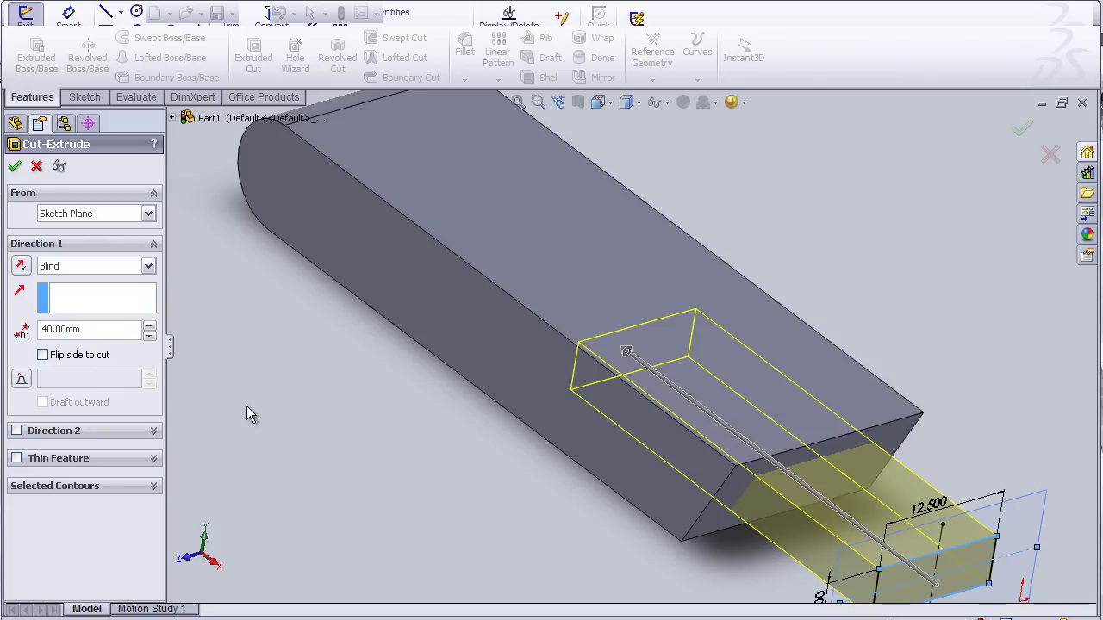
pyautogui.click(149, 328)
pyautogui.click(150, 328)
pyautogui.click(150, 328)
pyautogui.click(150, 336)
pyautogui.moveTo(376, 355)
pyautogui.mouseDown(button='middle')
pyautogui.moveTo(353, 419)
pyautogui.moveTo(368, 400)
pyautogui.moveTo(405, 397)
pyautogui.mouseUp(button='middle')
pyautogui.press('Return')
# Step: Orbit to inspect the finished slot and select Plane1
pyautogui.moveTo(808, 323)
pyautogui.mouseDown(button='middle')
pyautogui.moveTo(792, 291)
pyautogui.moveTo(750, 319)
pyautogui.mouseUp(button='middle')
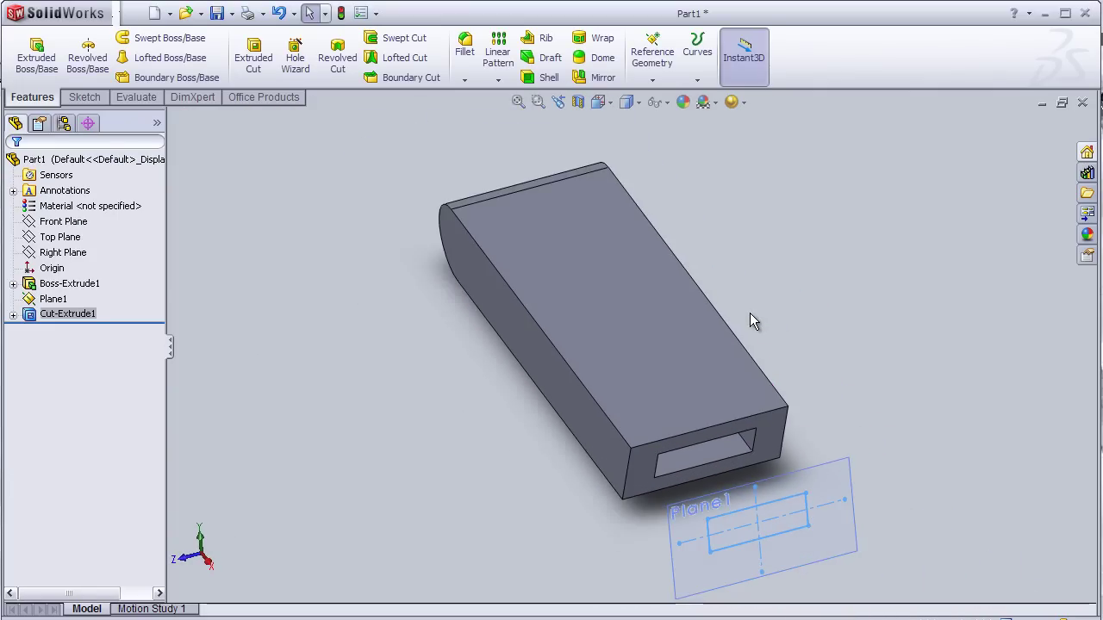
pyautogui.moveTo(581, 469)
pyautogui.mouseDown(button='middle')
pyautogui.moveTo(566, 456)
pyautogui.moveTo(579, 449)
pyautogui.moveTo(511, 356)
pyautogui.moveTo(514, 374)
pyautogui.moveTo(544, 399)
pyautogui.mouseUp(button='middle')
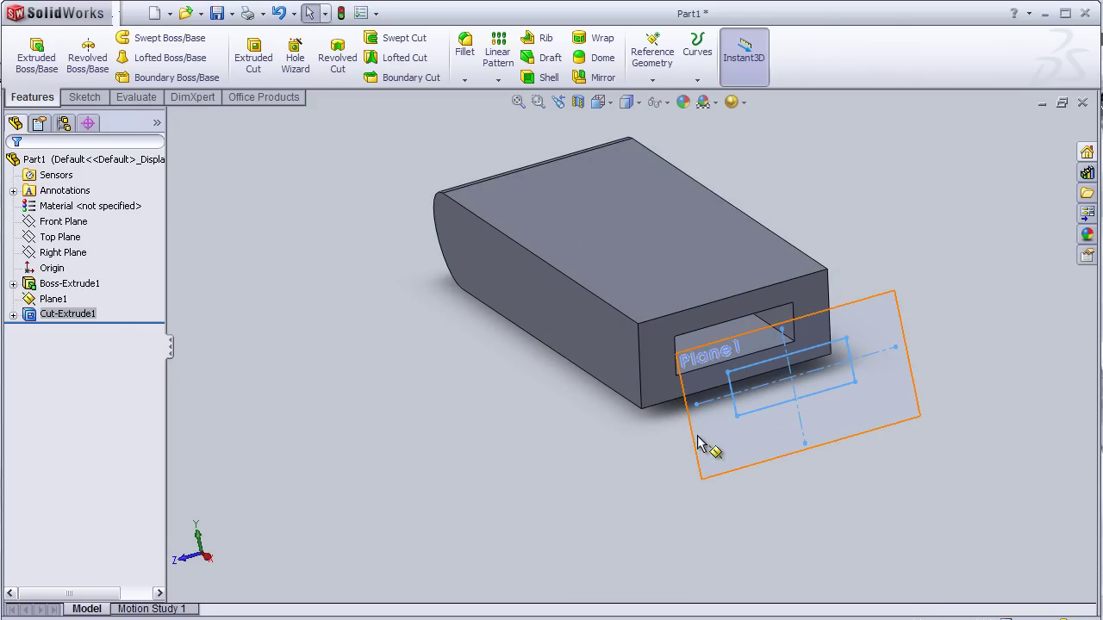
pyautogui.click(52, 299)
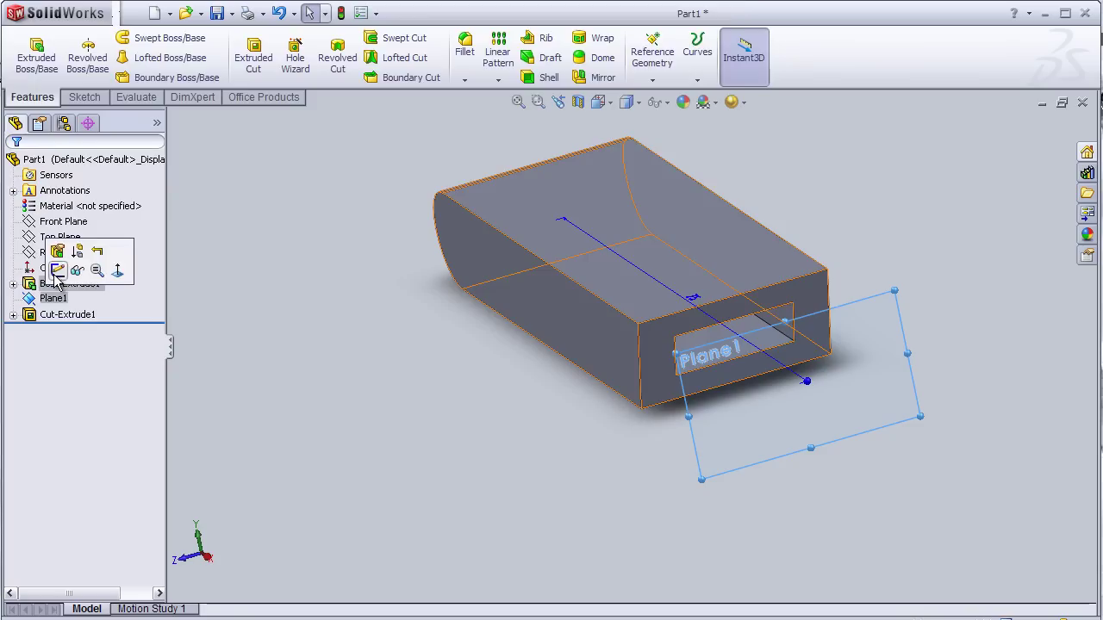
# Step: Start a new sketch on Plane1 and view it normal-to
pyautogui.click(57, 271)
pyautogui.press('space')
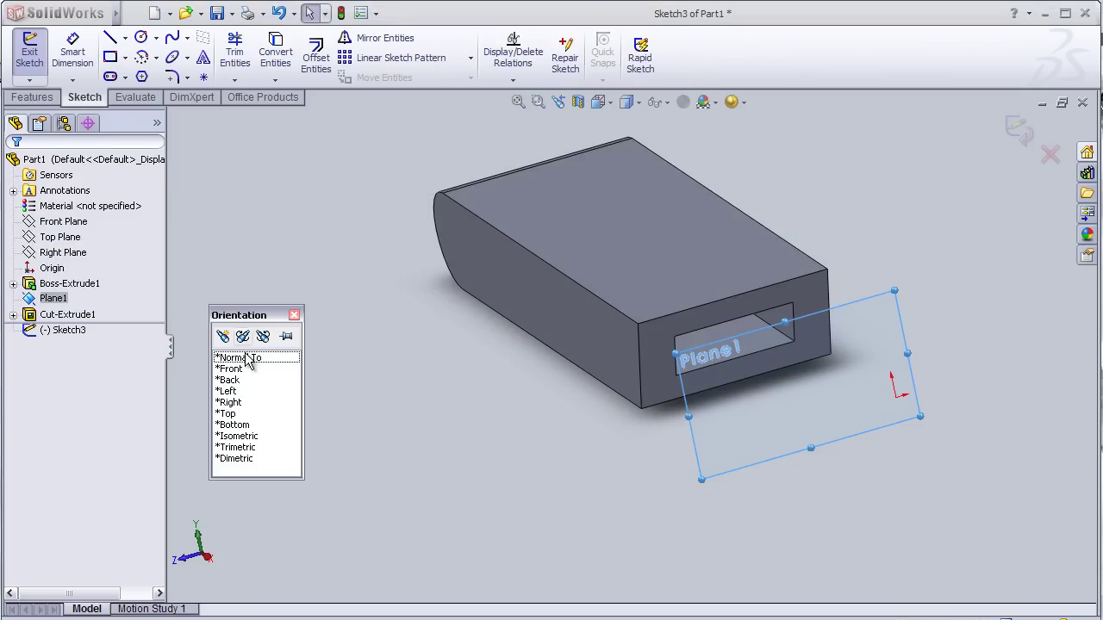
pyautogui.click(248, 354)
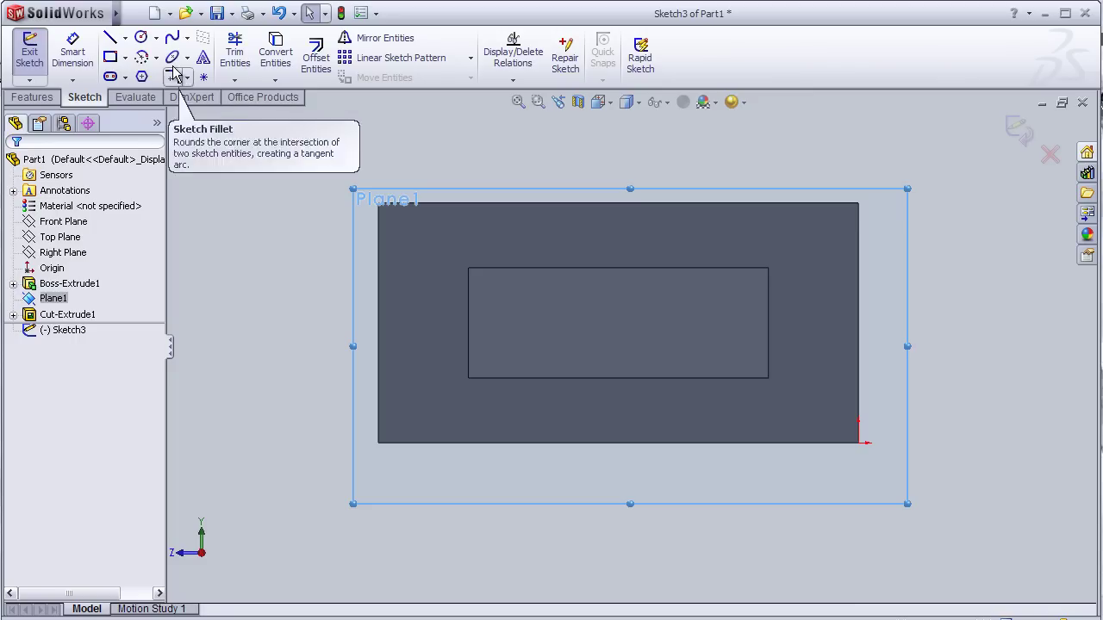
# Step: Offset the slot's top, bottom and right edges 0.1 mm inward with Reverse
pyautogui.click(315, 57)
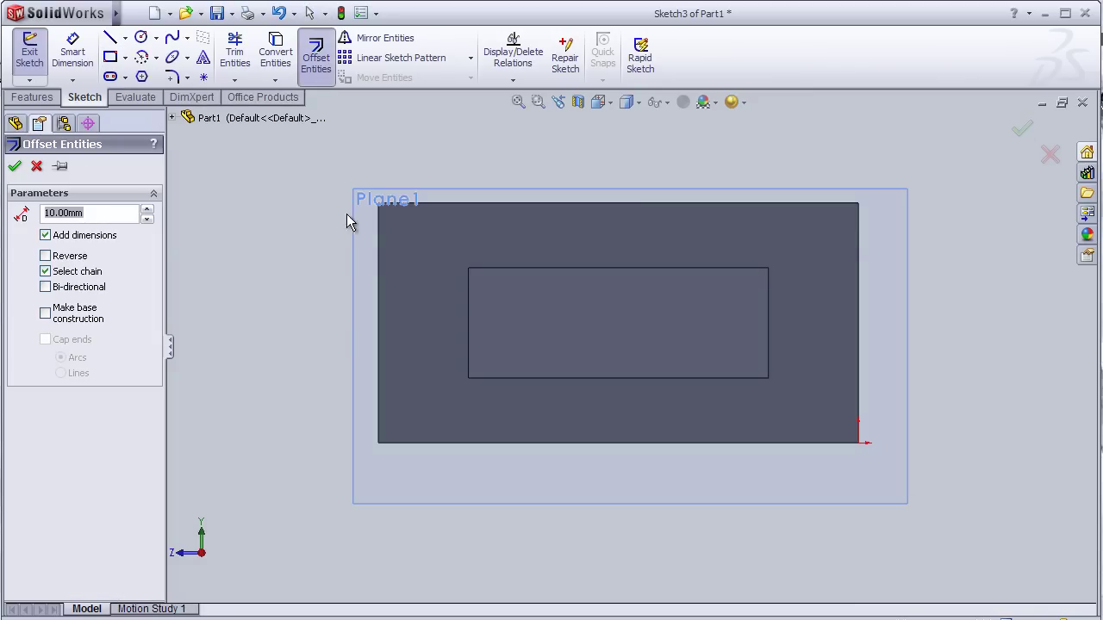
pyautogui.click(478, 271)
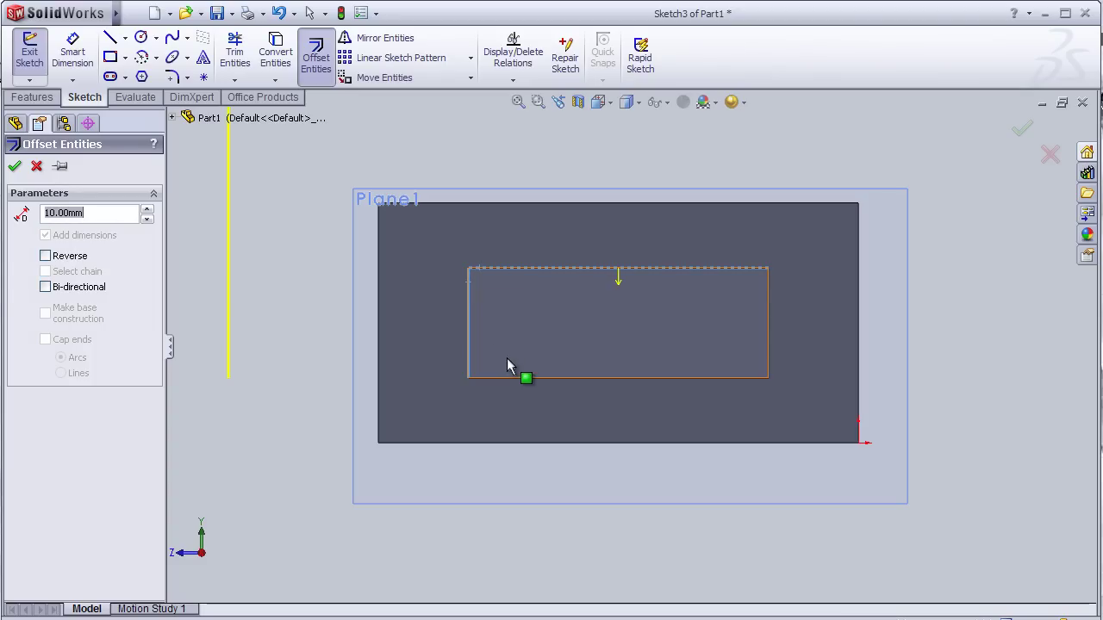
pyautogui.click(556, 386)
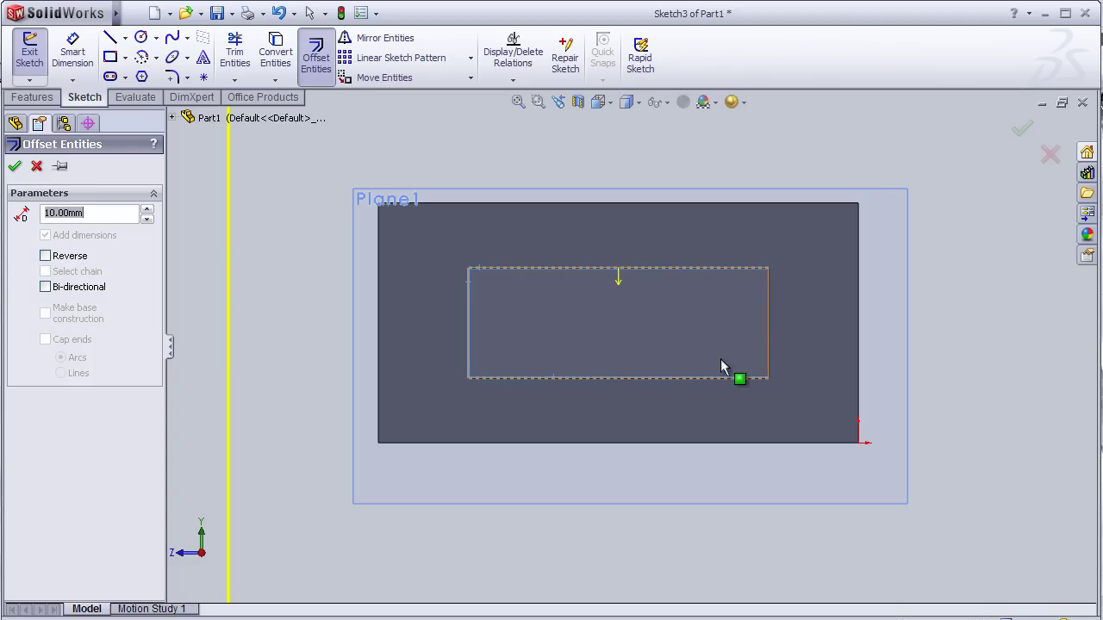
pyautogui.click(768, 346)
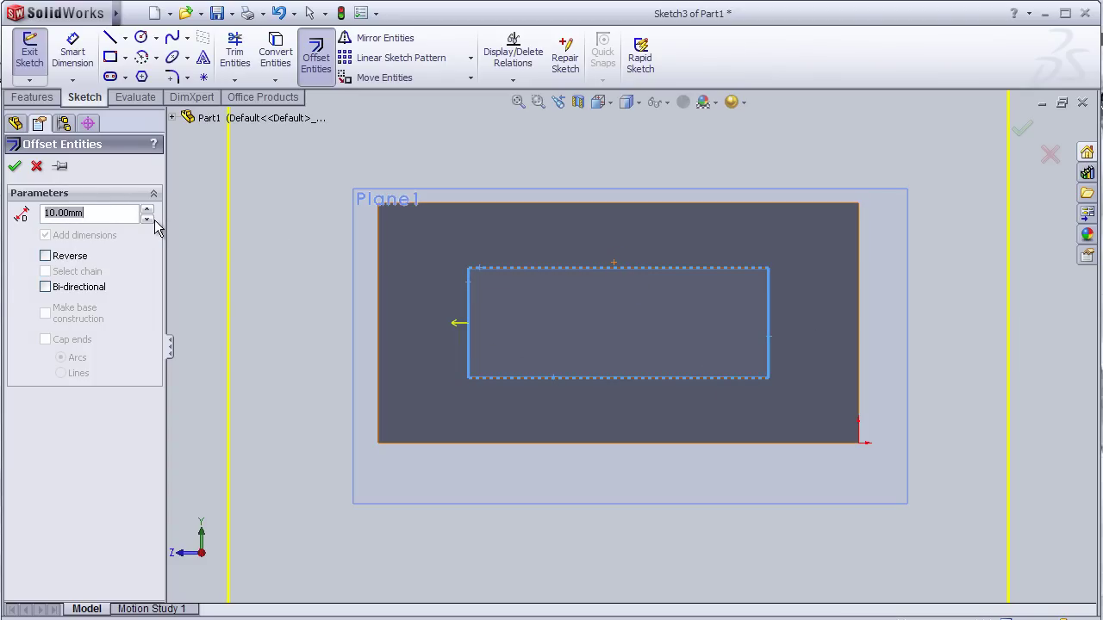
pyautogui.click(44, 256)
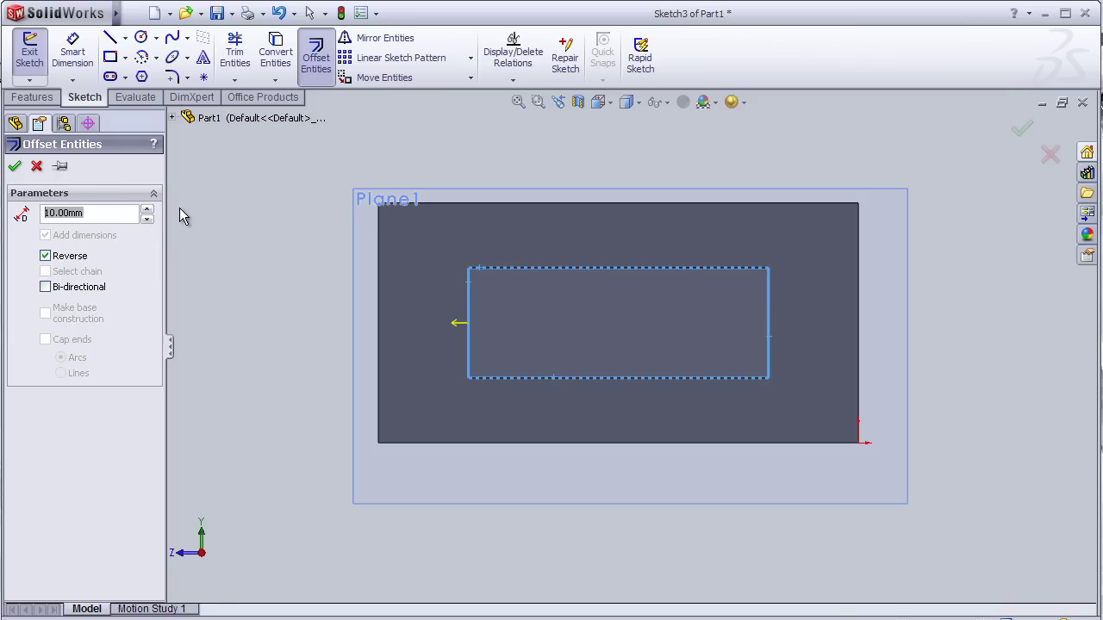
pyautogui.write('0.1')
pyautogui.press('Return')
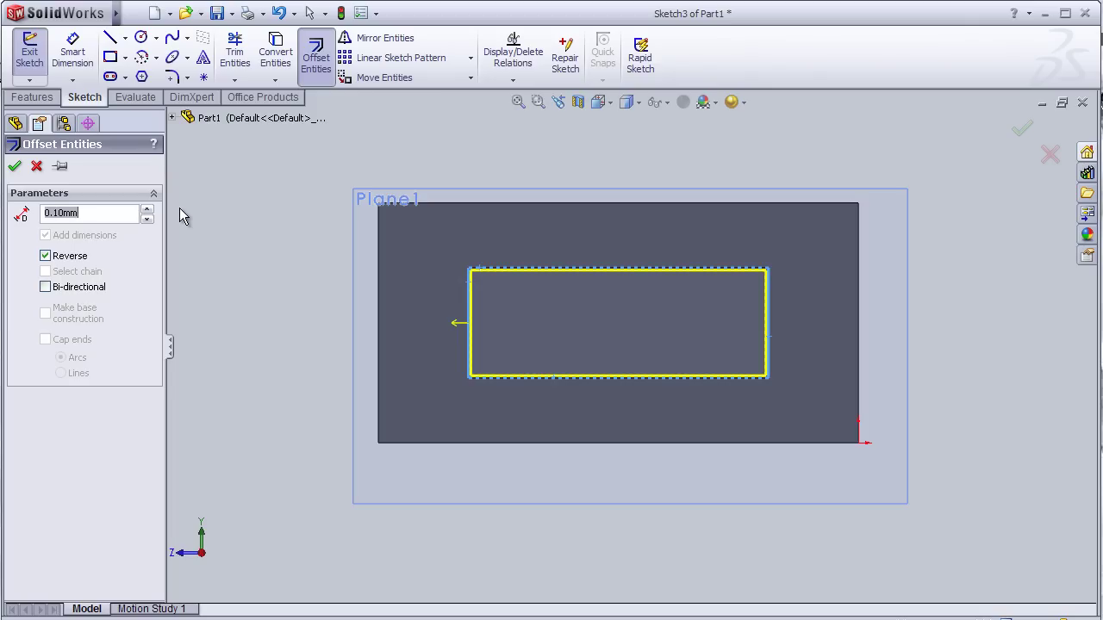
pyautogui.scroll(-1, 664, 365)
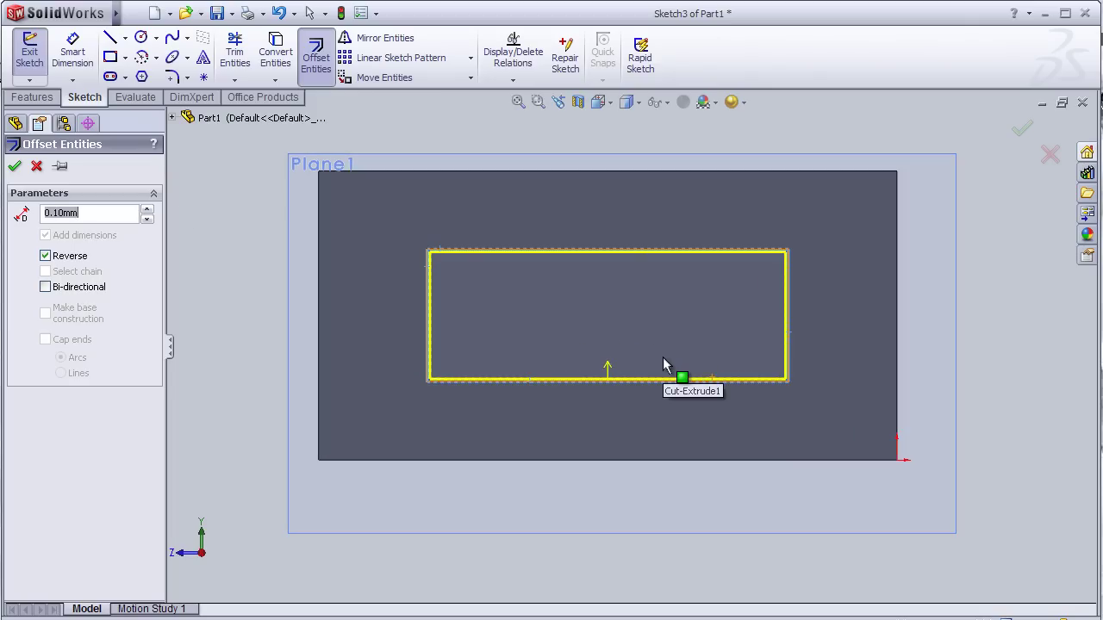
pyautogui.scroll(-1, 662, 365)
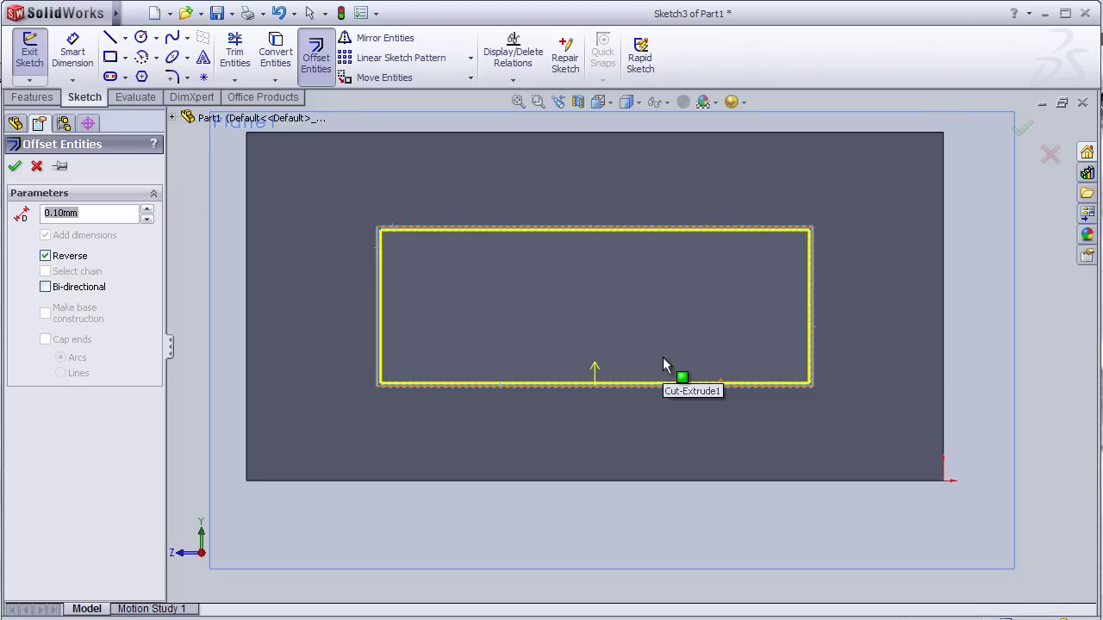
pyautogui.click(14, 166)
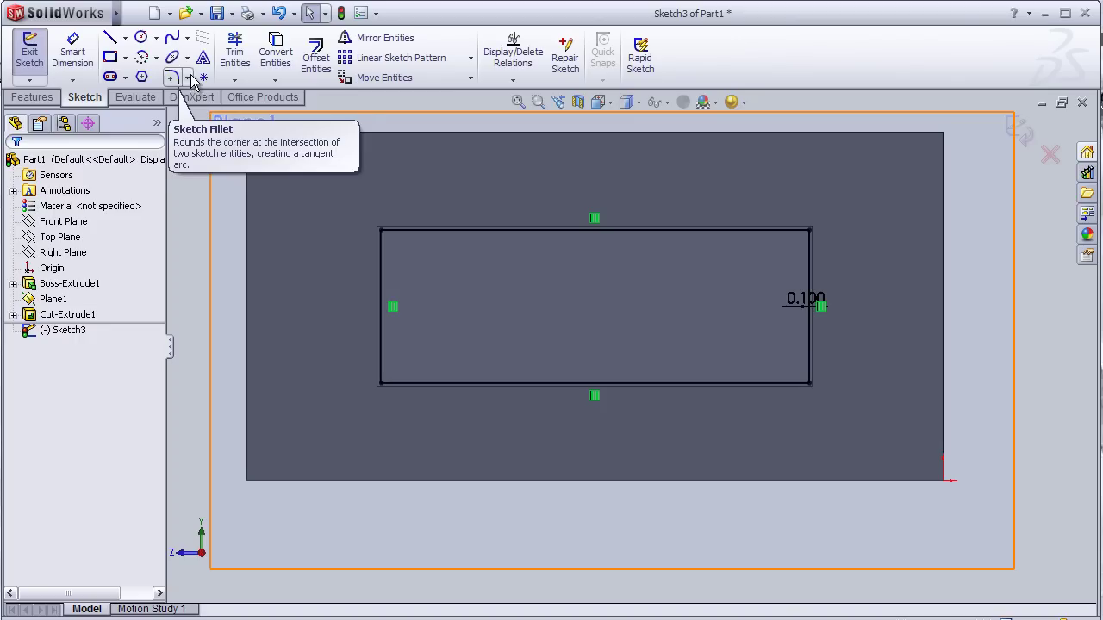
# Step: Select the rectangle's four edges for a new Offset Entities operation
pyautogui.click(315, 57)
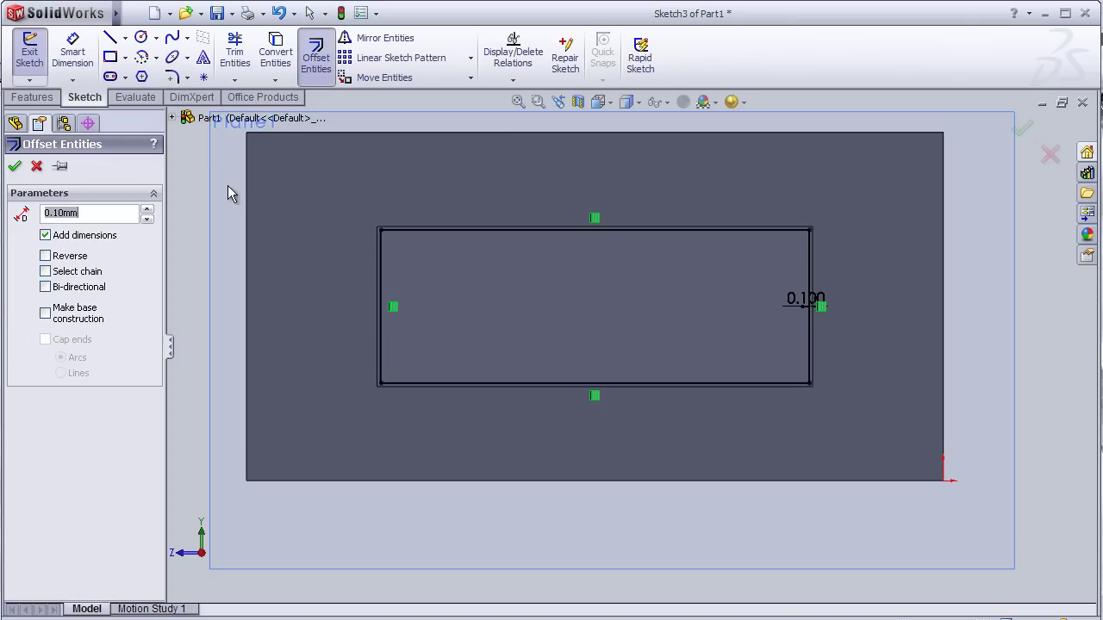
pyautogui.scroll(-1, 410, 295)
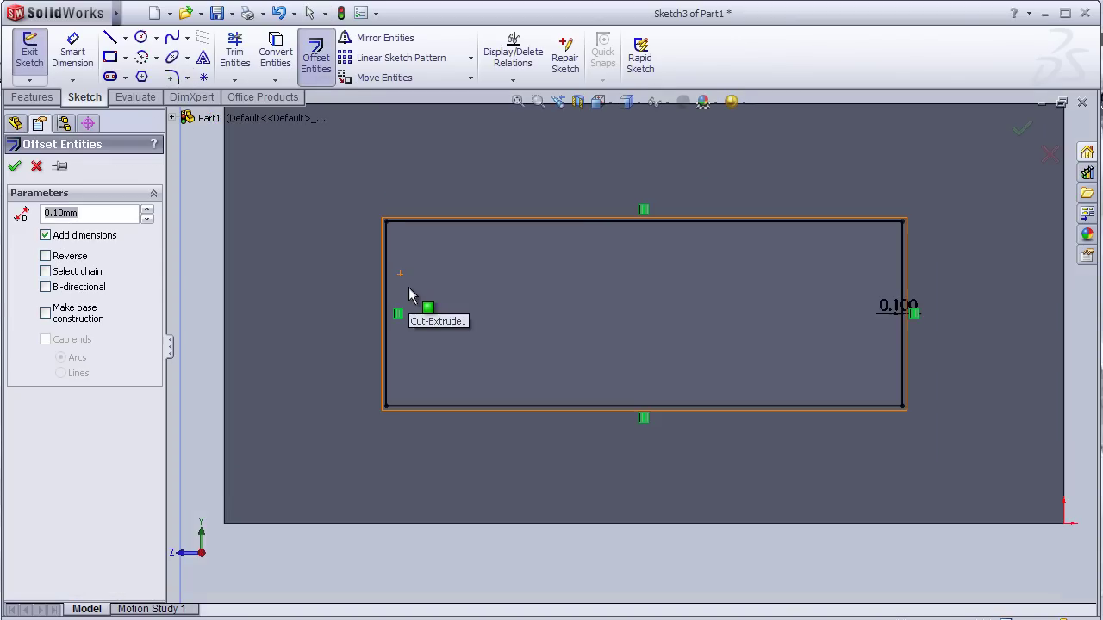
pyautogui.scroll(-1, 411, 295)
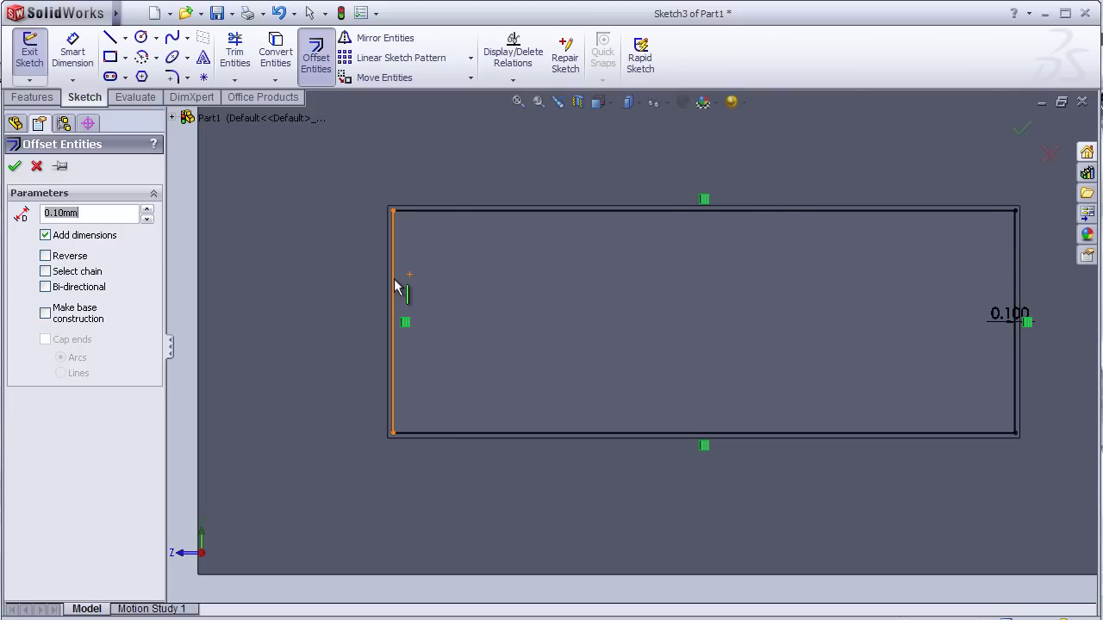
pyautogui.click(396, 286)
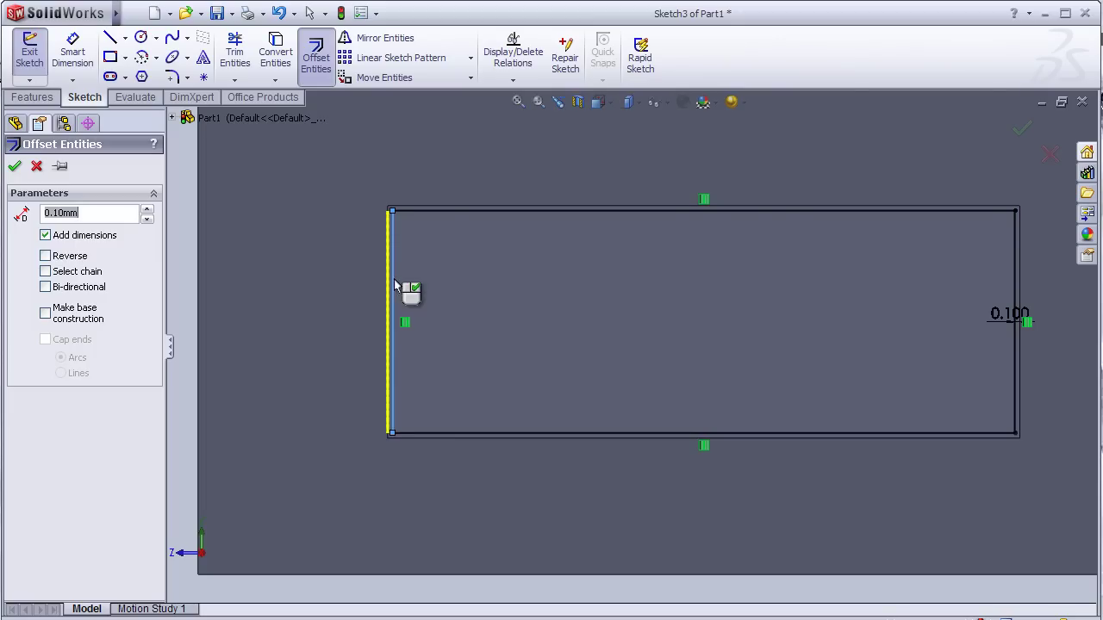
pyautogui.click(468, 216)
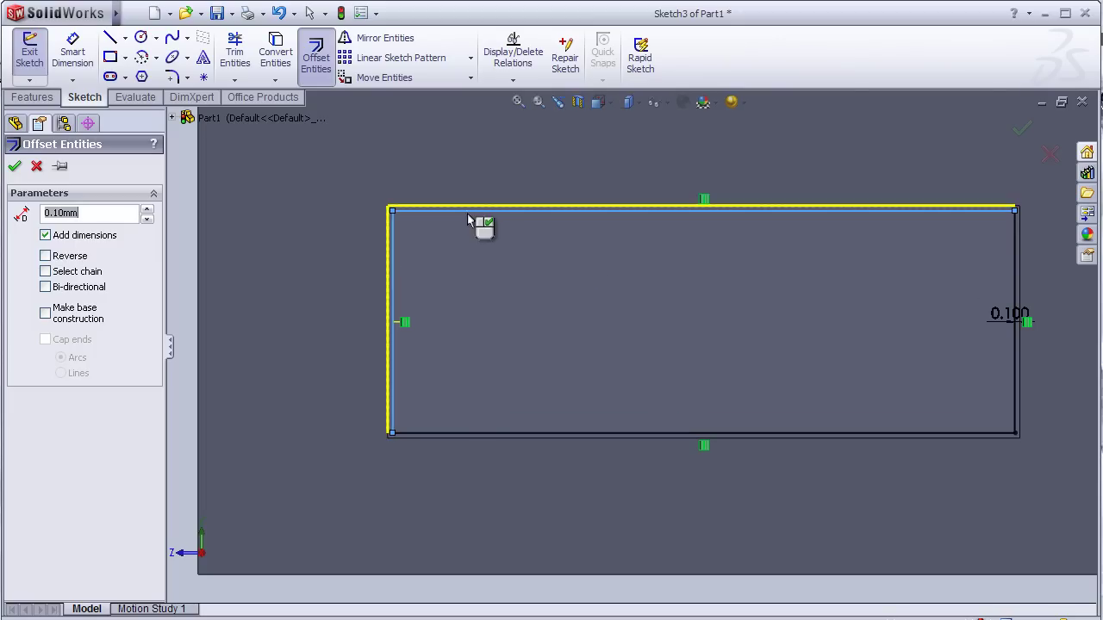
pyautogui.click(1015, 297)
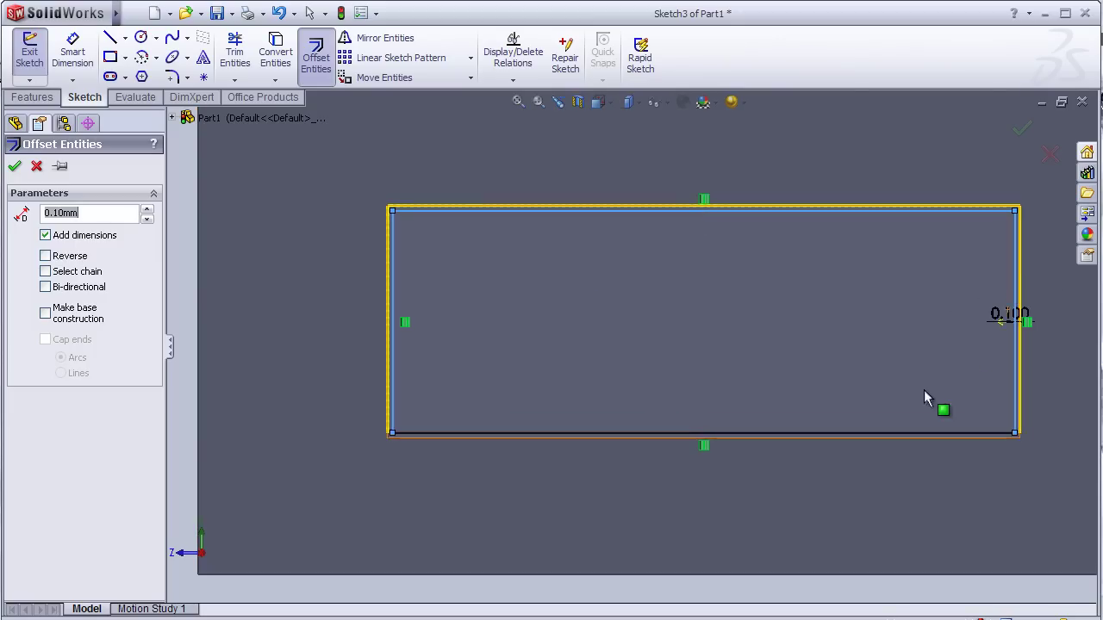
pyautogui.click(909, 434)
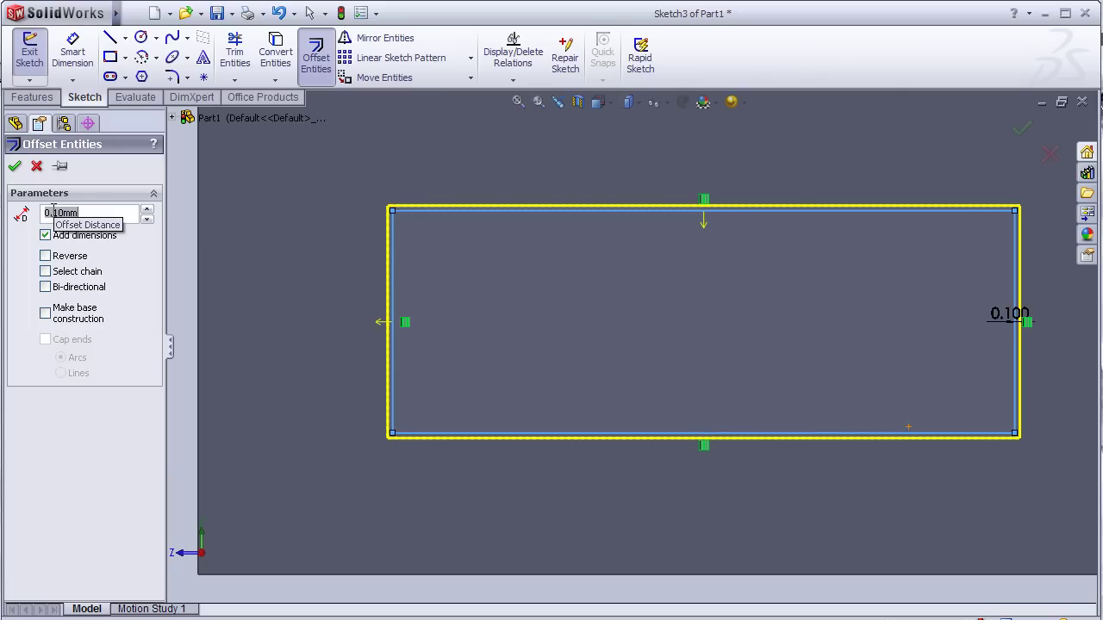
# Step: Reverse the offset inward, set its distance to 0.30 mm, and confirm
pyautogui.moveTo(52, 213); pyautogui.dragTo(66, 213)
pyautogui.write('0.4')
pyautogui.press('Return')
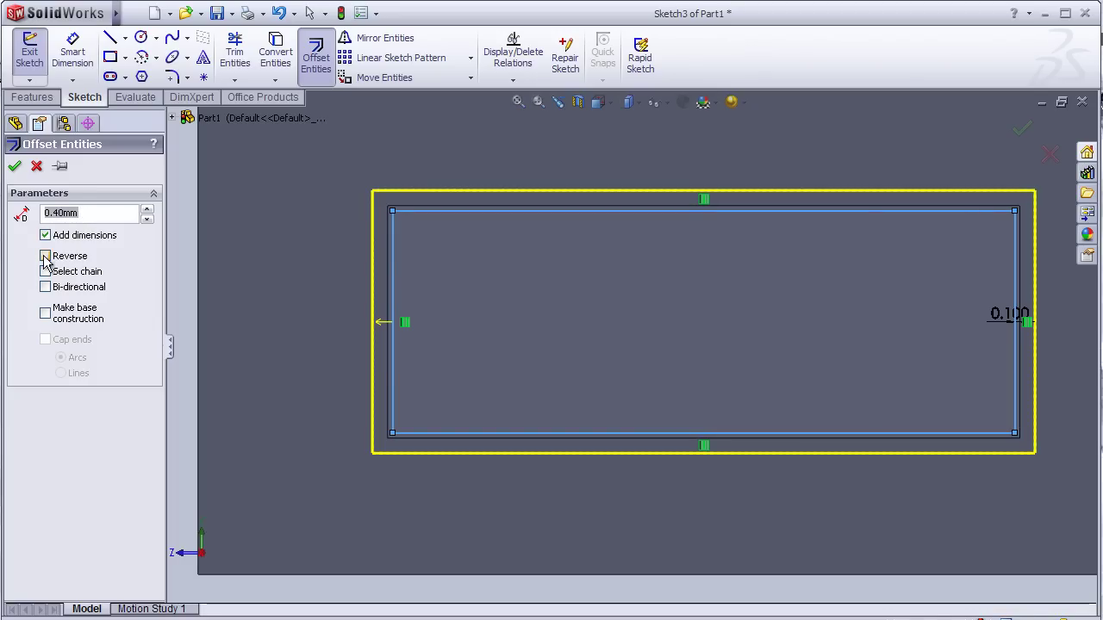
pyautogui.click(47, 257)
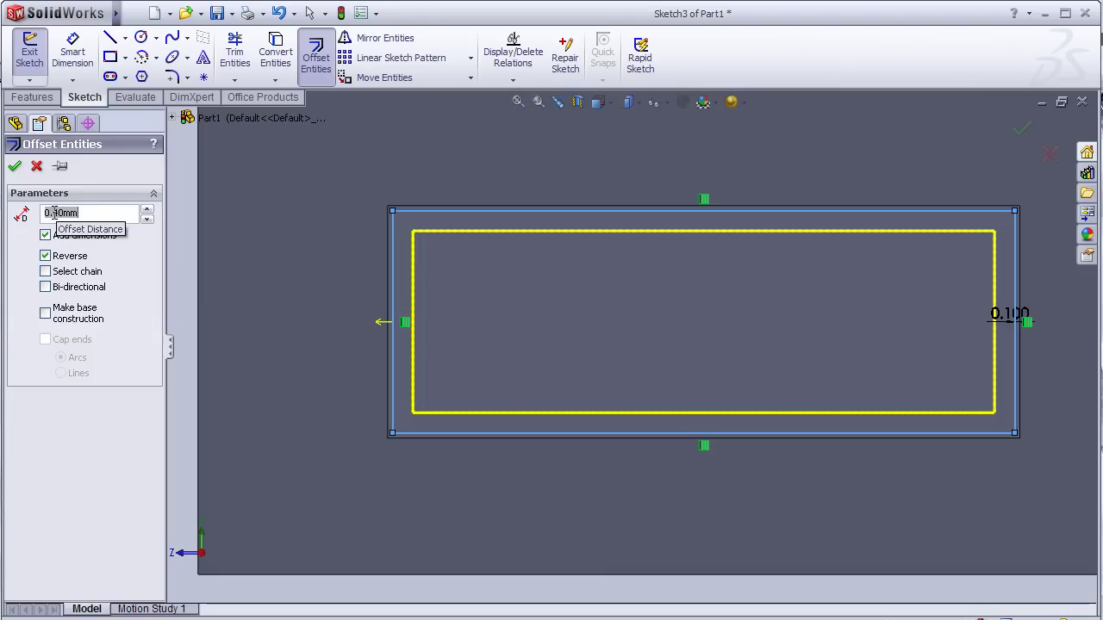
pyautogui.click(56, 212)
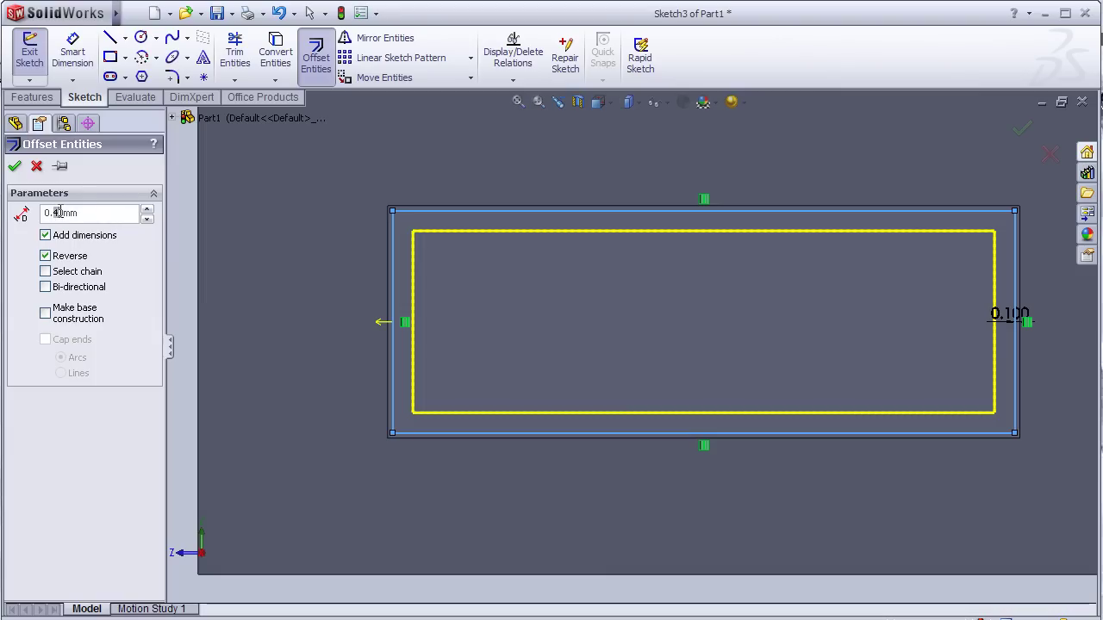
pyautogui.write('0.3')
pyautogui.press('Return')
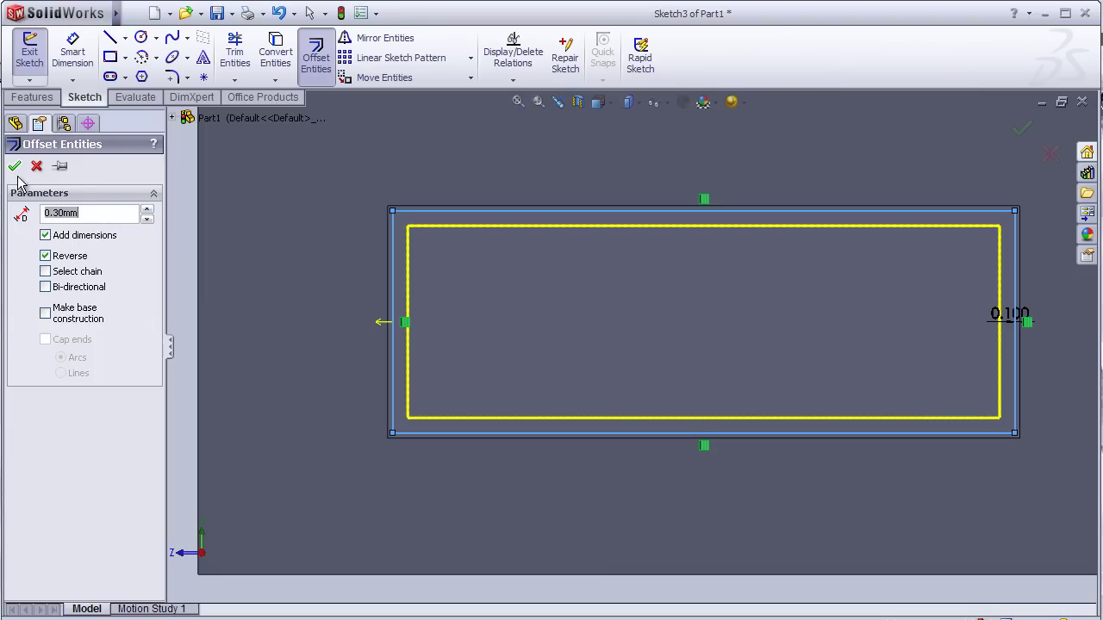
pyautogui.click(15, 167)
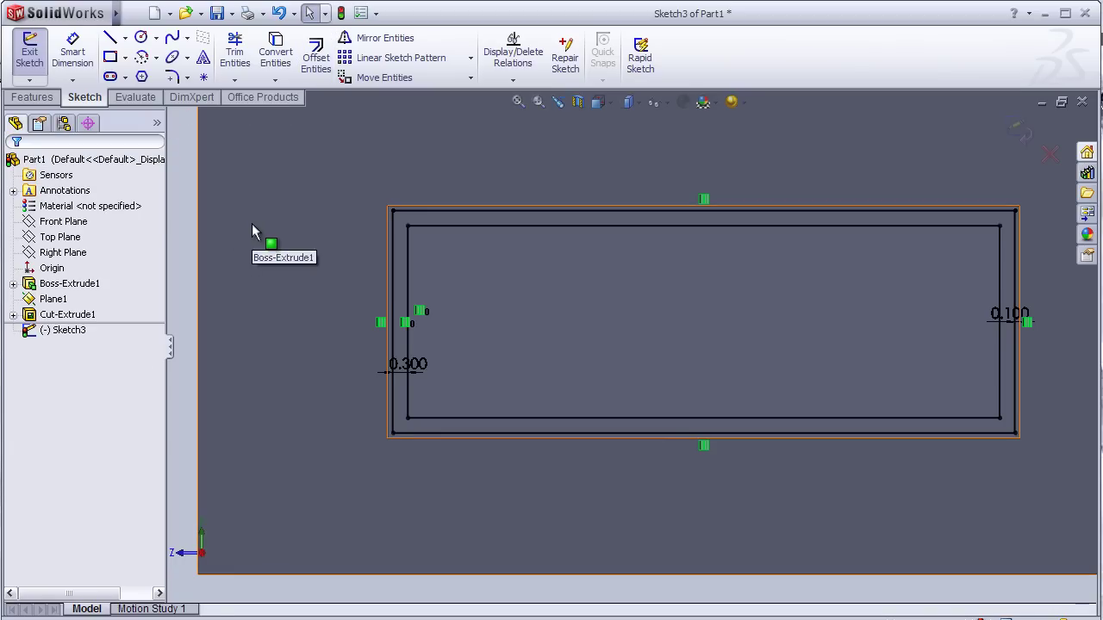
# Step: Extrude the ring sketch as a boss, directed away from the body
pyautogui.moveTo(251, 224); pyautogui.dragTo(266, 258, button='middle')
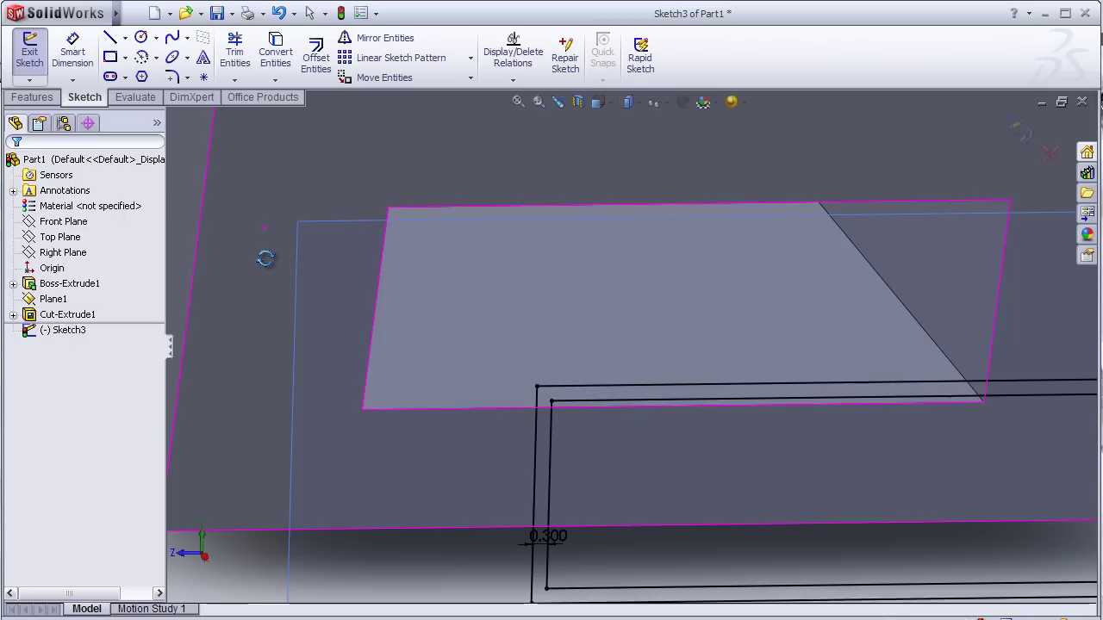
pyautogui.click(32, 96)
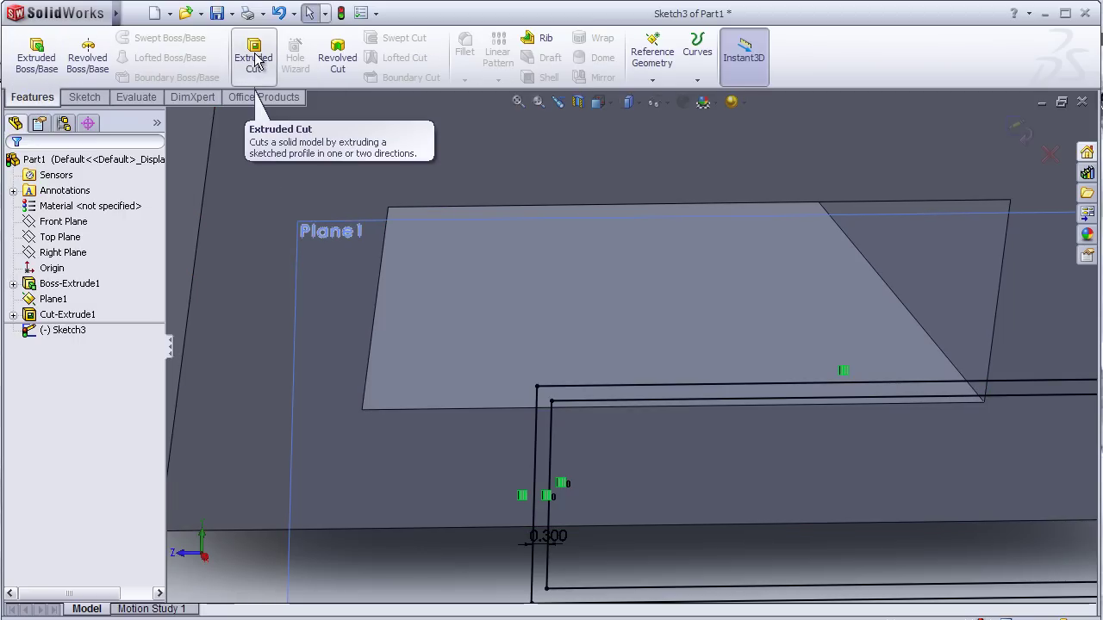
pyautogui.click(36, 54)
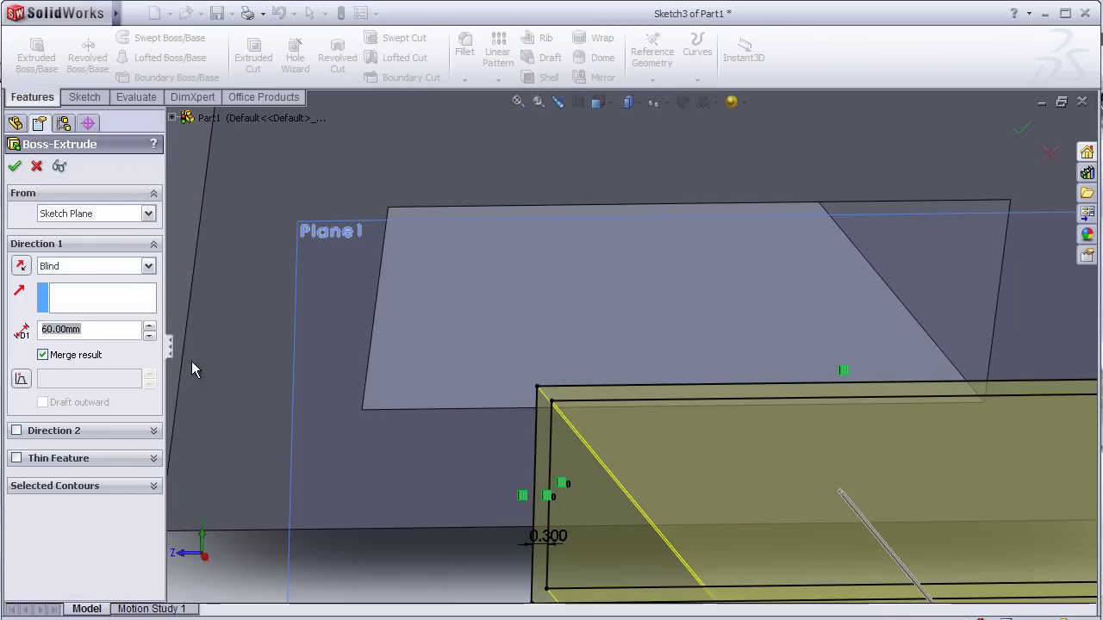
pyautogui.click(21, 265)
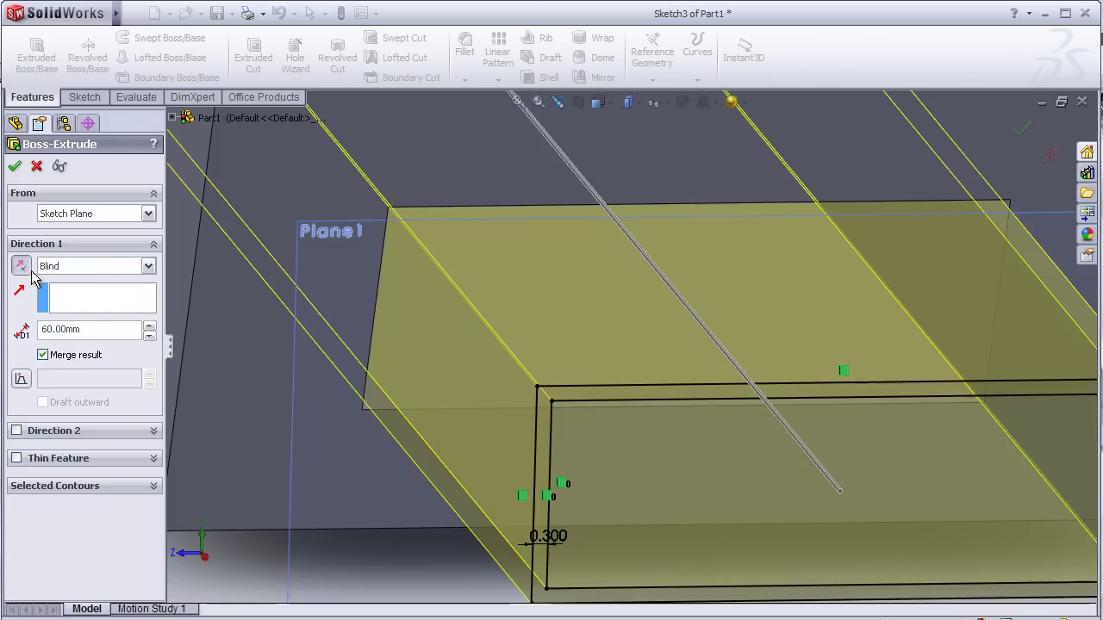
# Step: Shorten the extrusion depth and inspect the thin-walled connector sleeve
pyautogui.scroll(3, 308, 336)
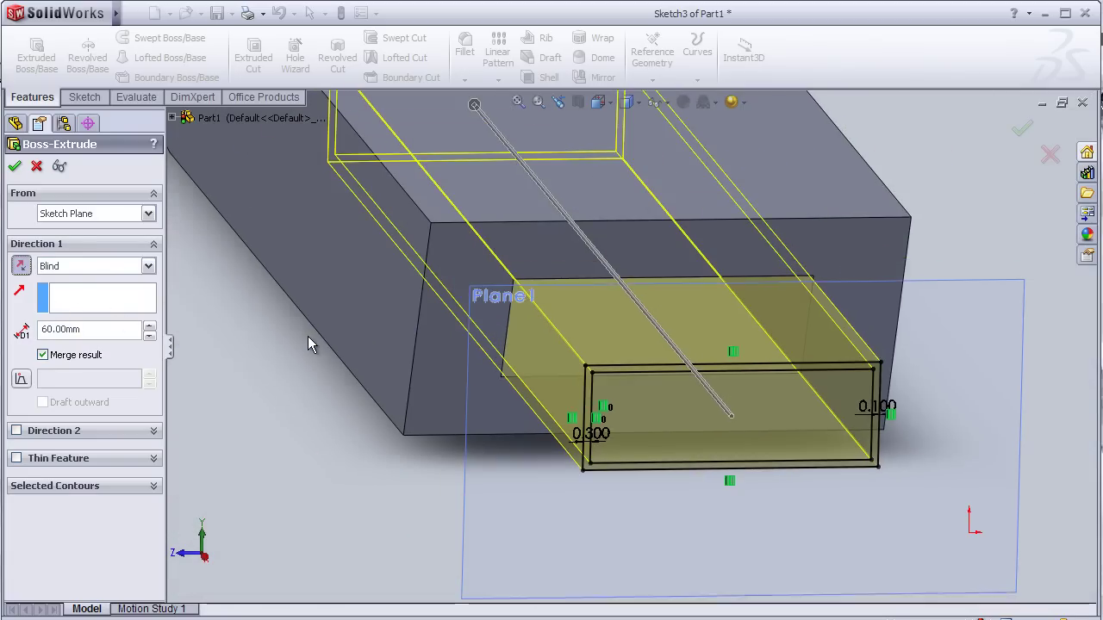
pyautogui.scroll(2, 325, 335)
pyautogui.moveTo(308, 338); pyautogui.dragTo(309, 375, button='middle')
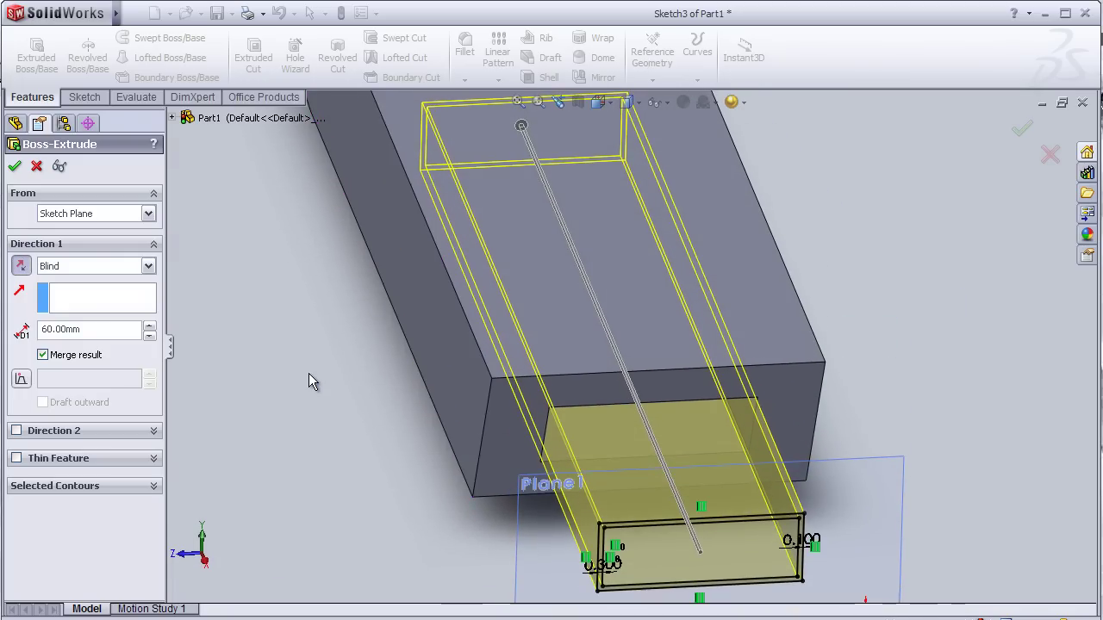
pyautogui.click(149, 338)
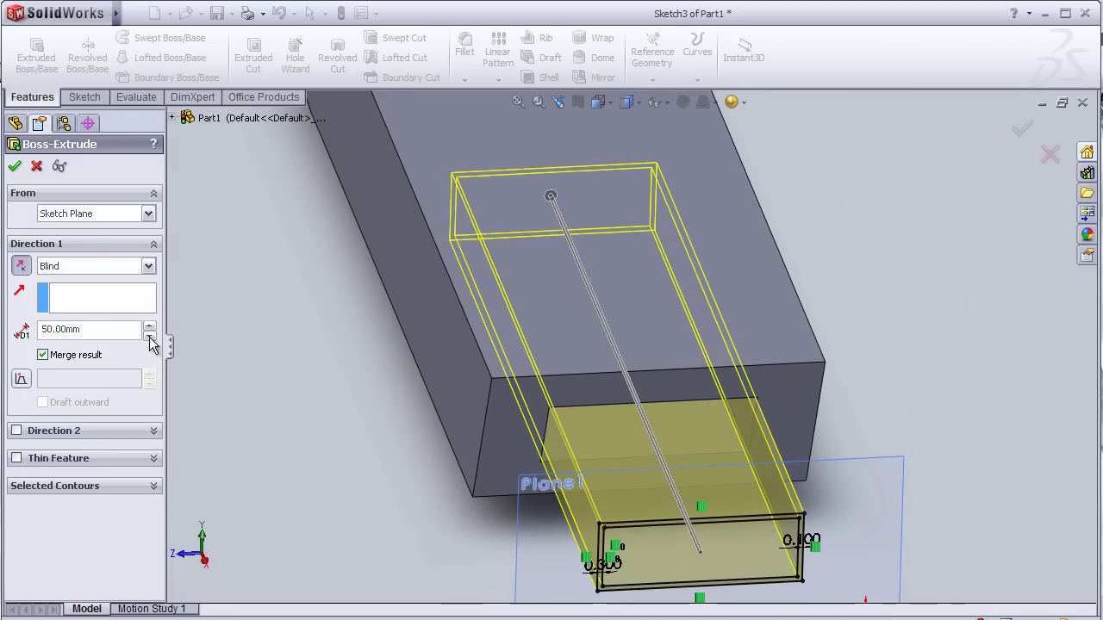
pyautogui.click(150, 337)
pyautogui.moveTo(236, 313)
pyautogui.mouseDown(button='middle')
pyautogui.moveTo(228, 357)
pyautogui.moveTo(278, 315)
pyautogui.moveTo(241, 276)
pyautogui.mouseUp(button='middle')
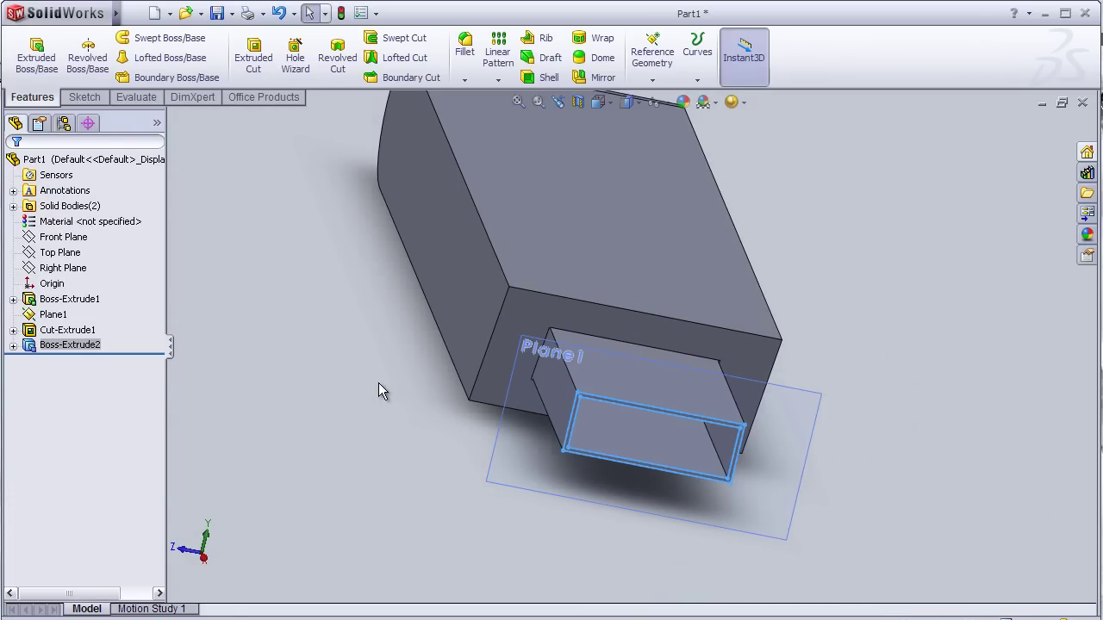
pyautogui.moveTo(360, 384)
pyautogui.mouseDown(button='middle')
pyautogui.moveTo(333, 330)
pyautogui.moveTo(371, 394)
pyautogui.moveTo(350, 429)
pyautogui.moveTo(351, 413)
pyautogui.moveTo(382, 411)
pyautogui.moveTo(463, 455)
pyautogui.moveTo(388, 394)
pyautogui.mouseUp(button='middle')
pyautogui.moveTo(450, 423)
pyautogui.mouseDown(button='middle')
pyautogui.moveTo(430, 412)
pyautogui.moveTo(447, 422)
pyautogui.moveTo(425, 376)
pyautogui.mouseUp(button='middle')
pyautogui.click(50, 315)
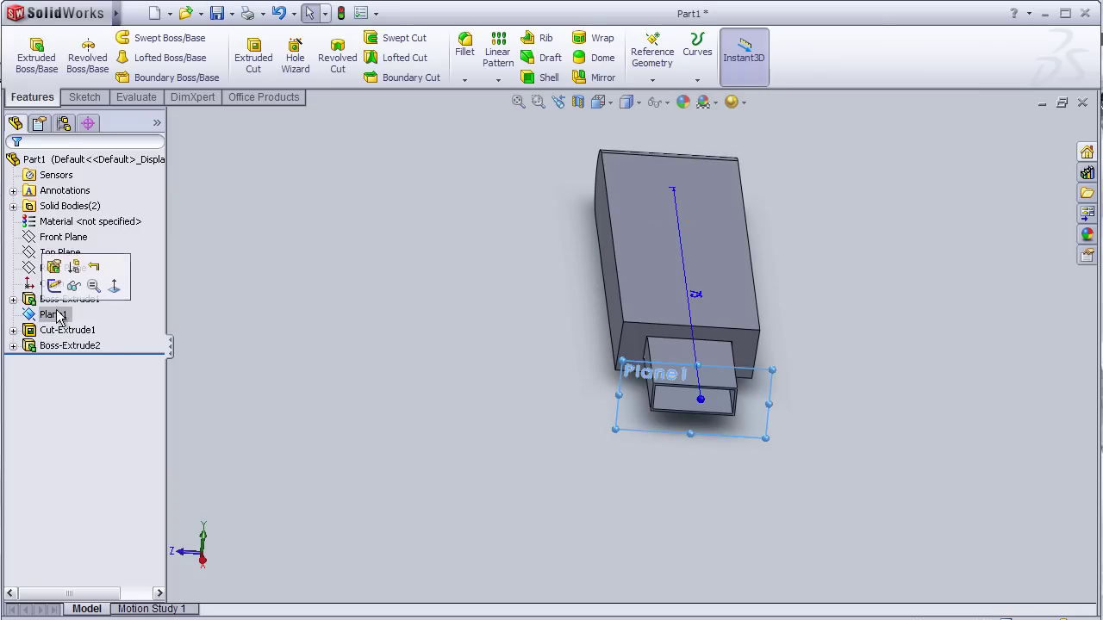
# Step: On Plane1, viewed normal-to, draw a corner rectangle inside the sleeve's inner edges
pyautogui.click(44, 286)
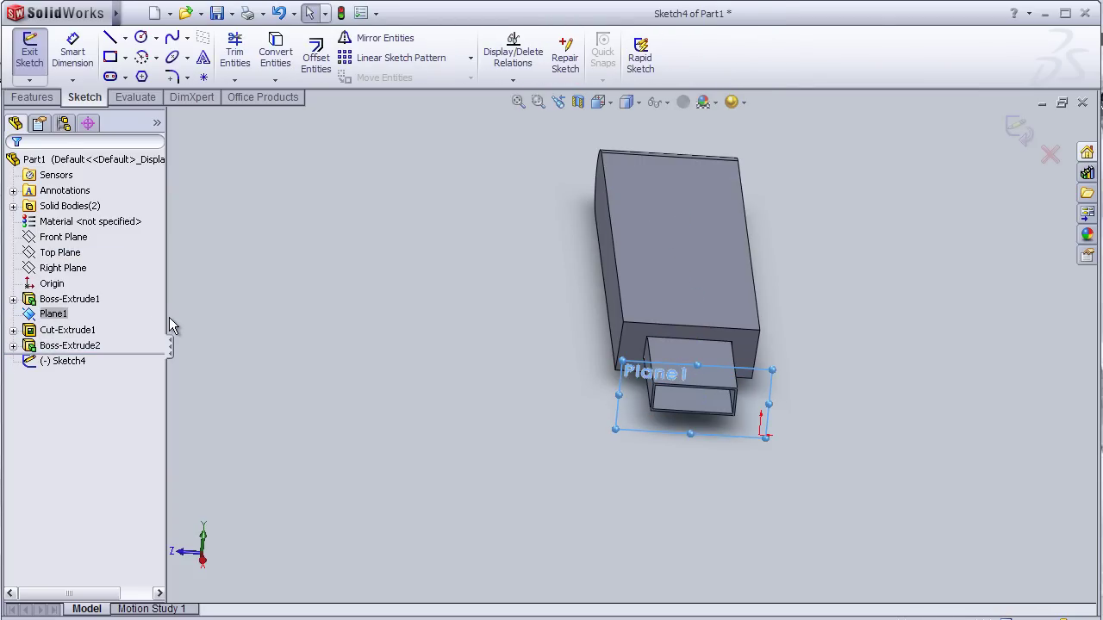
pyautogui.press('space')
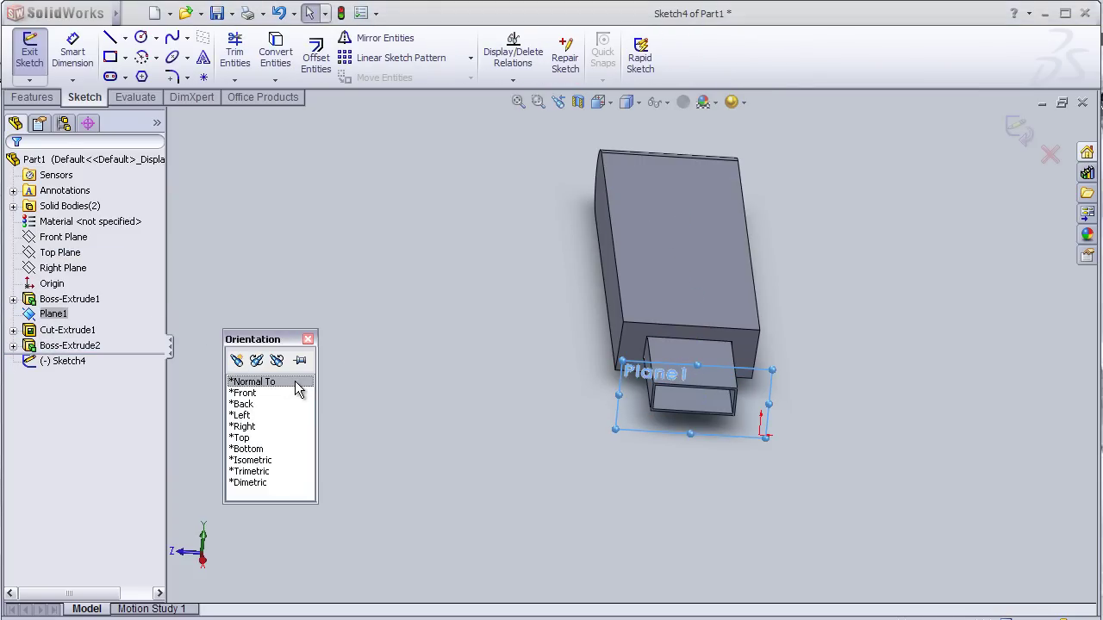
pyautogui.click(295, 382)
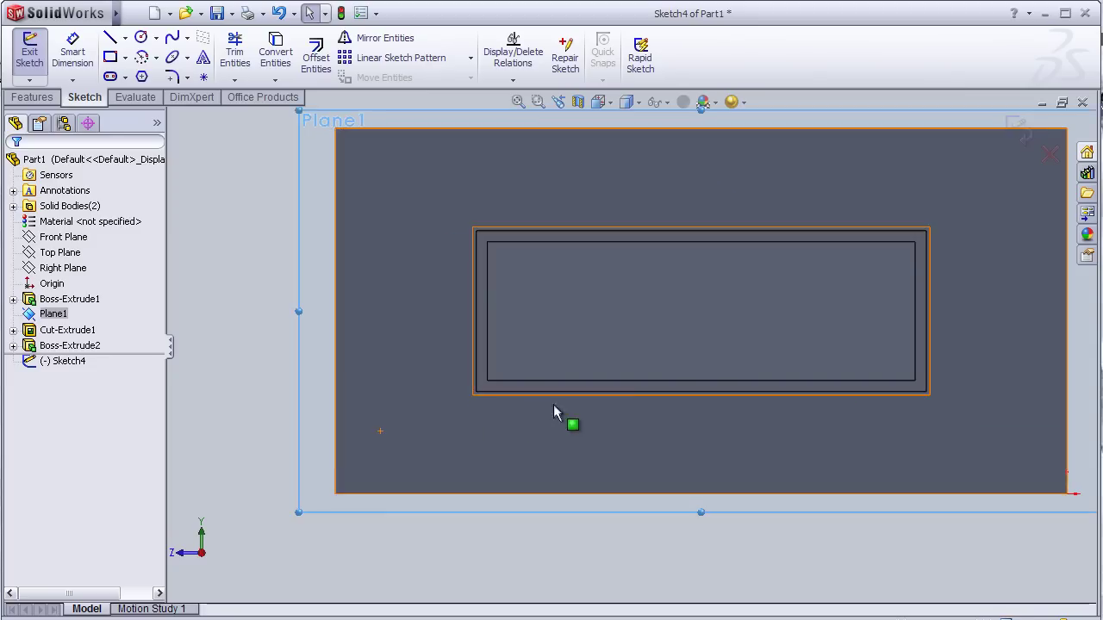
pyautogui.scroll(-2, 701, 370)
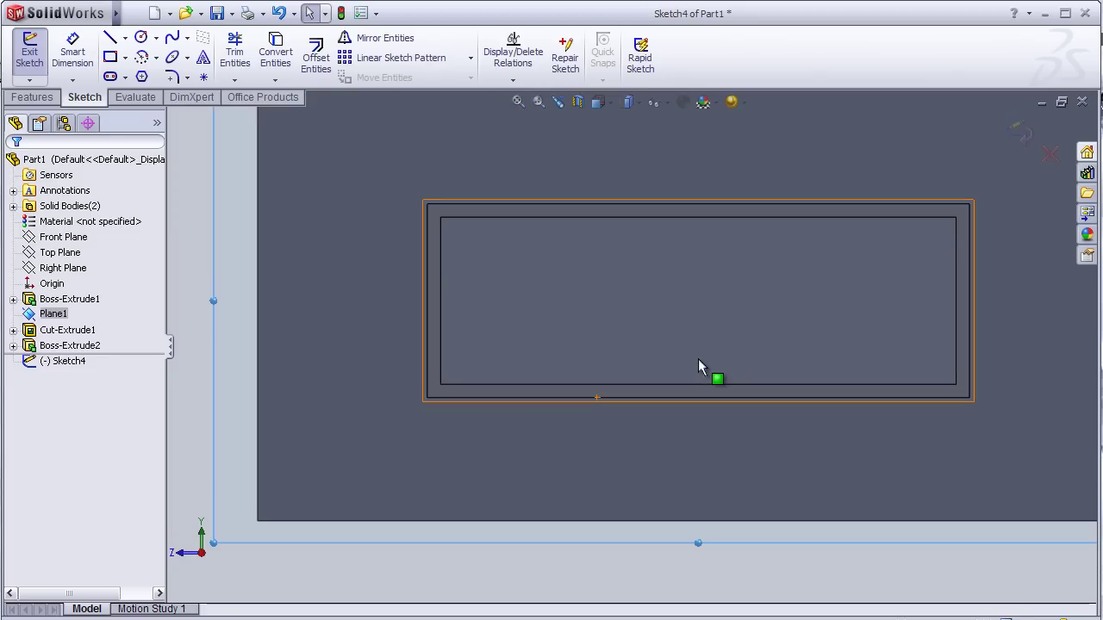
pyautogui.click(110, 60)
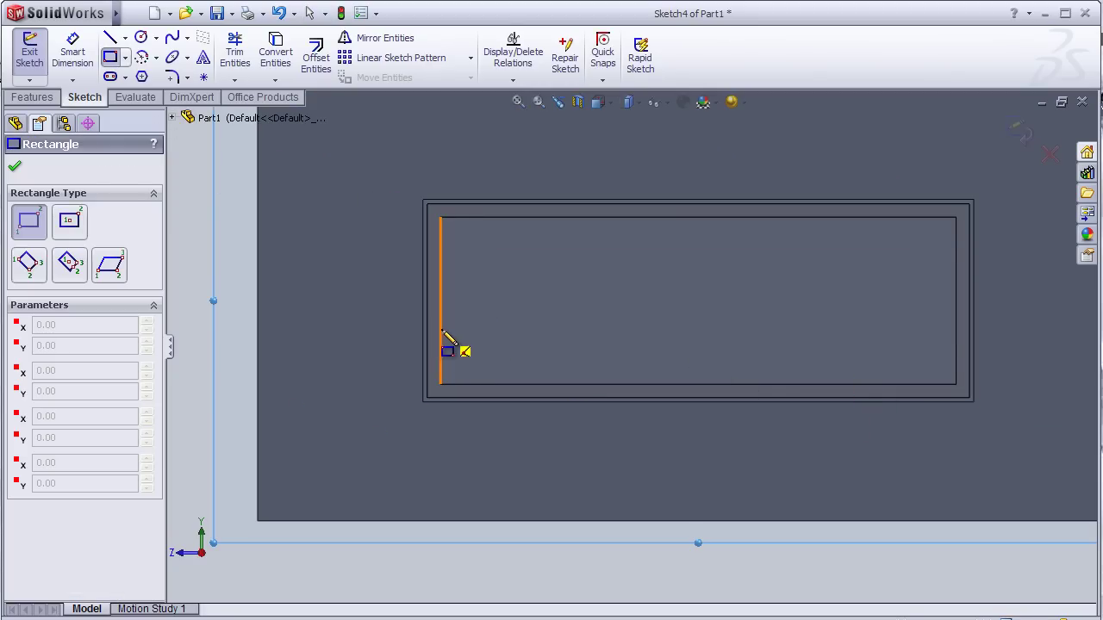
pyautogui.click(442, 327)
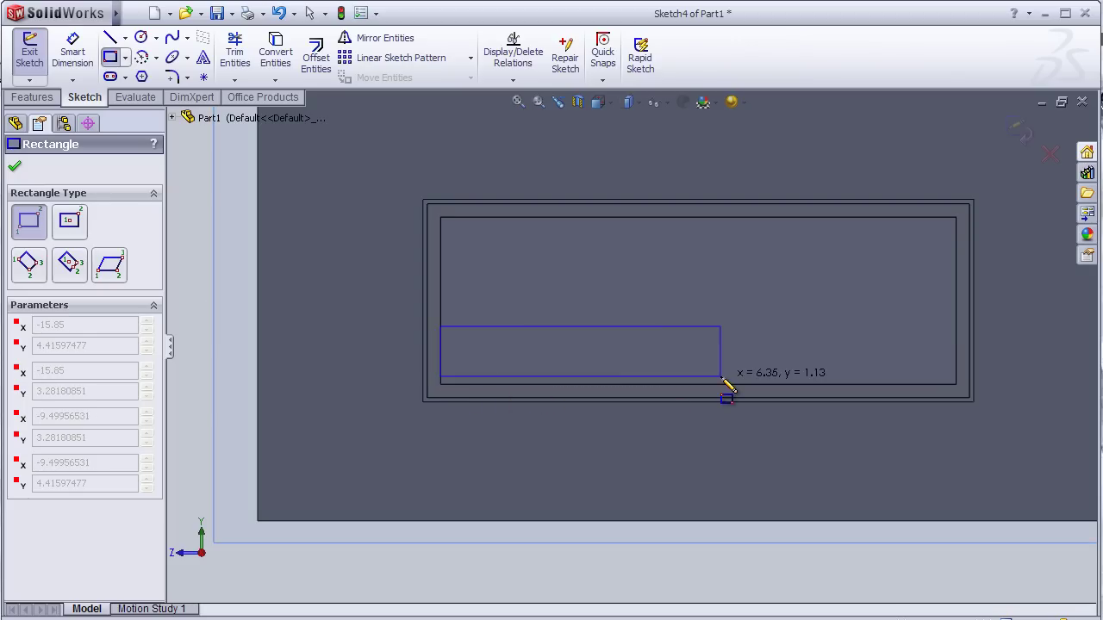
pyautogui.click(955, 385)
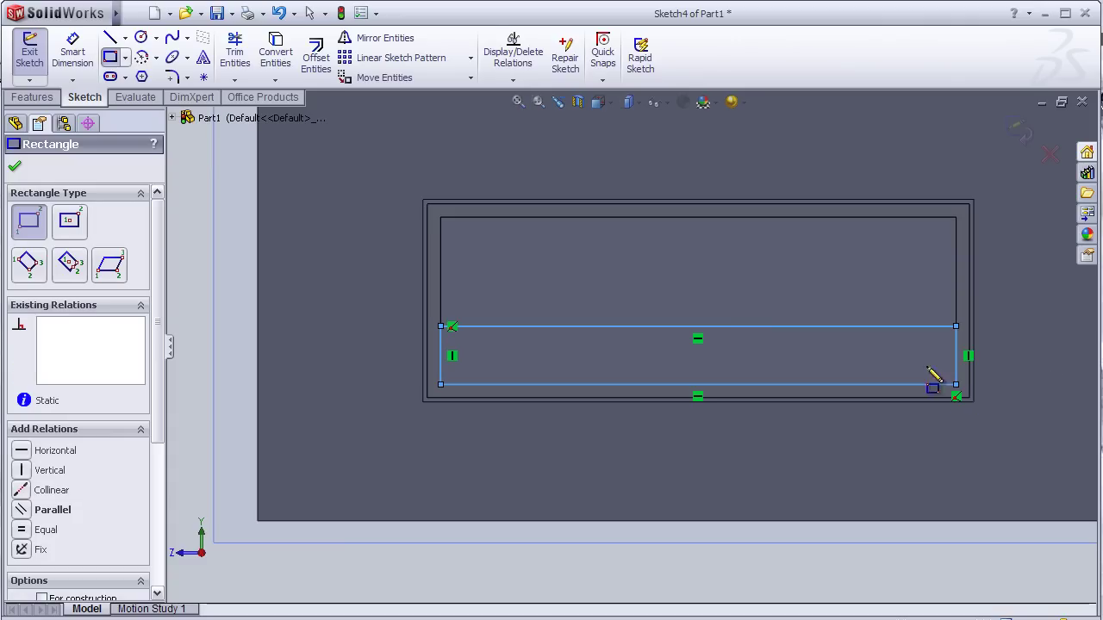
# Step: Dimension the rectangle's height to 2 mm
pyautogui.click(72, 51)
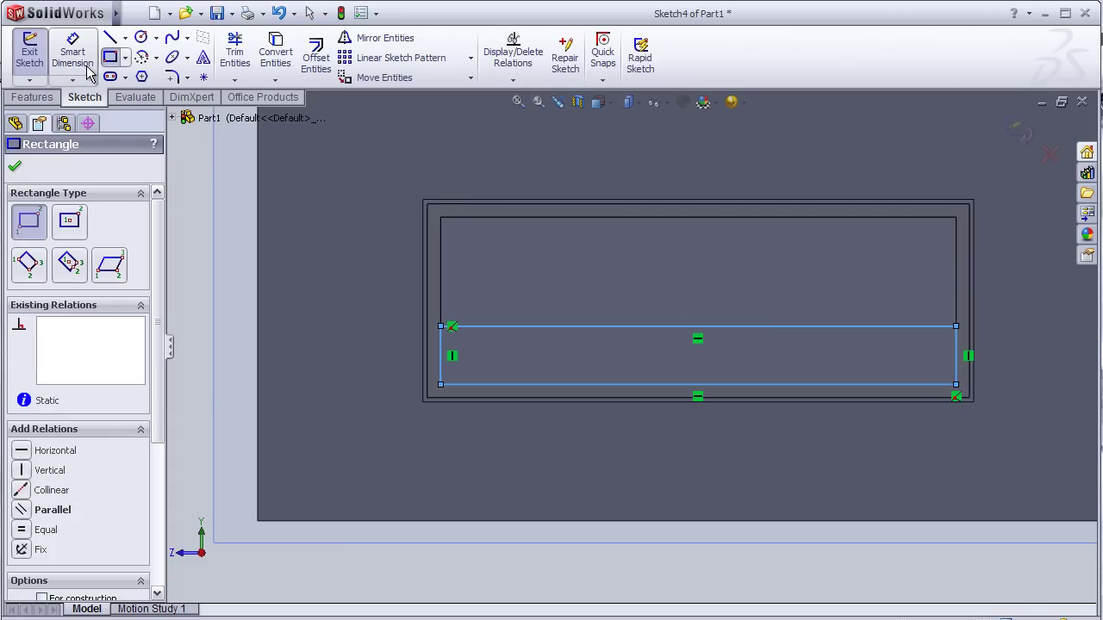
pyautogui.click(441, 353)
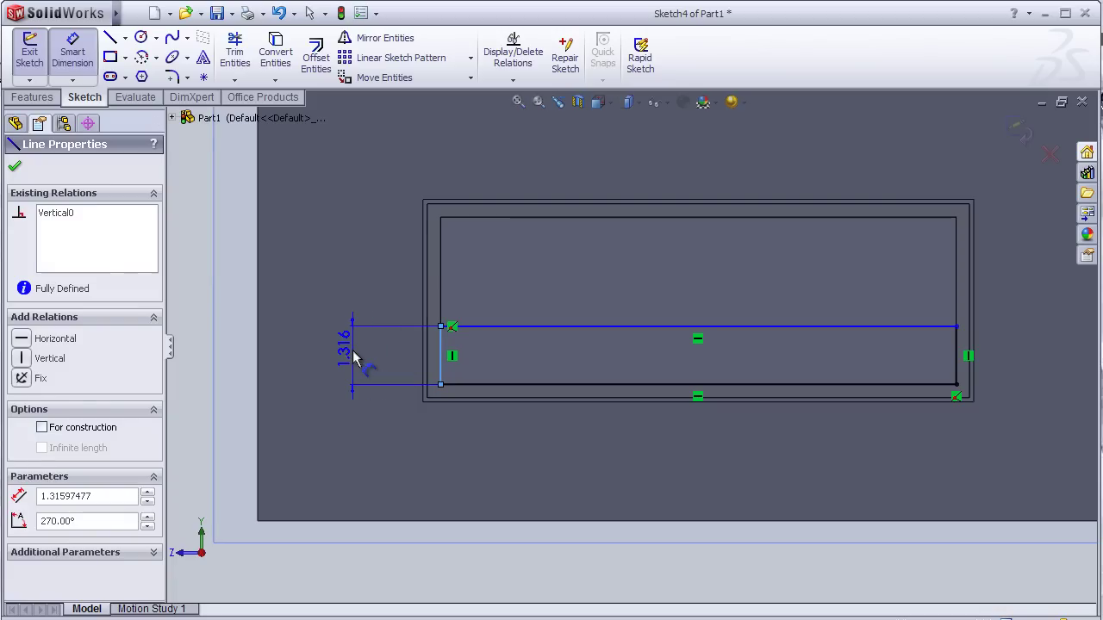
pyautogui.click(353, 358)
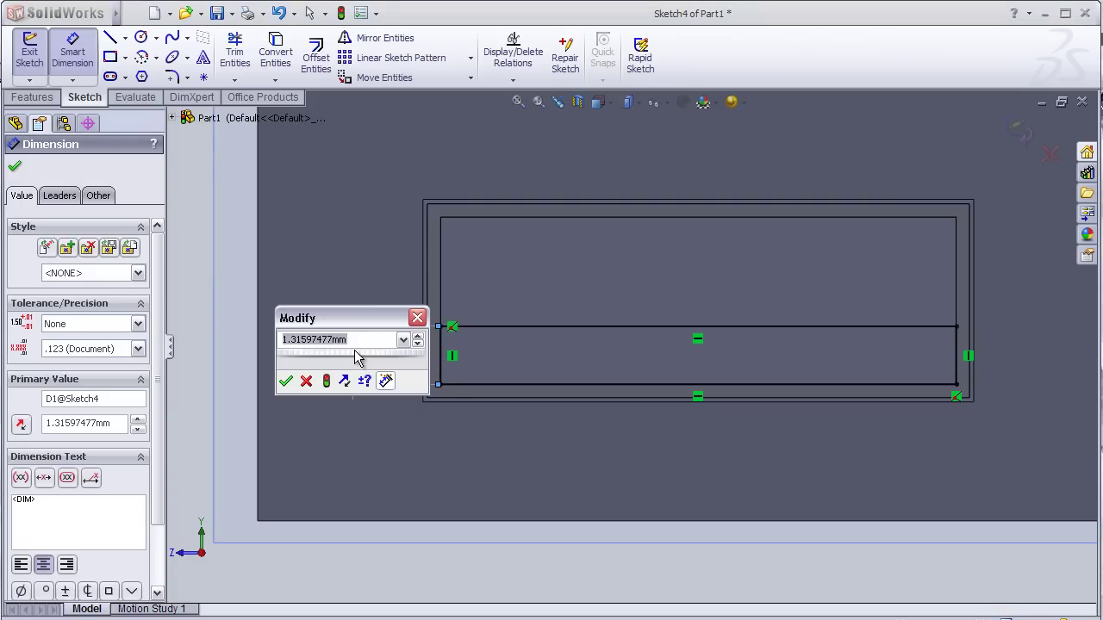
pyautogui.write('2')
pyautogui.press('Return')
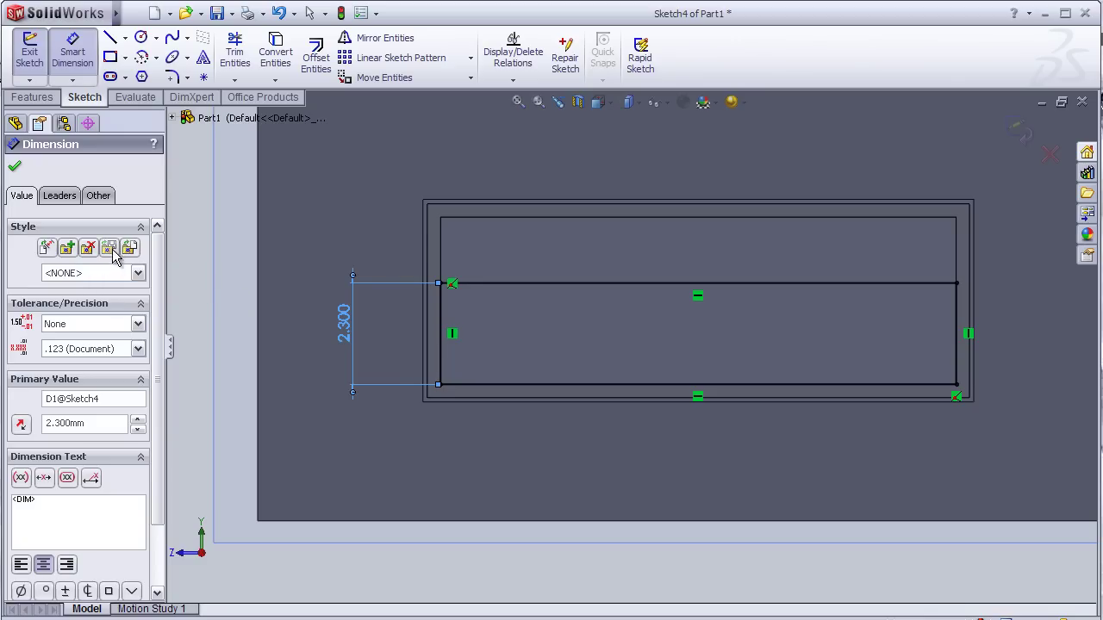
pyautogui.doubleClick(343, 339)
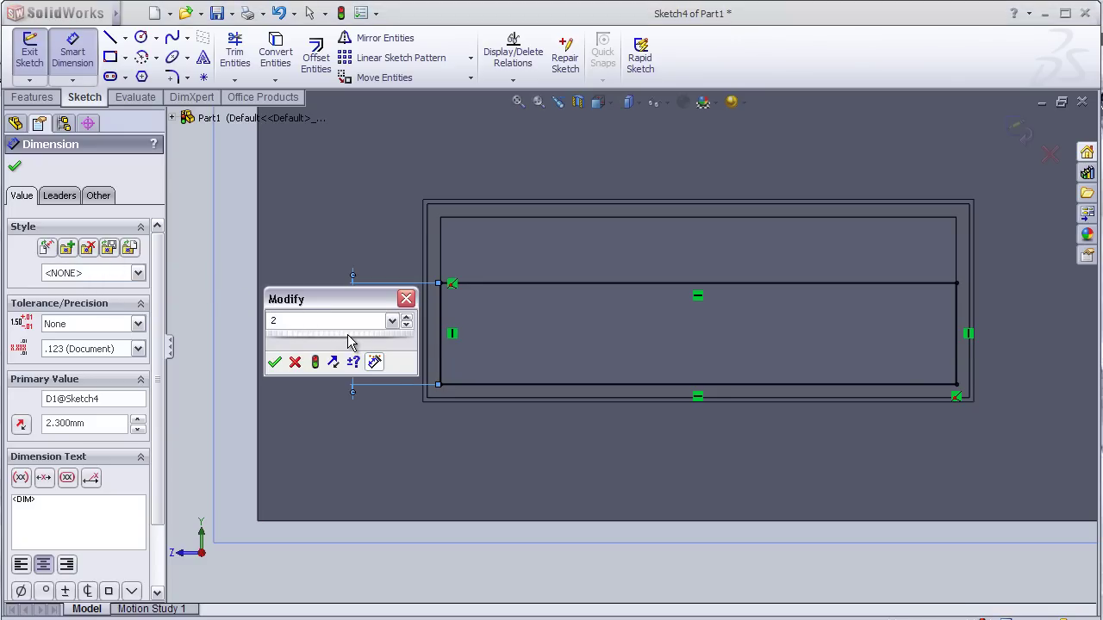
pyautogui.press('Return')
pyautogui.scroll(3, 365, 352)
# Step: Draw a 2 mm vertical line at the rectangle's left end, top corner to bottom corner
pyautogui.press('l')
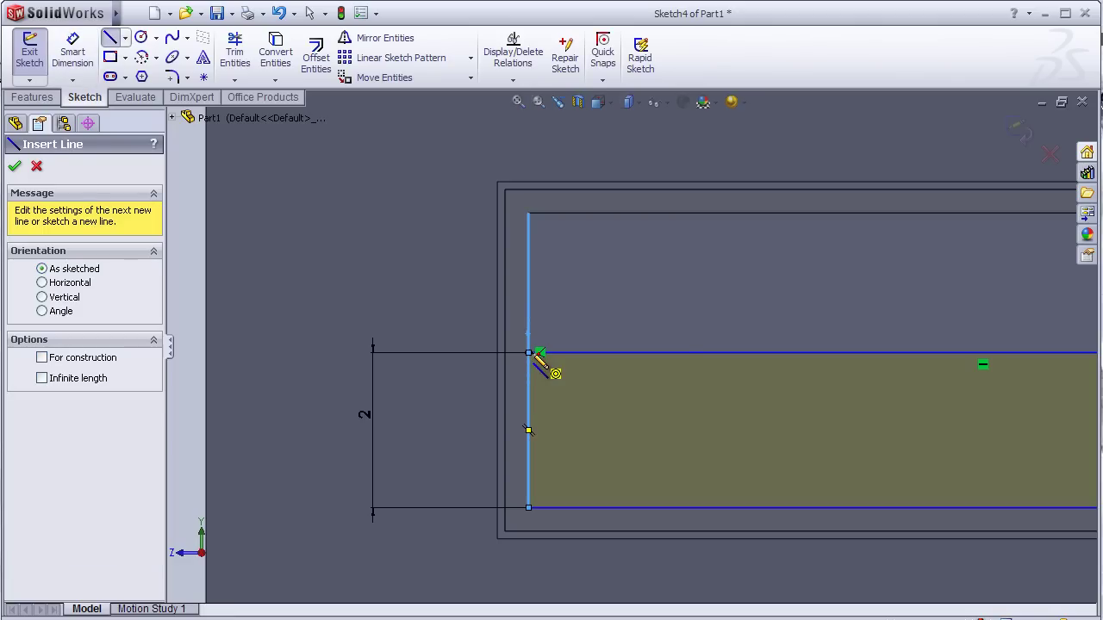
pyautogui.scroll(3, 554, 367)
pyautogui.scroll(2, 539, 353)
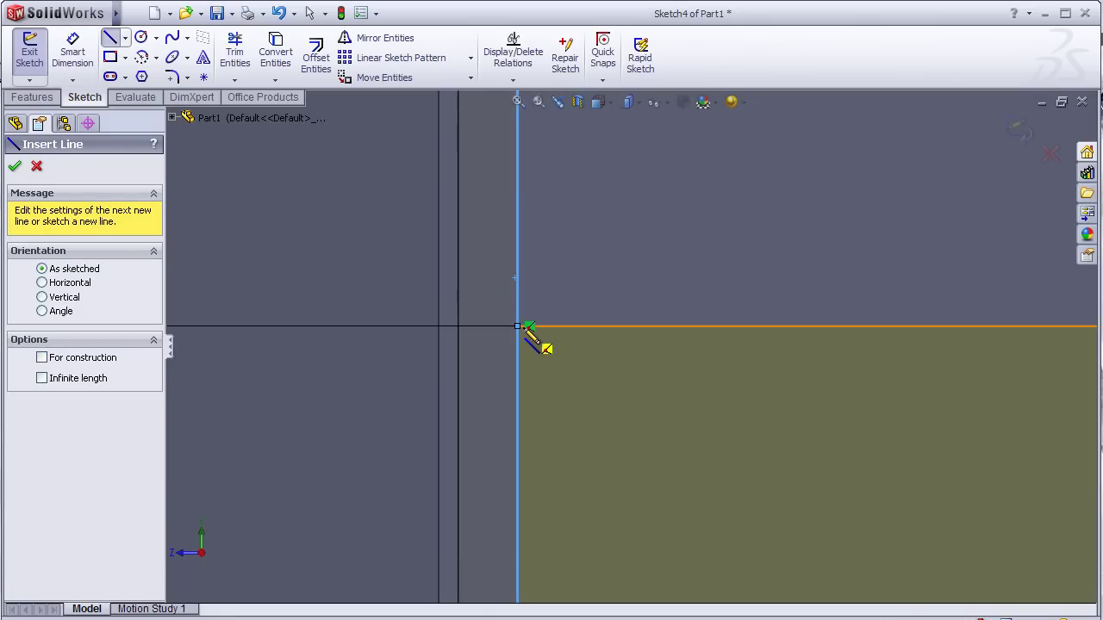
pyautogui.click(528, 327)
pyautogui.scroll(2, 536, 370)
pyautogui.scroll(2, 552, 342)
pyautogui.scroll(-2, 544, 339)
pyautogui.scroll(1, 610, 400)
pyautogui.scroll(-1, 607, 400)
pyautogui.scroll(-1, 642, 395)
pyautogui.scroll(-1, 644, 388)
pyautogui.scroll(-1, 672, 400)
pyautogui.scroll(2, 671, 403)
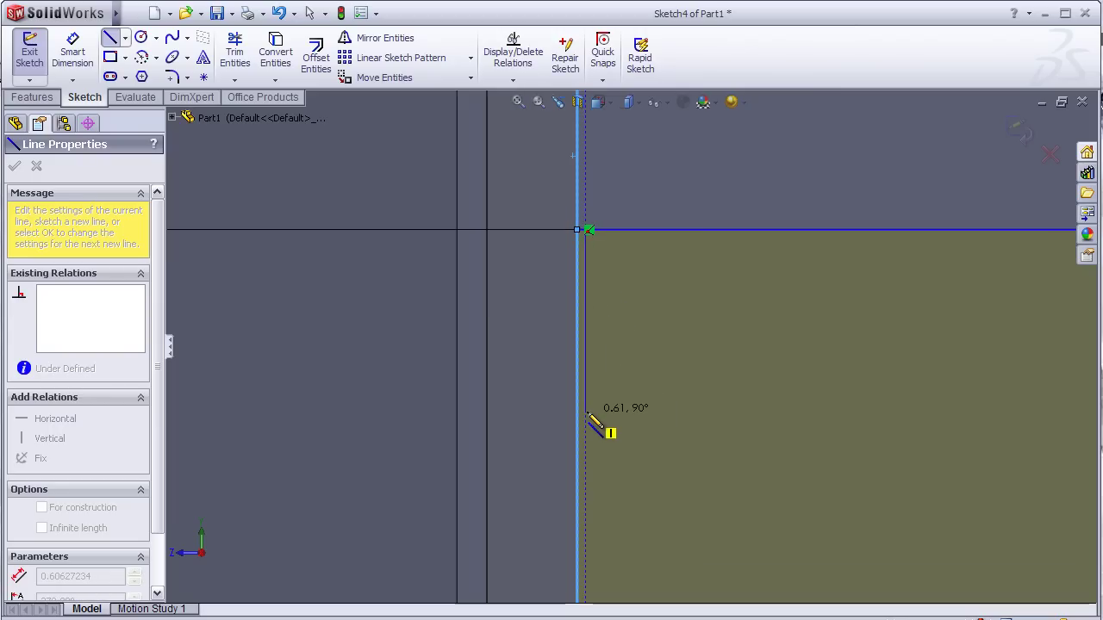
pyautogui.scroll(-1, 591, 418)
pyautogui.scroll(-1, 603, 422)
pyautogui.scroll(-3, 635, 425)
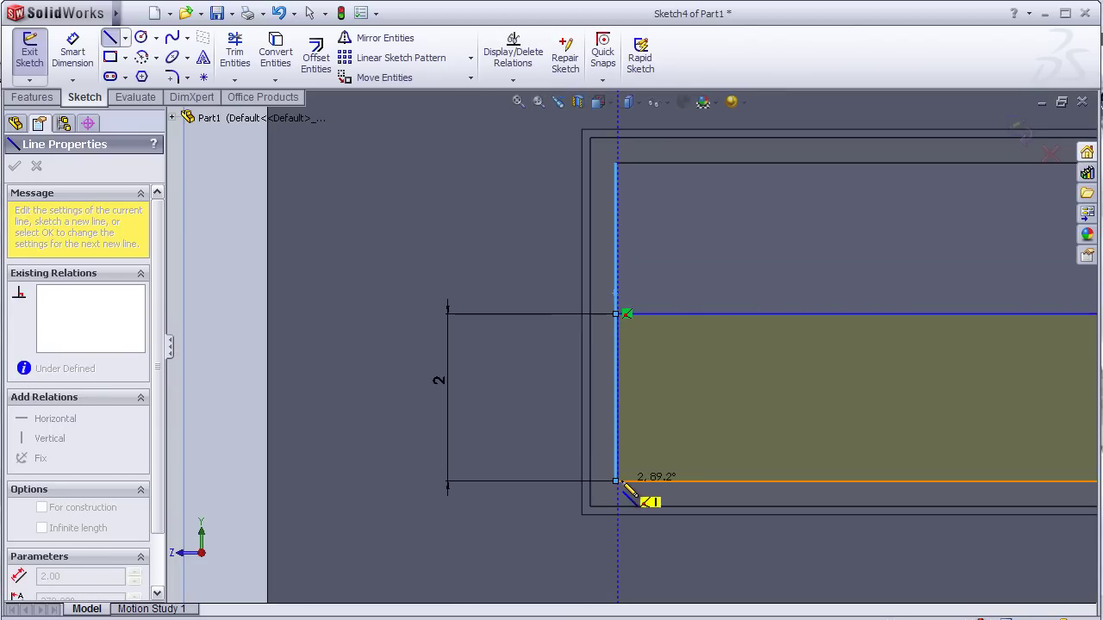
pyautogui.scroll(2, 627, 482)
pyautogui.scroll(1, 625, 452)
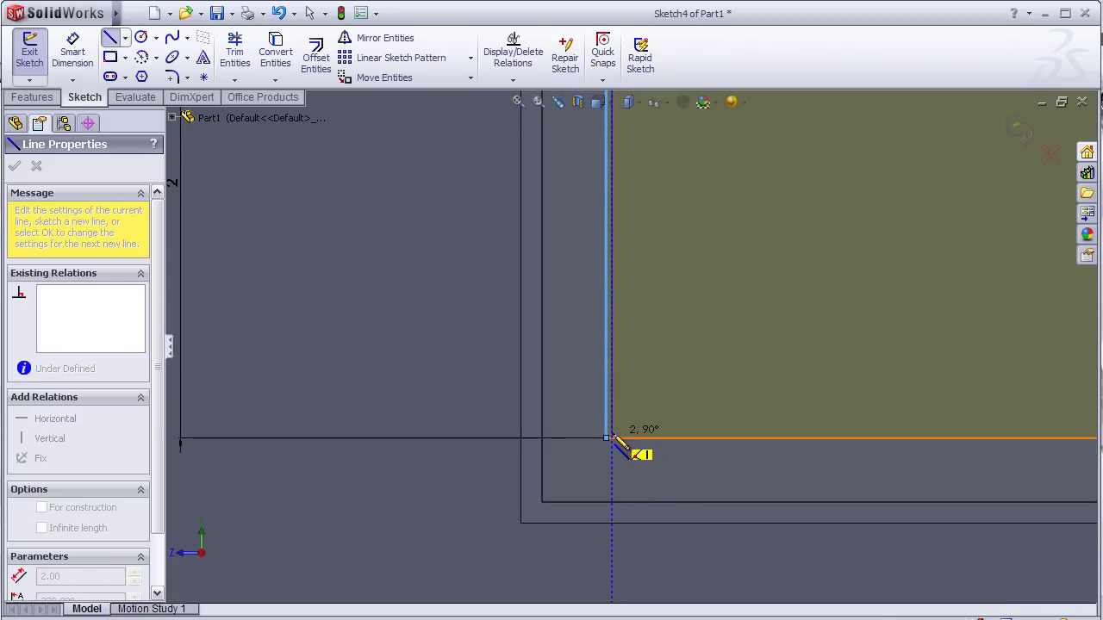
pyautogui.click(613, 442)
pyautogui.click(613, 441)
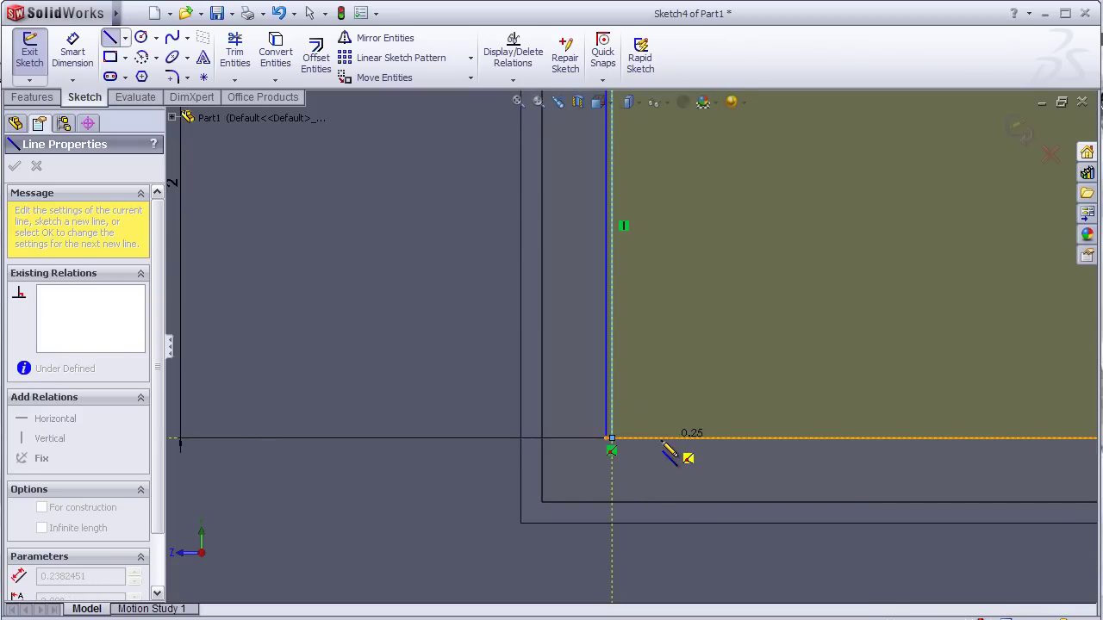
pyautogui.press('Escape')
pyautogui.scroll(-2, 726, 456)
pyautogui.scroll(-1, 779, 431)
pyautogui.scroll(-1, 779, 431)
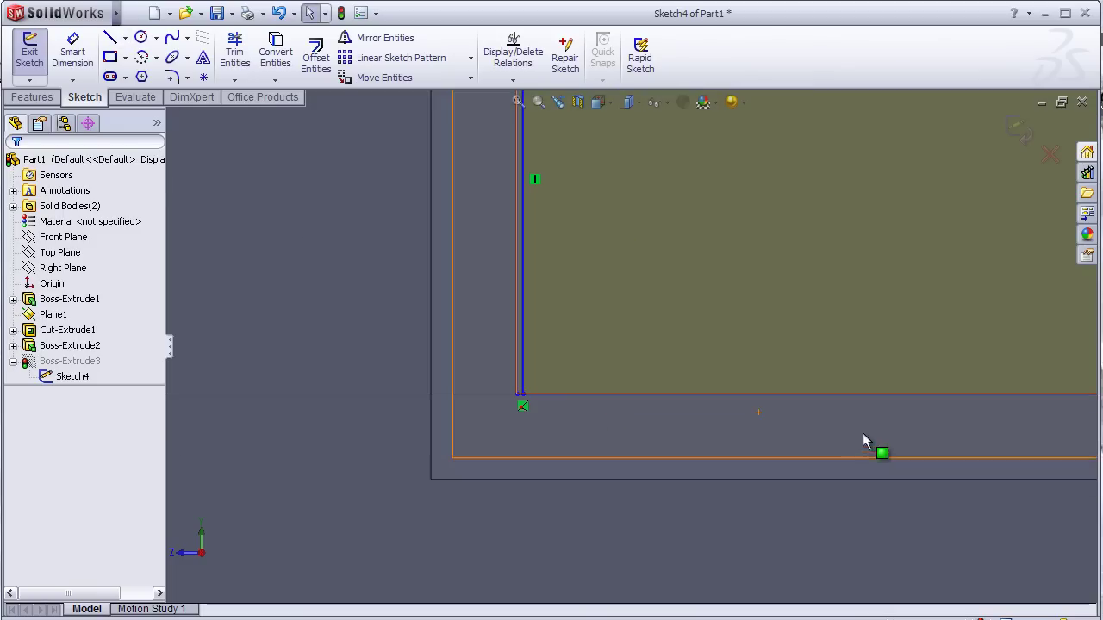
pyautogui.scroll(-1, 911, 392)
pyautogui.scroll(-1, 914, 379)
pyautogui.press('f')
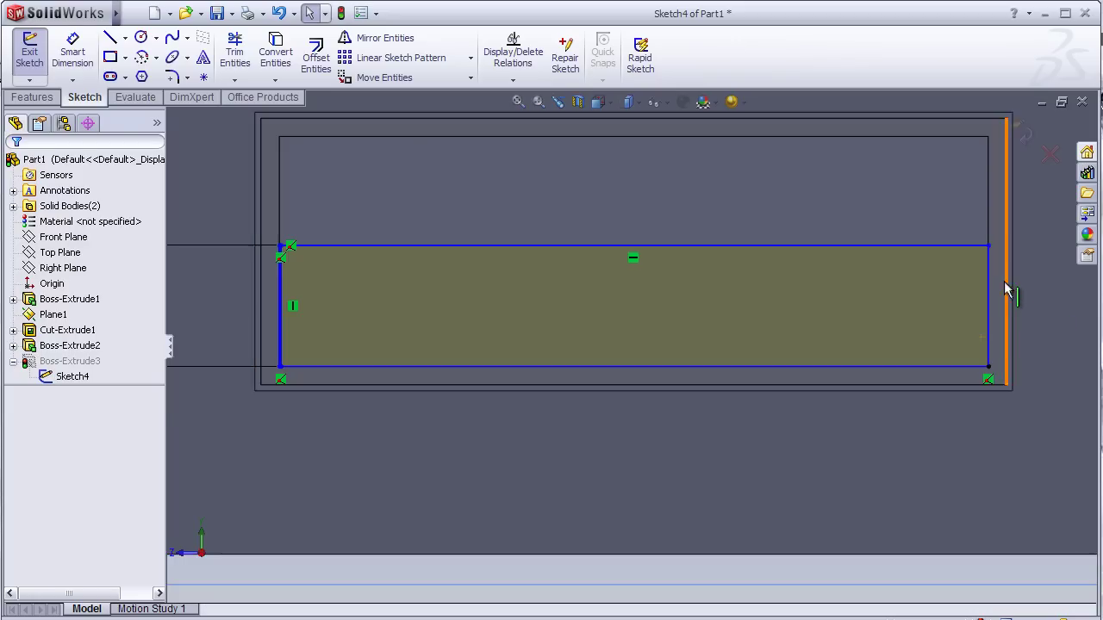
pyautogui.scroll(-1, 1007, 291)
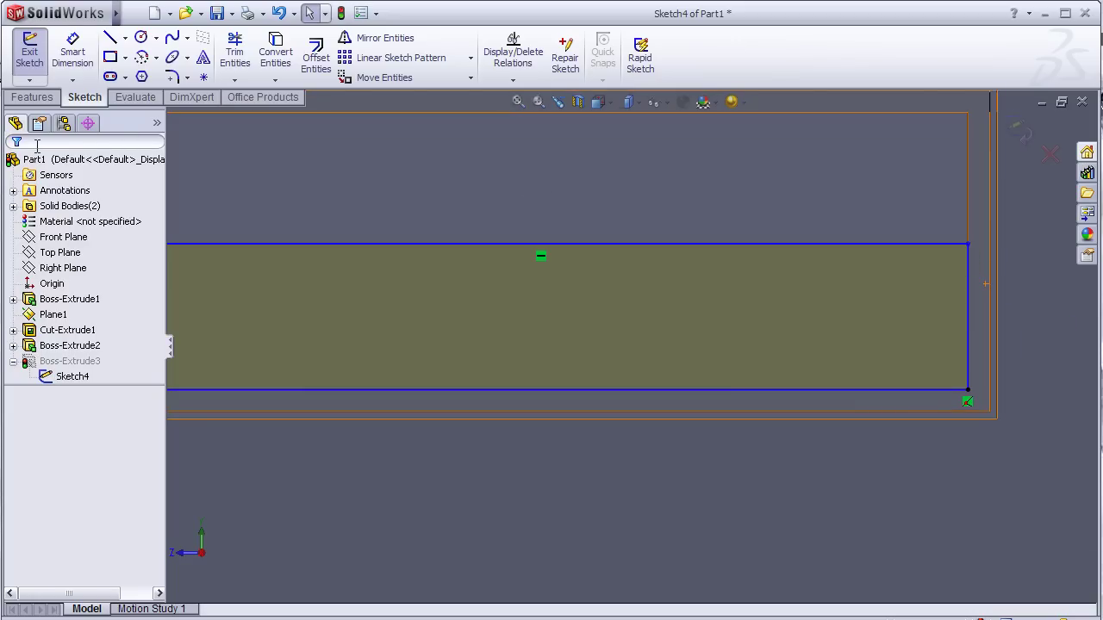
# Step: Draw the matching vertical line at the rectangle's right end
pyautogui.click(111, 39)
pyautogui.scroll(-2, 969, 279)
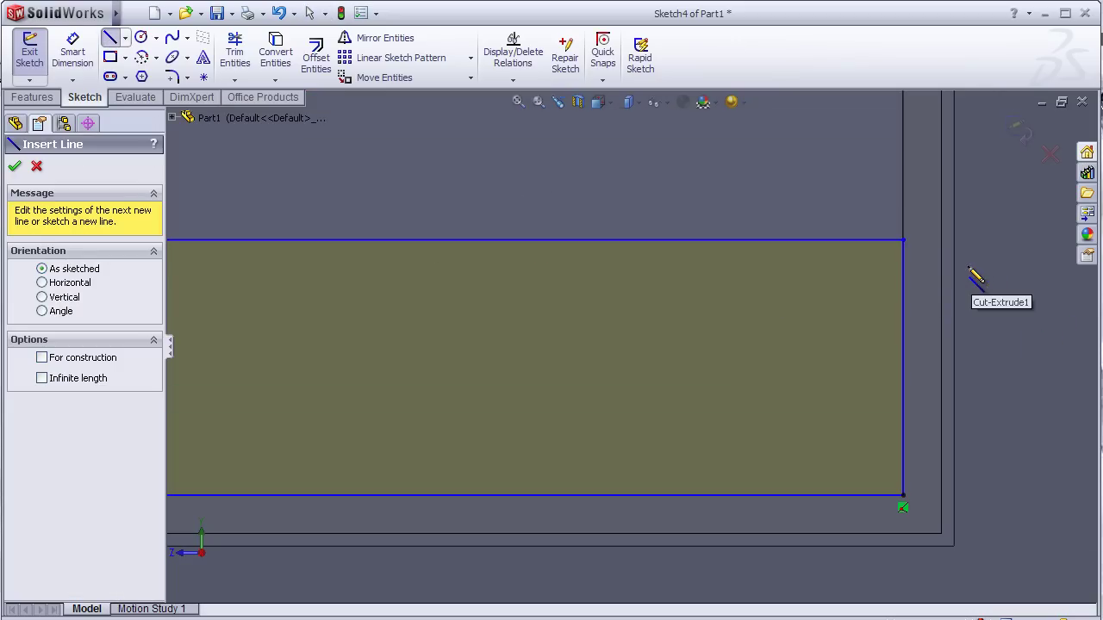
pyautogui.click(901, 241)
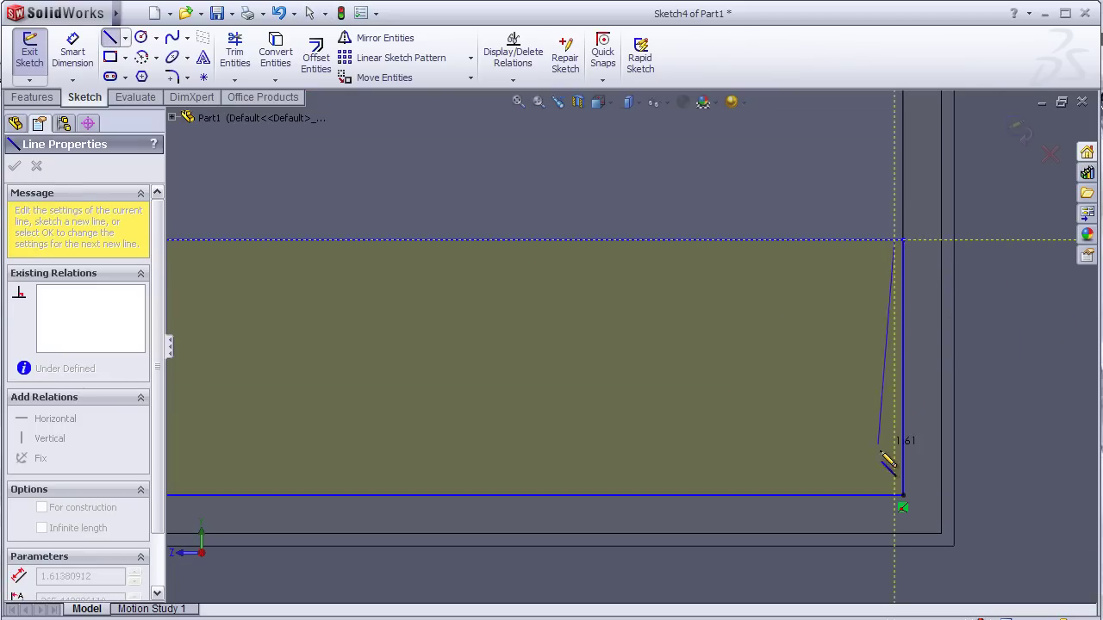
pyautogui.click(901, 498)
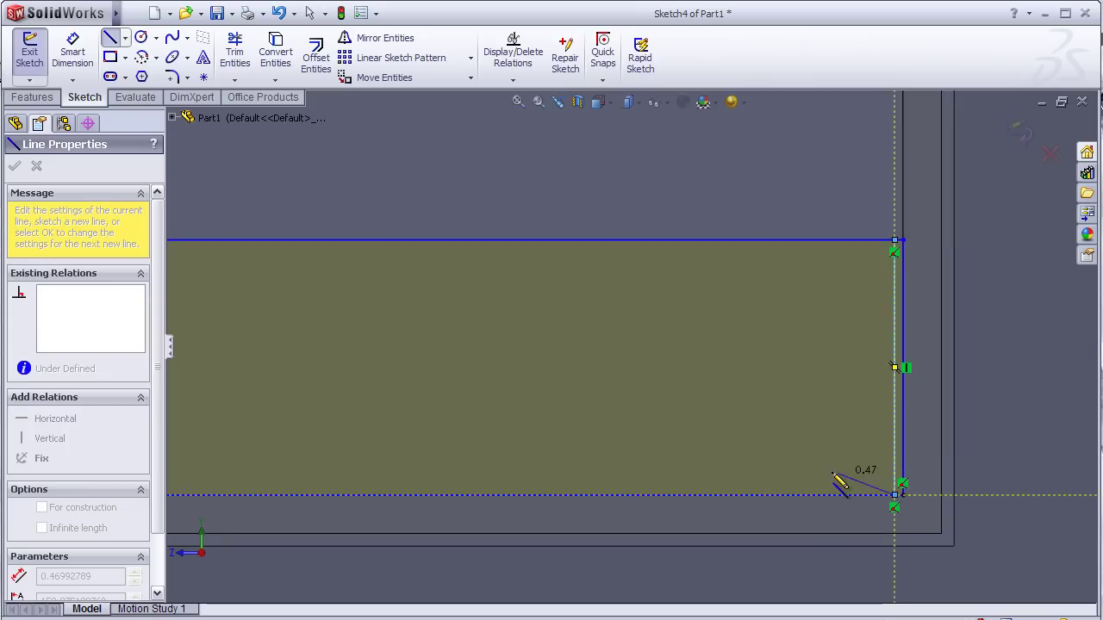
pyautogui.press('z')
pyautogui.press('z')
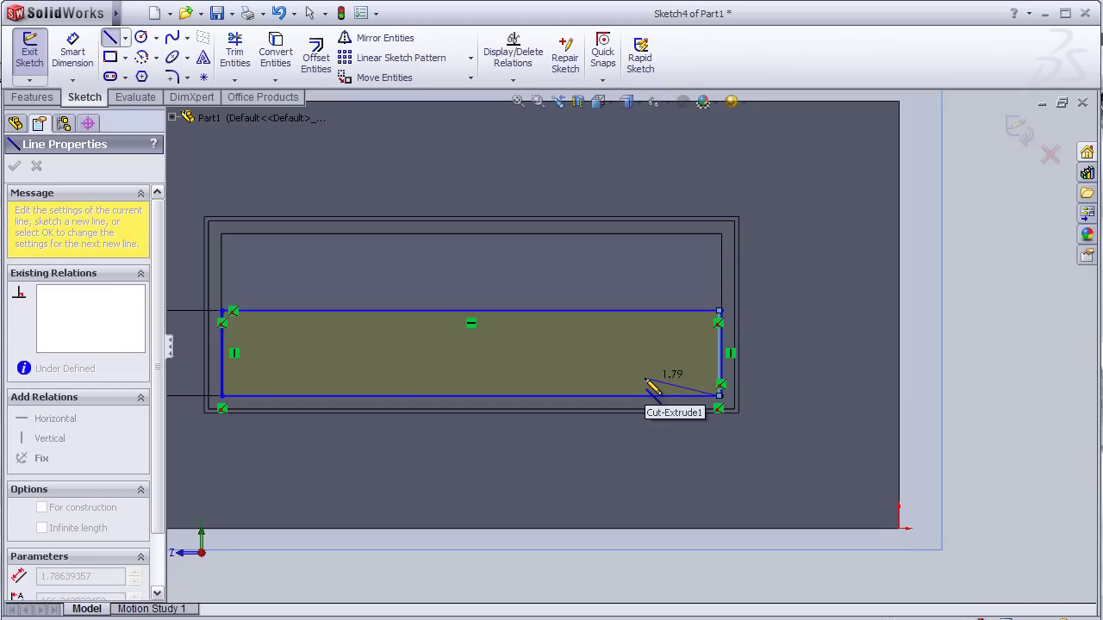
pyautogui.press('Escape')
pyautogui.scroll(-2, 702, 396)
pyautogui.scroll(1, 698, 392)
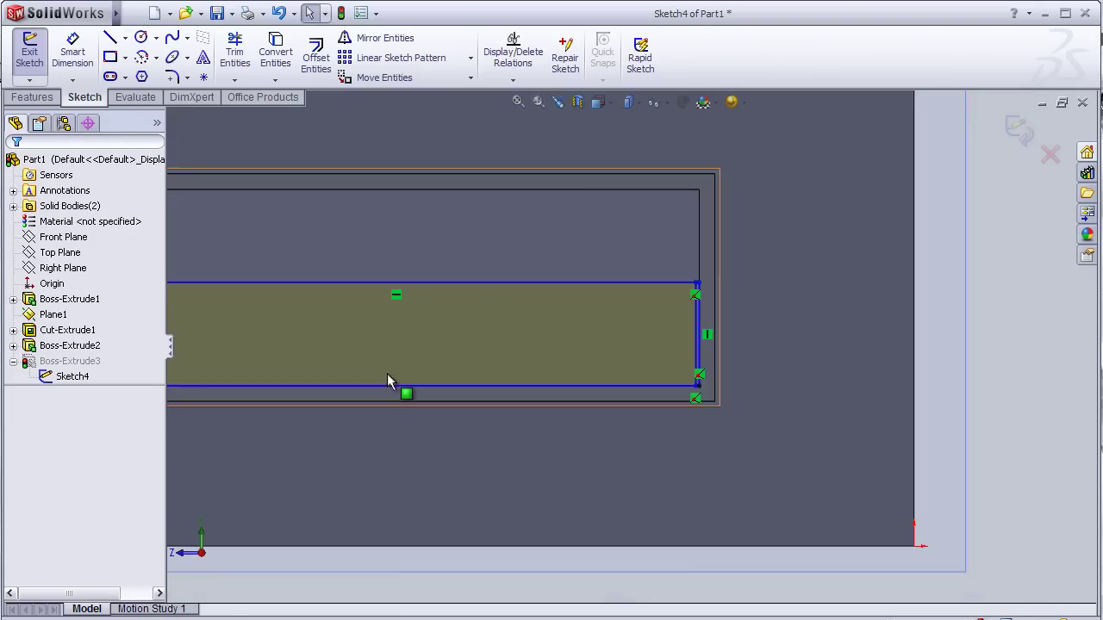
pyautogui.scroll(1, 253, 381)
pyautogui.scroll(-2, 342, 379)
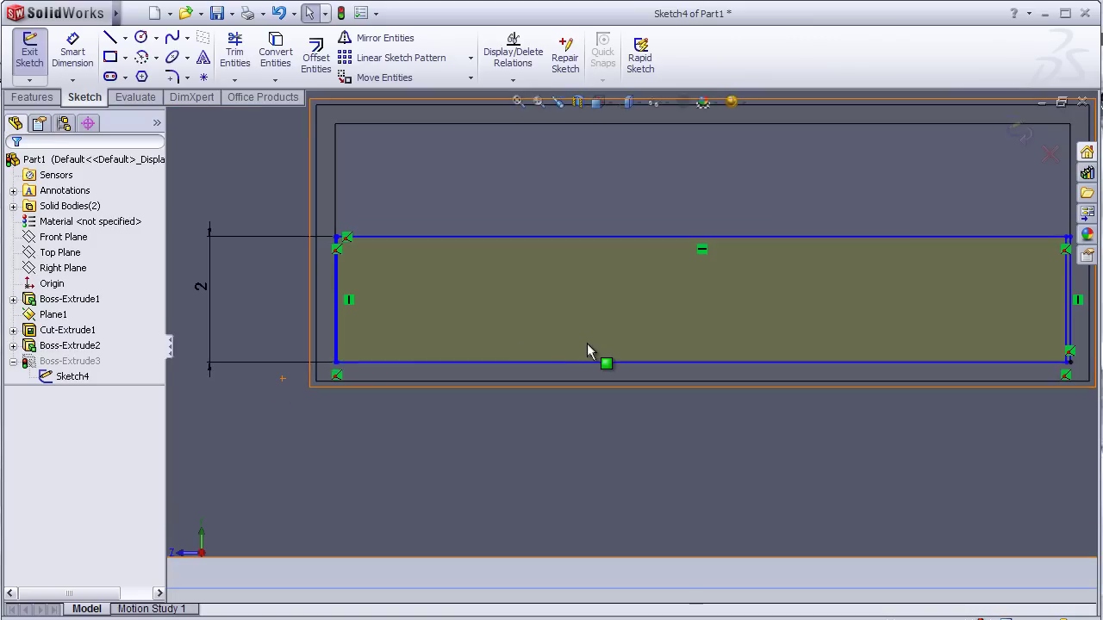
pyautogui.scroll(-1, 564, 349)
pyautogui.scroll(-1, 564, 349)
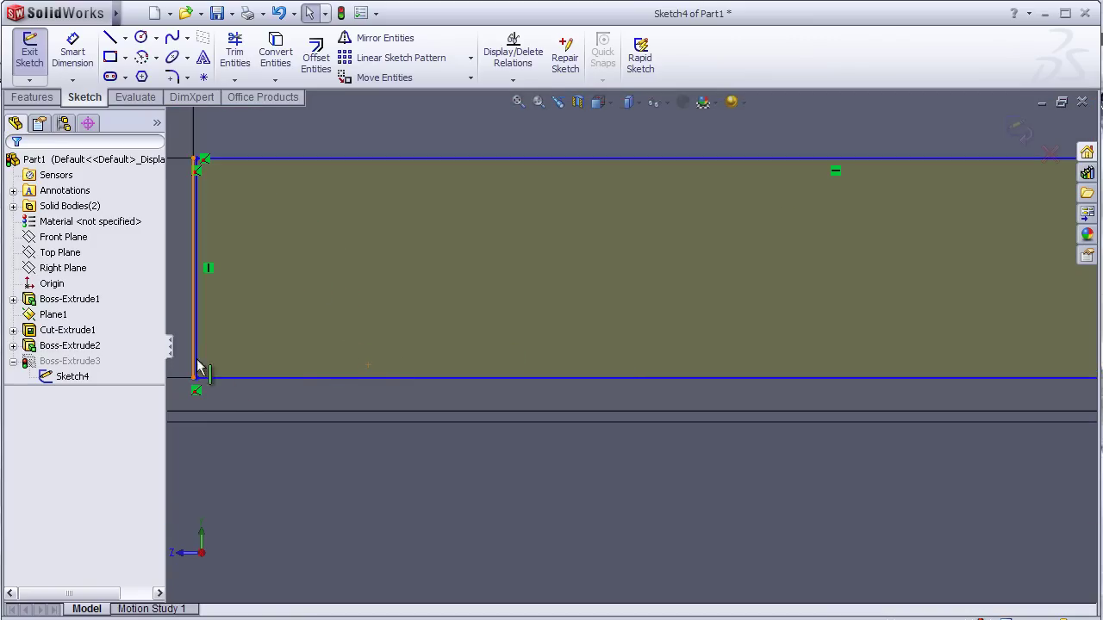
# Step: Draw the bottom line from the lower-left to the lower-right corner, closing the profile
pyautogui.click(109, 39)
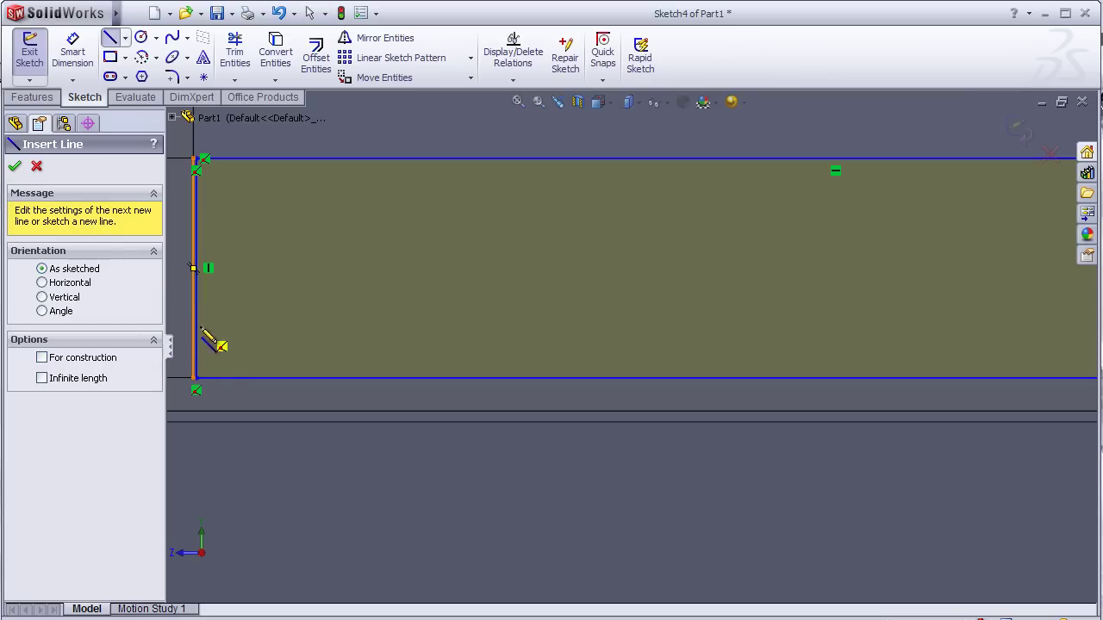
pyautogui.click(197, 377)
pyautogui.scroll(-2, 852, 346)
pyautogui.scroll(2, 963, 371)
pyautogui.scroll(2, 967, 369)
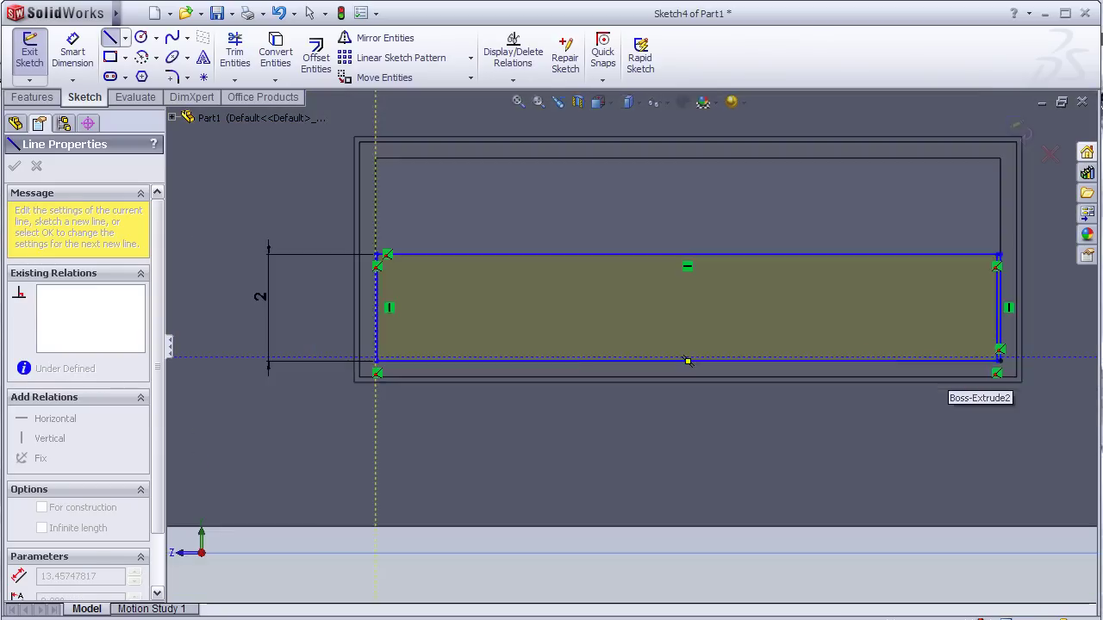
pyautogui.scroll(-1, 965, 358)
pyautogui.scroll(-1, 939, 358)
pyautogui.scroll(-1, 901, 355)
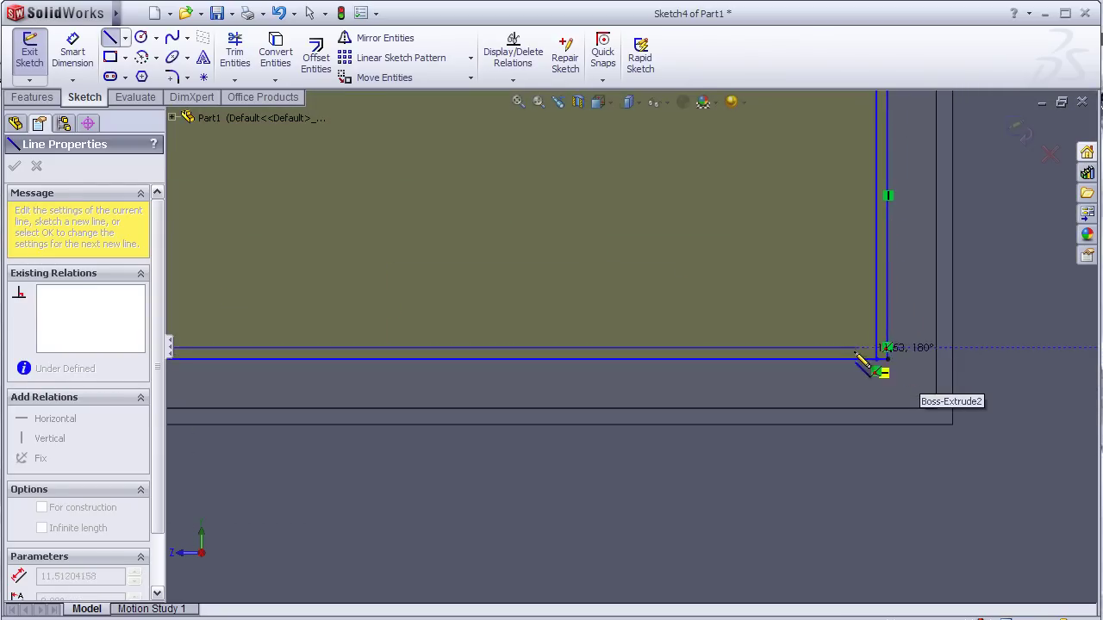
pyautogui.click(880, 353)
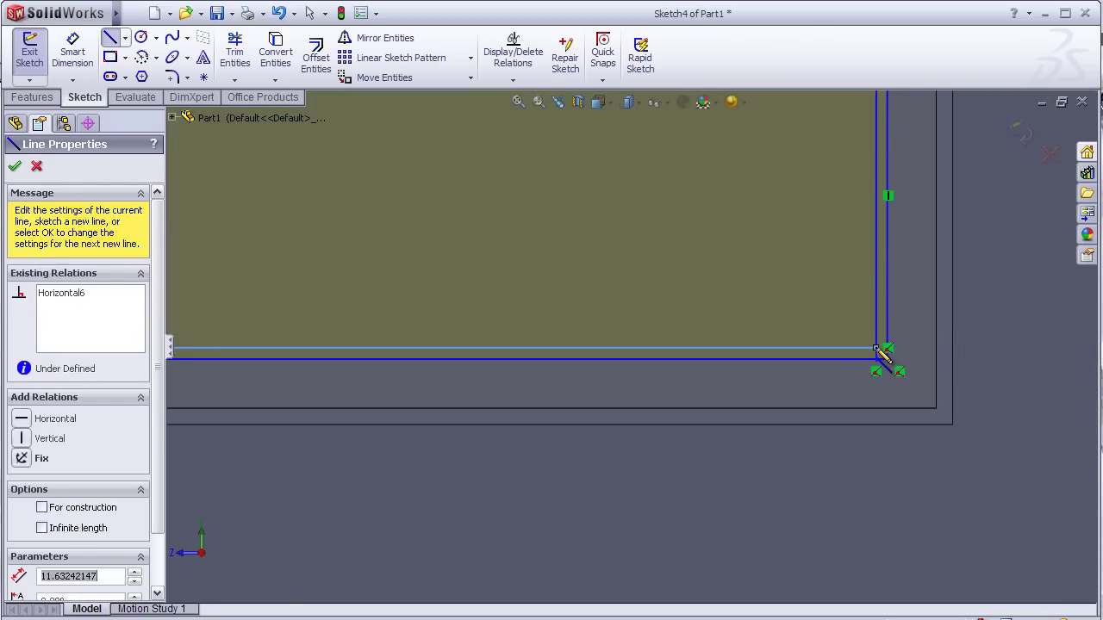
pyautogui.press('Escape')
pyautogui.scroll(2, 823, 375)
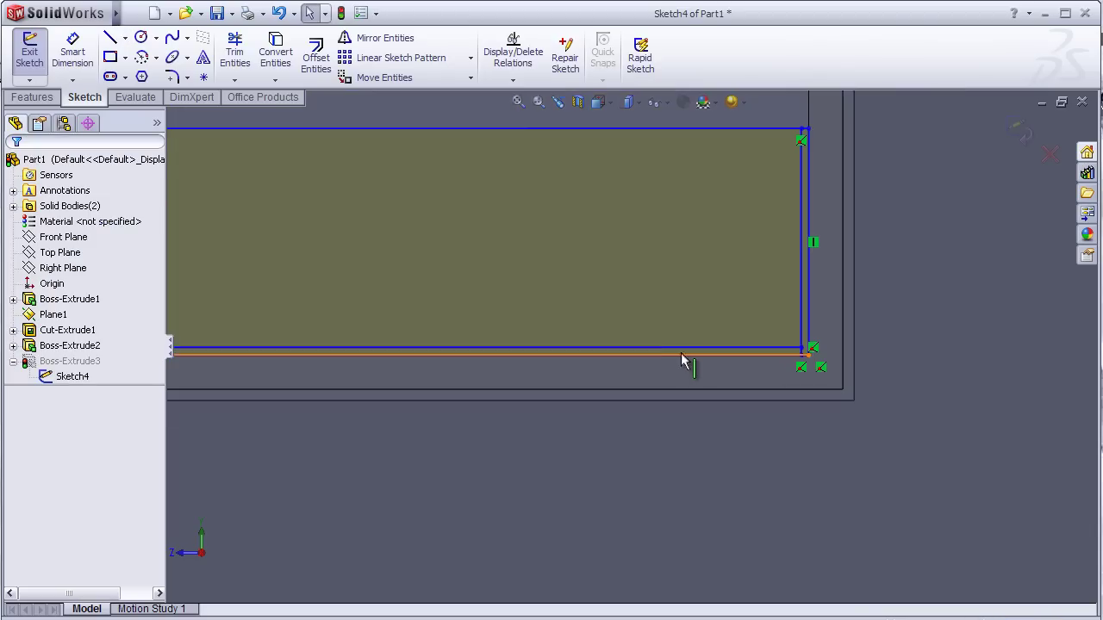
pyautogui.press('f')
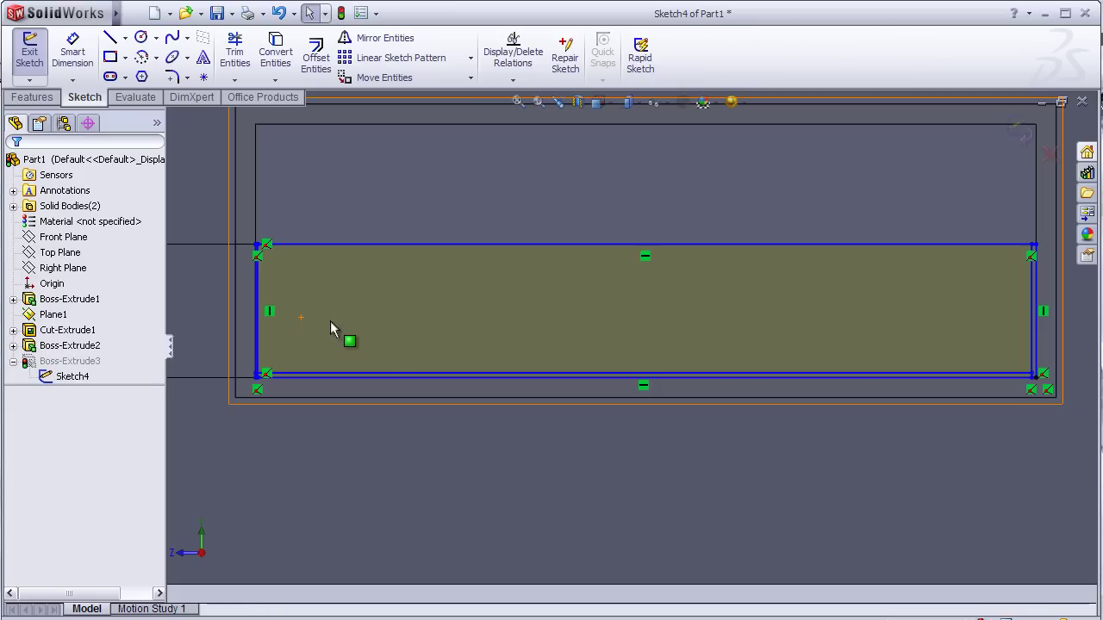
pyautogui.scroll(-2, 319, 336)
pyautogui.scroll(-1, 310, 327)
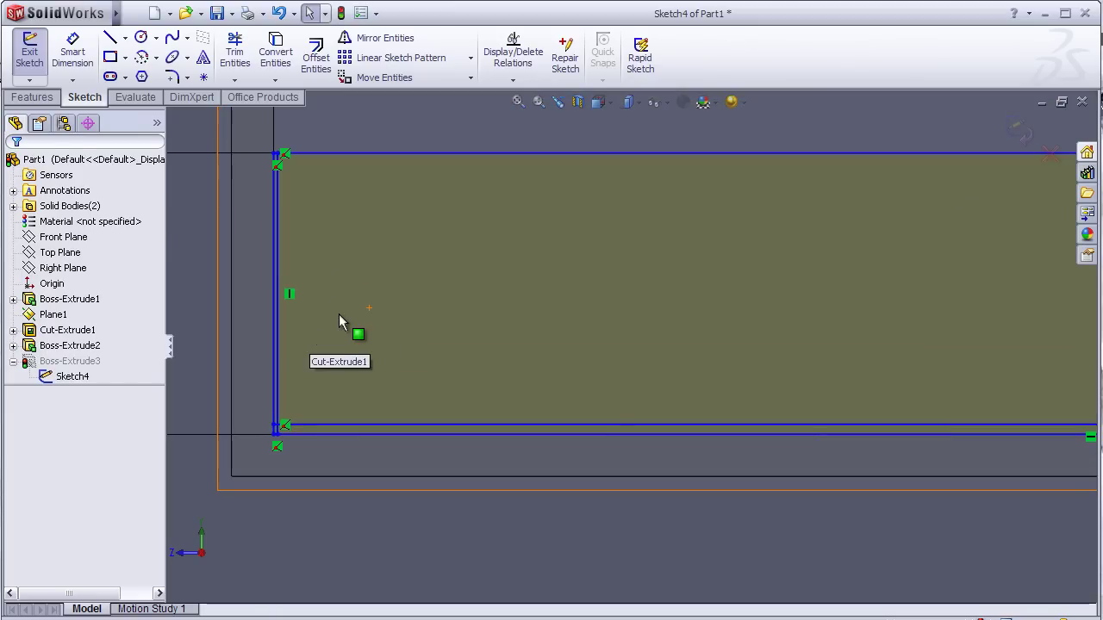
pyautogui.scroll(-1, 338, 306)
# Step: Dimension the gap between the left parallel lines to 0.1 mm
pyautogui.click(72, 54)
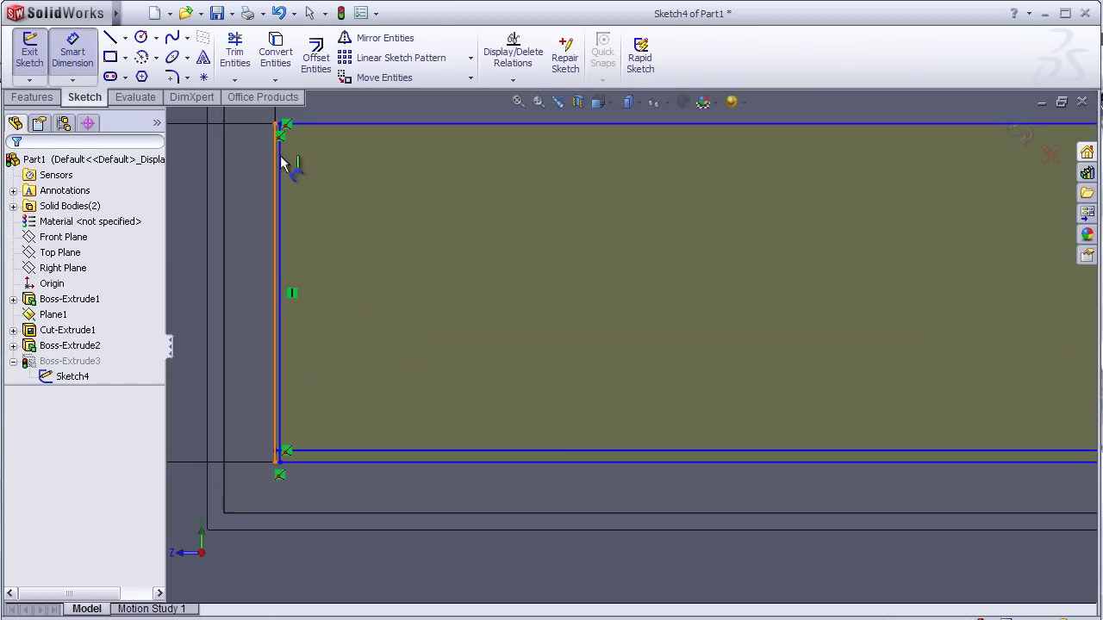
pyautogui.click(279, 165)
pyautogui.click(278, 170)
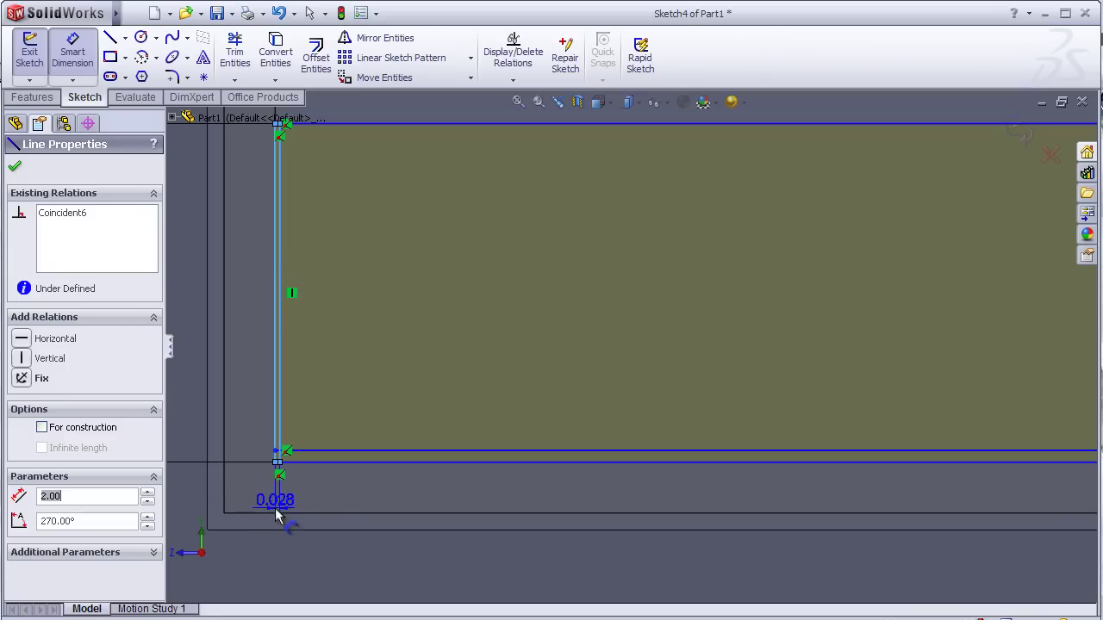
pyautogui.click(278, 508)
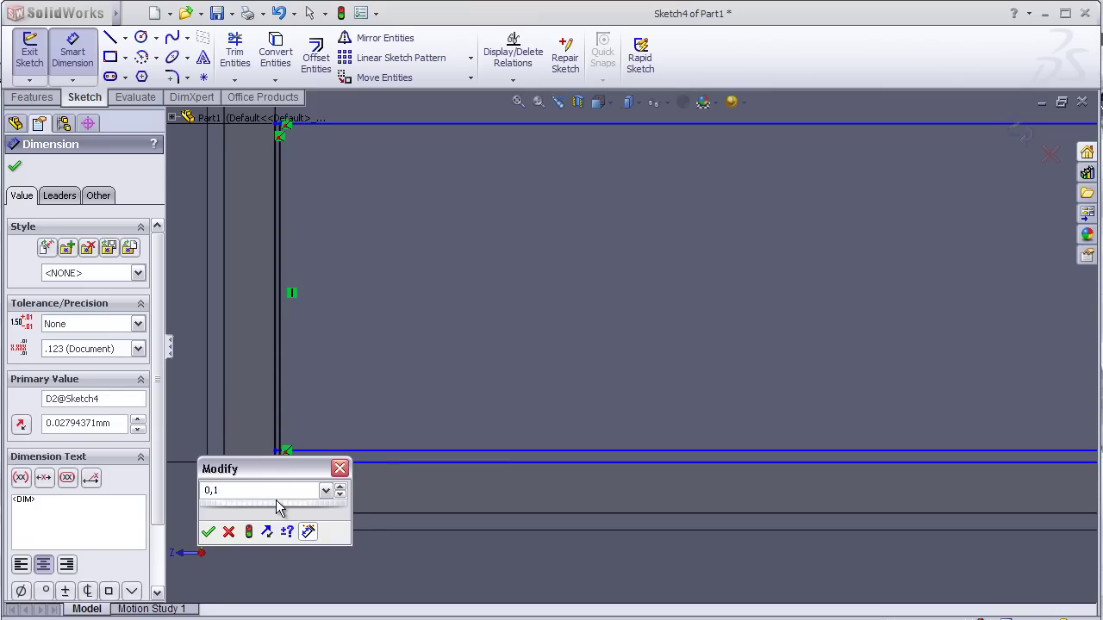
pyautogui.press('Return')
pyautogui.scroll(-1, 943, 475)
pyautogui.scroll(1, 942, 475)
pyautogui.scroll(2, 943, 475)
pyautogui.scroll(-1, 996, 435)
pyautogui.scroll(-2, 997, 413)
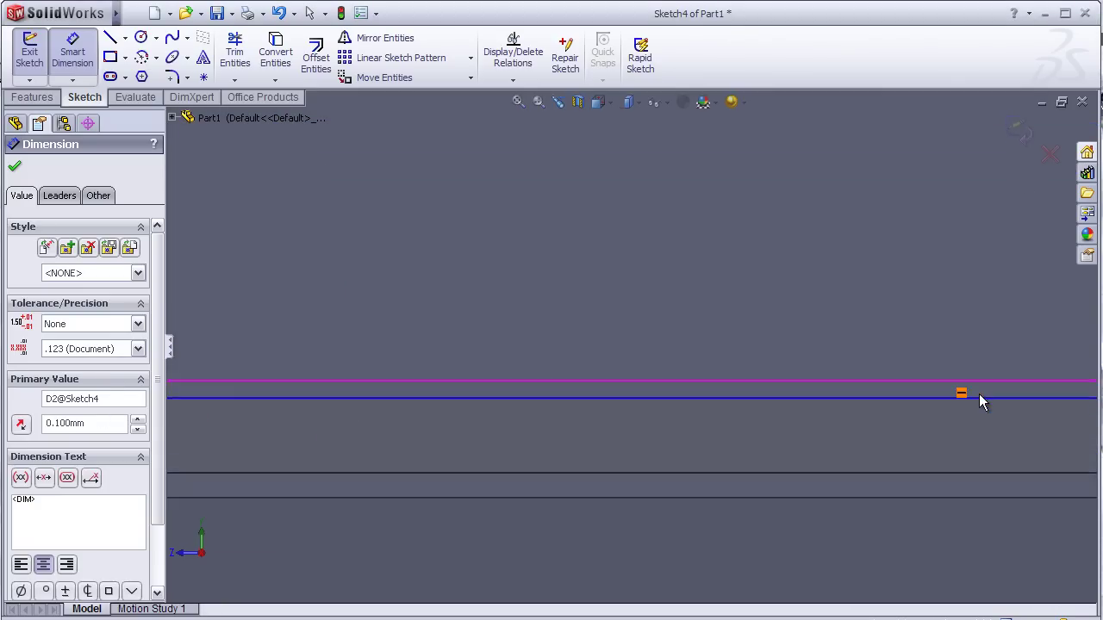
# Step: Dimension the gap between the bottom parallel lines to 0.1 mm
pyautogui.click(730, 381)
pyautogui.click(732, 385)
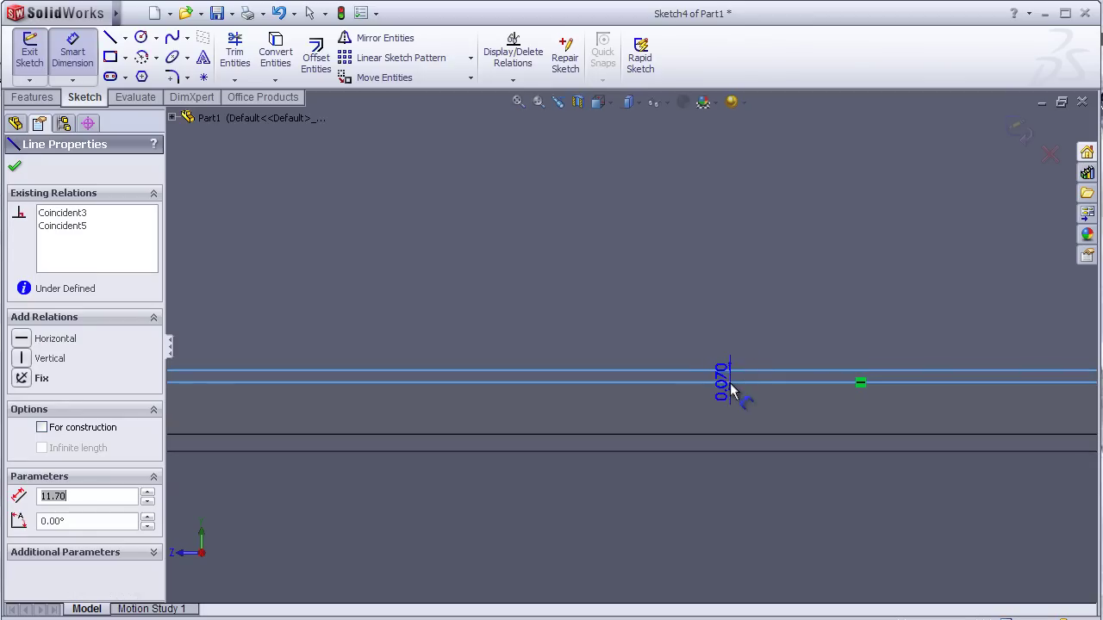
pyautogui.click(686, 376)
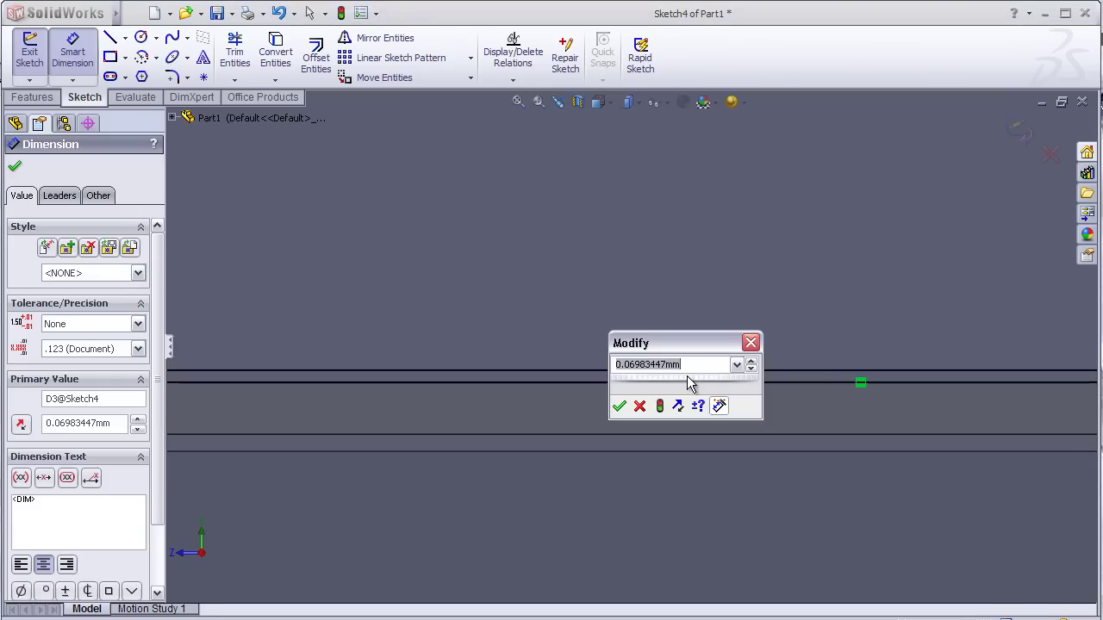
pyautogui.write('1')
pyautogui.press('Return')
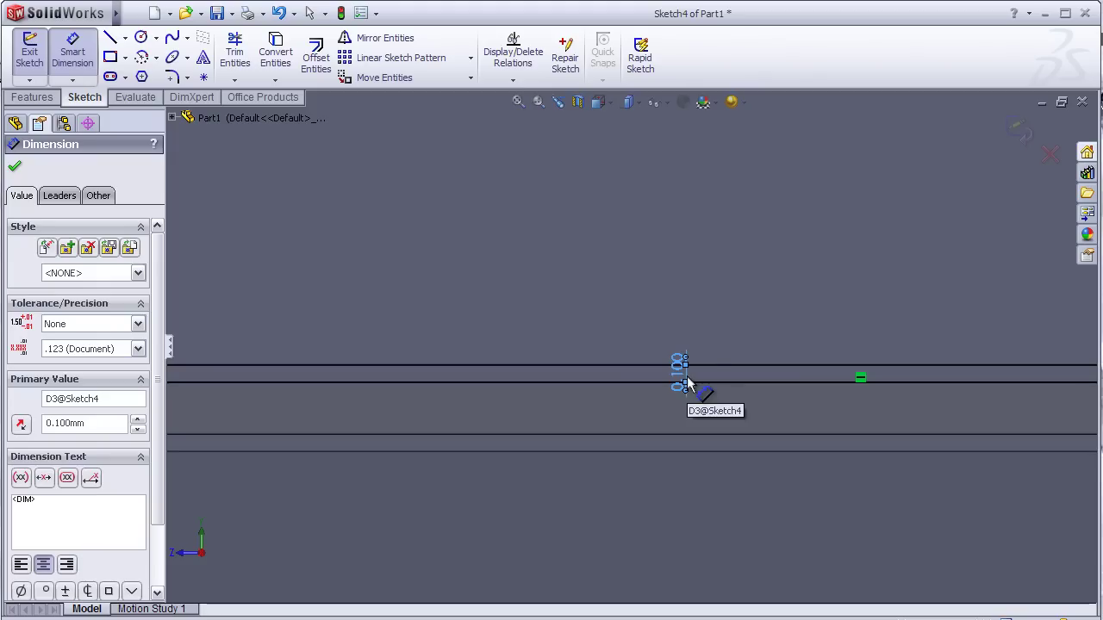
pyautogui.scroll(2, 794, 369)
pyautogui.scroll(2, 947, 283)
pyautogui.scroll(2, 968, 296)
pyautogui.scroll(-2, 956, 313)
pyautogui.scroll(-2, 887, 327)
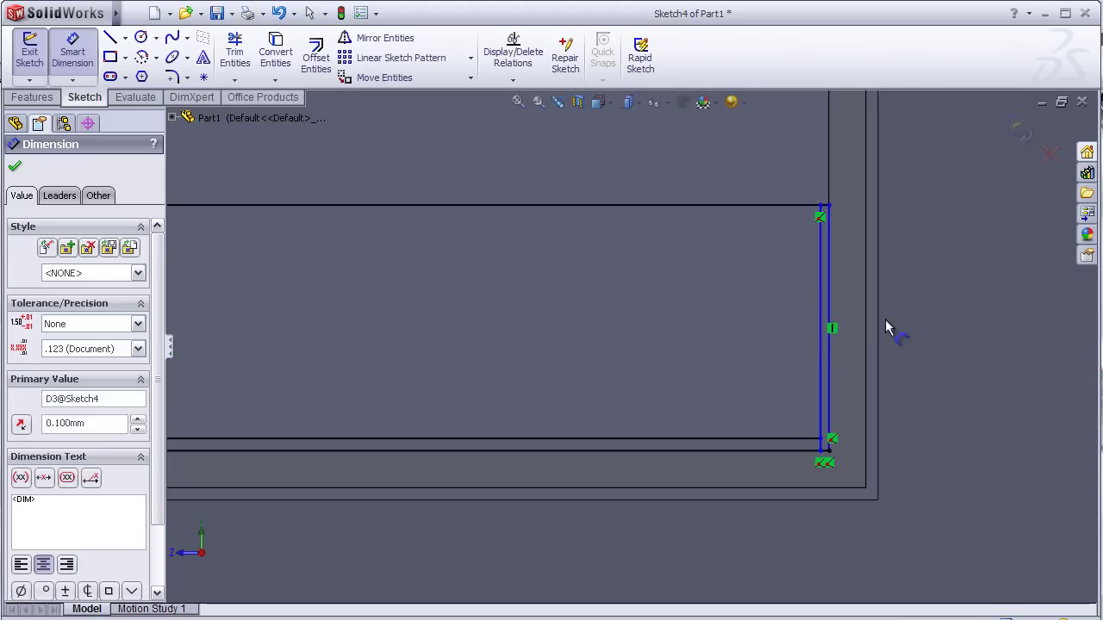
# Step: Dimension the gap between the right vertical lines to 0.1 mm
pyautogui.click(821, 363)
pyautogui.click(828, 365)
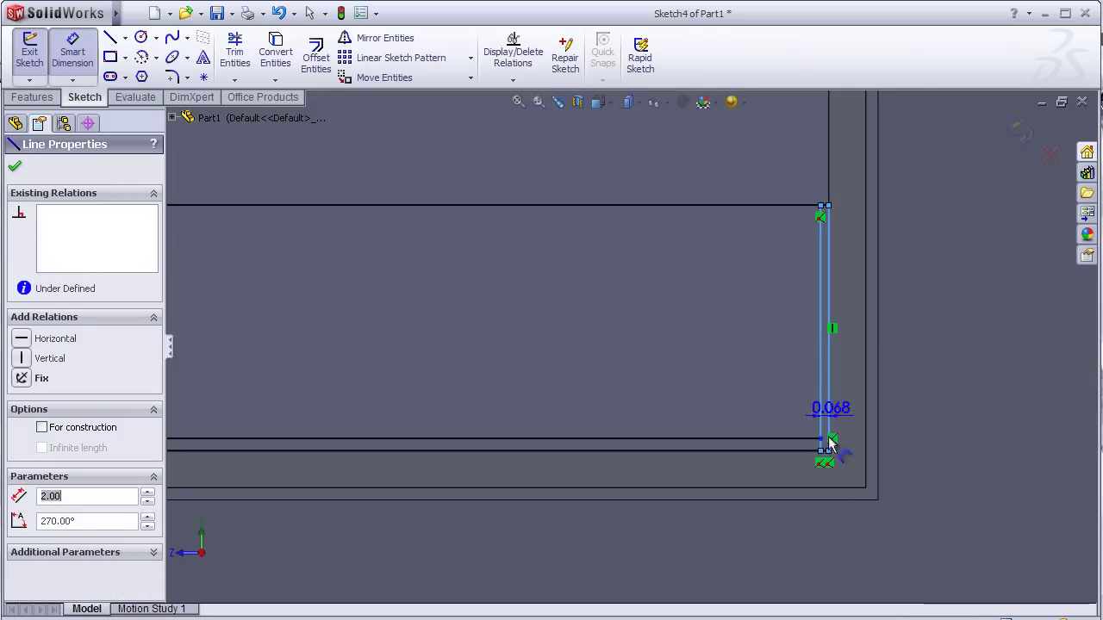
pyautogui.click(818, 482)
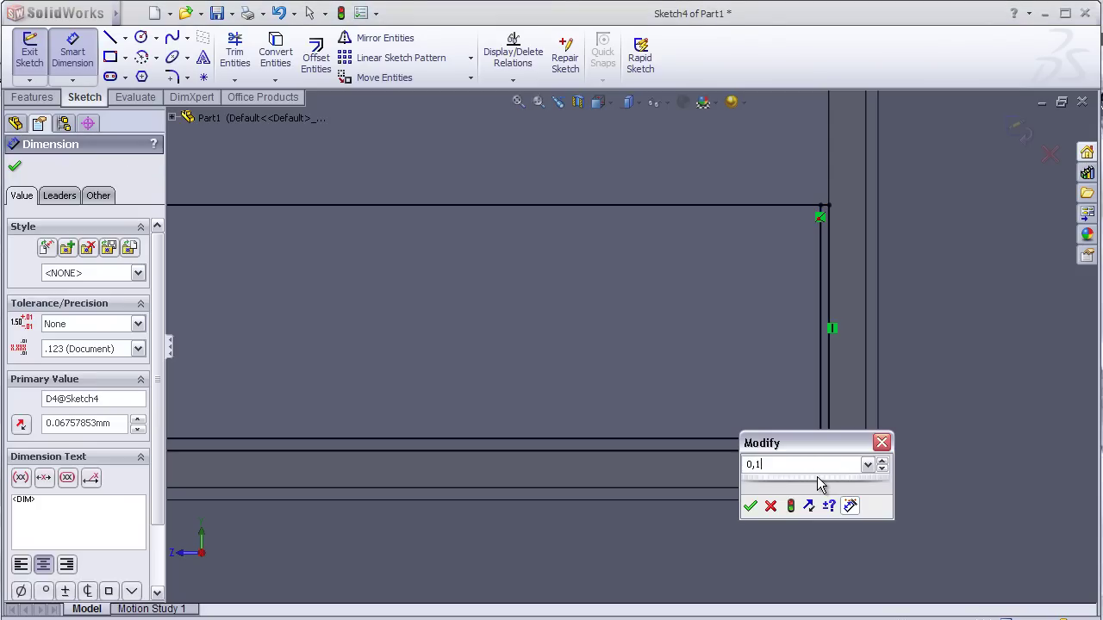
pyautogui.press('Return')
pyautogui.scroll(-1, 696, 403)
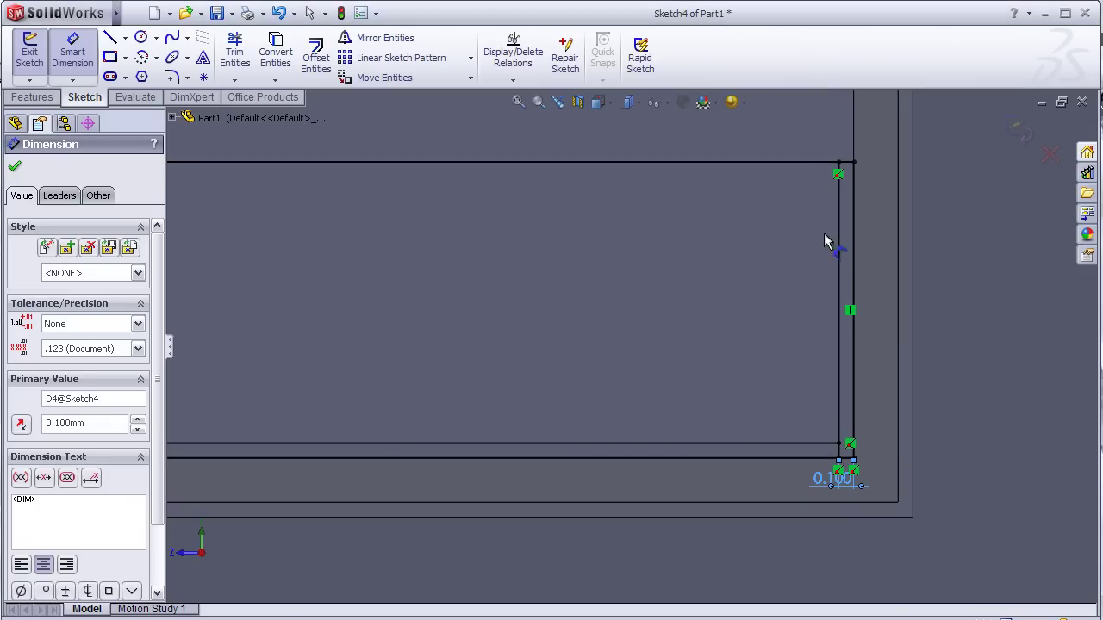
pyautogui.scroll(-1, 842, 163)
pyautogui.scroll(-1, 829, 234)
pyautogui.scroll(-1, 810, 225)
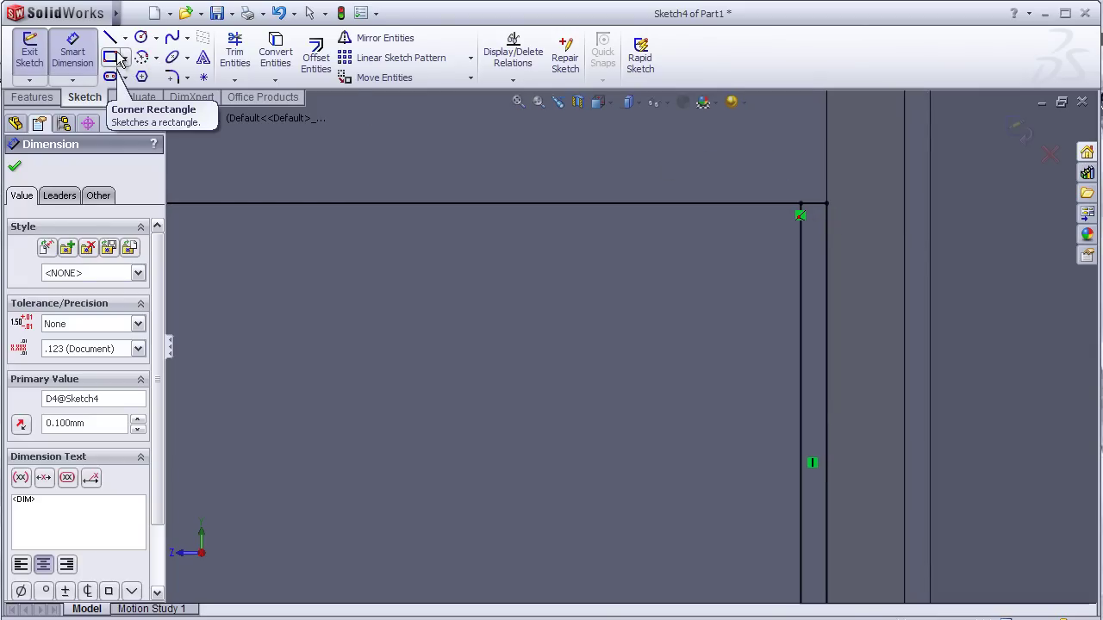
# Step: Corner-trim the first horizontal/vertical line pair and the bottom-right corner of Sketch4
pyautogui.click(234, 52)
pyautogui.click(786, 207)
pyautogui.click(802, 228)
pyautogui.scroll(-2, 821, 263)
pyautogui.scroll(3, 814, 295)
pyautogui.scroll(-2, 458, 488)
pyautogui.scroll(1, 479, 487)
pyautogui.scroll(-2, 485, 485)
pyautogui.scroll(3, 484, 485)
pyautogui.scroll(1, 485, 485)
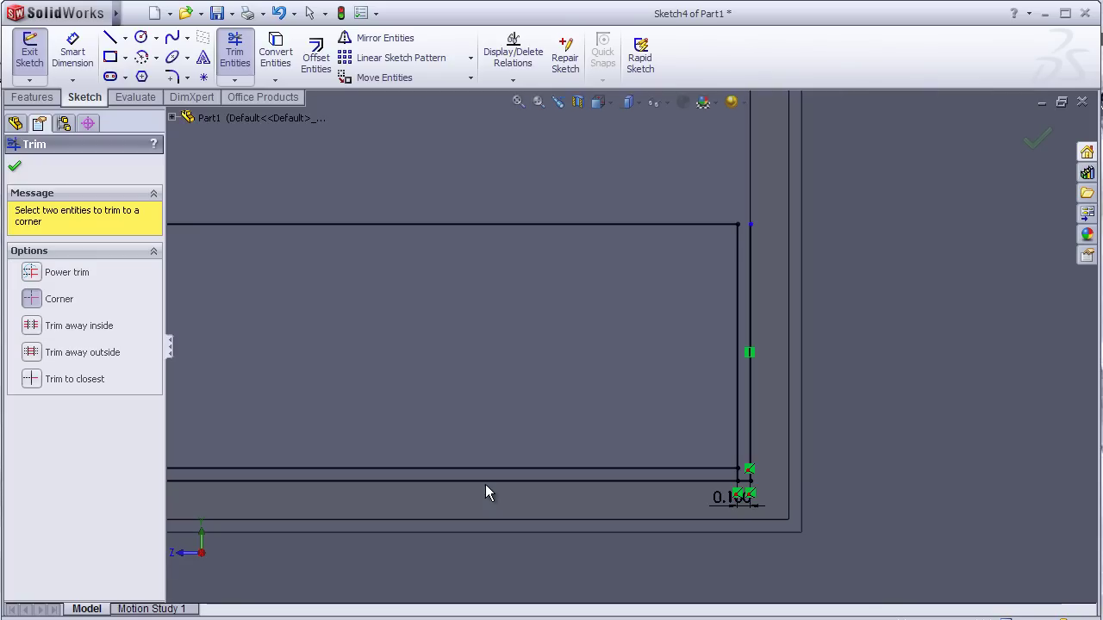
pyautogui.scroll(-2, 486, 485)
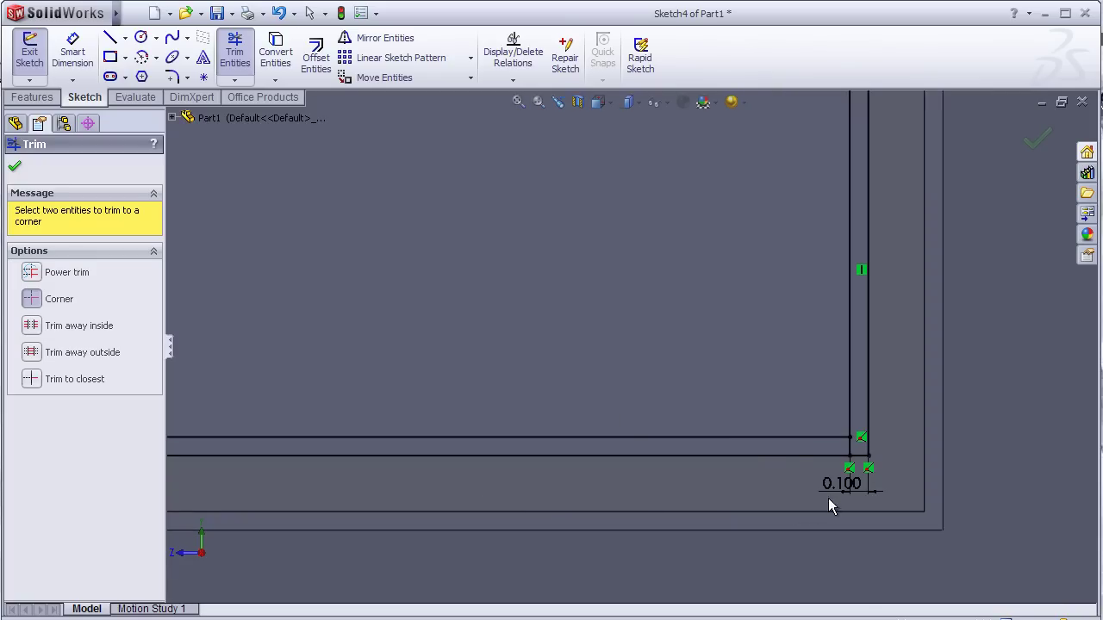
pyautogui.click(851, 429)
pyautogui.click(844, 438)
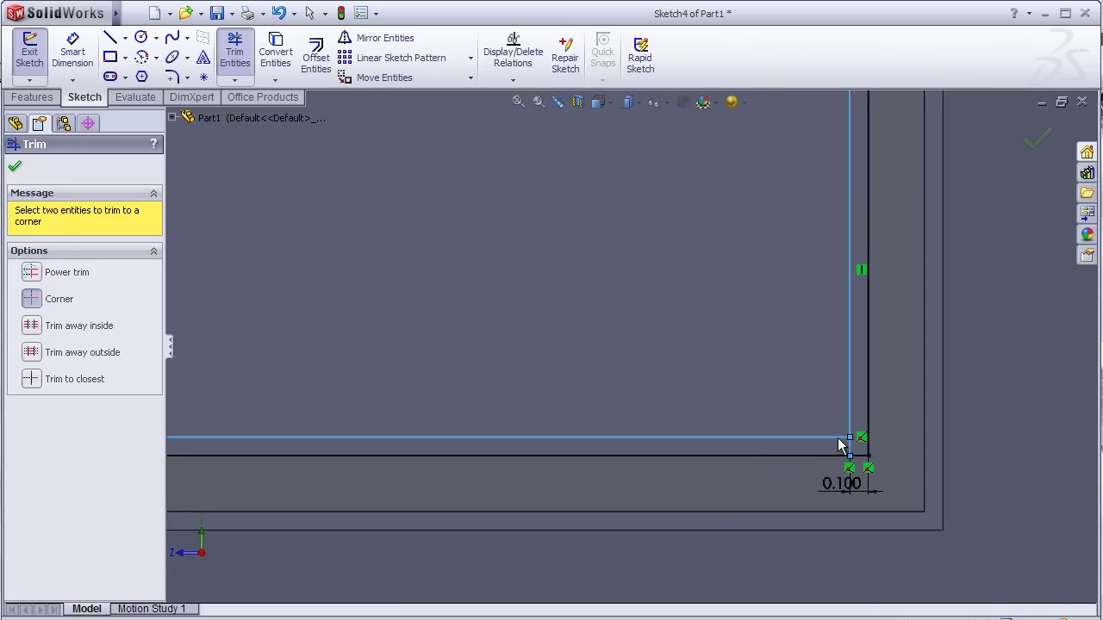
# Step: Corner-trim the top line and left vertical line into a clean upper-left corner
pyautogui.scroll(2, 753, 500)
pyautogui.scroll(-1, 436, 385)
pyautogui.scroll(1, 425, 374)
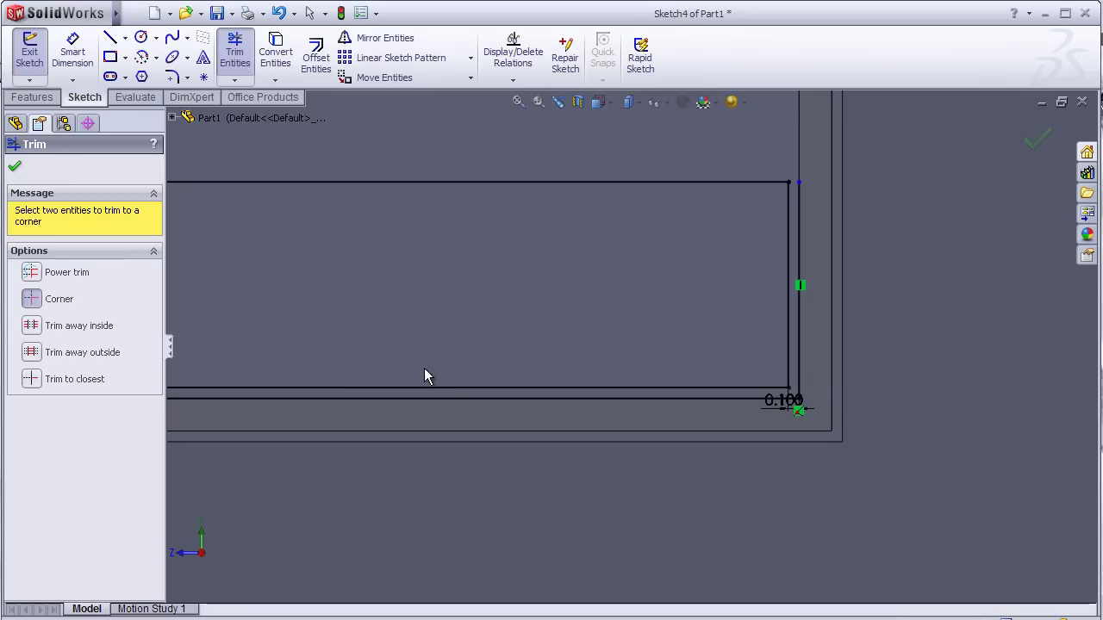
pyautogui.scroll(-1, 286, 361)
pyautogui.scroll(1, 285, 355)
pyautogui.scroll(1, 274, 355)
pyautogui.scroll(2, 259, 355)
pyautogui.scroll(-1, 262, 344)
pyautogui.scroll(-2, 272, 343)
pyautogui.scroll(-1, 603, 231)
pyautogui.scroll(-1, 592, 227)
pyautogui.click(421, 203)
pyautogui.scroll(1, 415, 306)
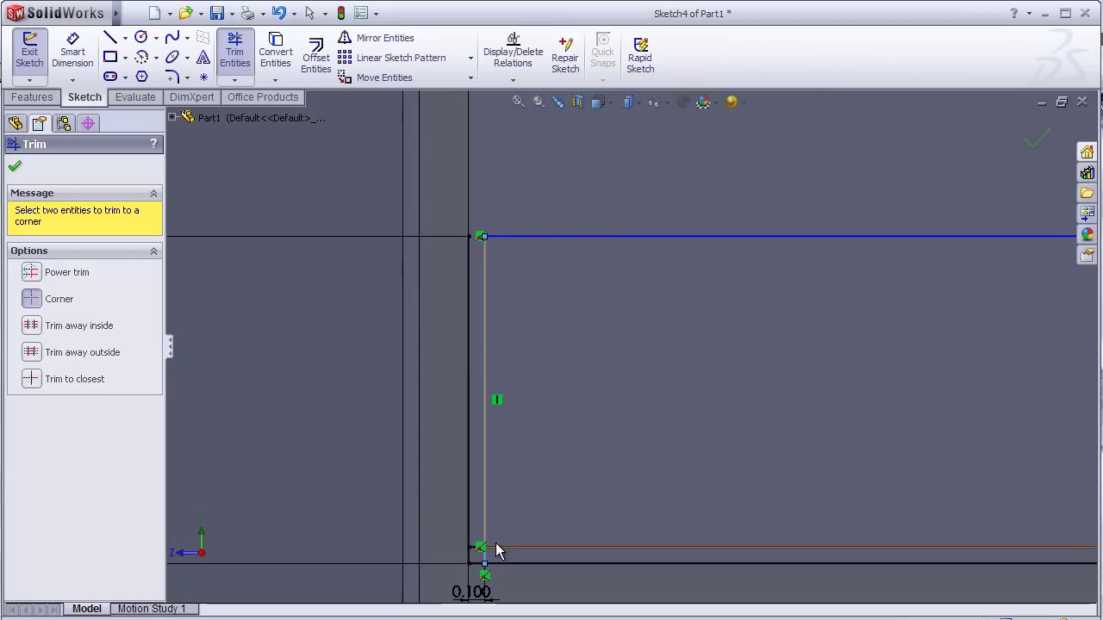
pyautogui.scroll(1, 561, 498)
pyautogui.scroll(1, 562, 498)
pyautogui.scroll(-1, 889, 419)
pyautogui.scroll(-1, 902, 414)
pyautogui.scroll(1, 902, 413)
pyautogui.scroll(1, 618, 336)
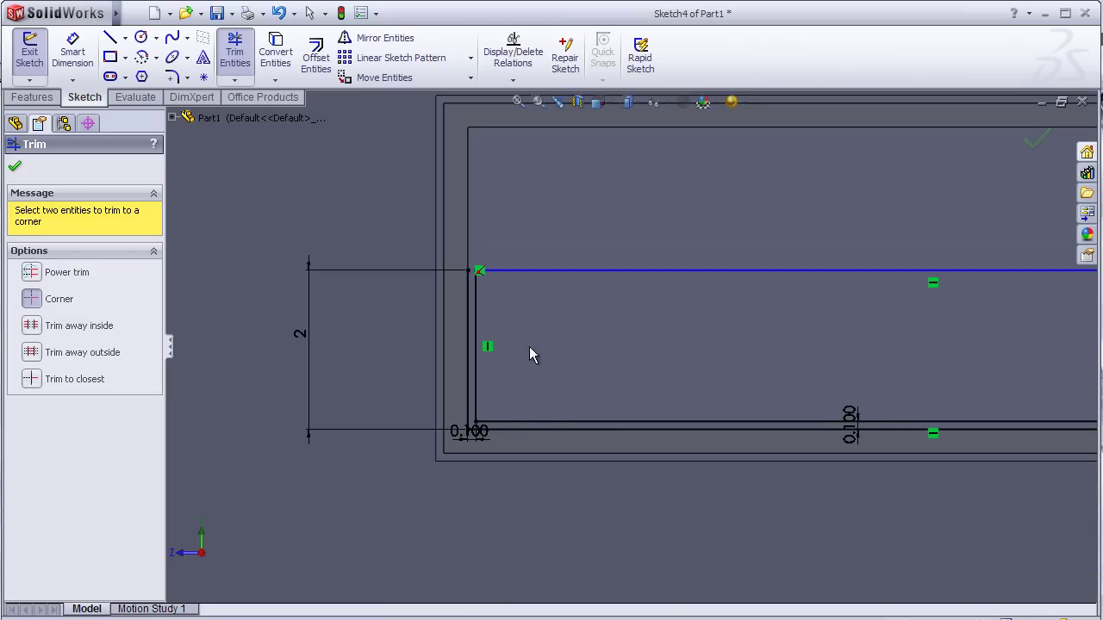
pyautogui.click(468, 332)
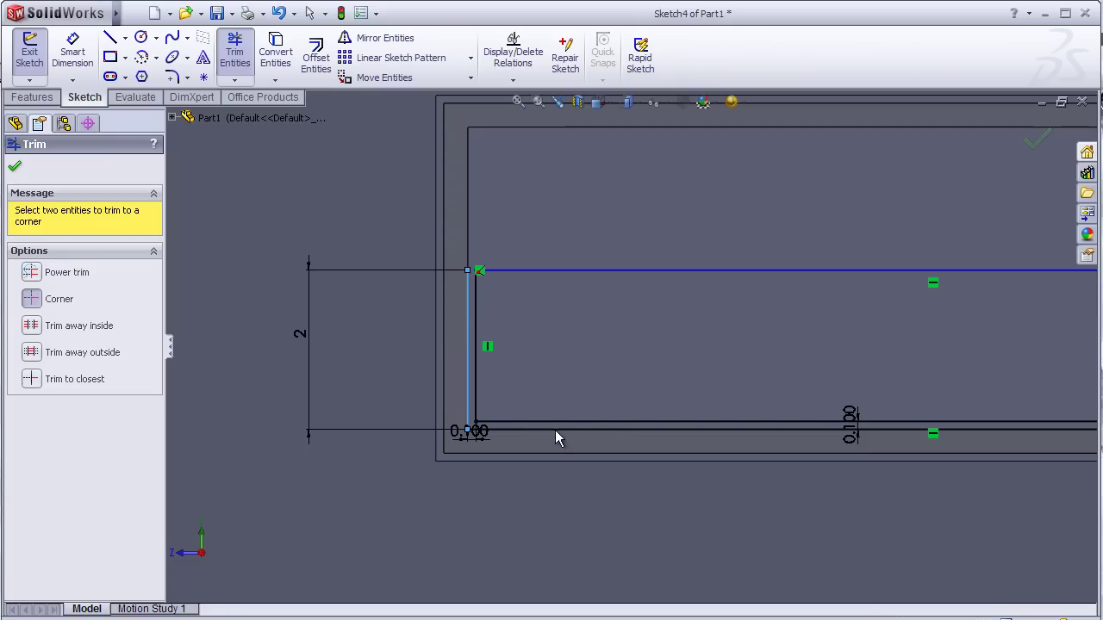
# Step: Close Trim and select Sketch4 in the FeatureManager to view the whole outline
pyautogui.click(1037, 140)
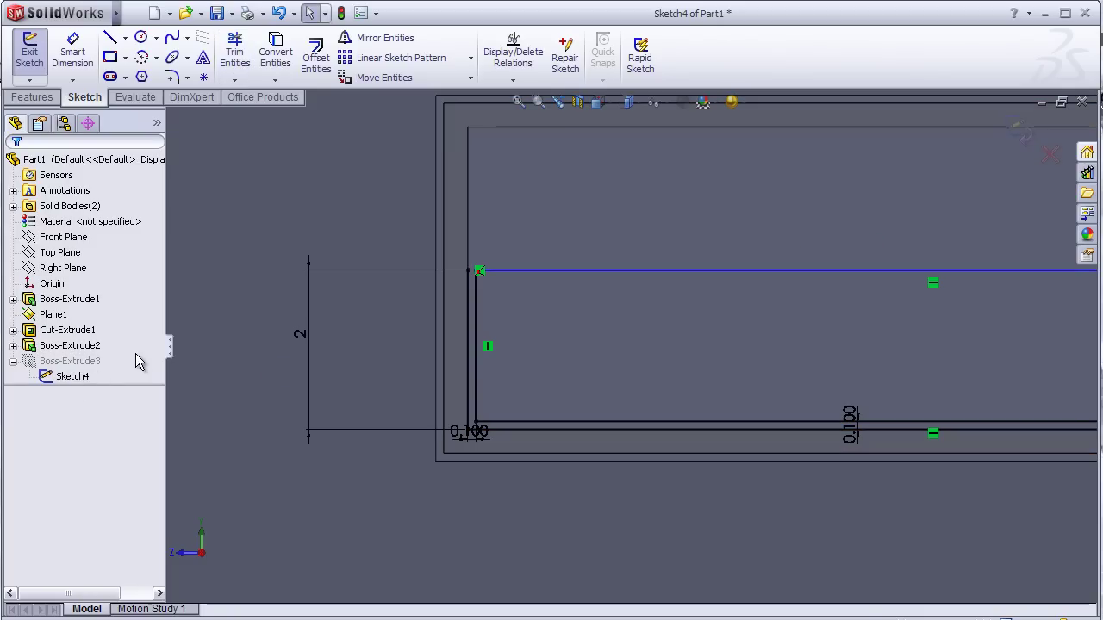
pyautogui.scroll(-1, 791, 377)
pyautogui.scroll(2, 819, 386)
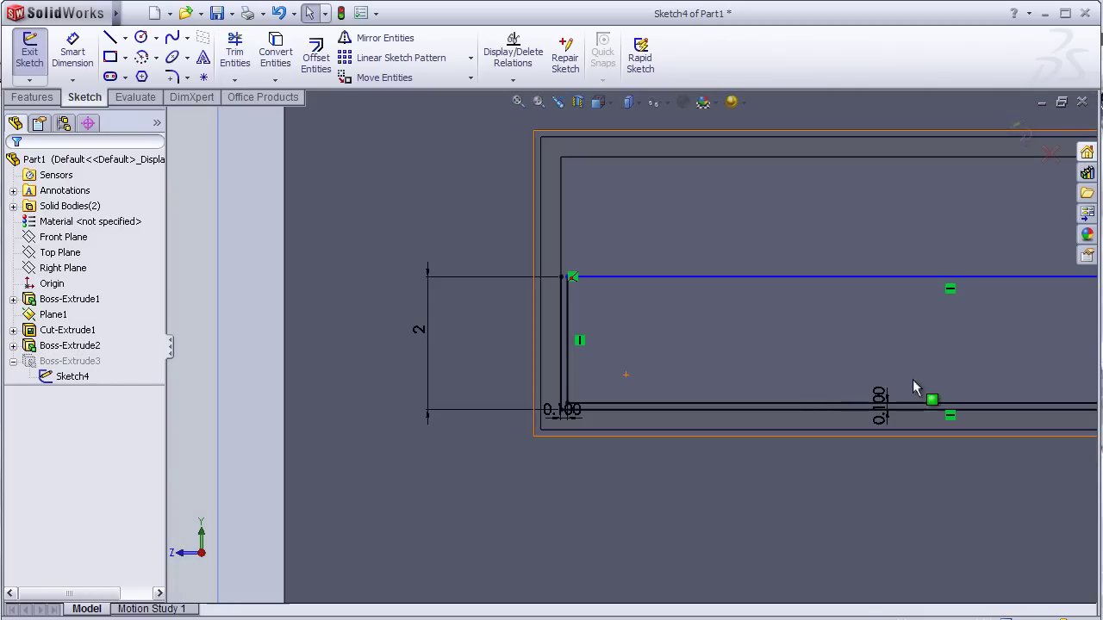
pyautogui.scroll(-1, 913, 370)
pyautogui.scroll(-1, 909, 362)
pyautogui.scroll(2, 905, 358)
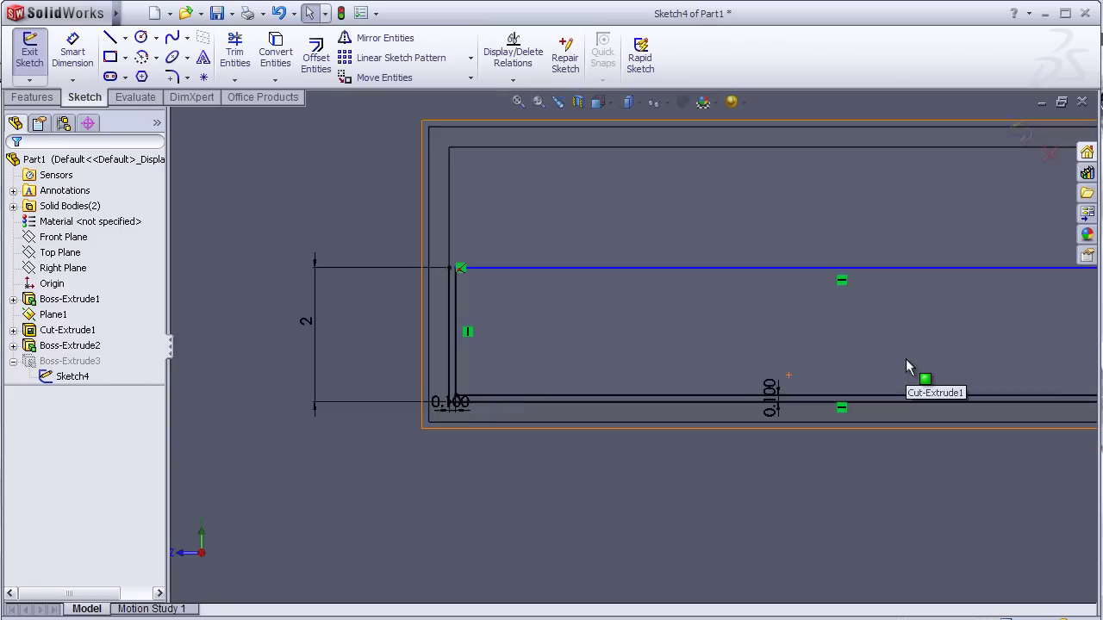
pyautogui.click(73, 378)
pyautogui.scroll(-1, 566, 323)
pyautogui.scroll(-2, 566, 323)
# Step: Delete the stray left vertical line from Sketch4
pyautogui.scroll(-2, 543, 317)
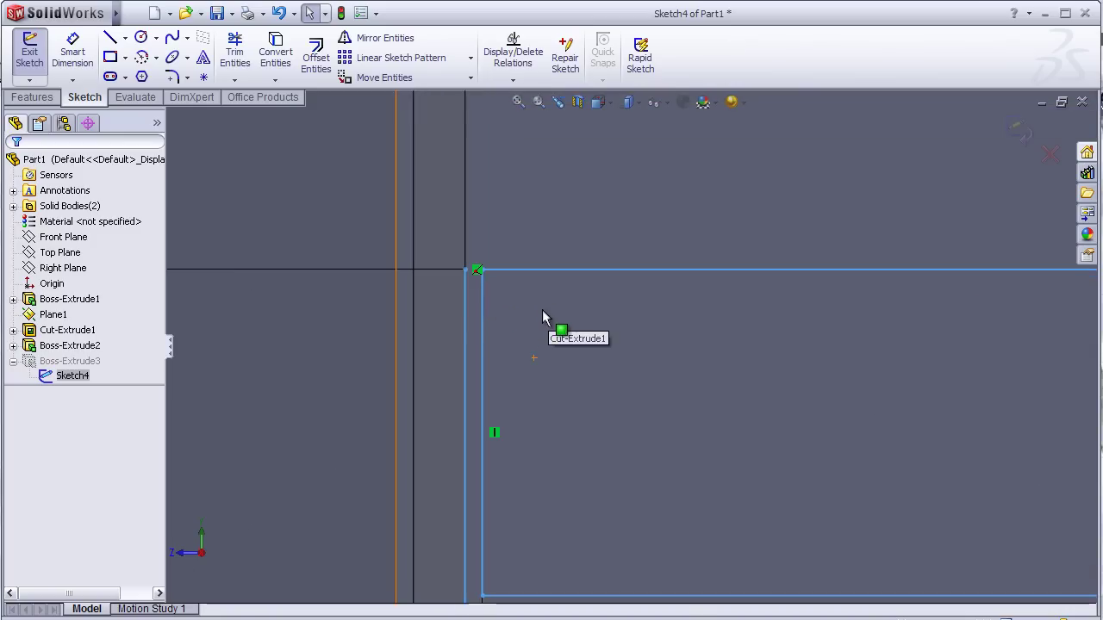
pyautogui.click(466, 319)
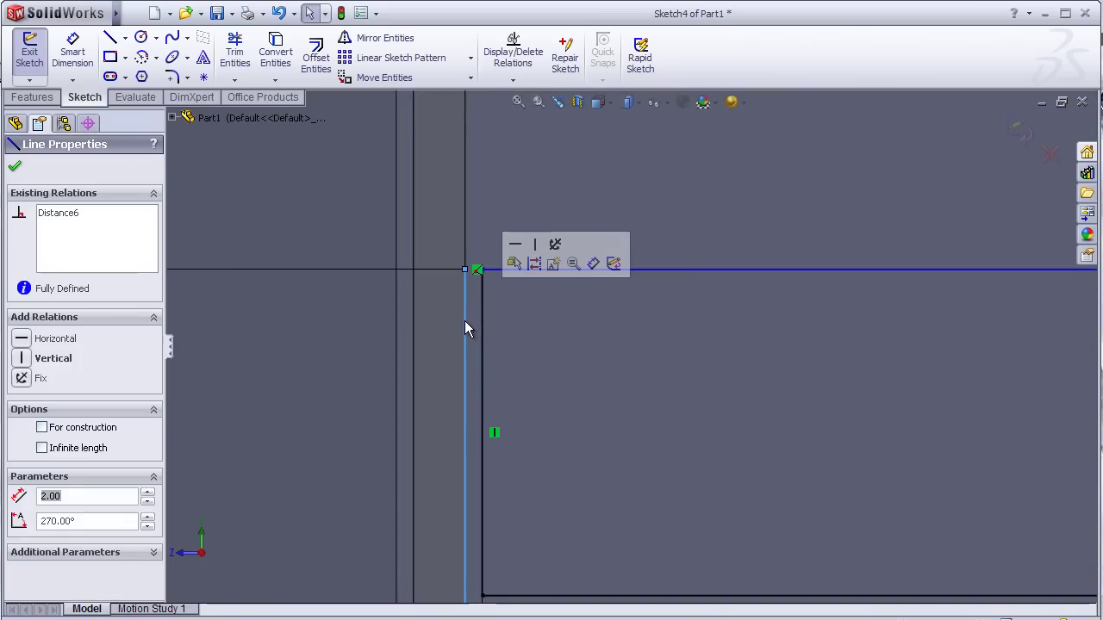
pyautogui.press('Delete')
pyautogui.click(466, 339)
pyautogui.scroll(2, 776, 465)
pyautogui.scroll(-2, 877, 474)
pyautogui.scroll(-3, 846, 451)
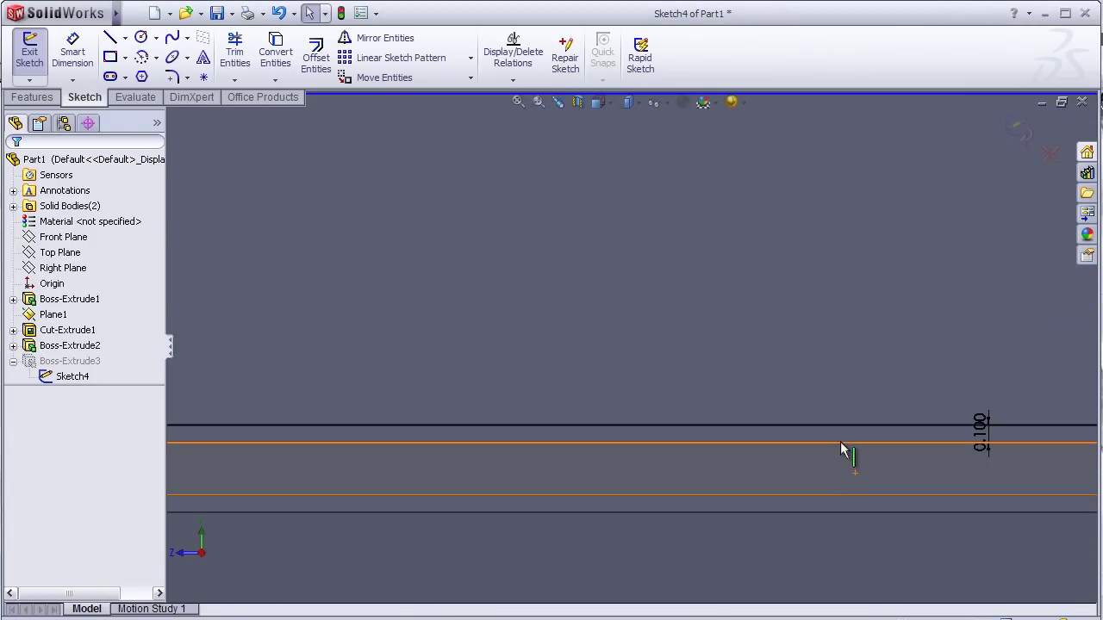
pyautogui.scroll(3, 818, 445)
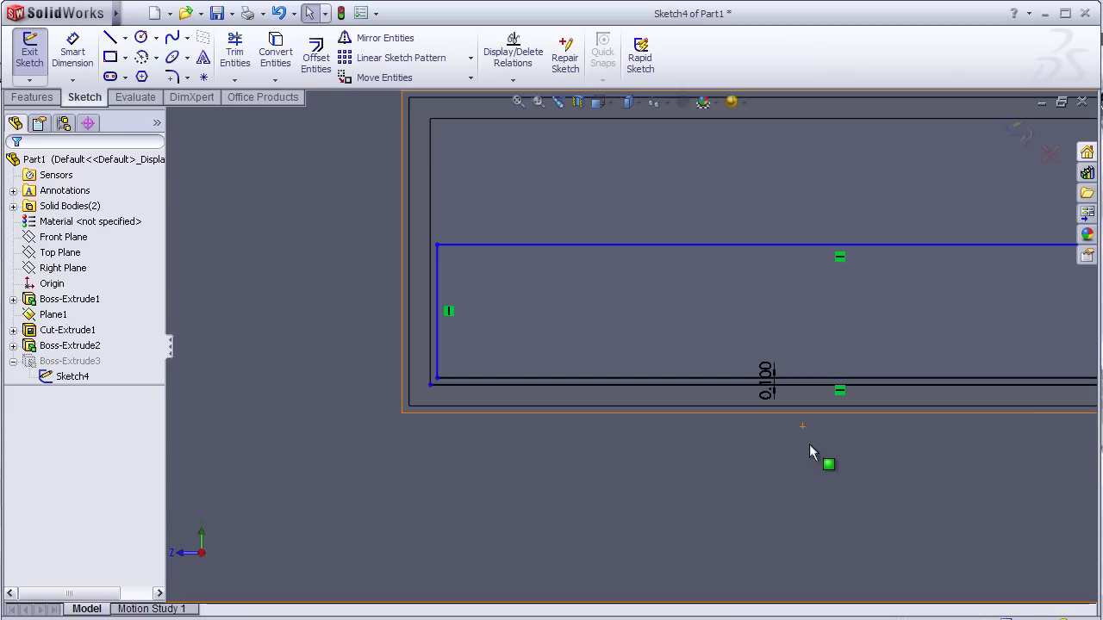
# Step: Delete the extra bottom and right offset lines along with their dimensions
pyautogui.click(676, 385)
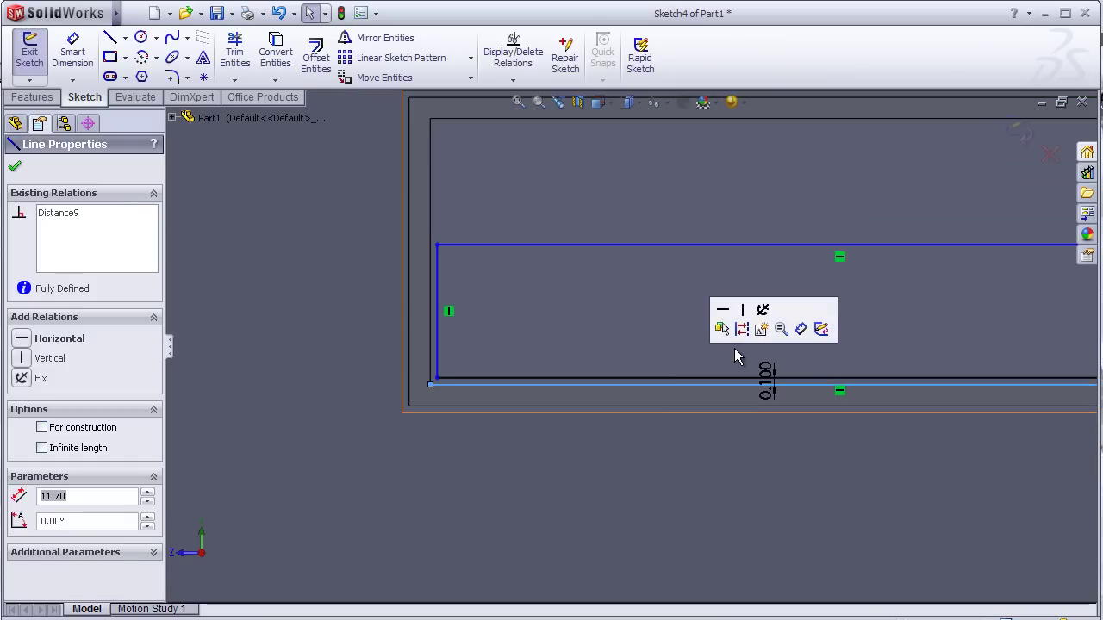
pyautogui.press('Delete')
pyautogui.click(456, 338)
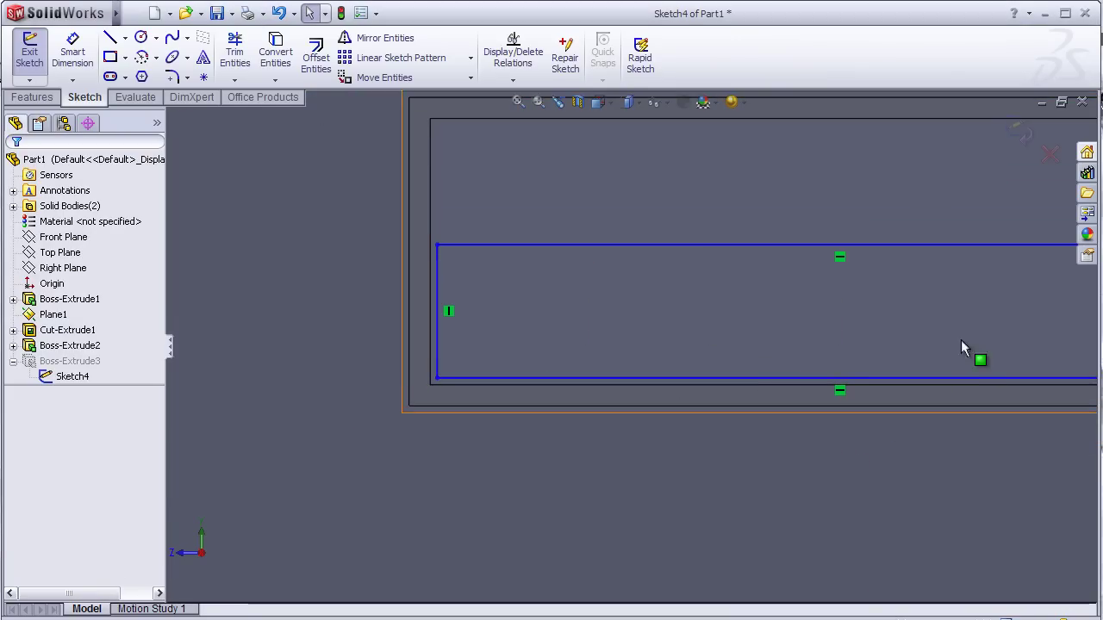
pyautogui.scroll(3, 960, 357)
pyautogui.scroll(-2, 862, 327)
pyautogui.scroll(-2, 856, 326)
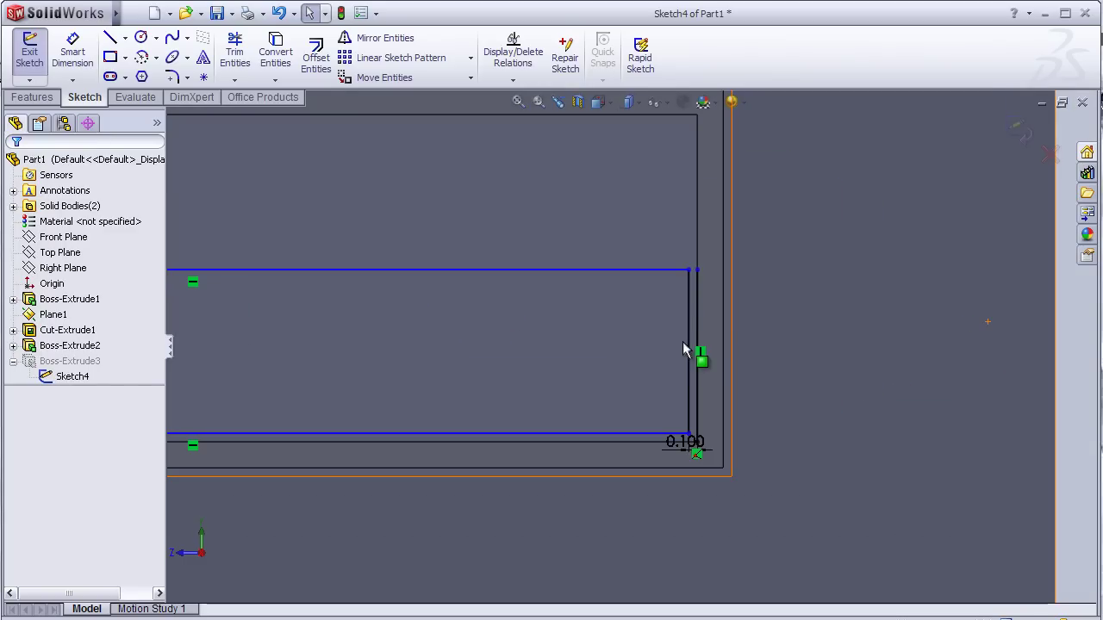
pyautogui.click(697, 336)
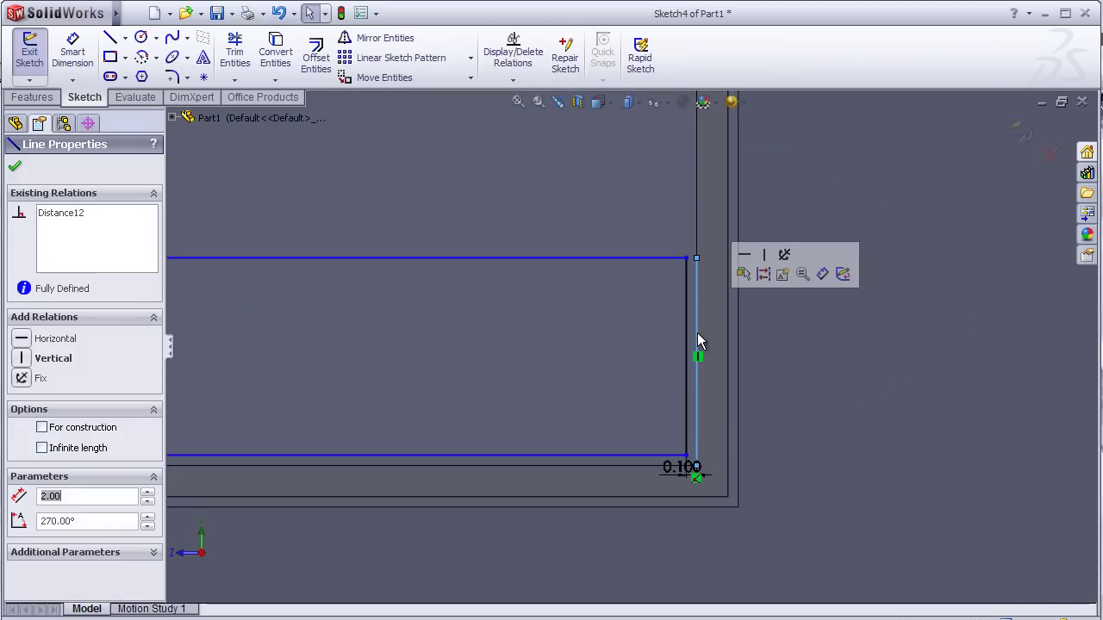
pyautogui.press('Delete')
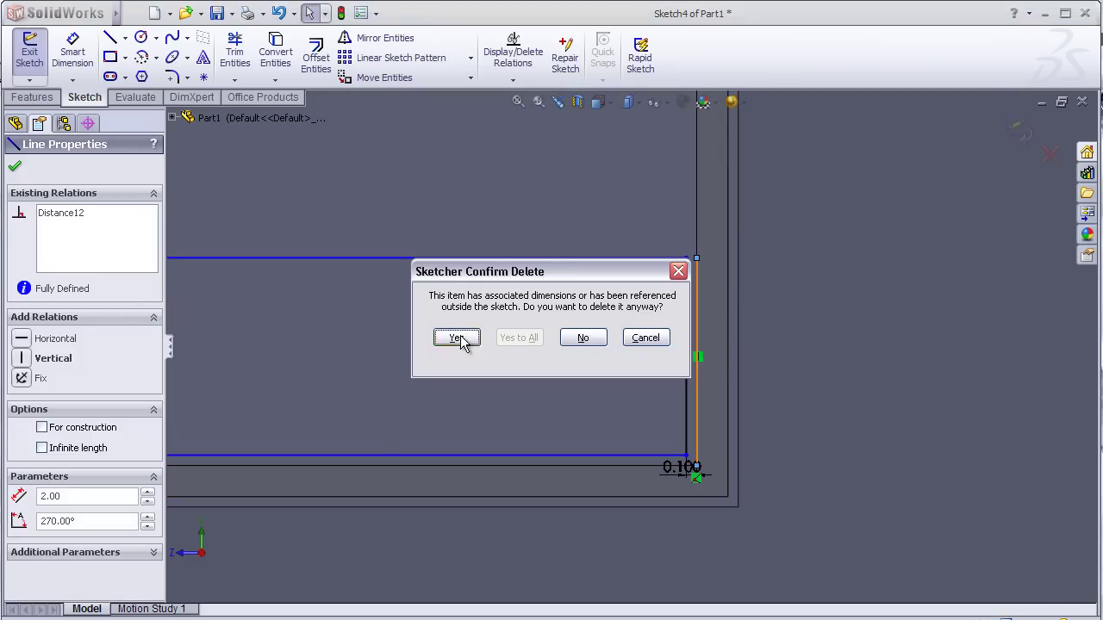
pyautogui.click(457, 338)
pyautogui.scroll(3, 480, 351)
pyautogui.scroll(2, 517, 345)
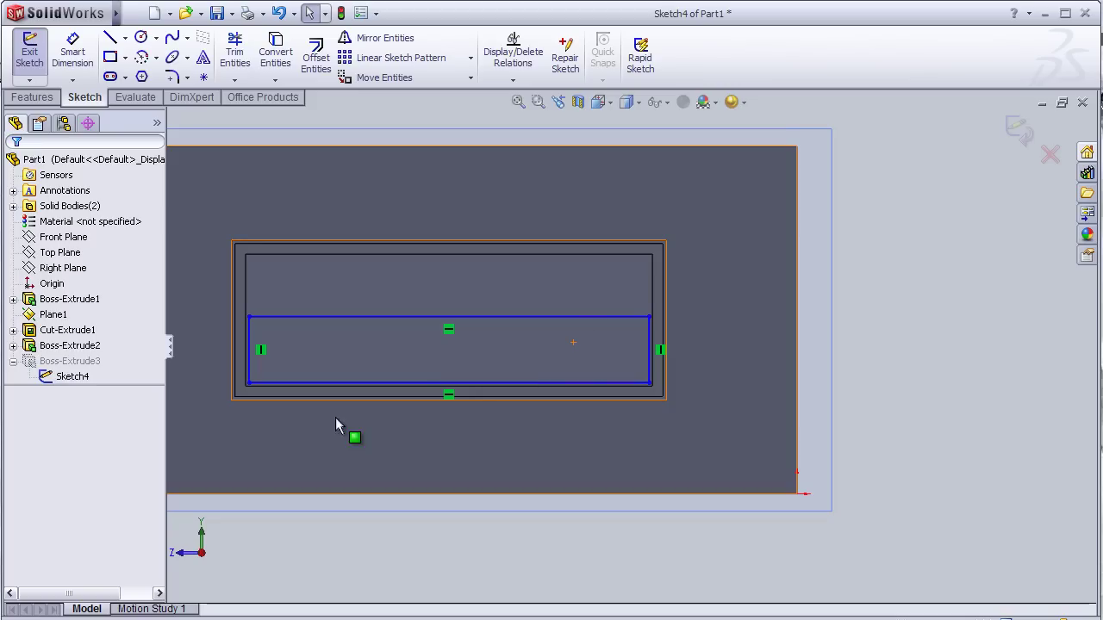
# Step: Exit Sketch4 to rebuild the connector extrusion and orbit around the part
pyautogui.click(1017, 126)
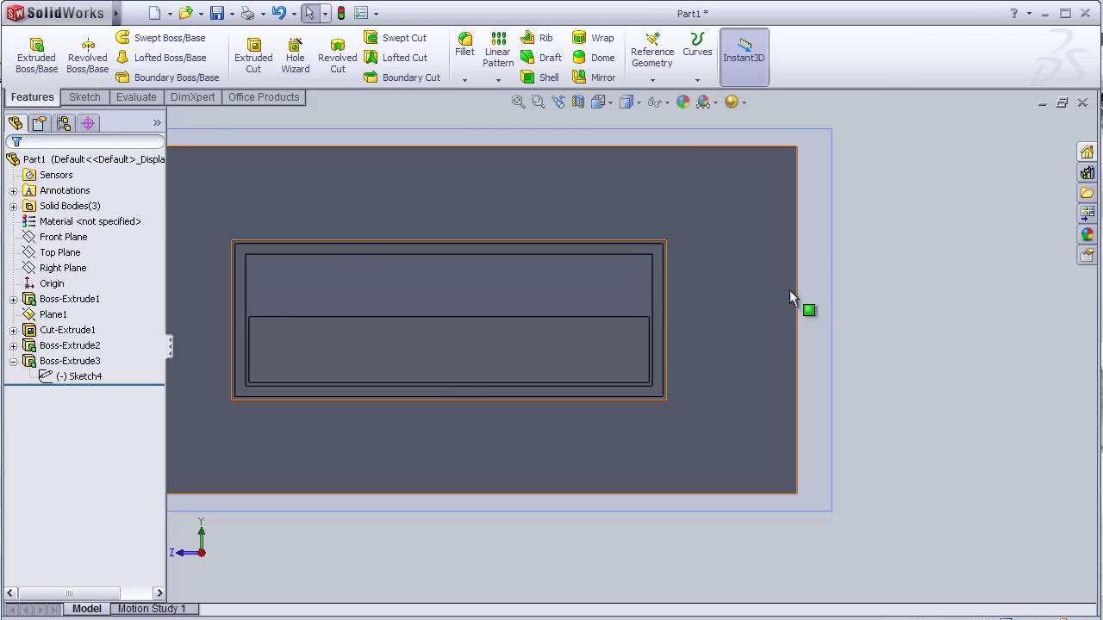
pyautogui.scroll(-5, 374, 448)
pyautogui.moveTo(414, 463); pyautogui.dragTo(869, 452, button='middle')
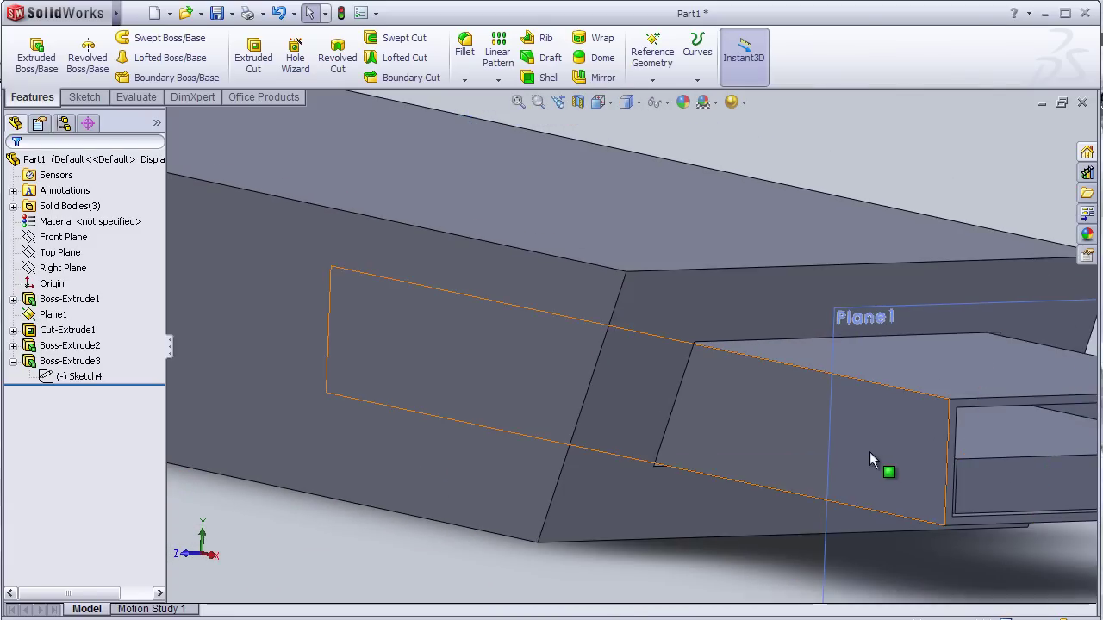
pyautogui.scroll(4, 869, 451)
pyautogui.moveTo(911, 499)
pyautogui.mouseDown(button='middle')
pyautogui.moveTo(861, 517)
pyautogui.moveTo(799, 497)
pyautogui.mouseUp(button='middle')
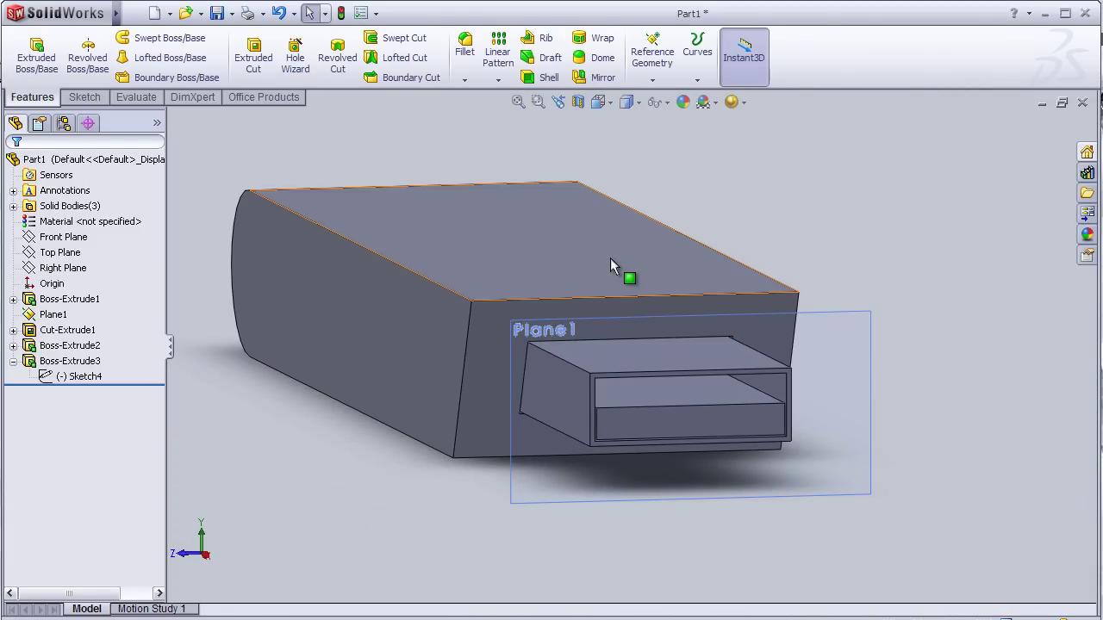
# Step: Orbit to expose the connector's top face and start Sketch5 on it
pyautogui.moveTo(734, 223); pyautogui.dragTo(768, 202, button='middle')
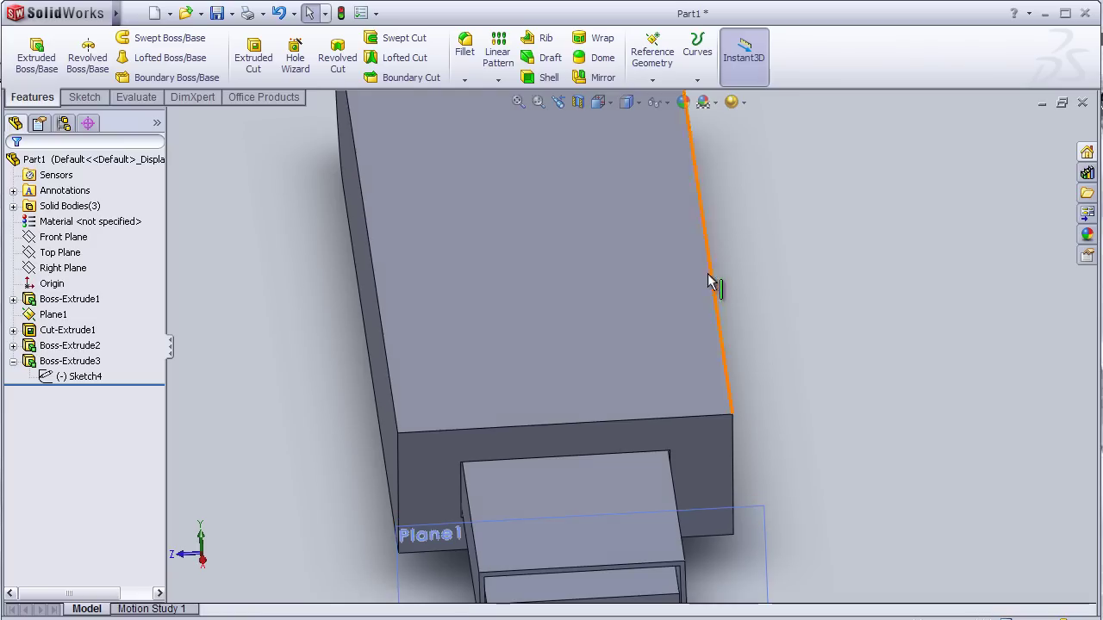
pyautogui.moveTo(639, 395); pyautogui.dragTo(662, 462, button='middle')
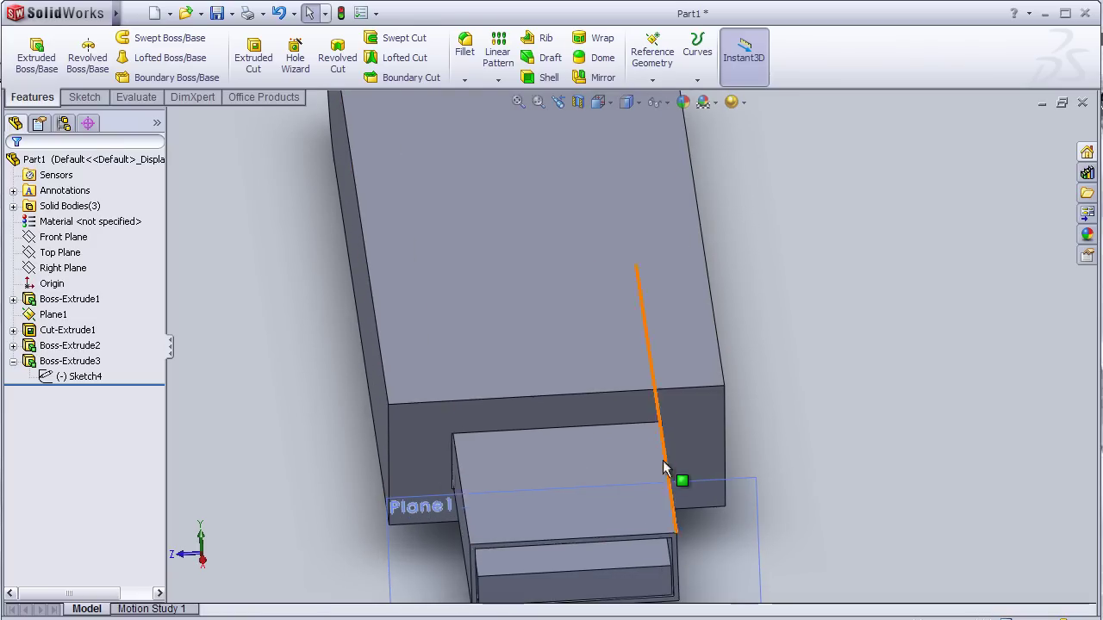
pyautogui.click(612, 453)
pyautogui.click(681, 402)
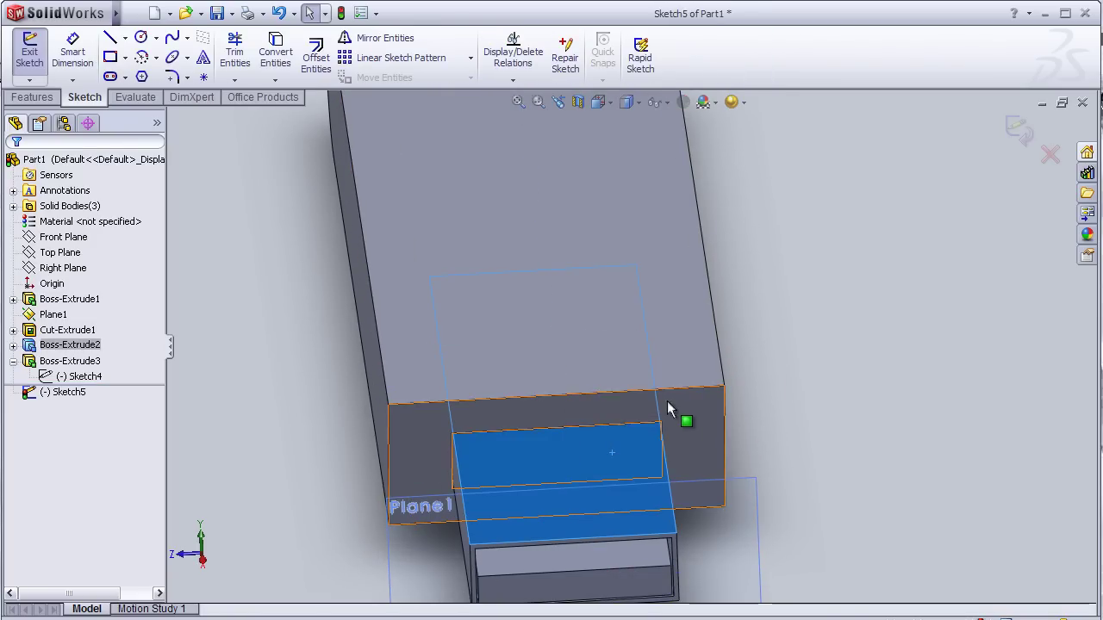
# Step: View the sketch face Normal To and zoom in on the connector
pyautogui.press('space')
pyautogui.click(694, 457)
pyautogui.scroll(-2, 888, 327)
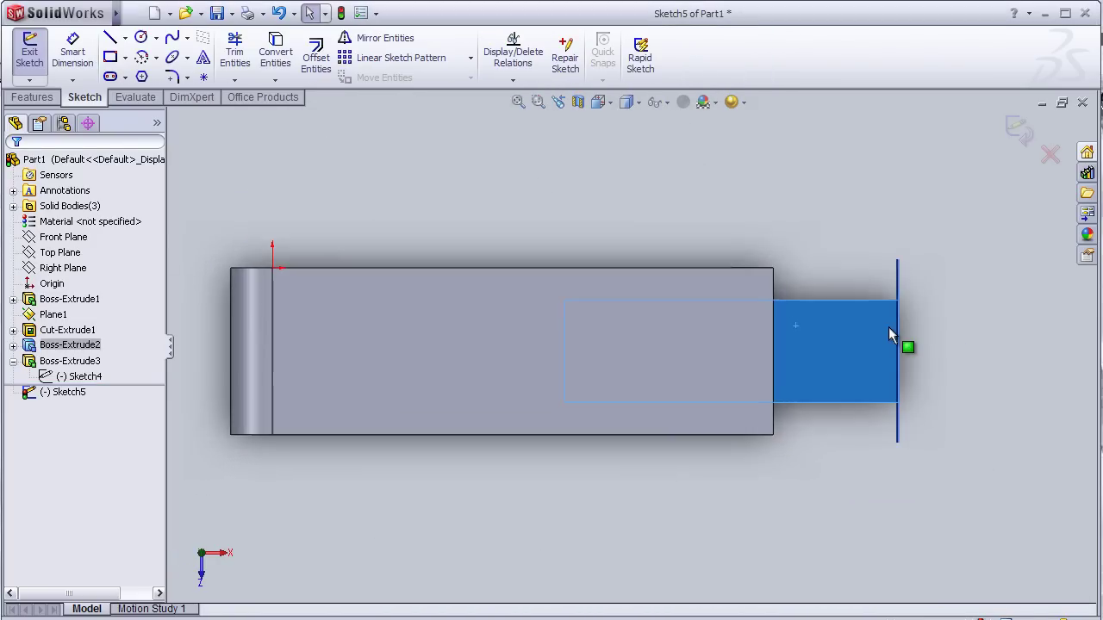
pyautogui.scroll(-1, 888, 326)
pyautogui.scroll(-1, 859, 329)
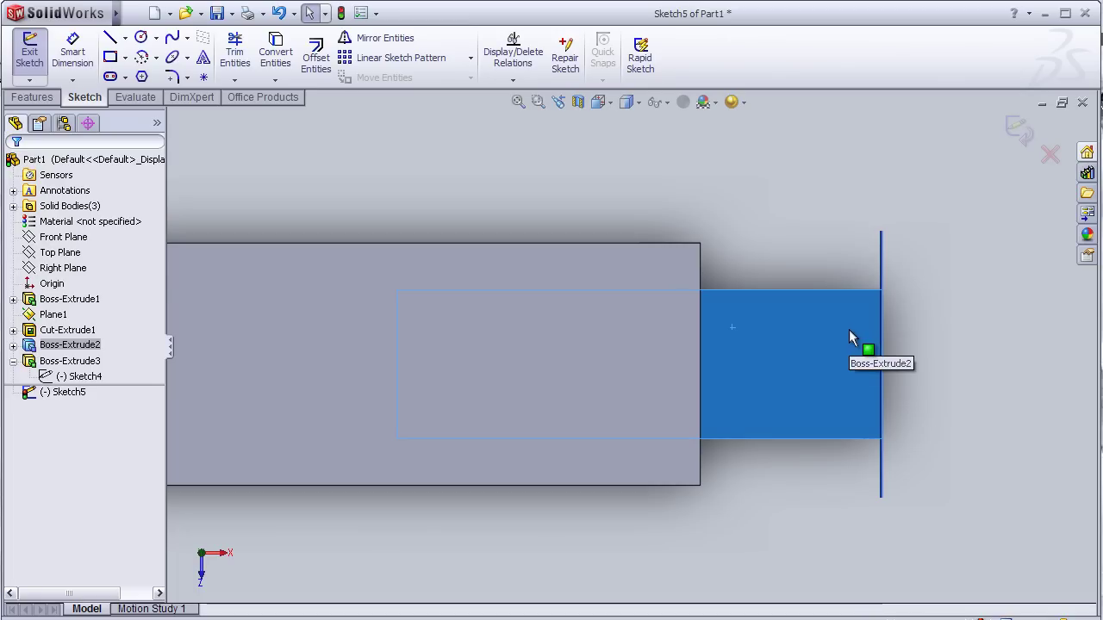
pyautogui.scroll(-1, 822, 340)
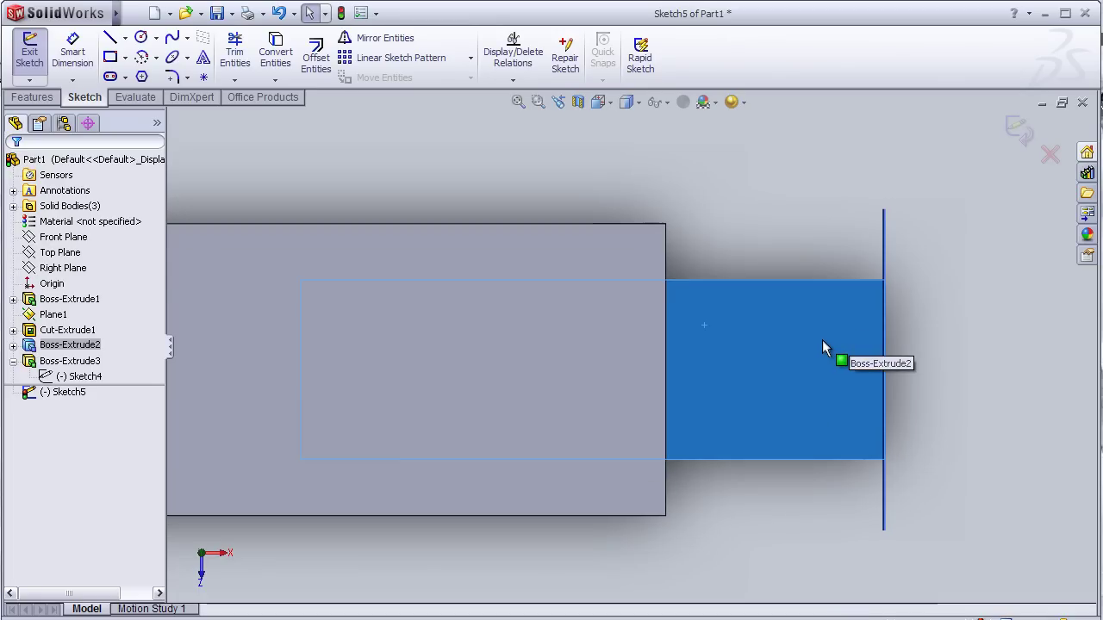
# Step: Draw a small corner rectangle on the connector face
pyautogui.click(113, 57)
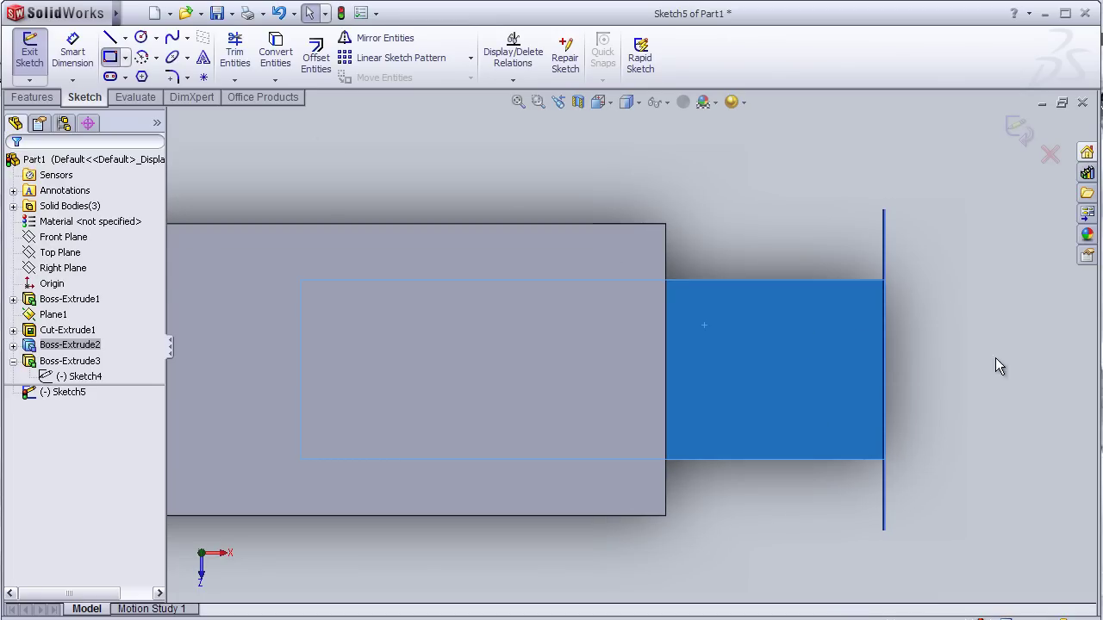
pyautogui.click(757, 323)
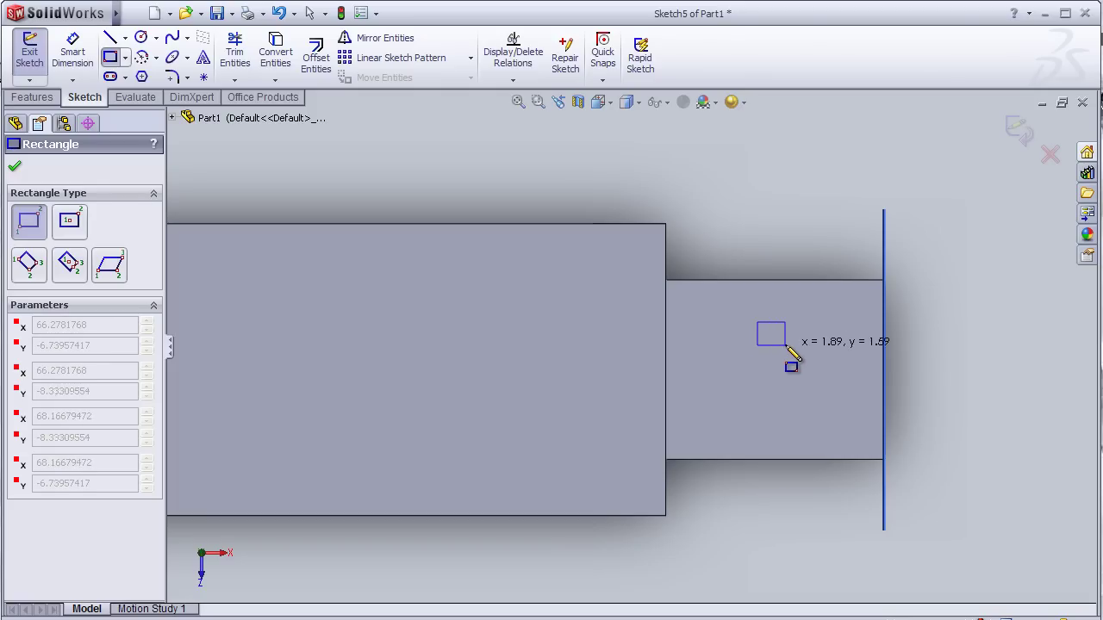
pyautogui.click(794, 349)
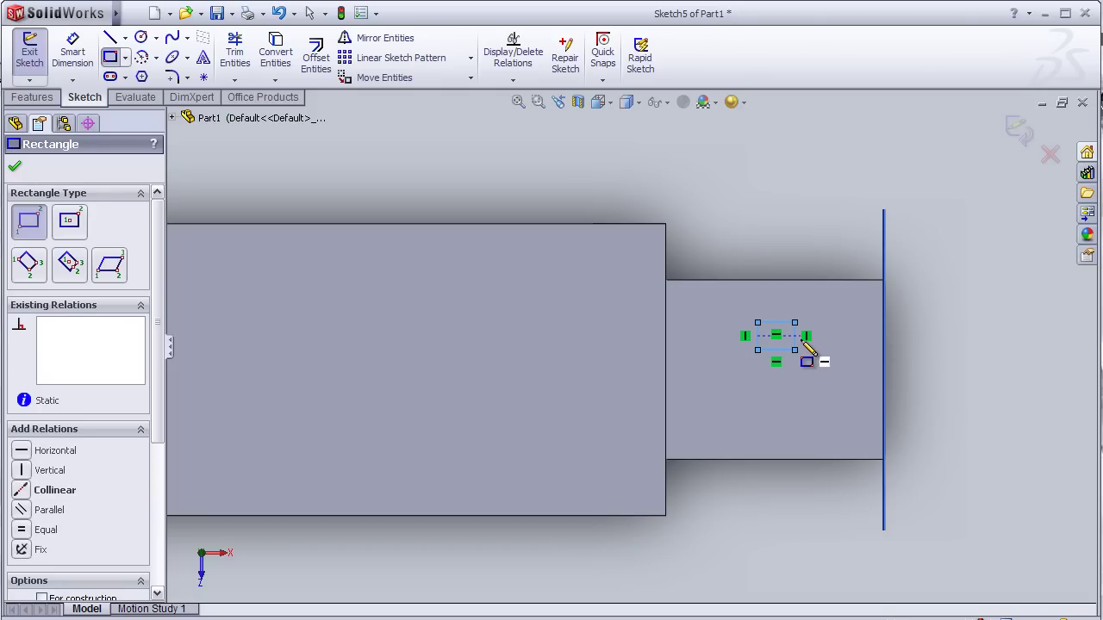
pyautogui.press('Escape')
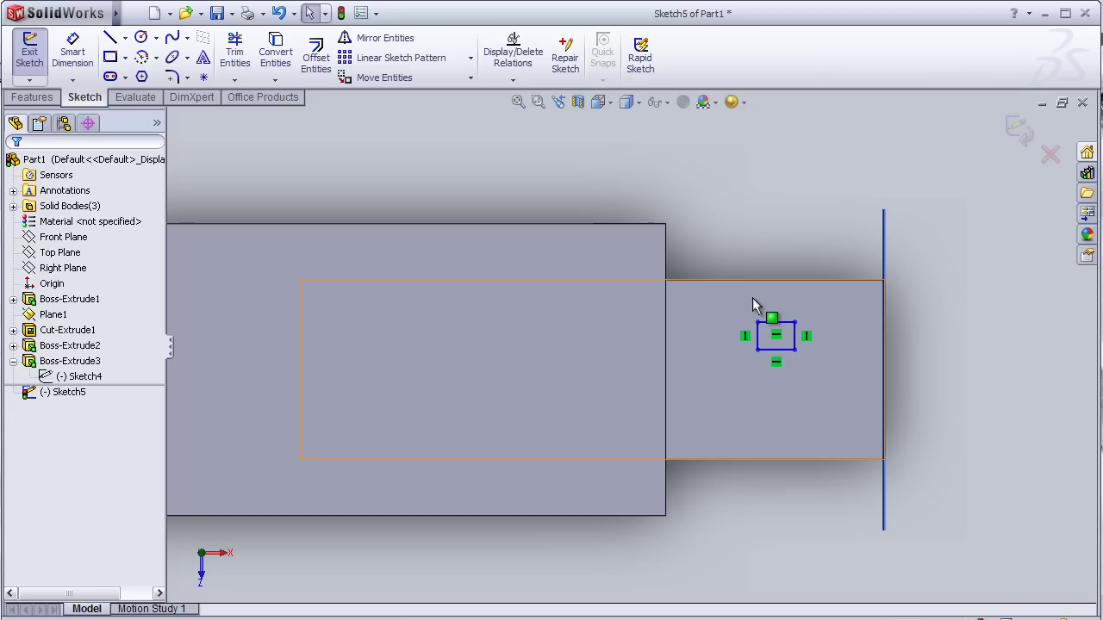
# Step: Draw a horizontal centerline from the connector's left edge to its right edge
pyautogui.click(125, 38)
pyautogui.click(142, 74)
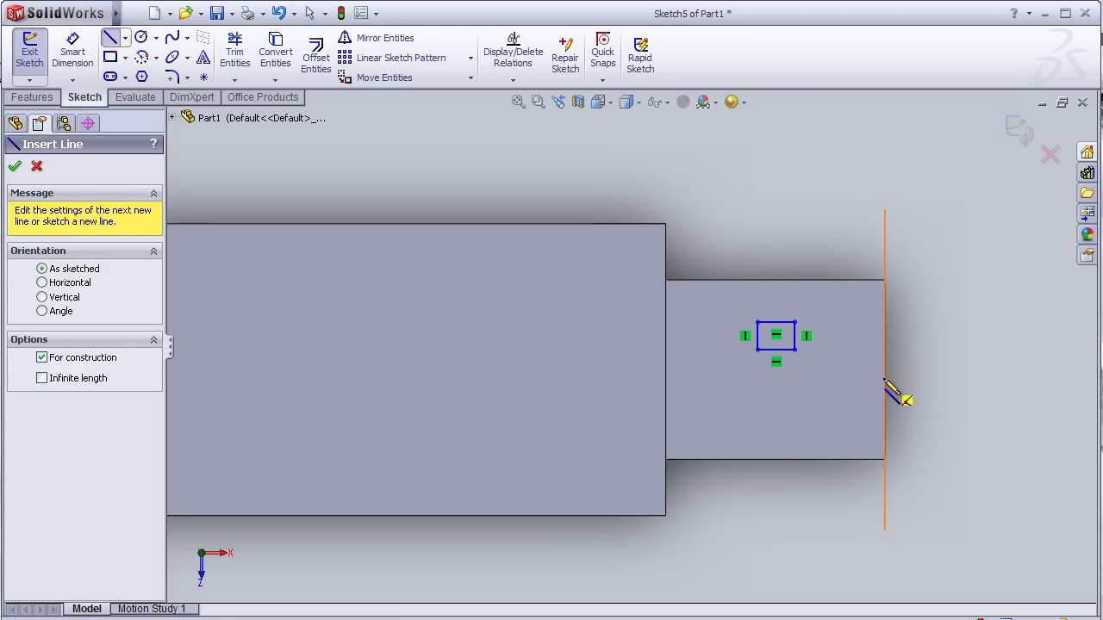
pyautogui.scroll(-2, 886, 386)
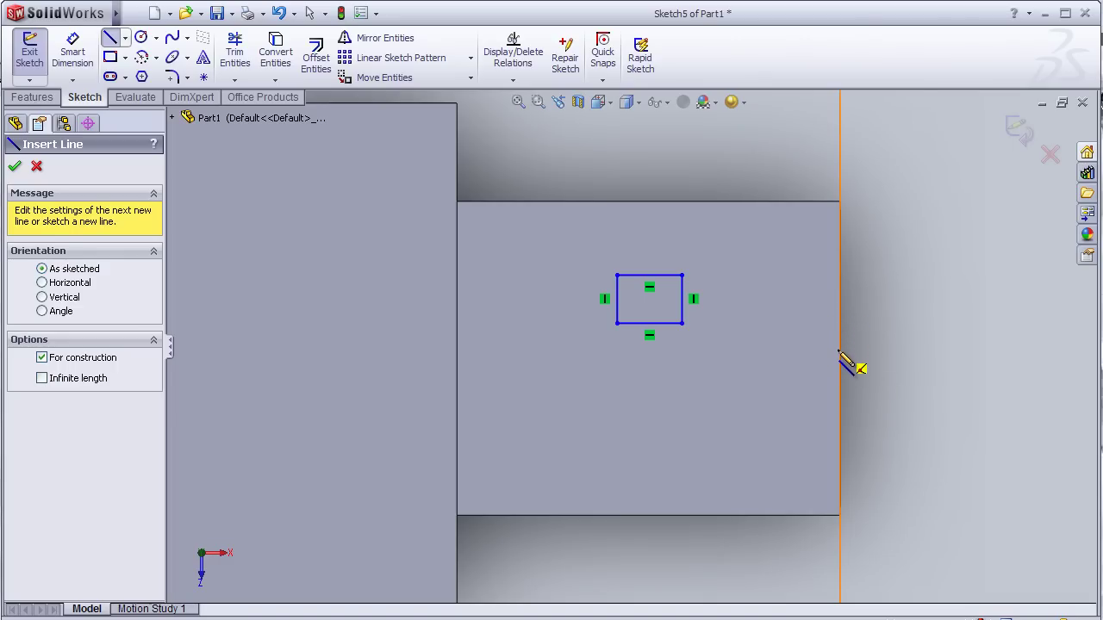
pyautogui.scroll(-3, 836, 379)
pyautogui.scroll(-1, 827, 379)
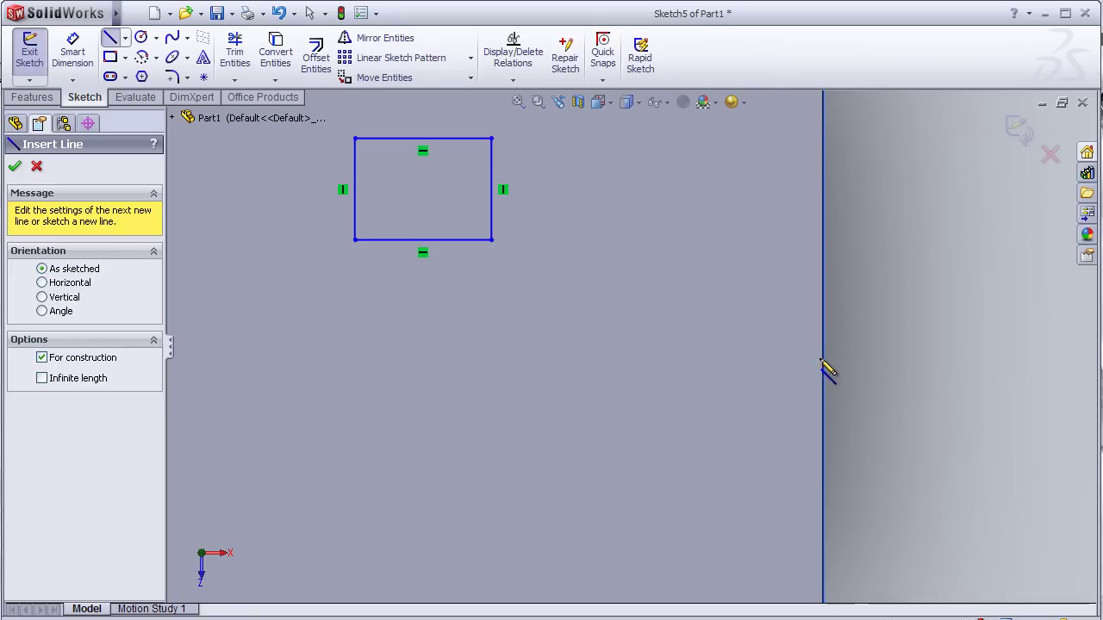
pyautogui.scroll(1, 827, 250)
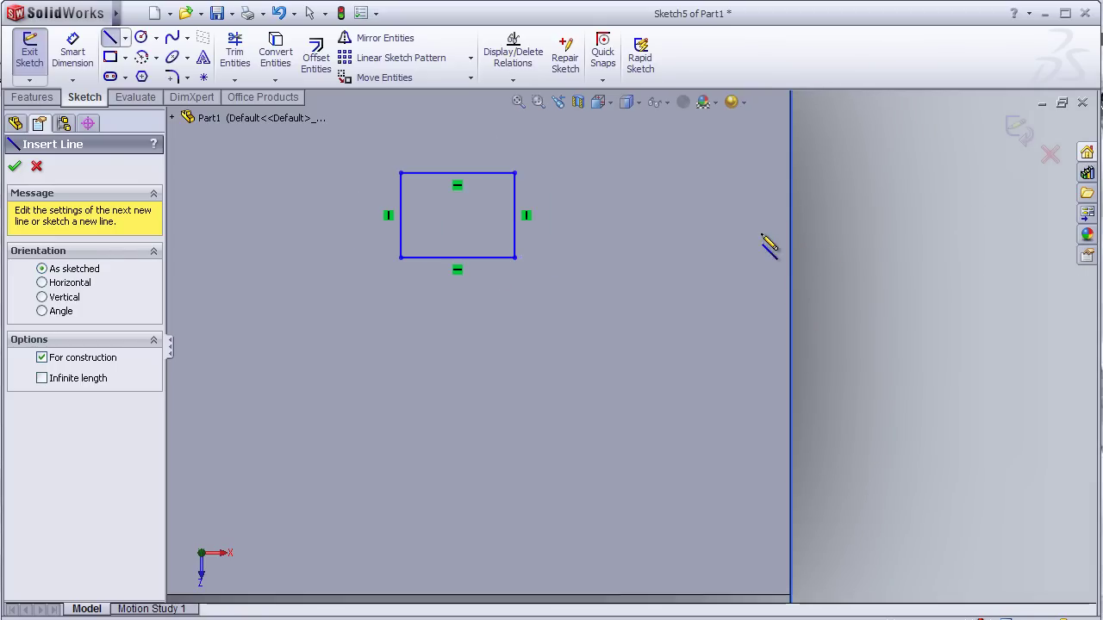
pyautogui.scroll(3, 762, 235)
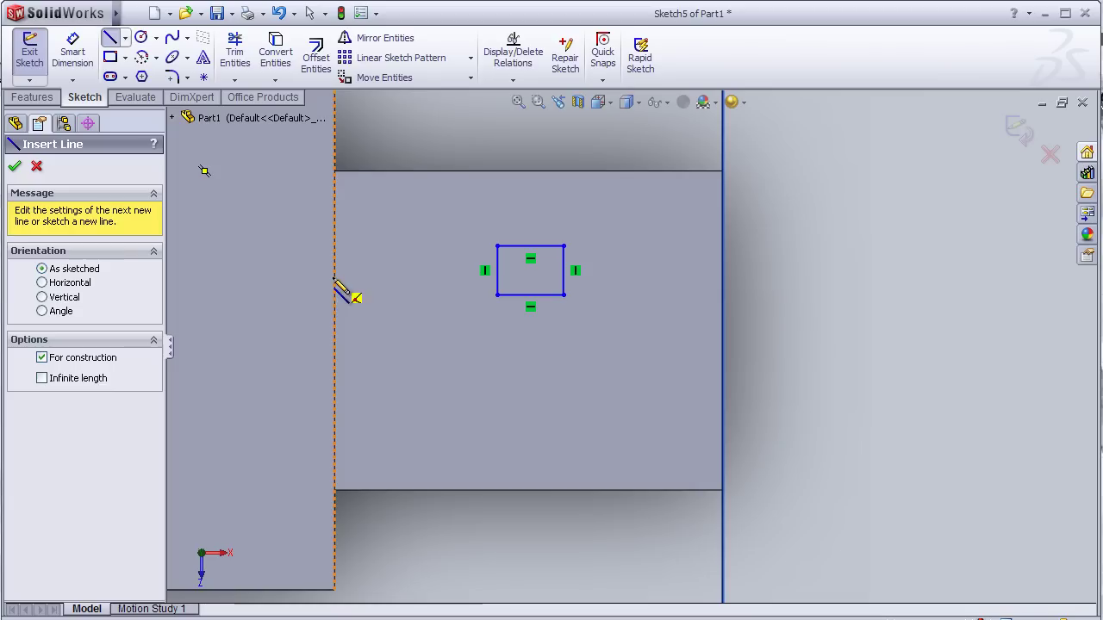
pyautogui.click(335, 330)
pyautogui.click(724, 330)
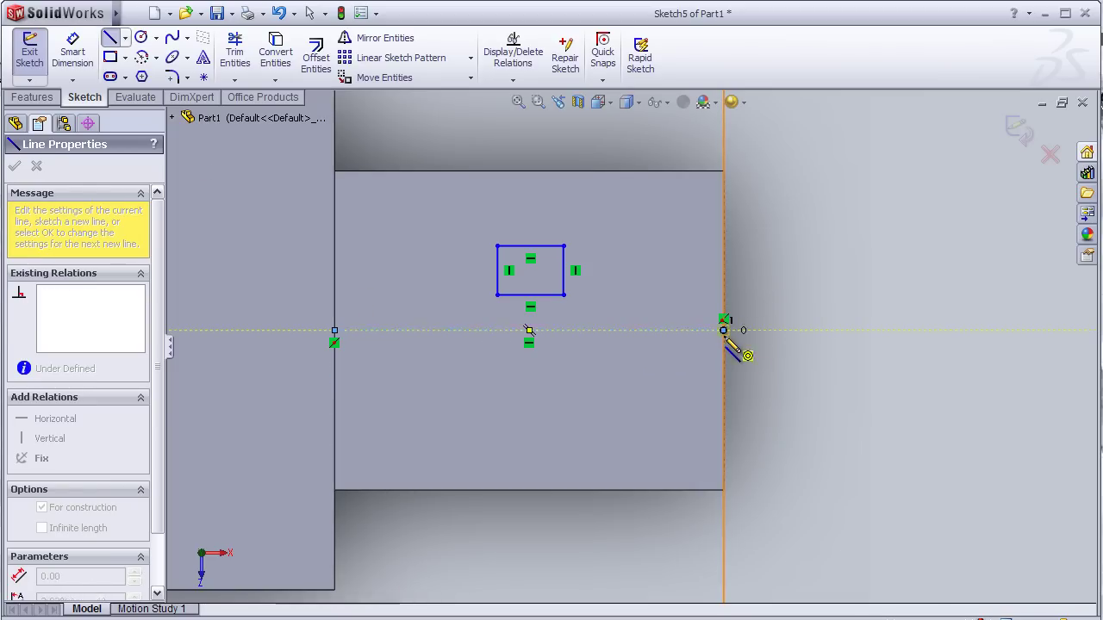
pyautogui.press('Escape')
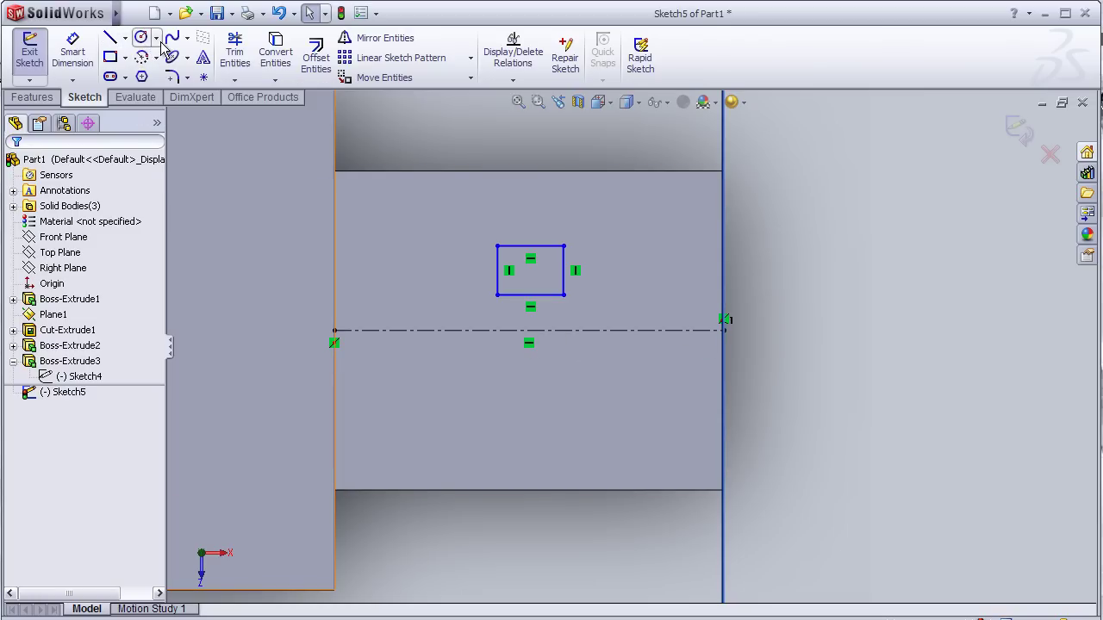
# Step: Draw a vertical centerline from the horizontal centerline's midpoint up past the rectangle
pyautogui.click(125, 38)
pyautogui.click(139, 74)
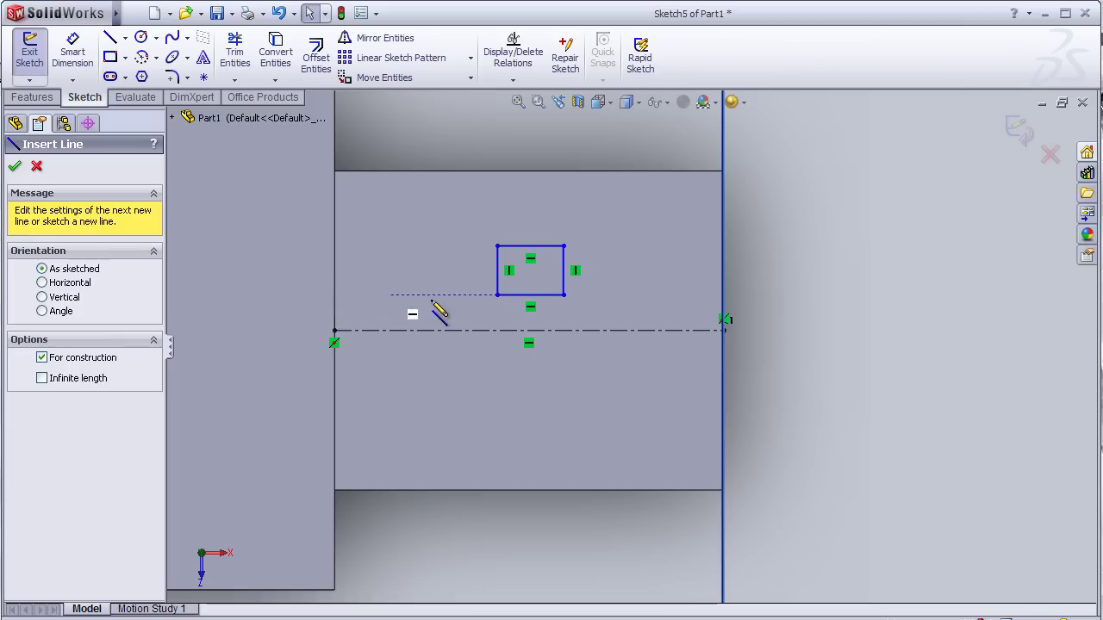
pyautogui.click(529, 330)
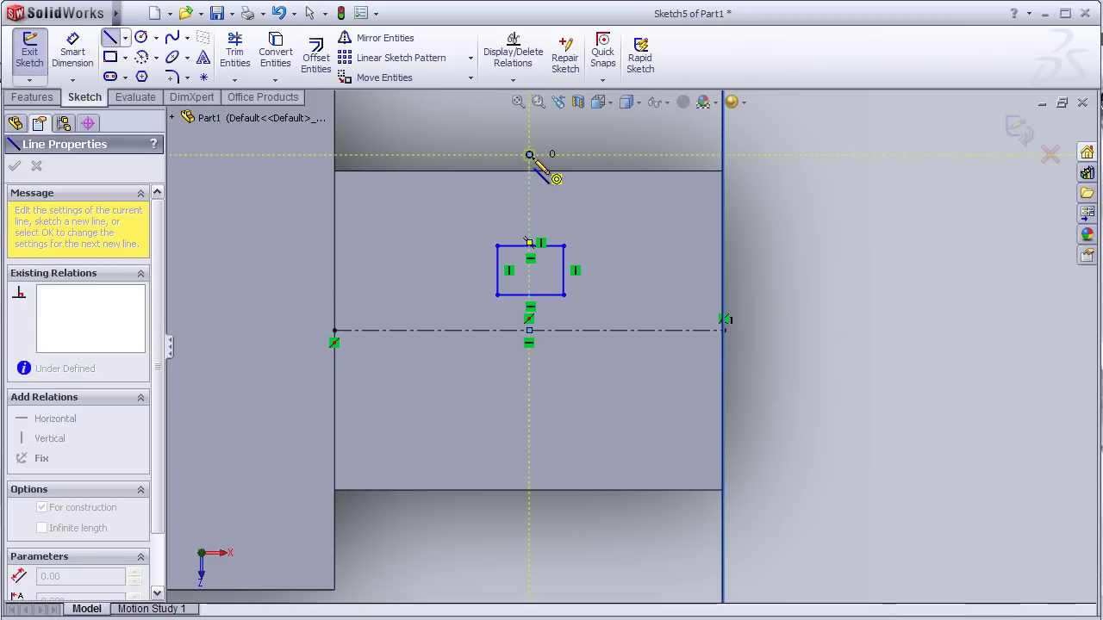
pyautogui.click(529, 156)
pyautogui.press('Escape')
# Step: Dimension the rectangle's top edge width at 2.500
pyautogui.click(74, 53)
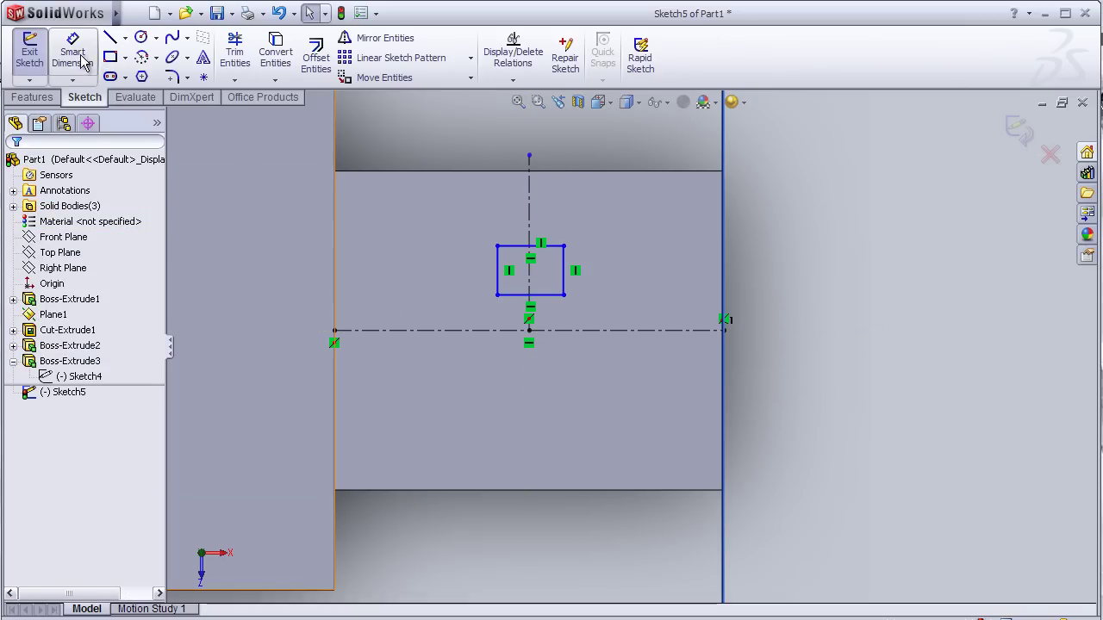
pyautogui.click(514, 247)
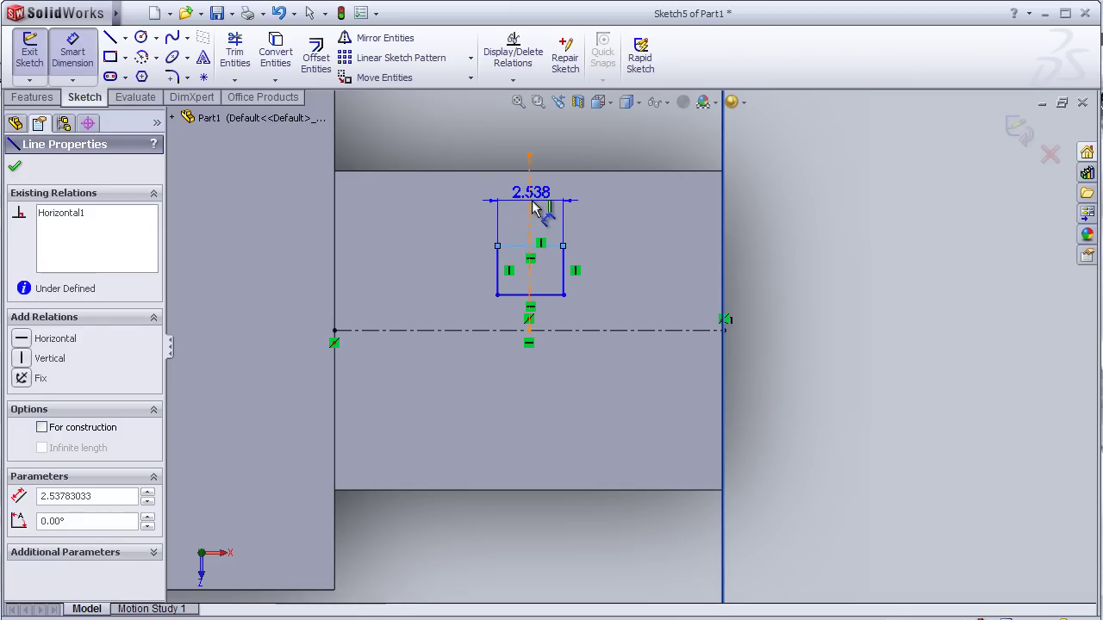
pyautogui.click(529, 157)
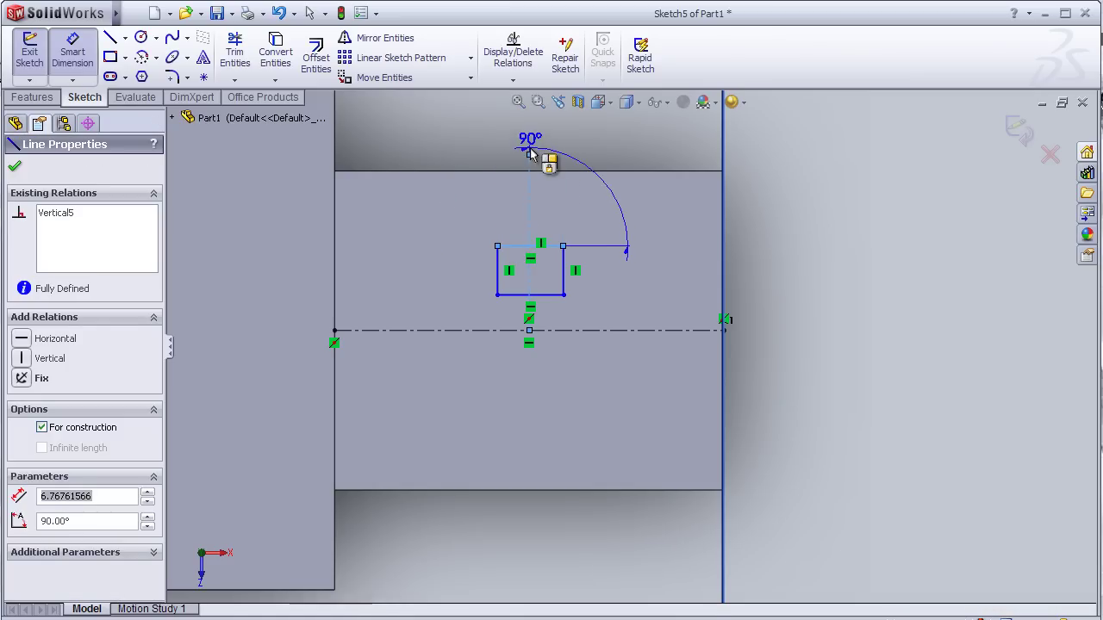
pyautogui.press('Escape')
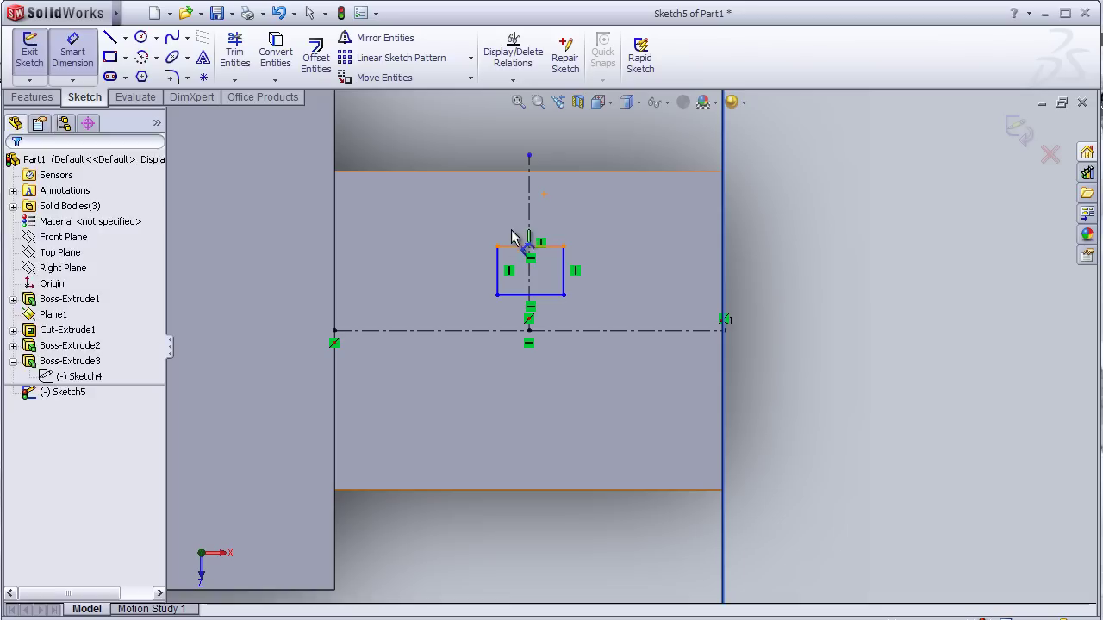
pyautogui.click(516, 246)
pyautogui.click(521, 231)
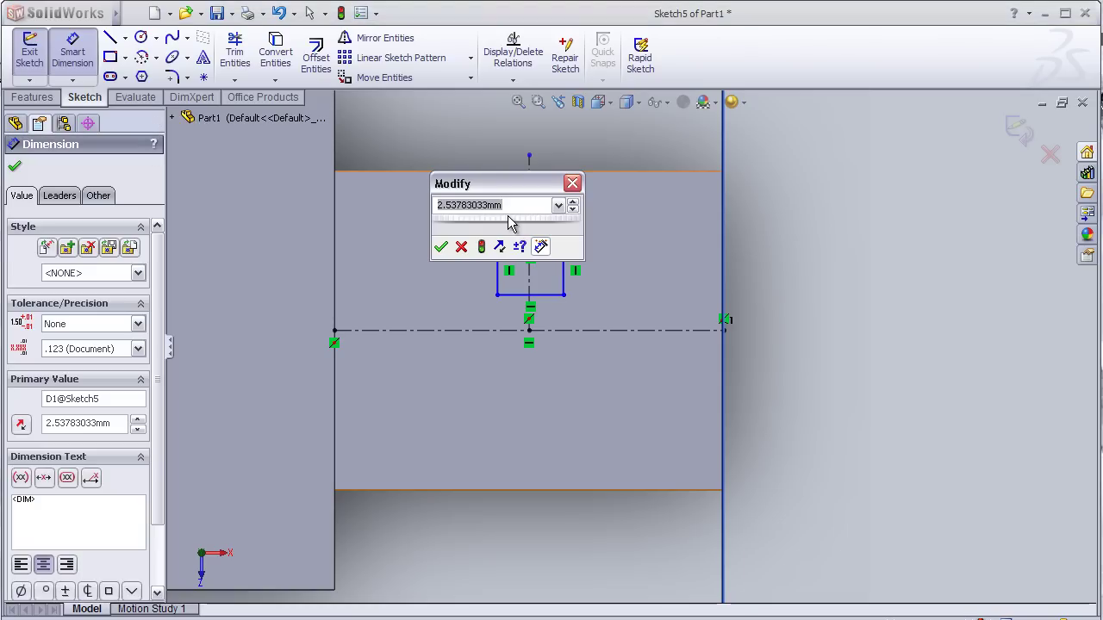
pyautogui.press('Return')
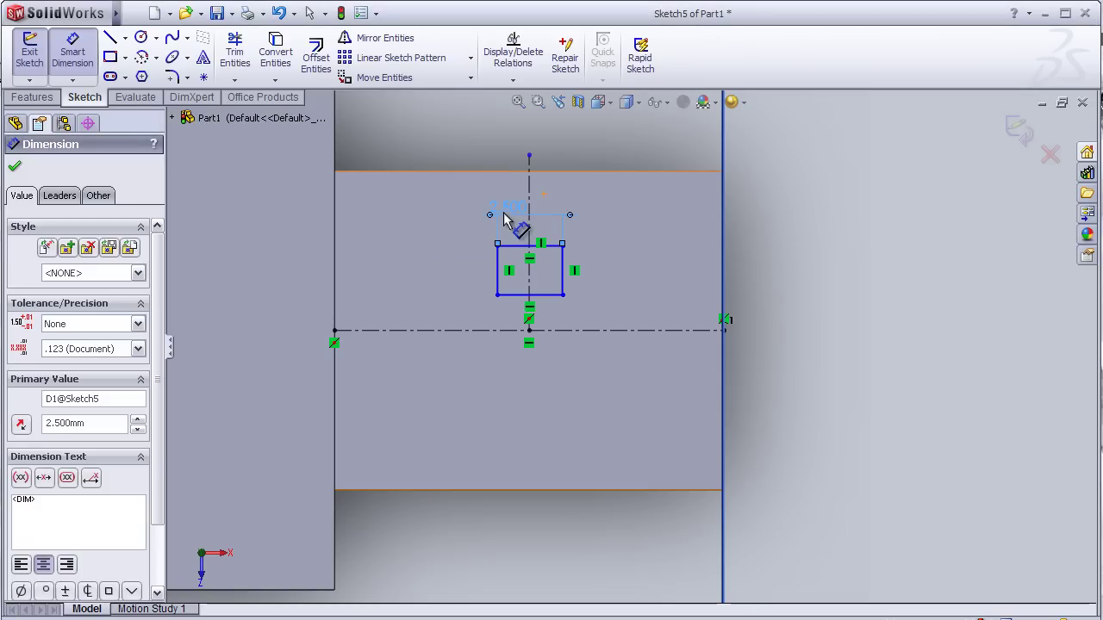
# Step: Dimension the height 2.500 and 1 mm centerline offset, then reopen the width dimension
pyautogui.click(497, 284)
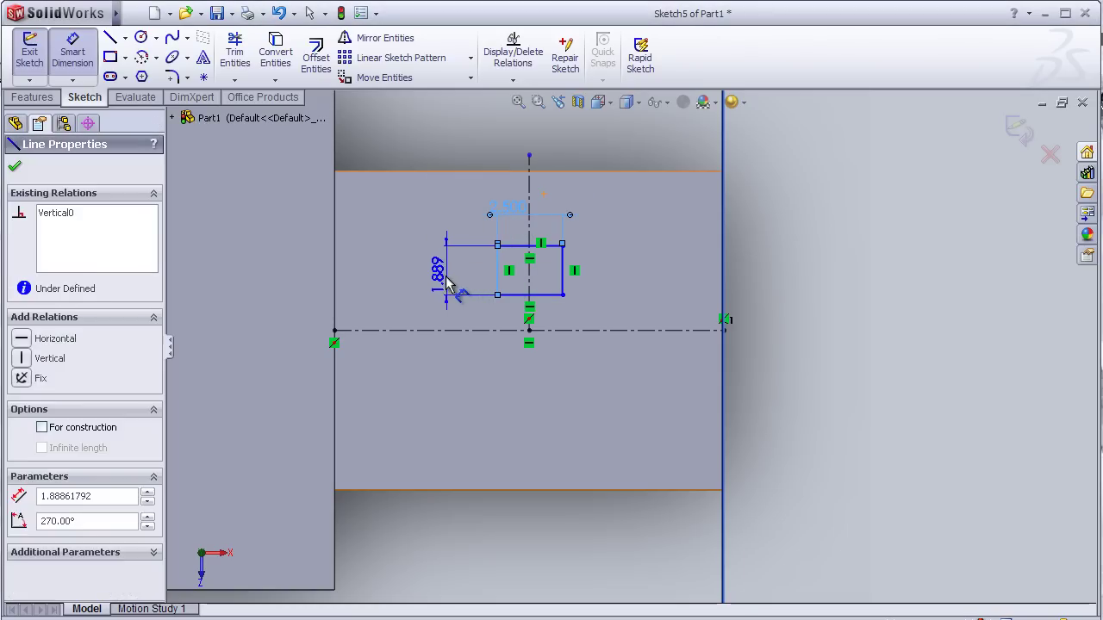
pyautogui.click(450, 288)
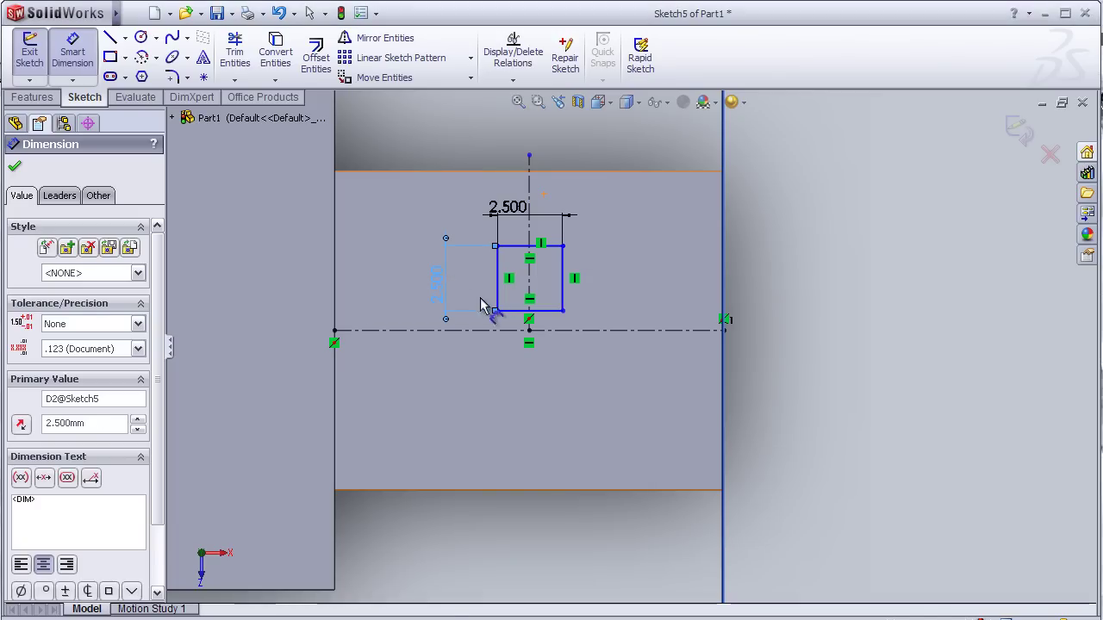
pyautogui.click(513, 331)
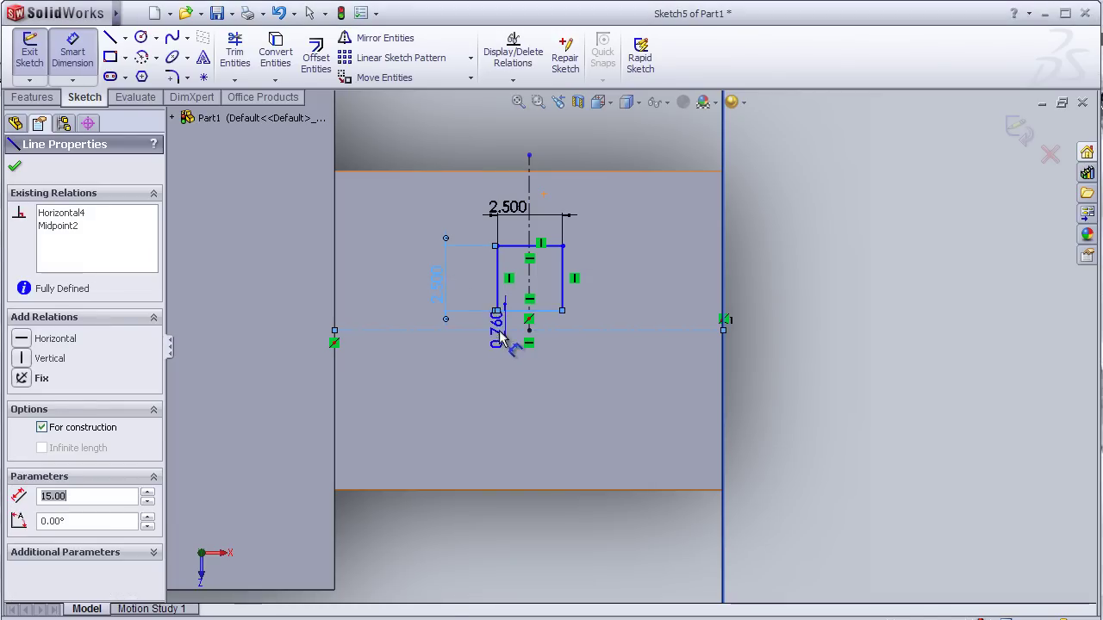
pyautogui.click(401, 327)
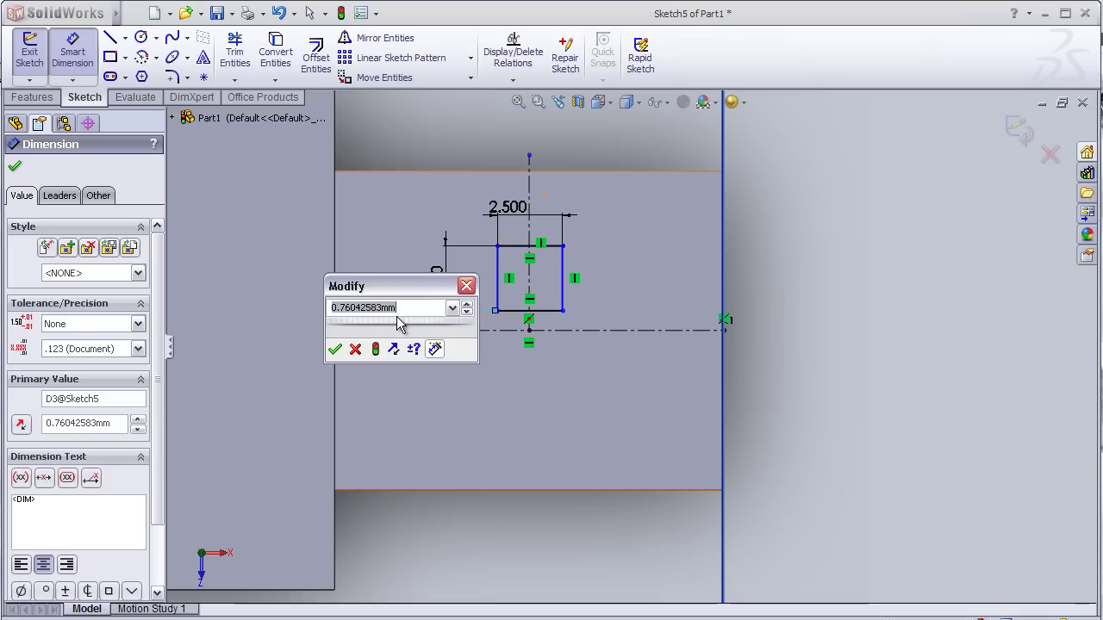
pyautogui.write('1')
pyautogui.press('Return')
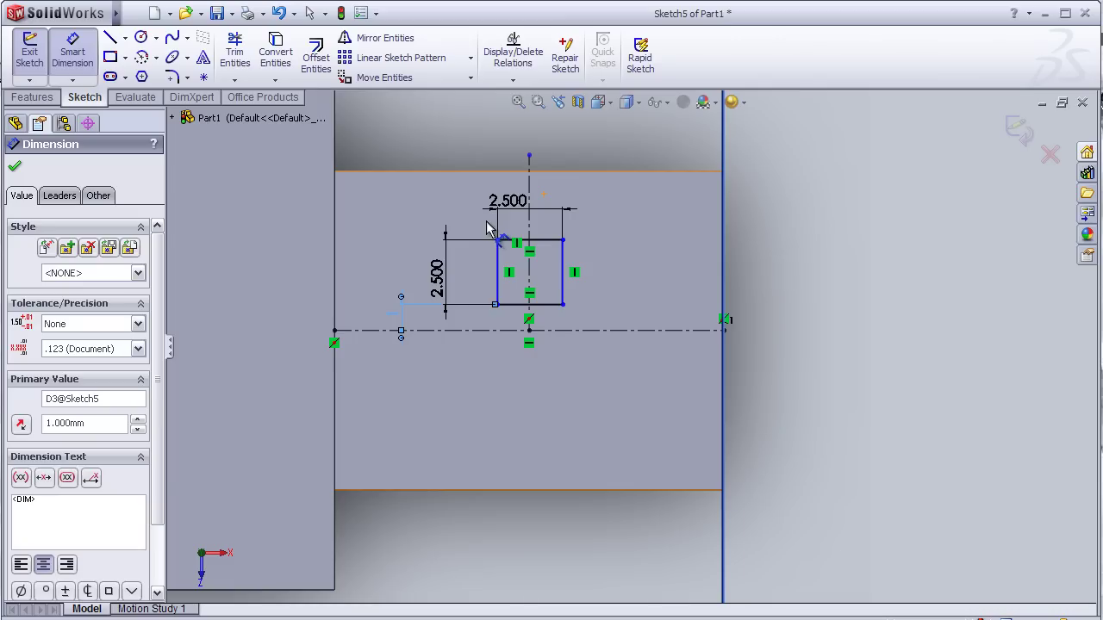
pyautogui.click(518, 220)
pyautogui.doubleClick(510, 216)
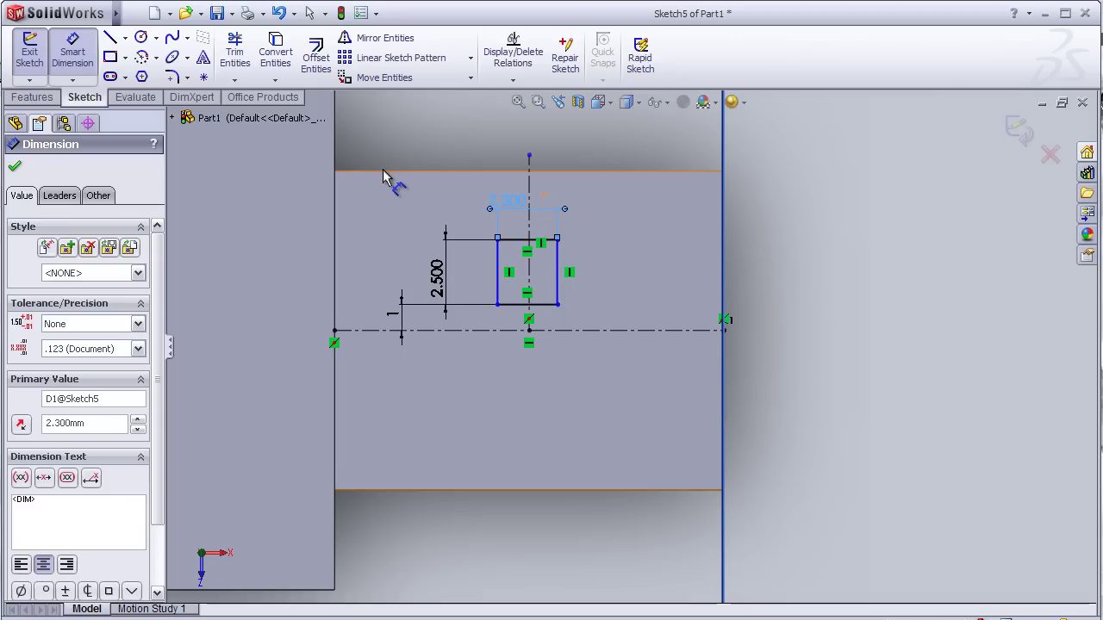
# Step: Mirror the rectangle's four edges about the horizontal centerline
pyautogui.click(385, 37)
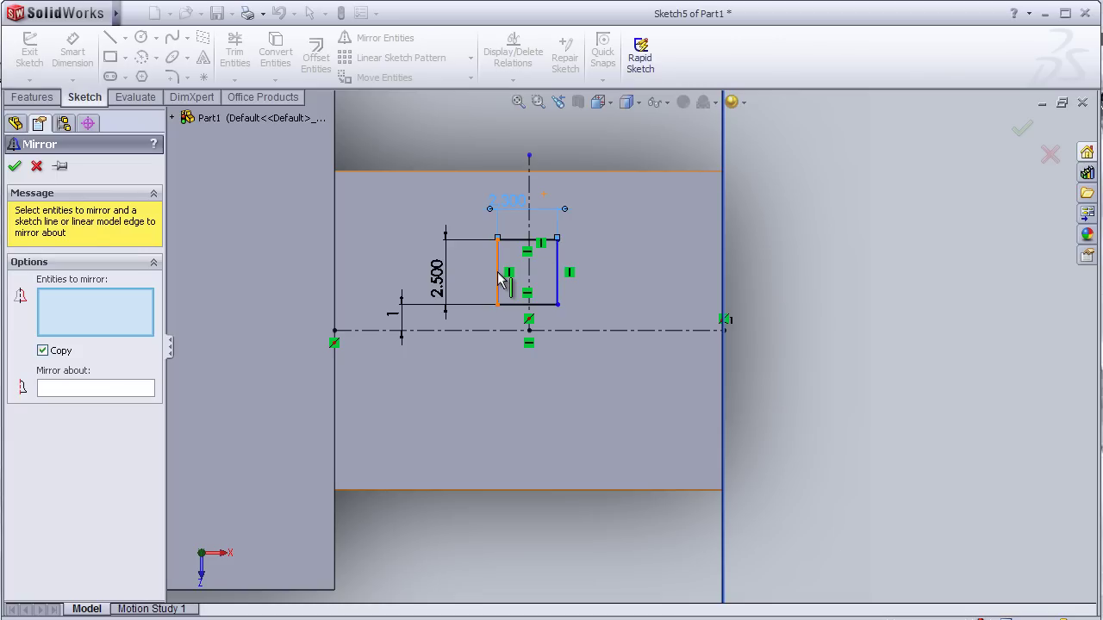
pyautogui.click(499, 278)
pyautogui.click(527, 240)
pyautogui.click(558, 274)
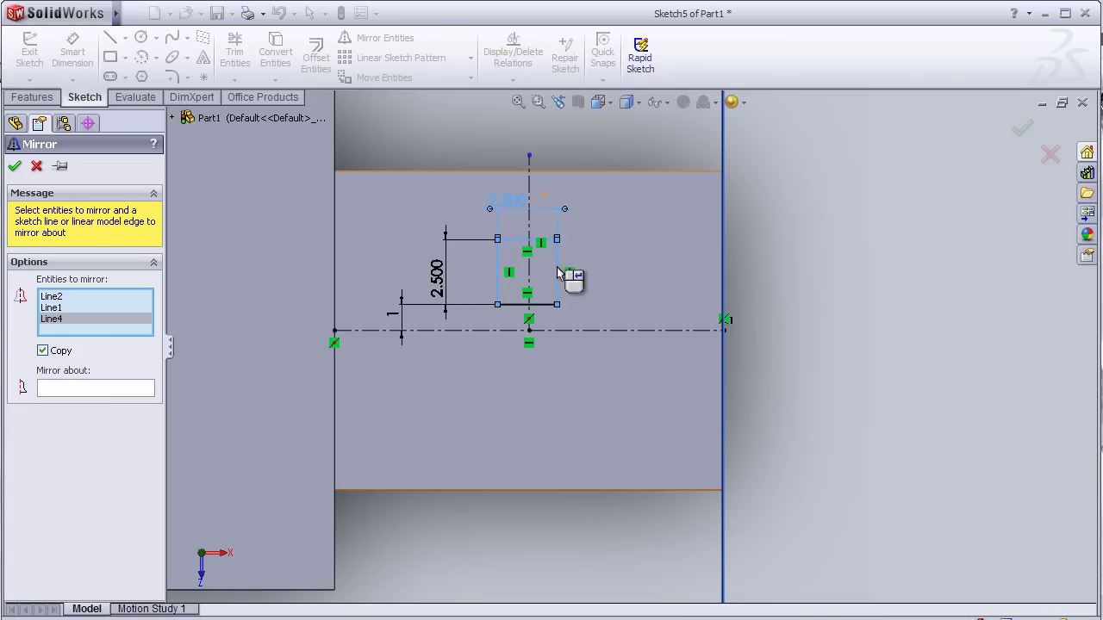
pyautogui.click(548, 304)
pyautogui.click(107, 395)
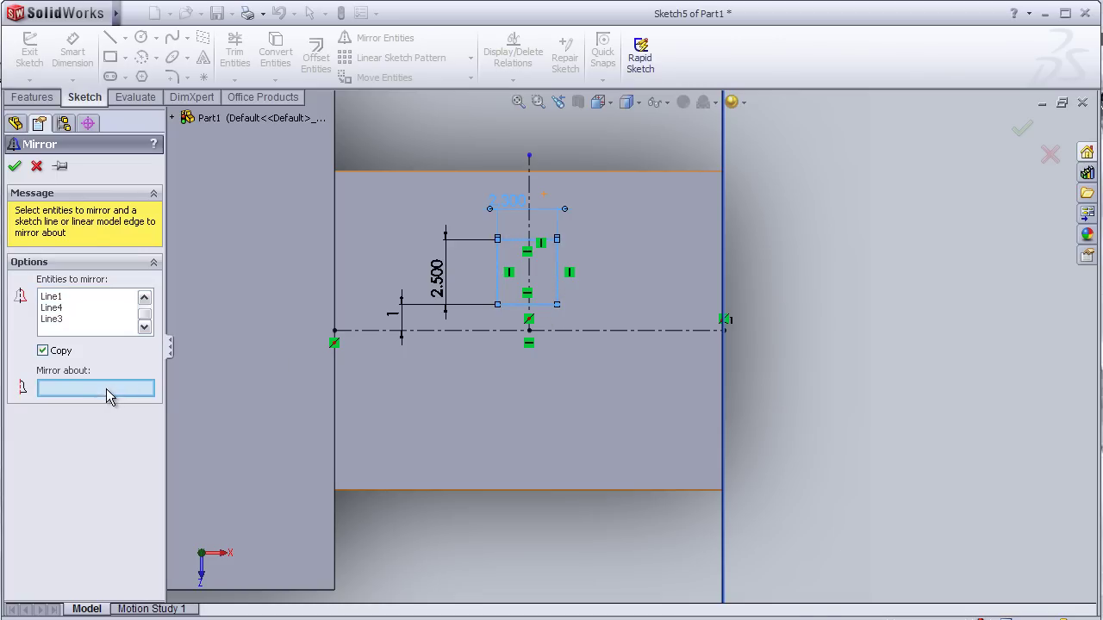
pyautogui.click(440, 331)
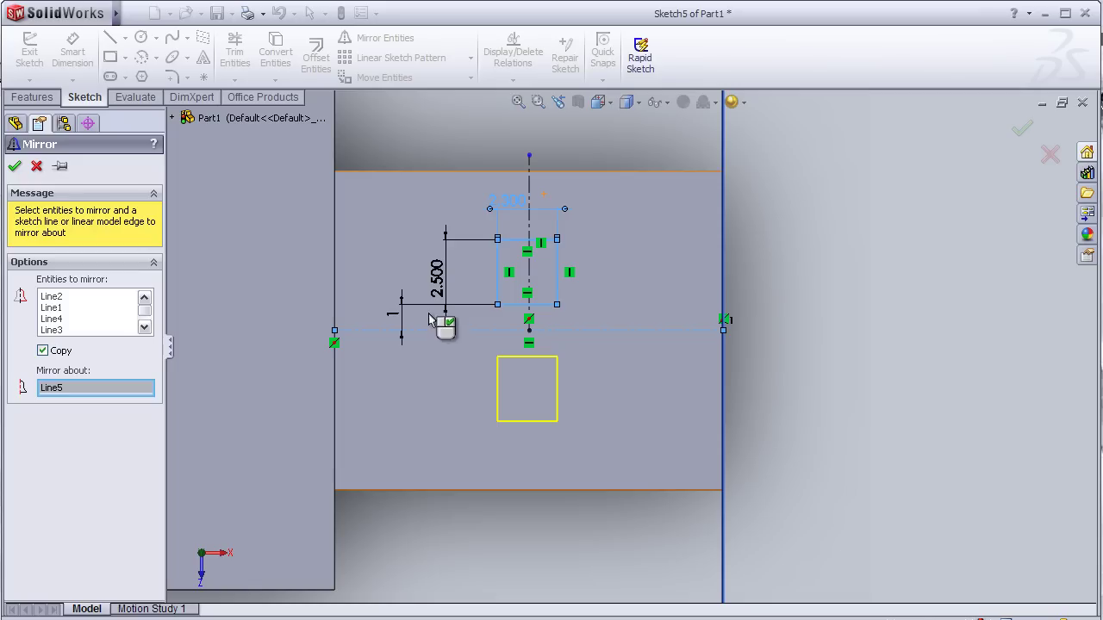
pyautogui.click(32, 97)
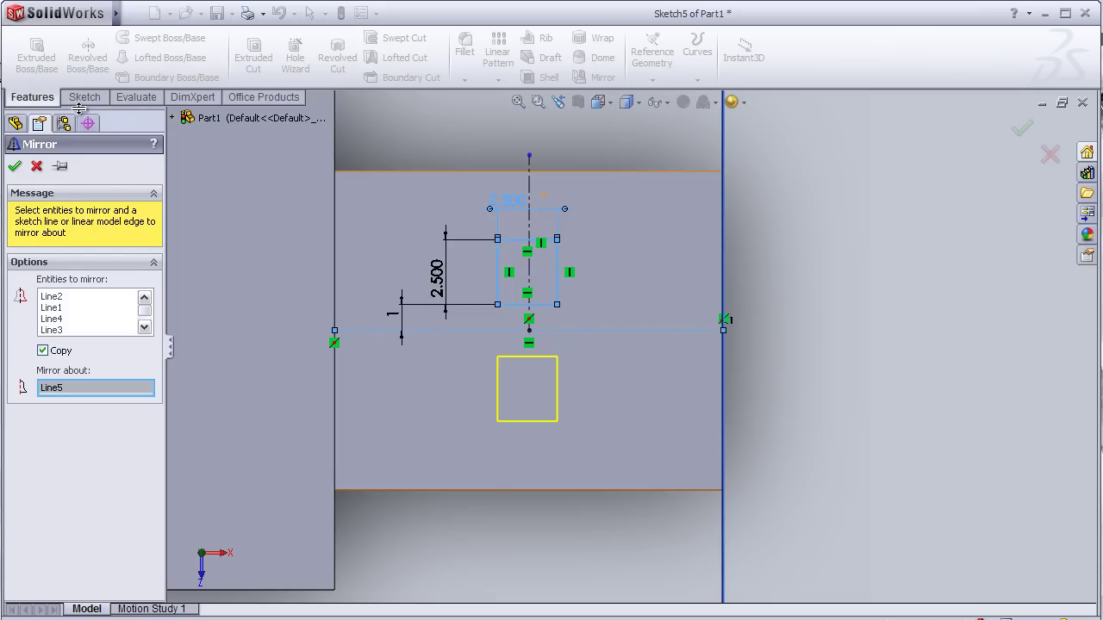
pyautogui.click(1023, 131)
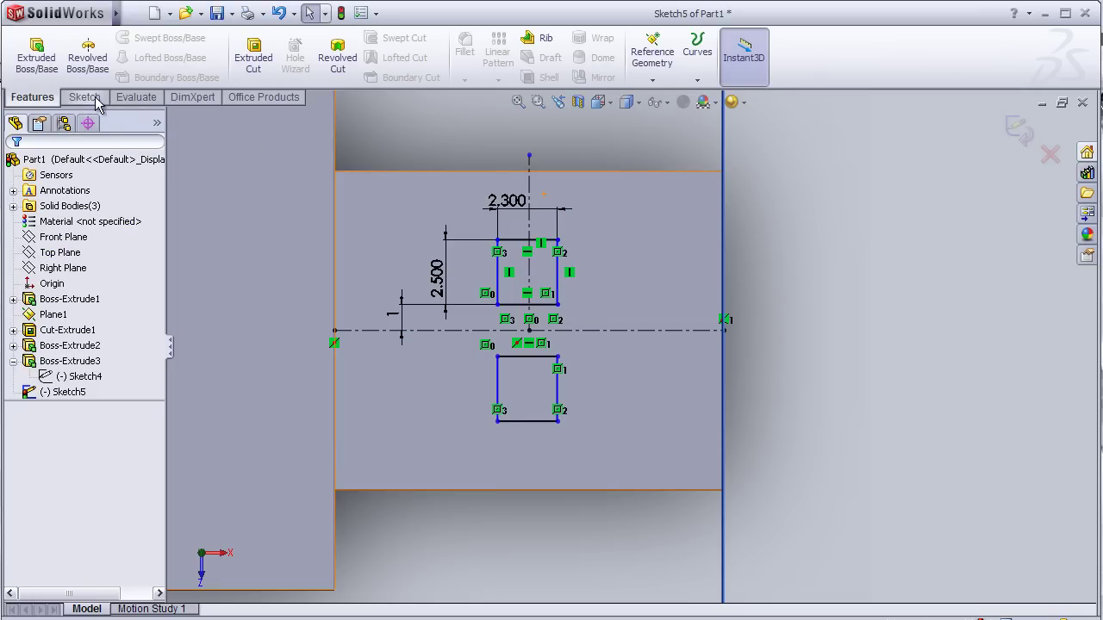
# Step: Switch between CommandManager tabs and start an Extruded Cut
pyautogui.click(136, 97)
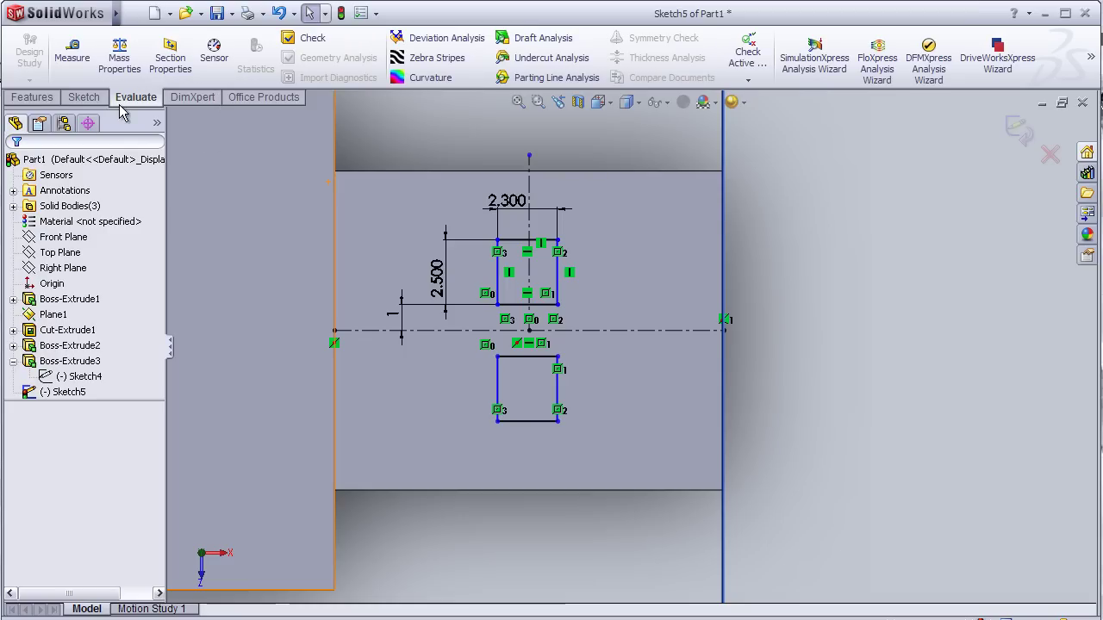
pyautogui.click(84, 97)
pyautogui.click(32, 96)
pyautogui.click(254, 52)
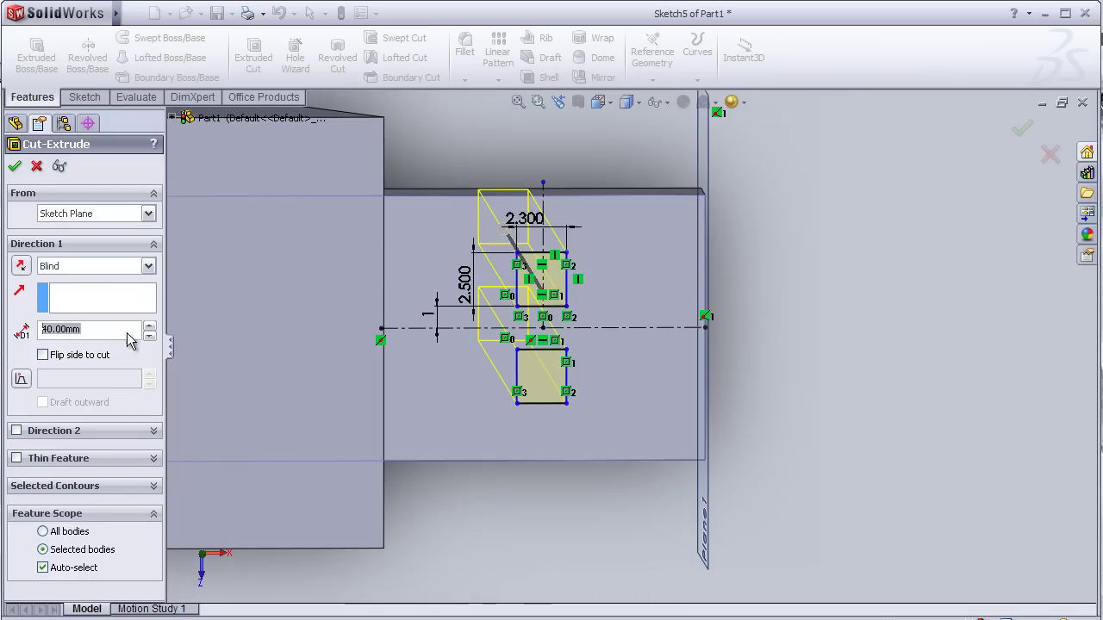
# Step: Enter a 0.1 mm depth, then set the cut to Up To Next and check the preview
pyautogui.write('0,1')
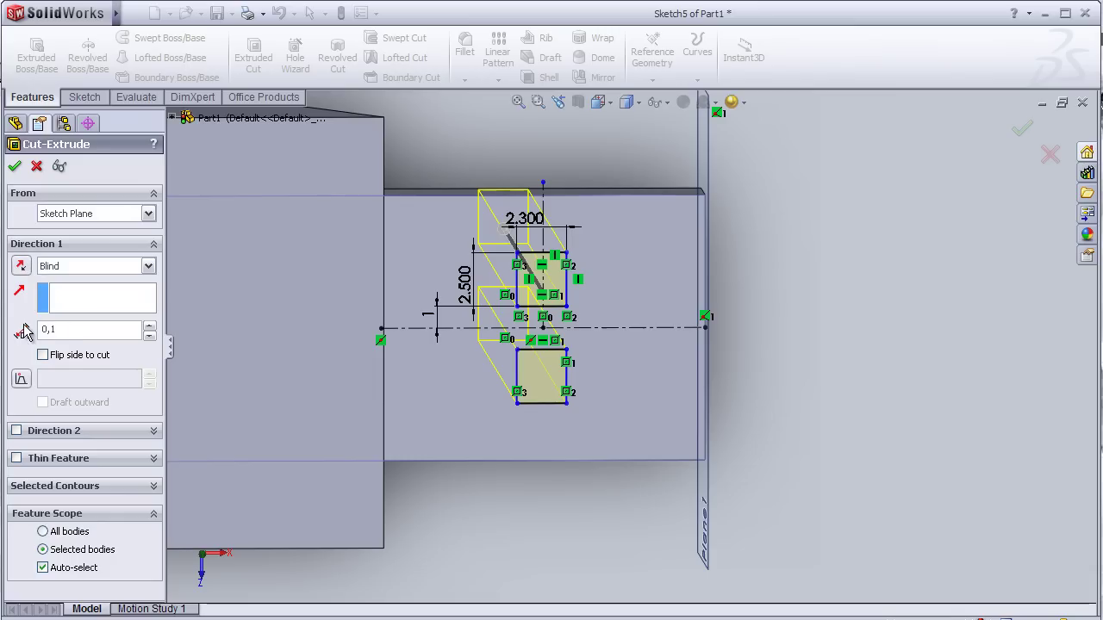
pyautogui.press('Return')
pyautogui.moveTo(800, 337)
pyautogui.mouseDown(button='middle')
pyautogui.moveTo(660, 345)
pyautogui.moveTo(153, 226)
pyautogui.mouseUp(button='middle')
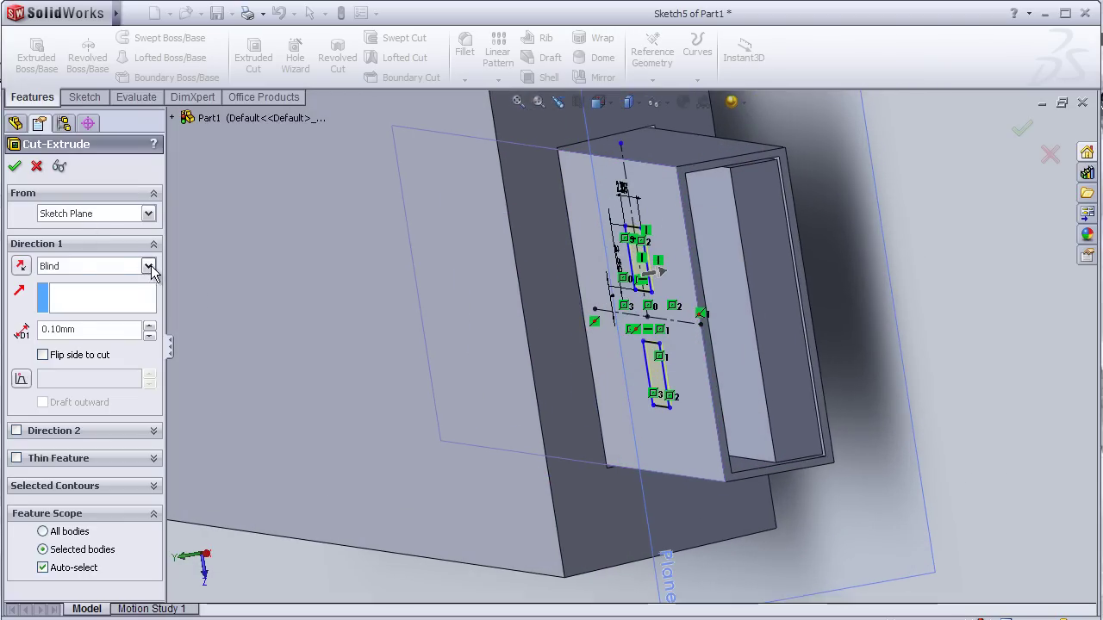
pyautogui.click(149, 267)
pyautogui.click(134, 304)
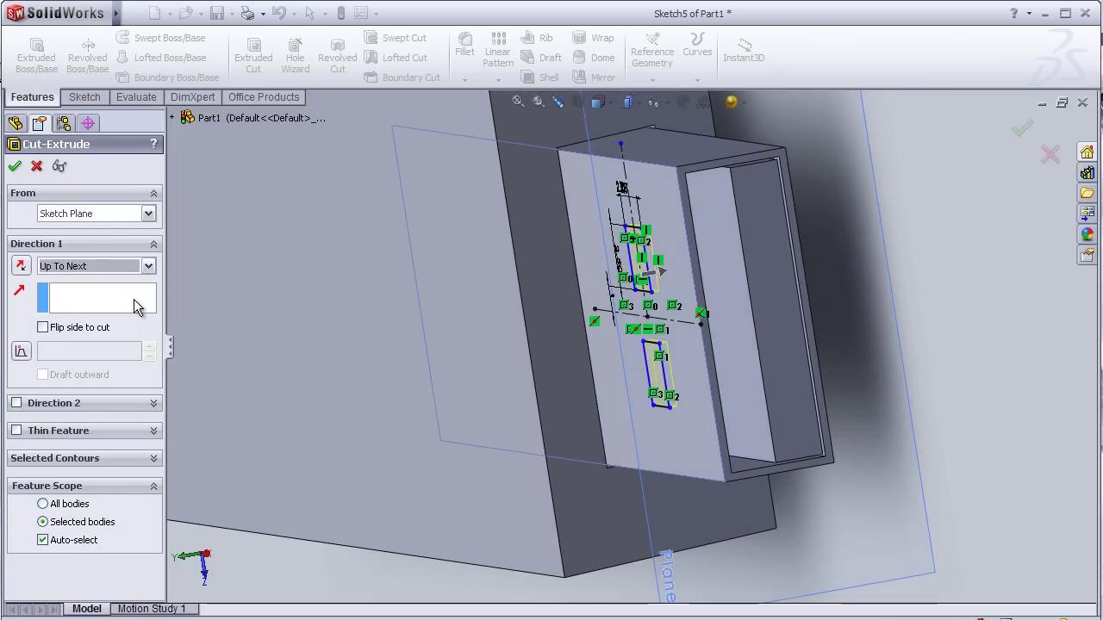
pyautogui.moveTo(939, 306)
pyautogui.mouseDown(button='middle')
pyautogui.moveTo(935, 296)
pyautogui.moveTo(913, 370)
pyautogui.moveTo(850, 308)
pyautogui.mouseUp(button='middle')
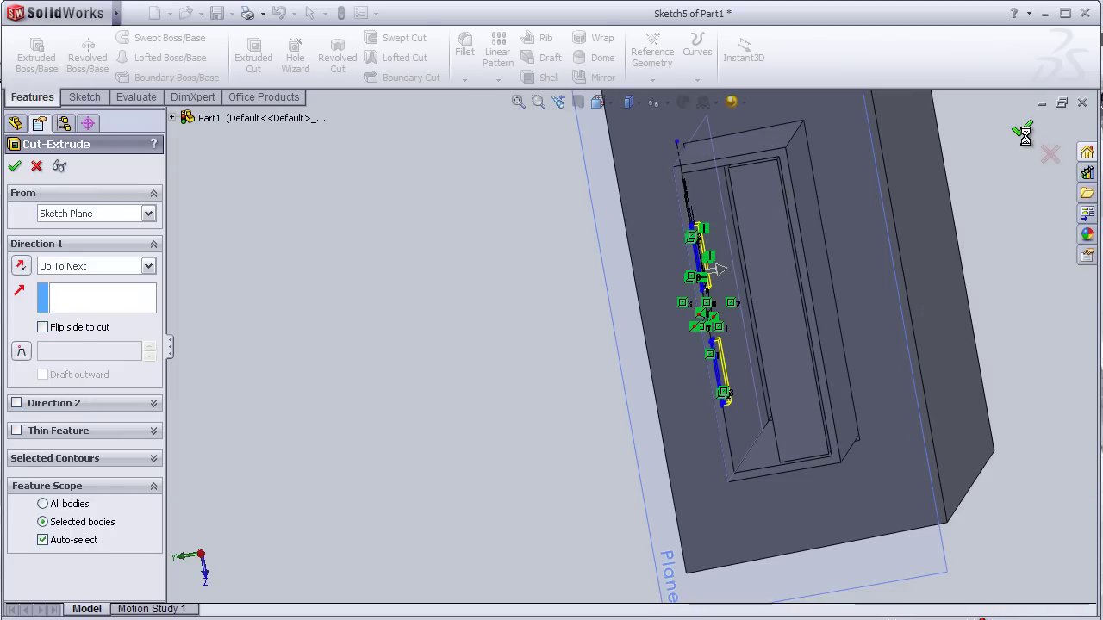
pyautogui.moveTo(452, 378); pyautogui.dragTo(474, 401, button='middle')
# Step: Orbit around the part to inspect the two square holes in the connector's top wall
pyautogui.scroll(3, 475, 402)
pyautogui.moveTo(601, 497); pyautogui.dragTo(678, 399, button='middle')
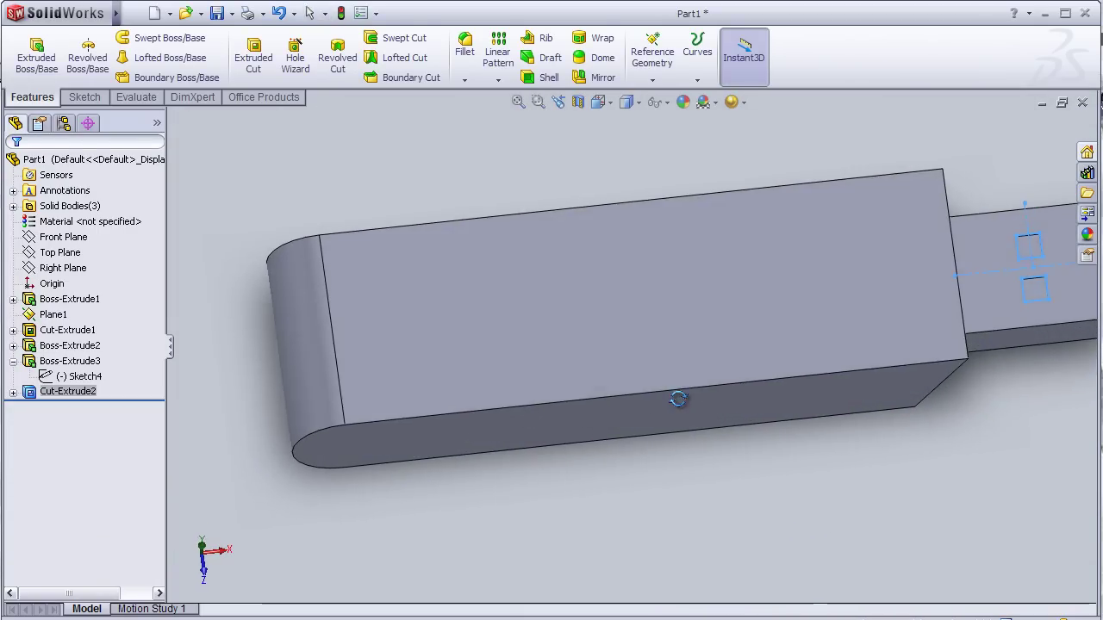
pyautogui.moveTo(836, 413)
pyautogui.mouseDown(button='middle')
pyautogui.moveTo(910, 438)
pyautogui.moveTo(780, 430)
pyautogui.moveTo(913, 437)
pyautogui.mouseUp(button='middle')
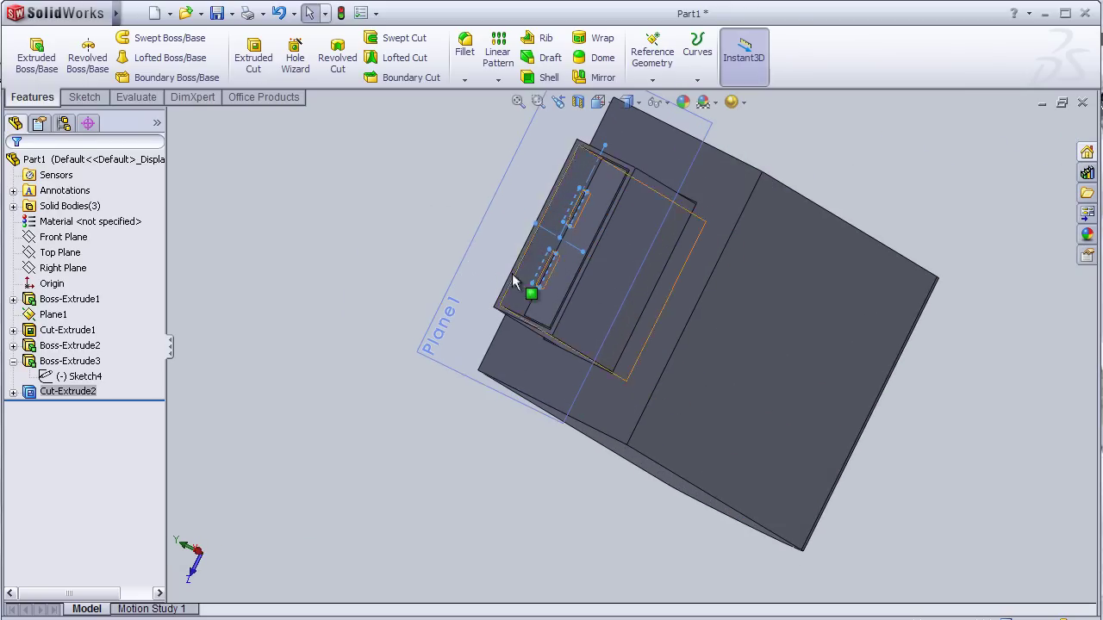
pyautogui.moveTo(436, 250); pyautogui.dragTo(534, 337, button='middle')
pyautogui.moveTo(531, 444)
pyautogui.mouseDown(button='middle')
pyautogui.moveTo(571, 442)
pyautogui.moveTo(574, 401)
pyautogui.moveTo(557, 382)
pyautogui.moveTo(523, 384)
pyautogui.moveTo(566, 425)
pyautogui.mouseUp(button='middle')
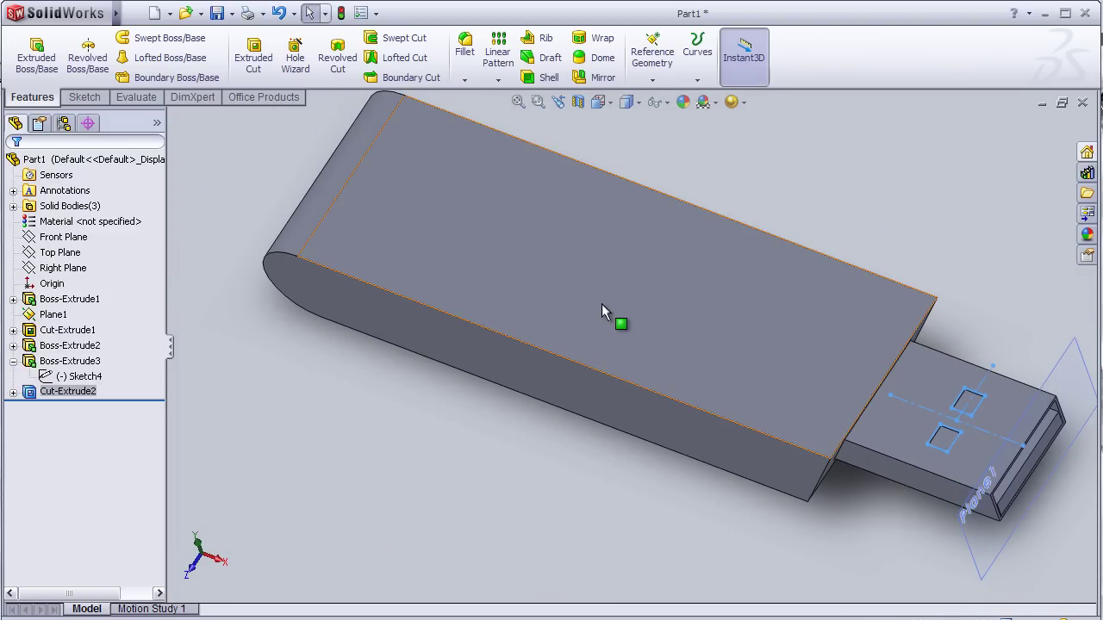
pyautogui.click(601, 309)
# Step: Start a new sketch on the body's top face and view it Normal To
pyautogui.click(646, 249)
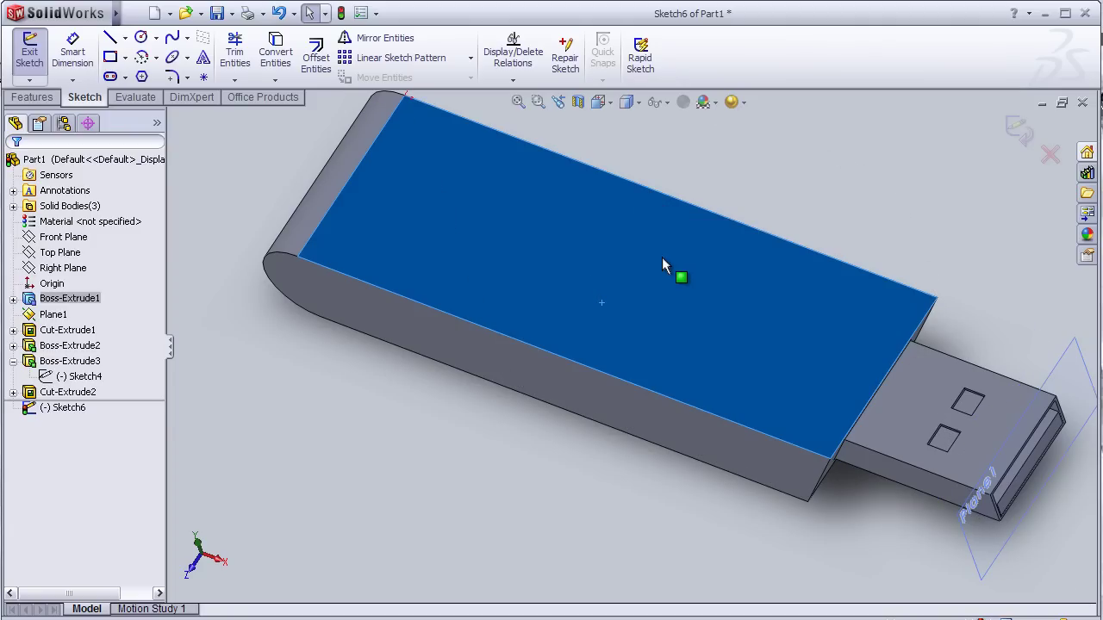
pyautogui.press('space')
pyautogui.click(699, 312)
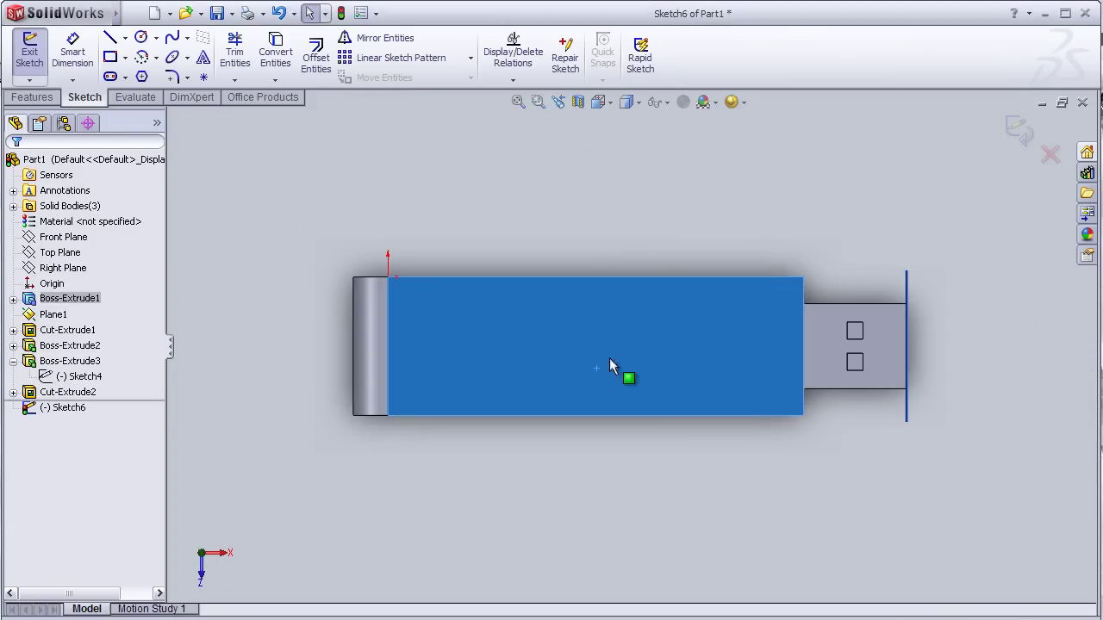
# Step: Draw a corner rectangle across the middle of the top face
pyautogui.click(110, 57)
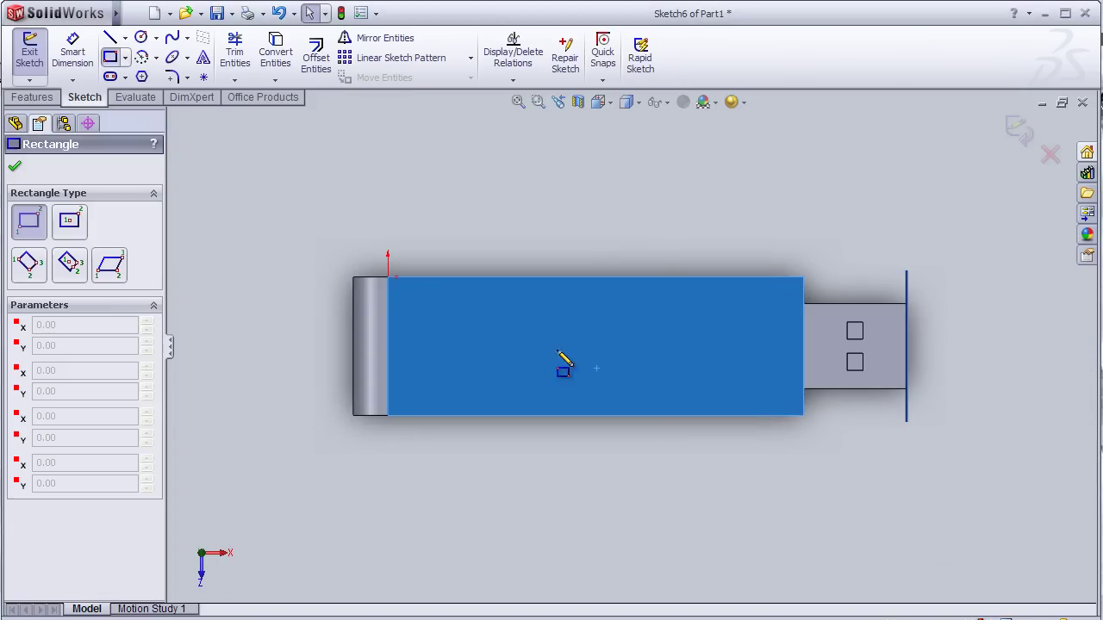
pyautogui.click(470, 319)
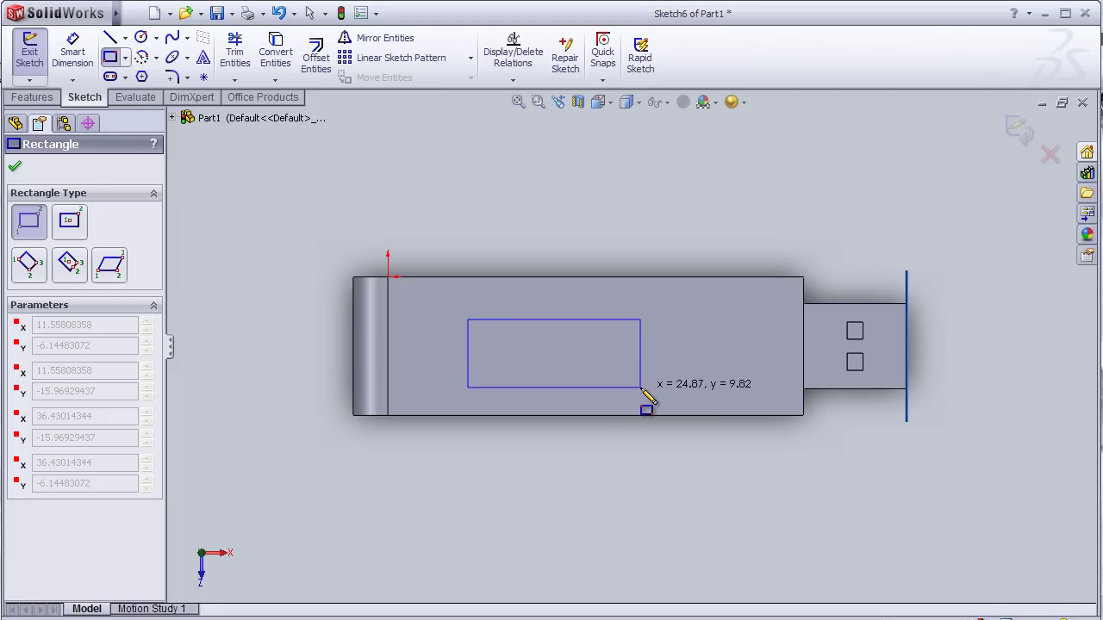
pyautogui.click(640, 387)
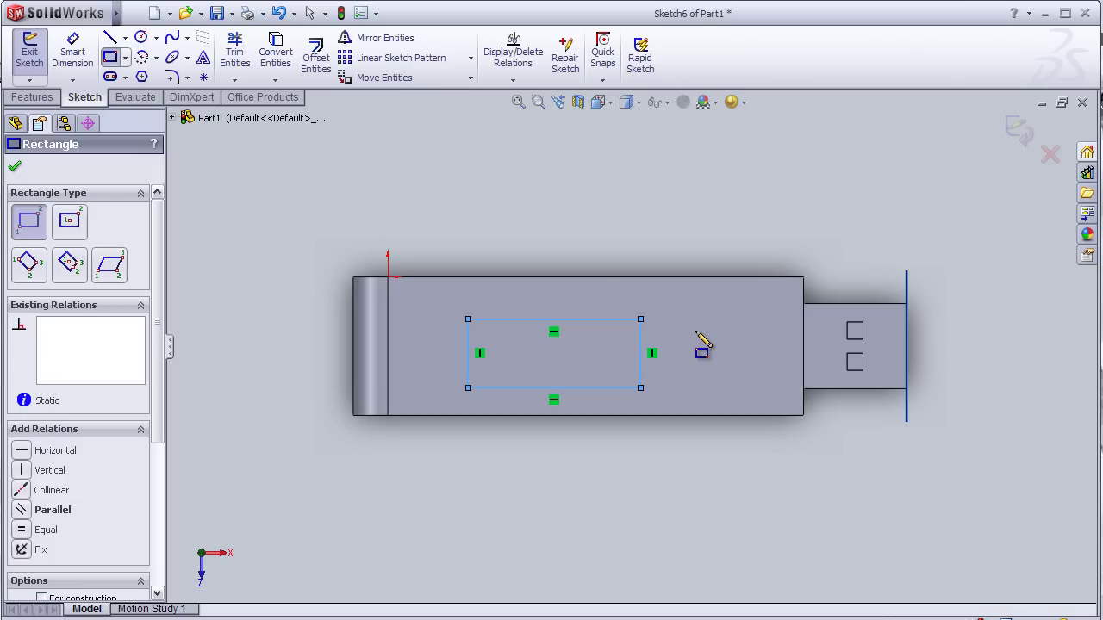
pyautogui.scroll(-2, 555, 277)
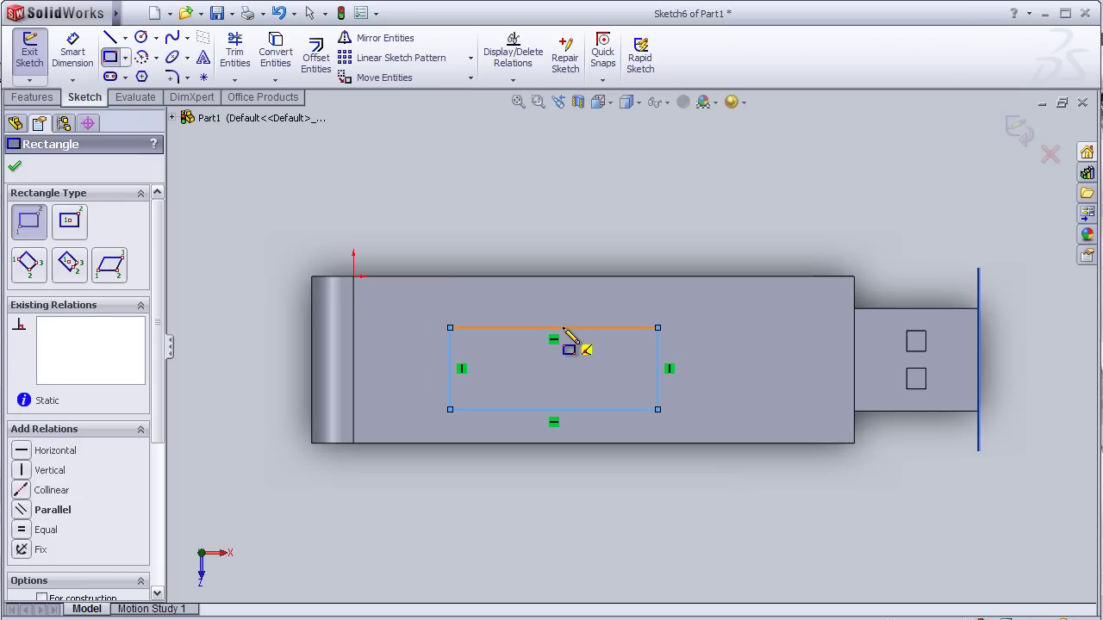
pyautogui.click(563, 329)
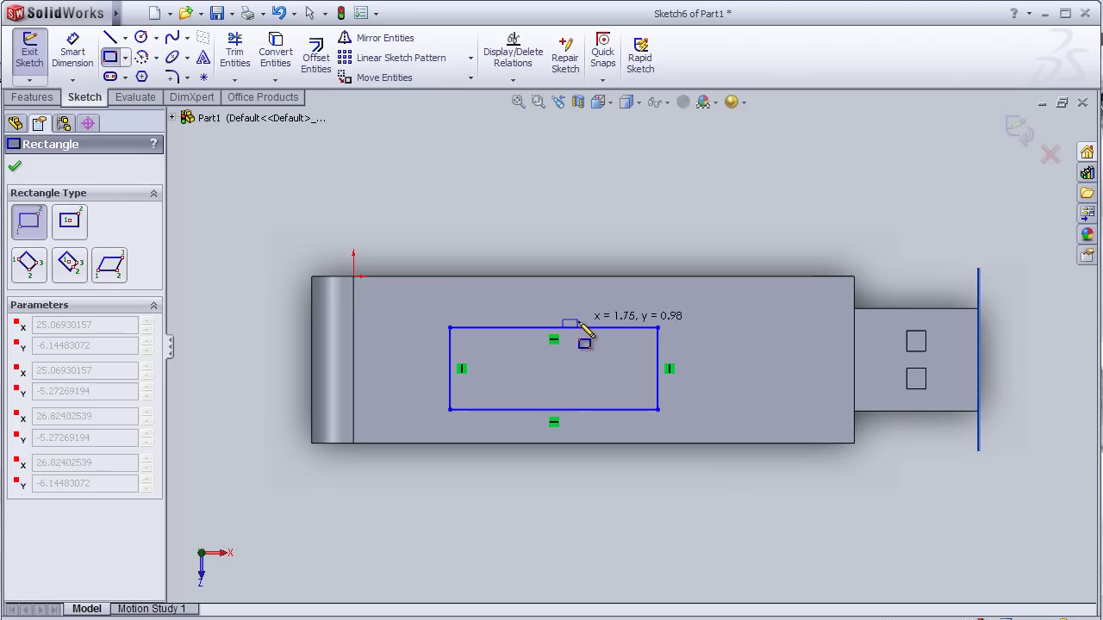
pyautogui.press('Escape')
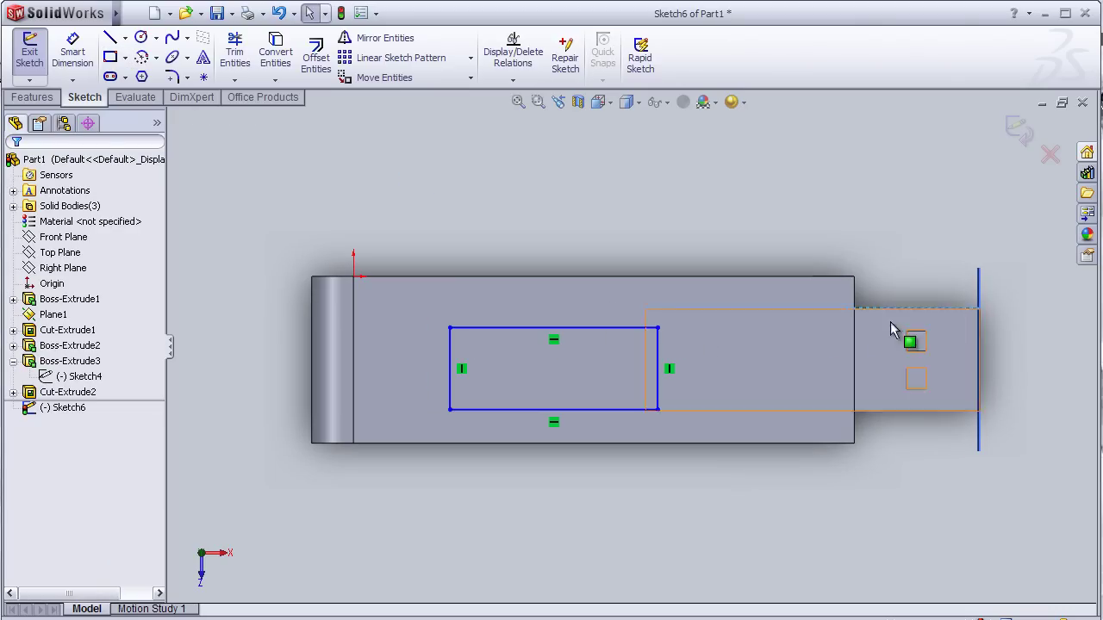
# Step: Make the rectangle's top and bottom lines collinear with the connector's long edges
pyautogui.click(636, 328)
pyautogui.keyDown('ctrl'); pyautogui.click(680, 308); pyautogui.keyUp('ctrl')
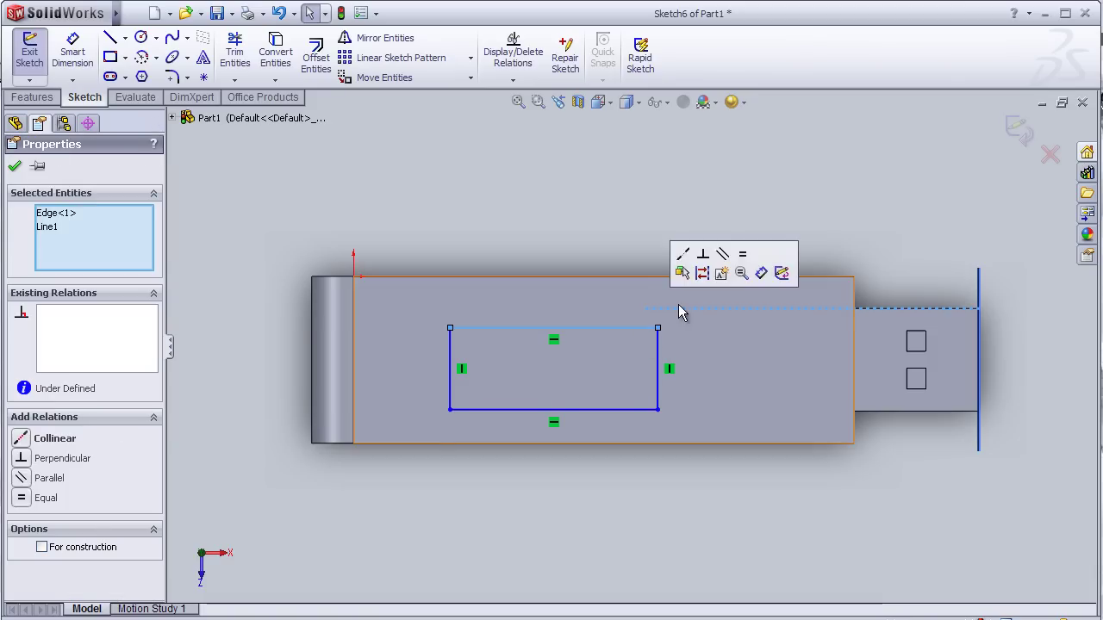
pyautogui.click(55, 441)
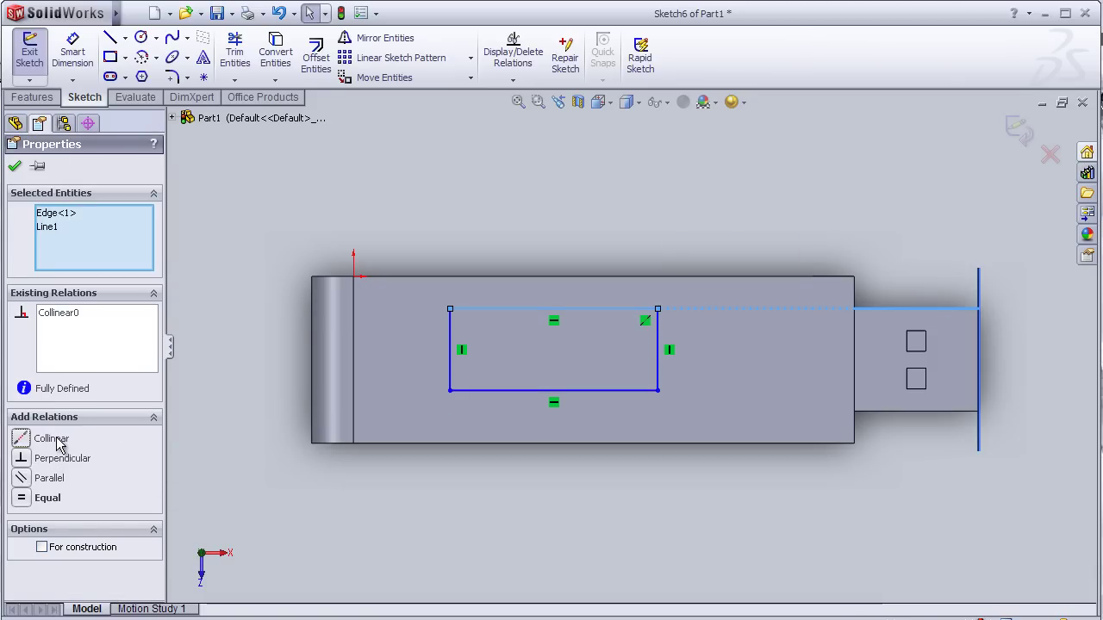
pyautogui.click(613, 392)
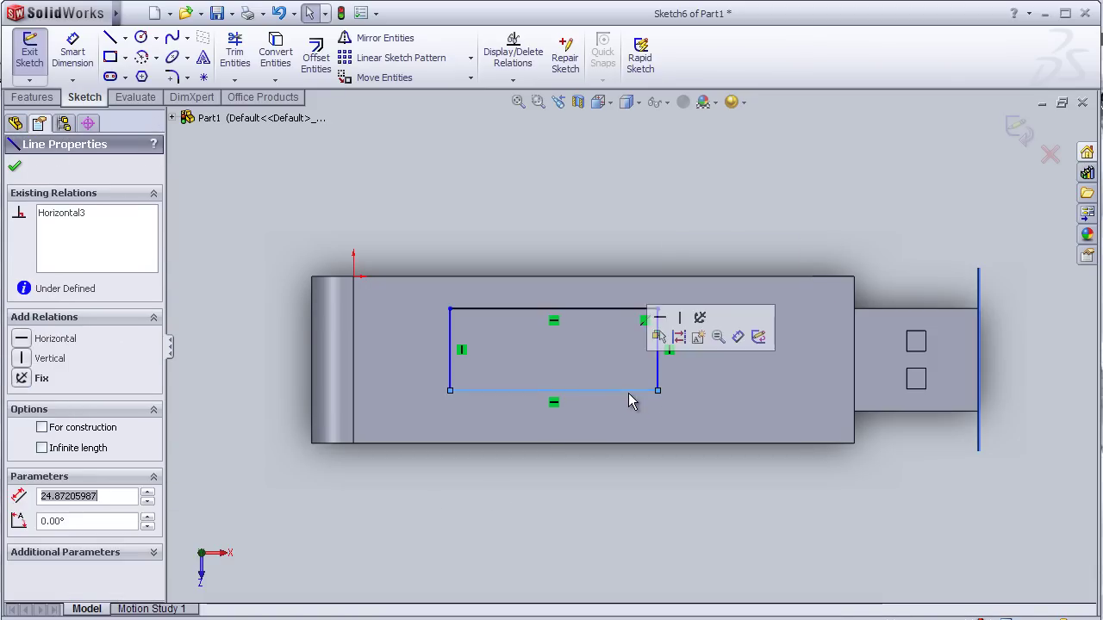
pyautogui.click(889, 413)
pyautogui.keyDown('ctrl'); pyautogui.click(889, 414); pyautogui.keyUp('ctrl')
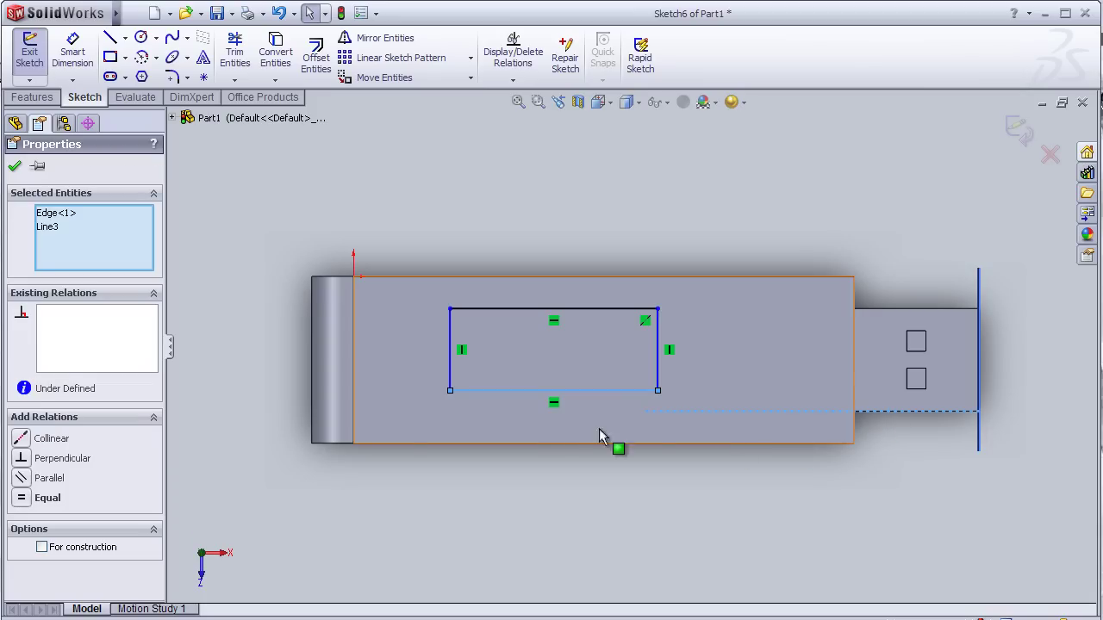
pyautogui.click(57, 444)
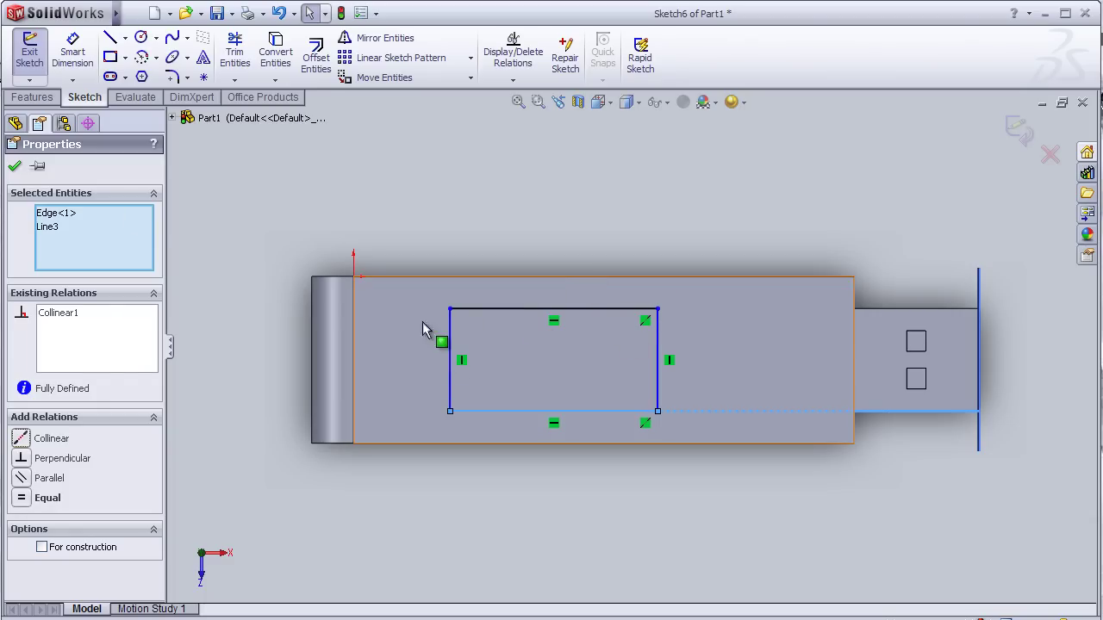
pyautogui.click(73, 53)
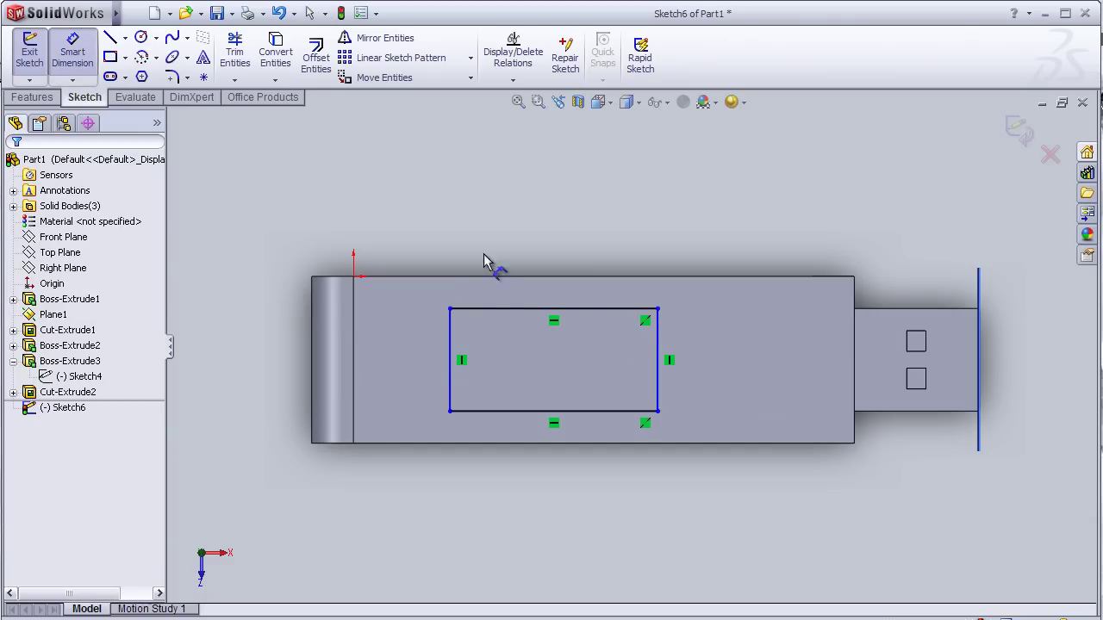
# Step: Dimension the rectangle to 20 mm wide and 20 mm from the end cap edge
pyautogui.click(522, 308)
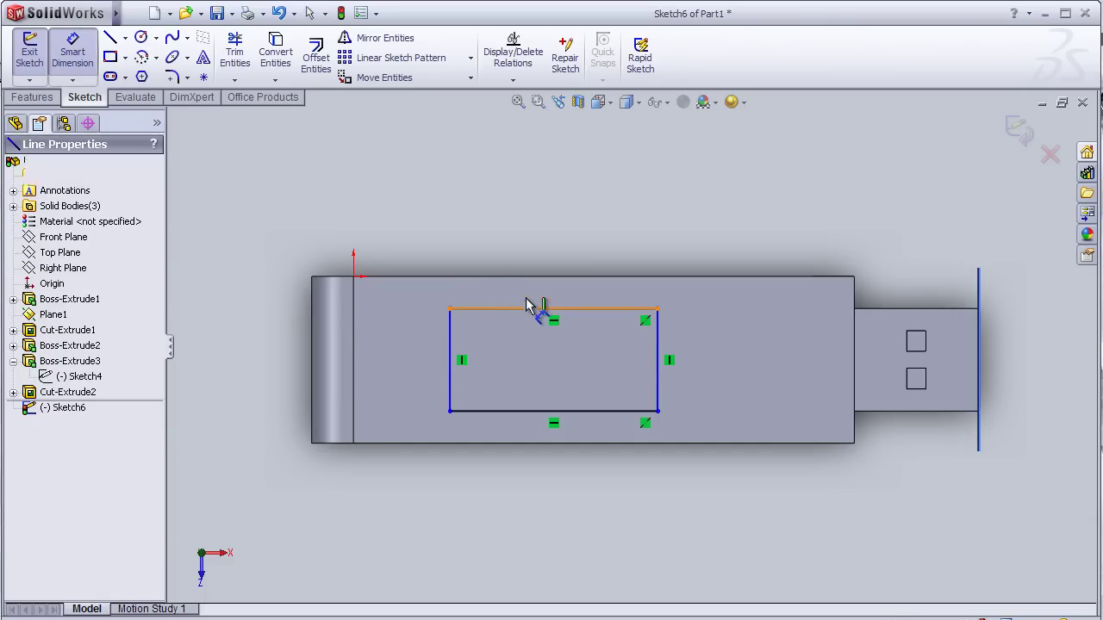
pyautogui.click(534, 245)
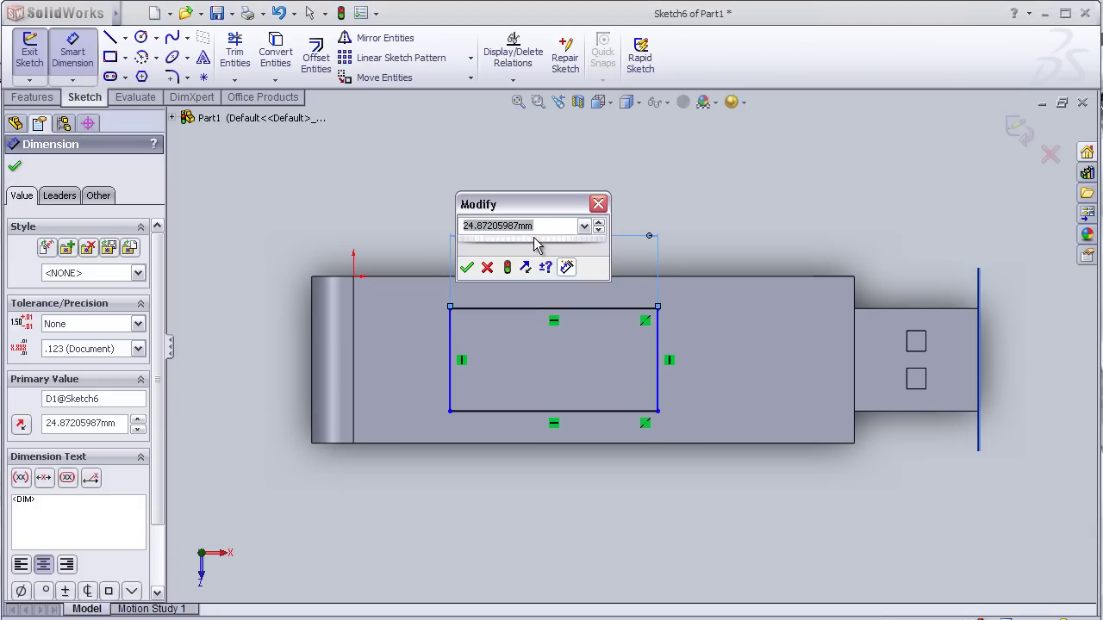
pyautogui.write('20')
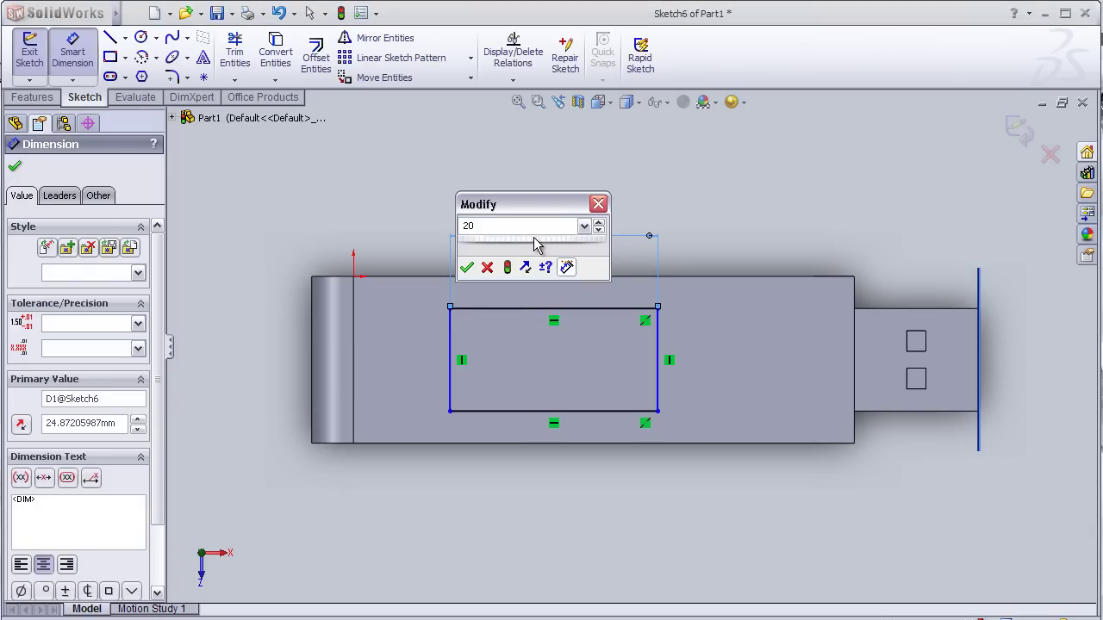
pyautogui.press('Return')
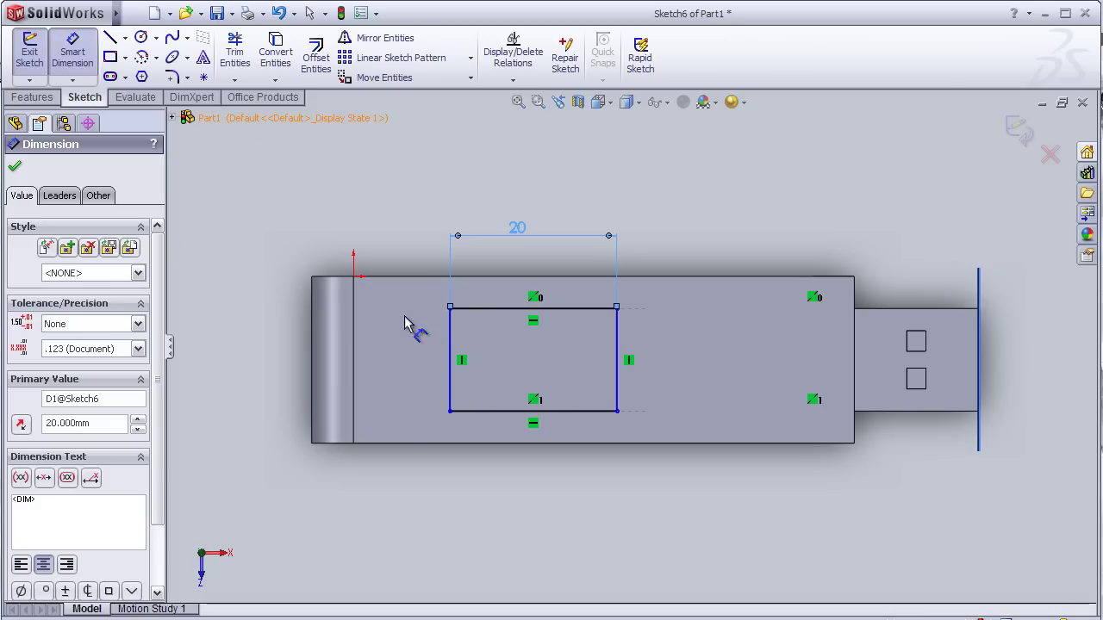
pyautogui.click(354, 345)
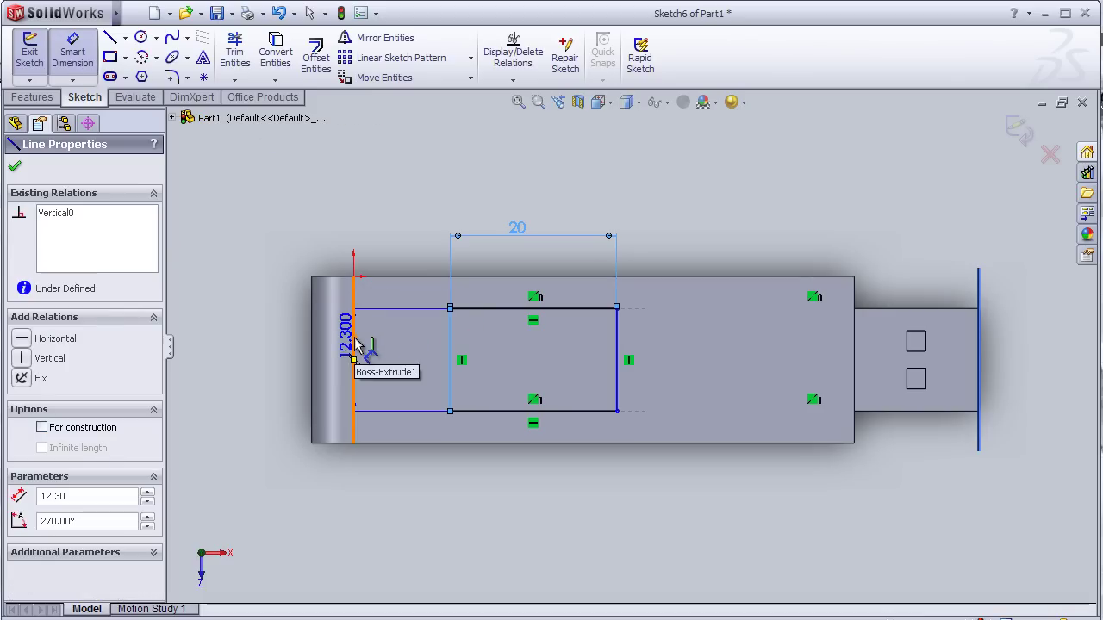
pyautogui.click(450, 353)
pyautogui.click(392, 179)
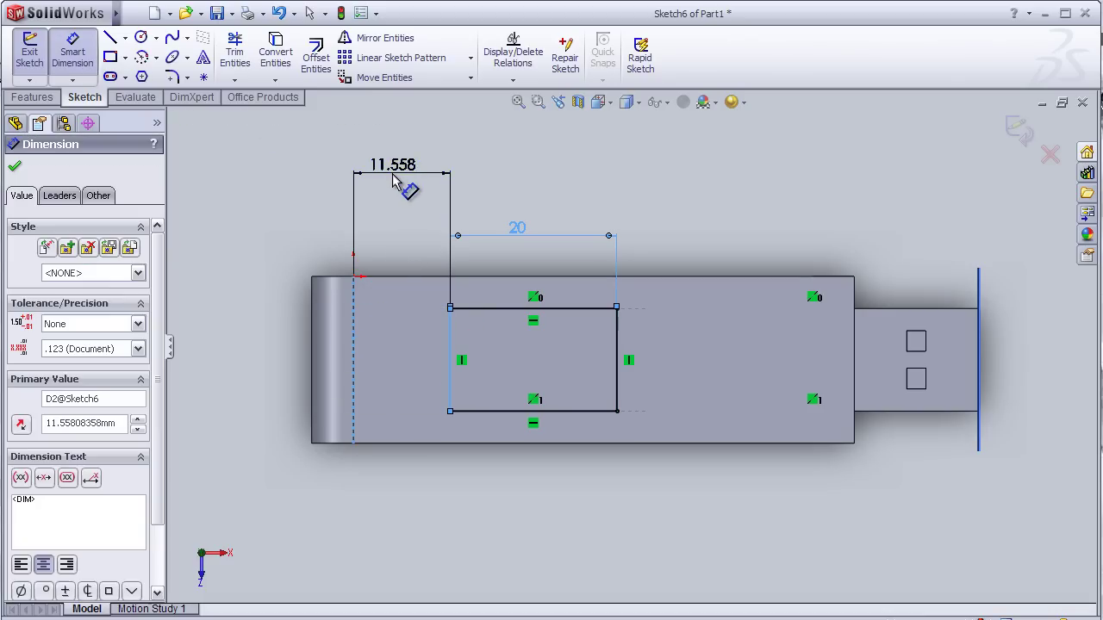
pyautogui.write('20')
pyautogui.press('Return')
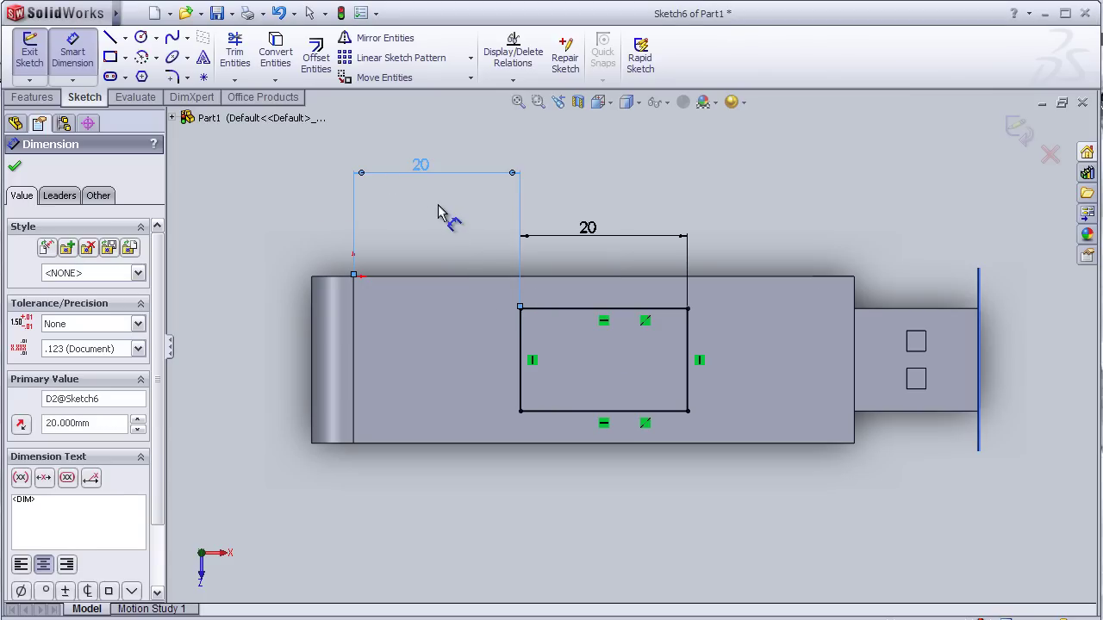
pyautogui.click(284, 200)
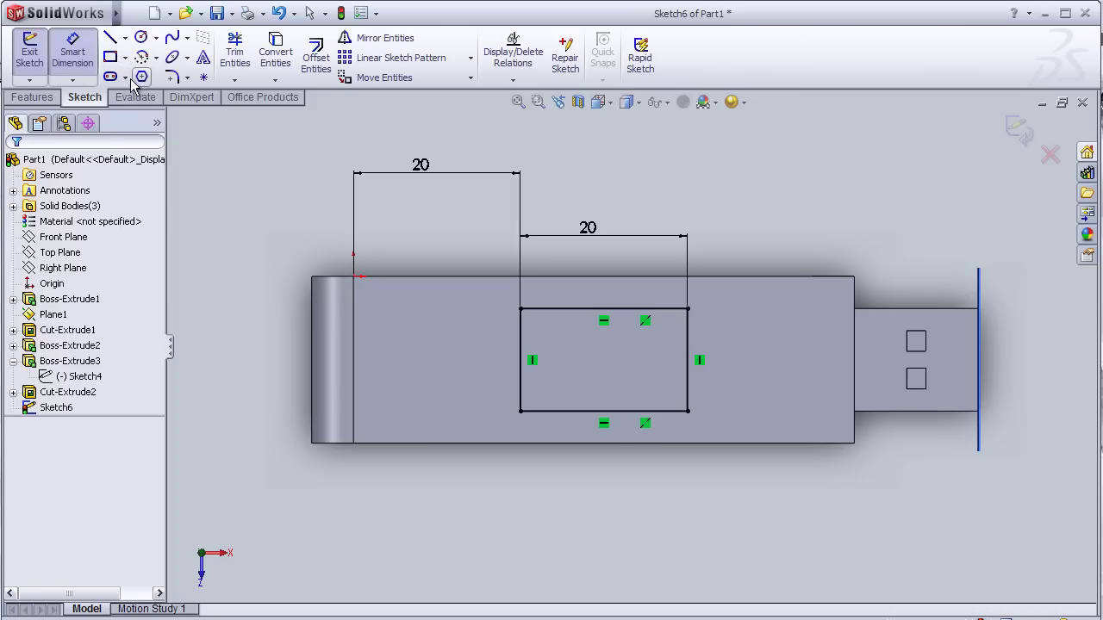
# Step: Fillet the rectangle's top-left and bottom-right corners with a 2.5 mm sketch fillet
pyautogui.click(174, 77)
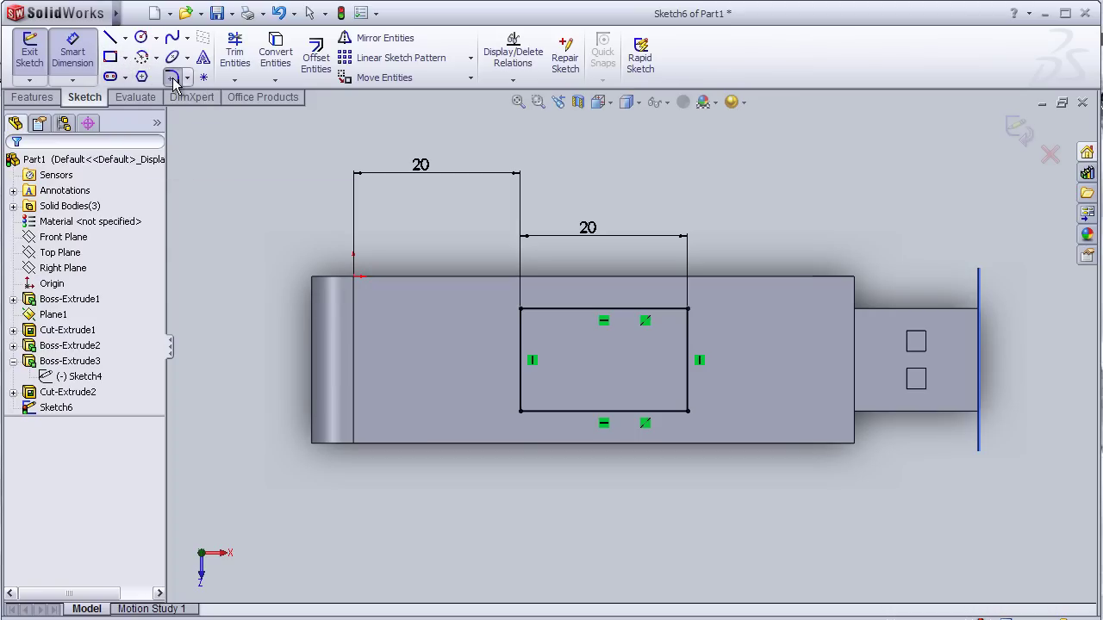
pyautogui.click(525, 330)
pyautogui.click(532, 315)
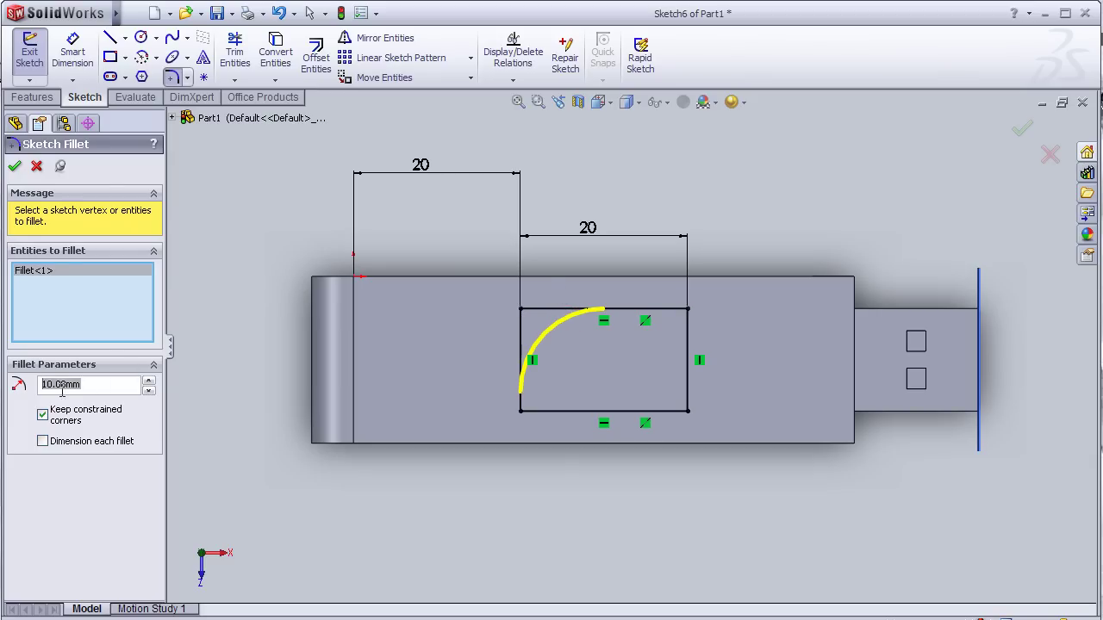
pyautogui.click(149, 390)
pyautogui.write('2.5')
pyautogui.press('Return')
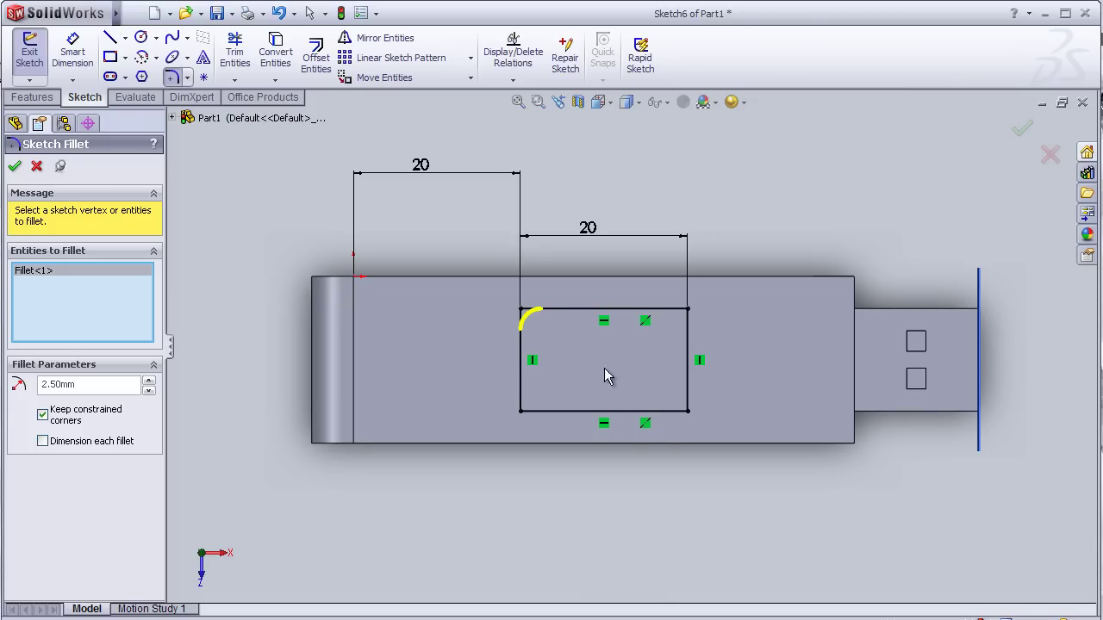
pyautogui.click(683, 414)
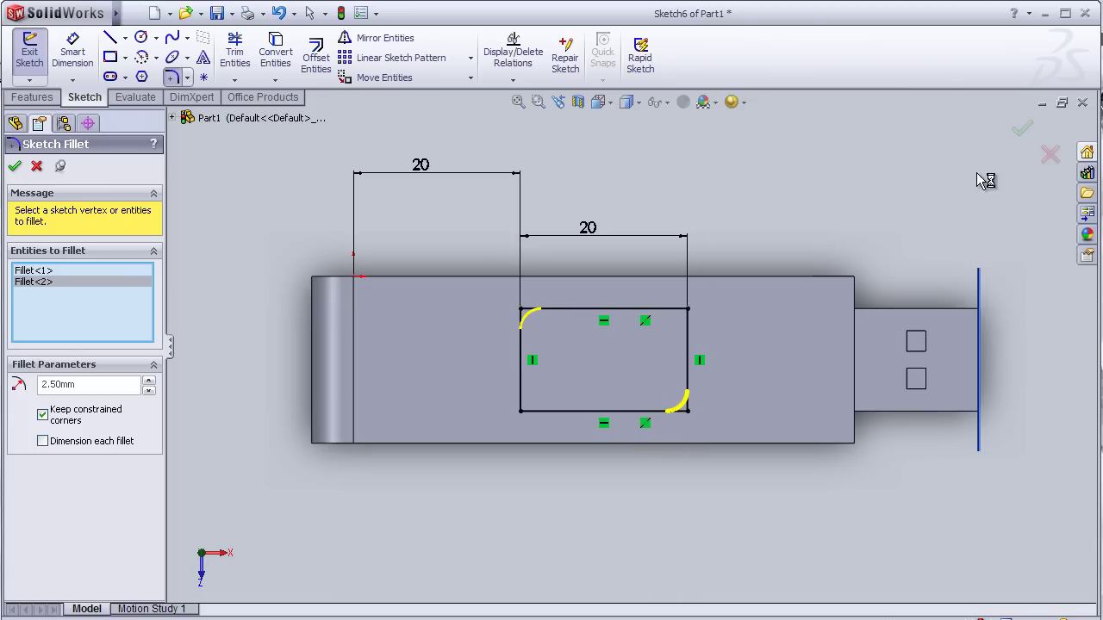
pyautogui.click(1020, 131)
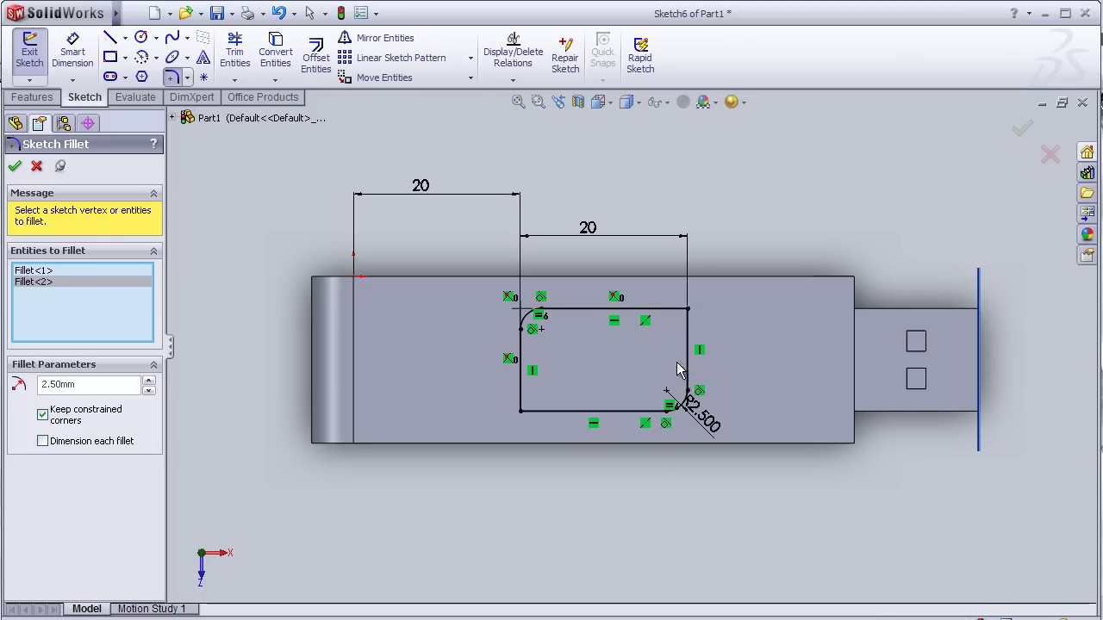
pyautogui.moveTo(647, 492)
pyautogui.mouseDown(button='middle')
pyautogui.moveTo(608, 453)
pyautogui.moveTo(647, 441)
pyautogui.mouseUp(button='middle')
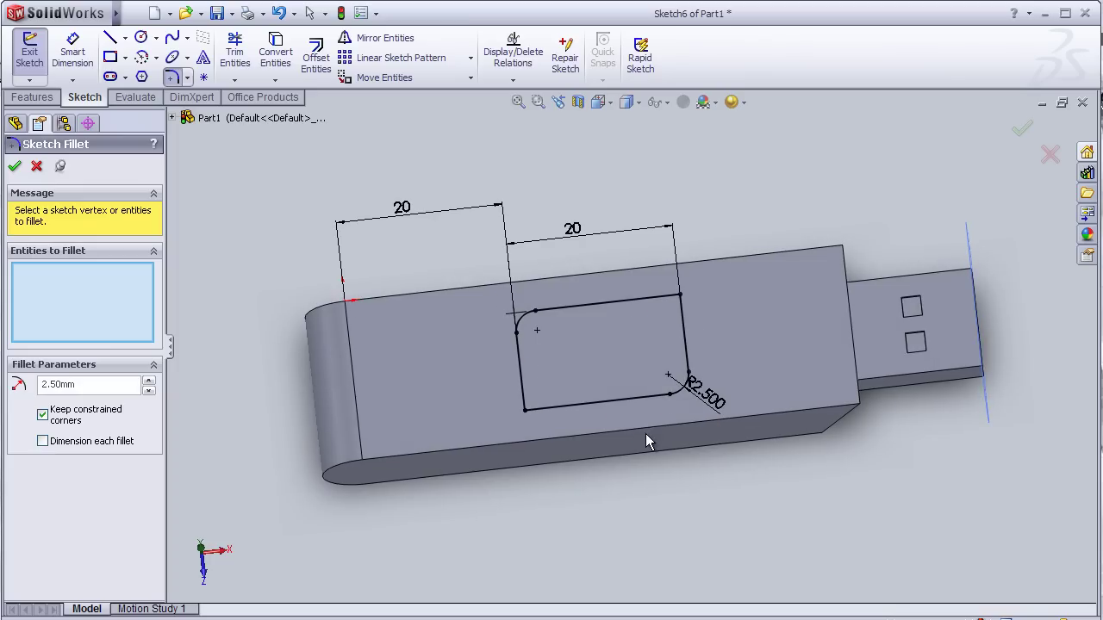
pyautogui.click(30, 98)
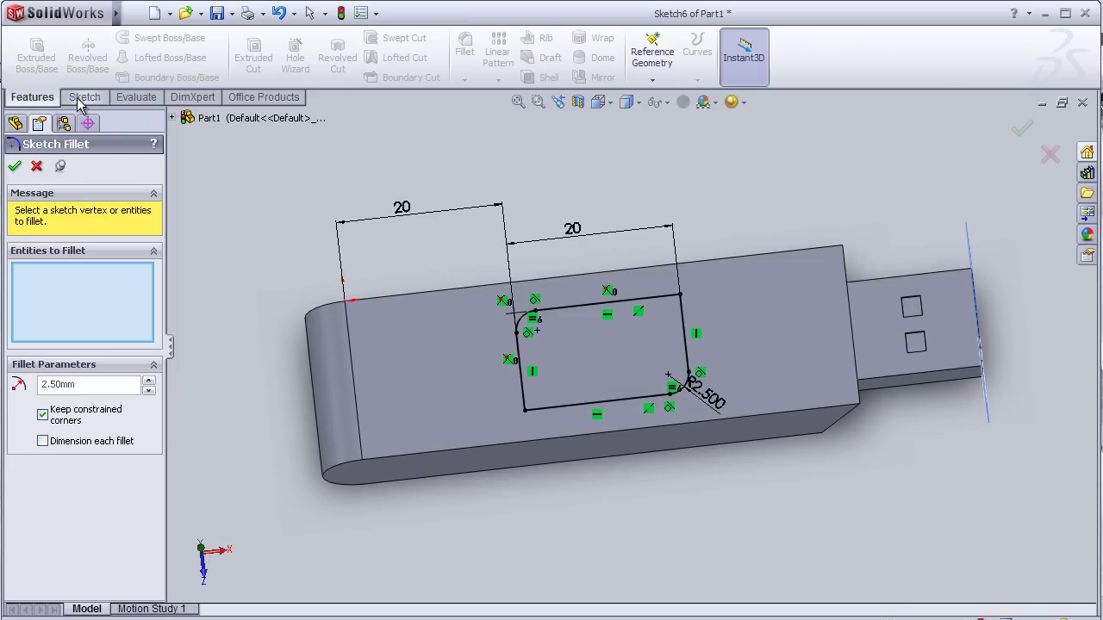
# Step: Extrude-cut the filleted rectangle Up To Next into the body's top face
pyautogui.click(1025, 129)
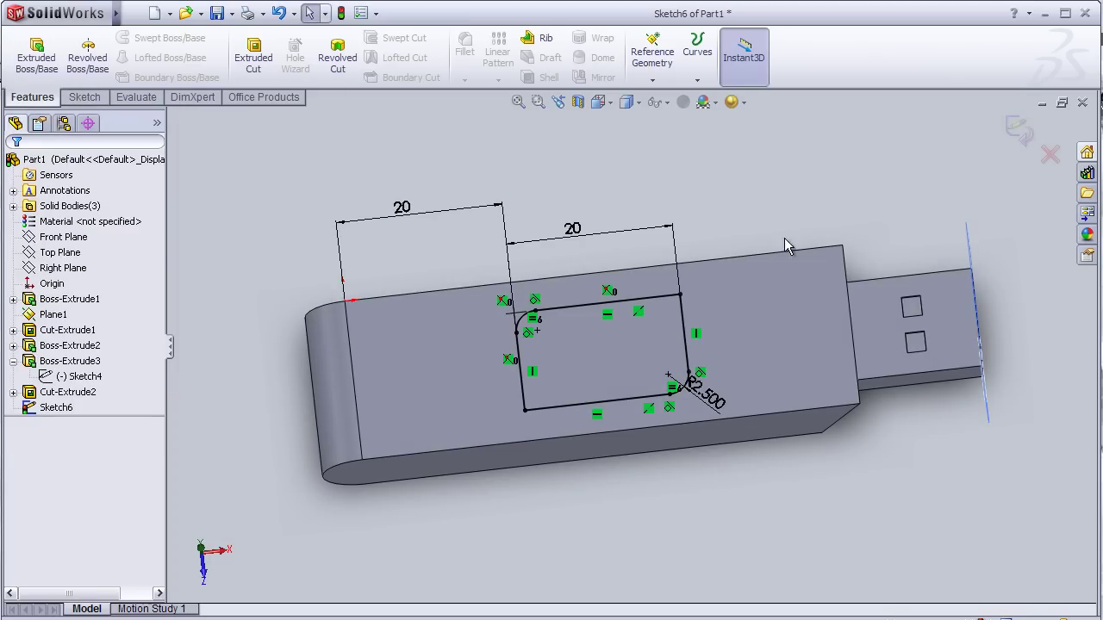
pyautogui.click(253, 57)
pyautogui.moveTo(625, 510); pyautogui.dragTo(603, 438, button='middle')
pyautogui.click(151, 267)
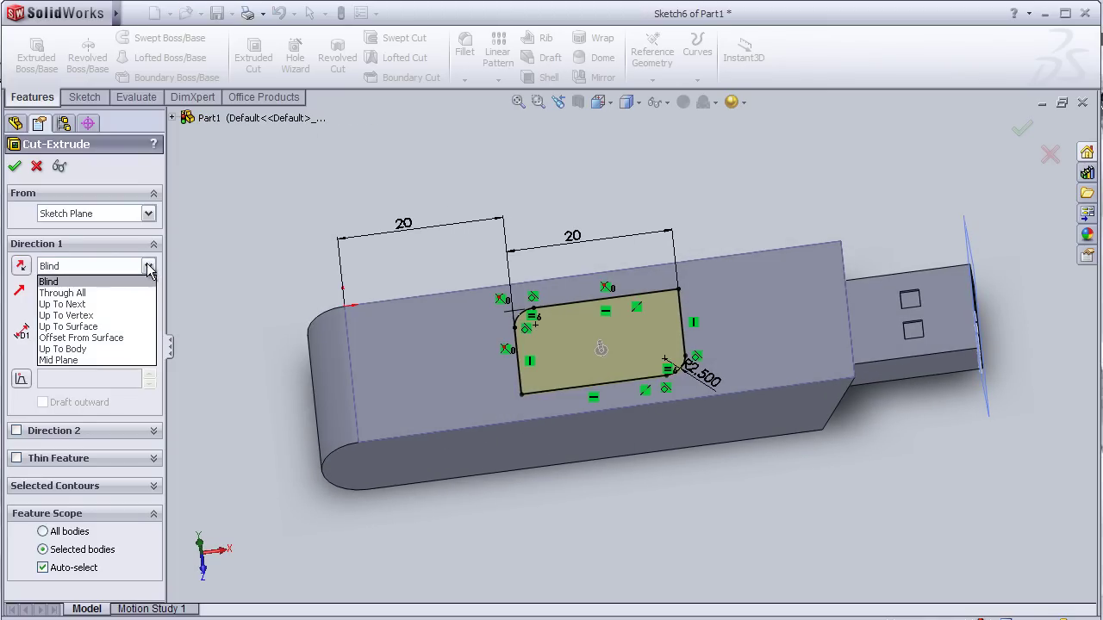
pyautogui.click(113, 303)
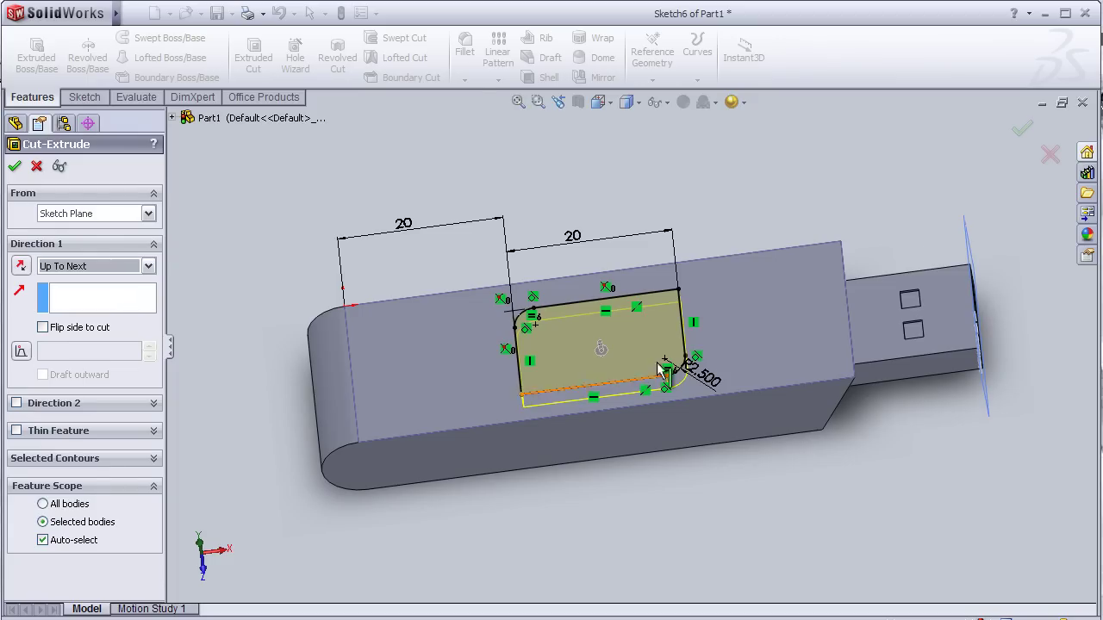
pyautogui.click(1023, 130)
pyautogui.moveTo(590, 239)
pyautogui.mouseDown(button='middle')
pyautogui.moveTo(564, 226)
pyautogui.moveTo(571, 217)
pyautogui.moveTo(608, 316)
pyautogui.moveTo(547, 257)
pyautogui.moveTo(551, 276)
pyautogui.moveTo(603, 288)
pyautogui.moveTo(599, 335)
pyautogui.moveTo(551, 286)
pyautogui.moveTo(552, 215)
pyautogui.mouseUp(button='middle')
pyautogui.press('Escape')
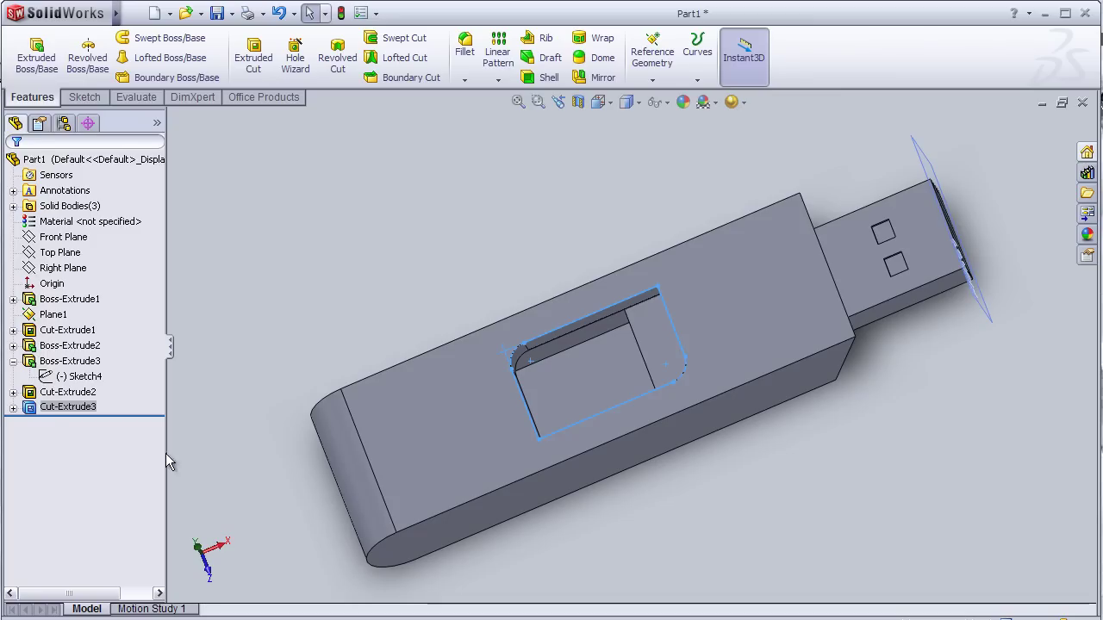
# Step: Edit Cut-Extrude3, trying Up To Surface and then Up To Vertex end conditions
pyautogui.click(54, 365)
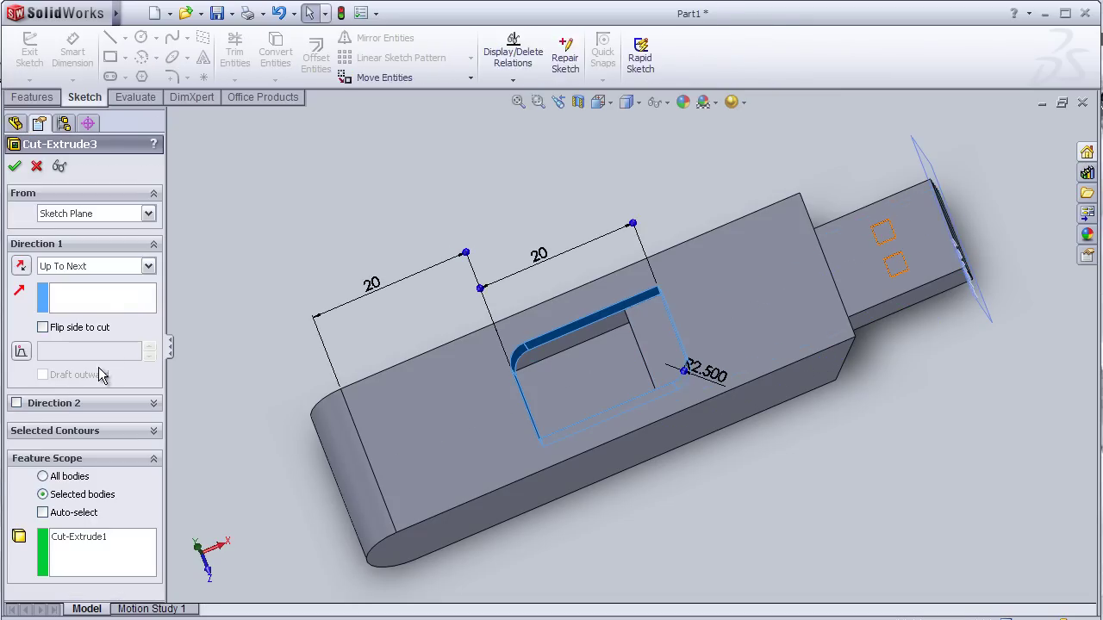
pyautogui.click(149, 267)
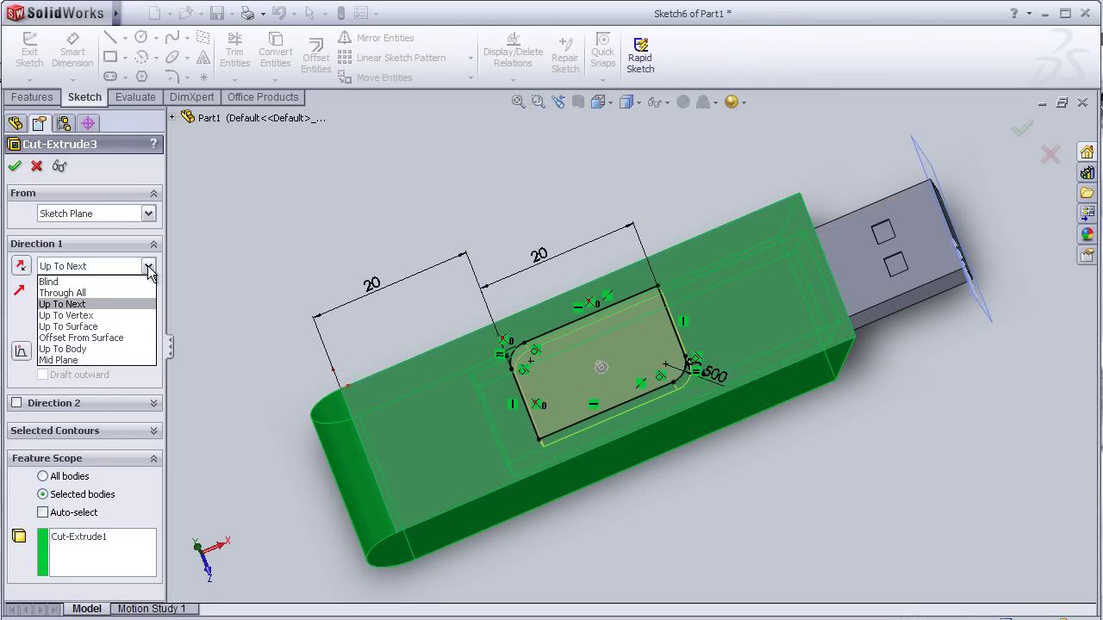
pyautogui.click(114, 327)
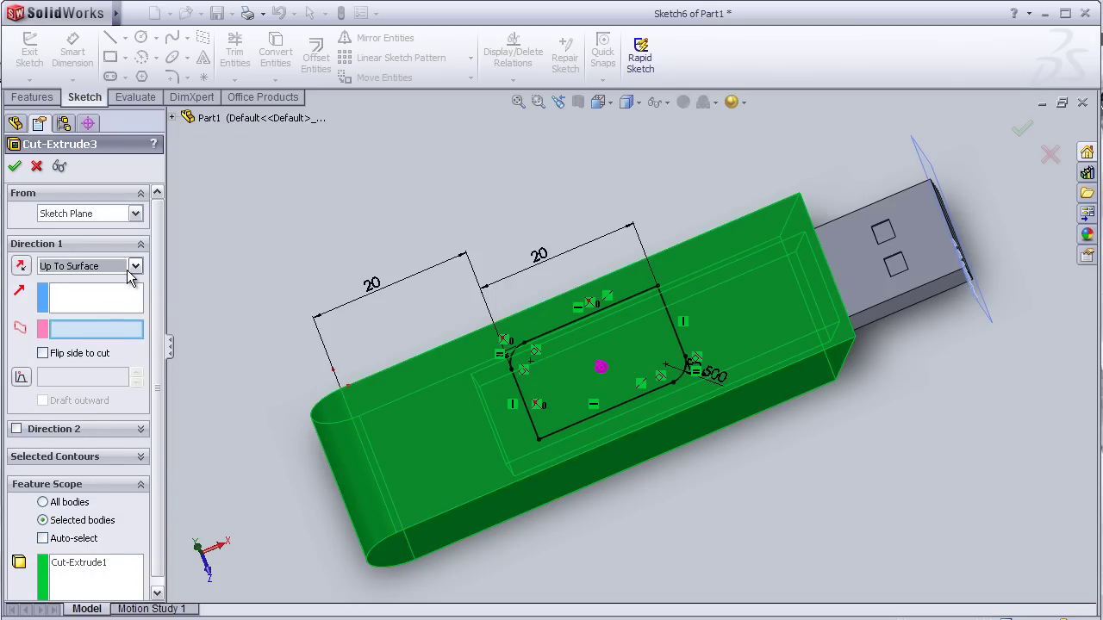
pyautogui.click(130, 267)
pyautogui.click(125, 313)
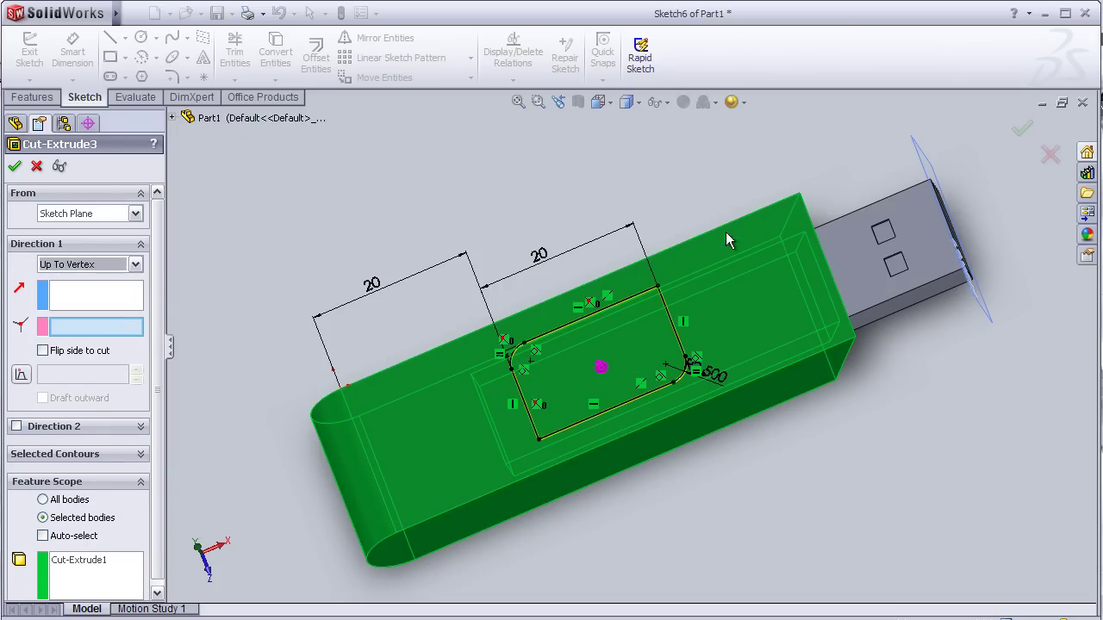
pyautogui.click(1022, 129)
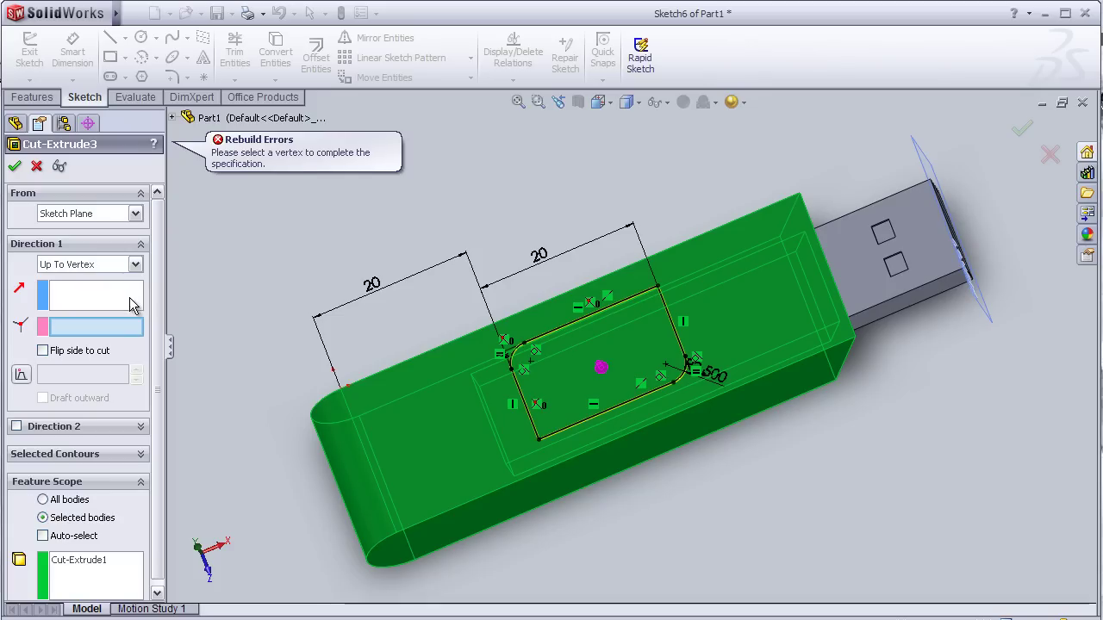
pyautogui.click(37, 167)
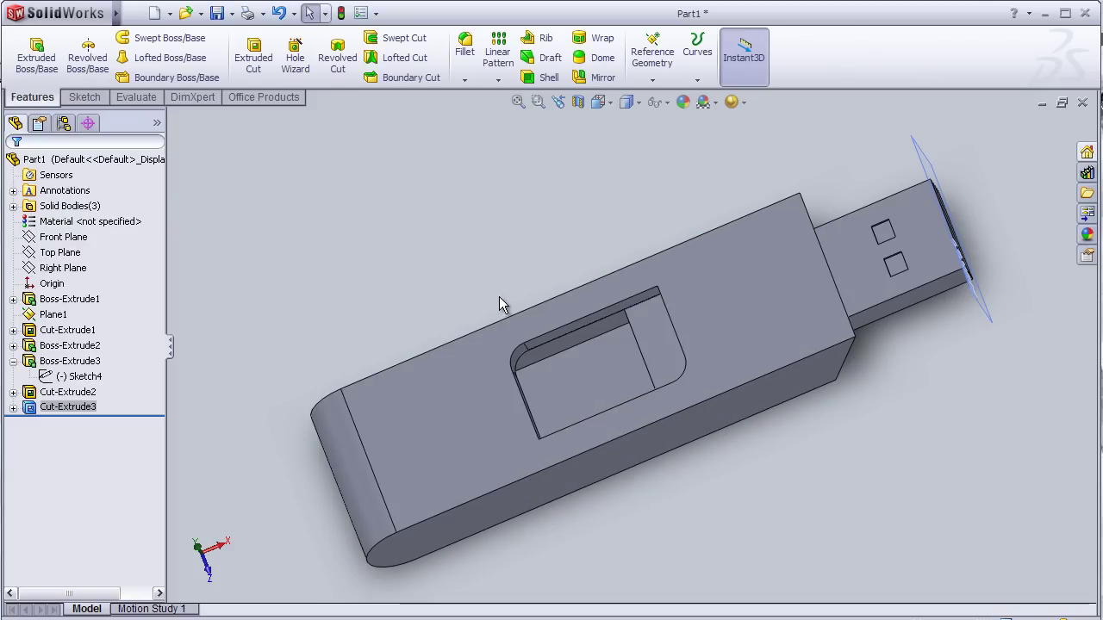
# Step: Re-edit Cut-Extrude3 to a Blind end condition, making a 2 mm deep pocket
pyautogui.click(45, 410)
pyautogui.click(92, 368)
pyautogui.click(147, 269)
pyautogui.click(130, 281)
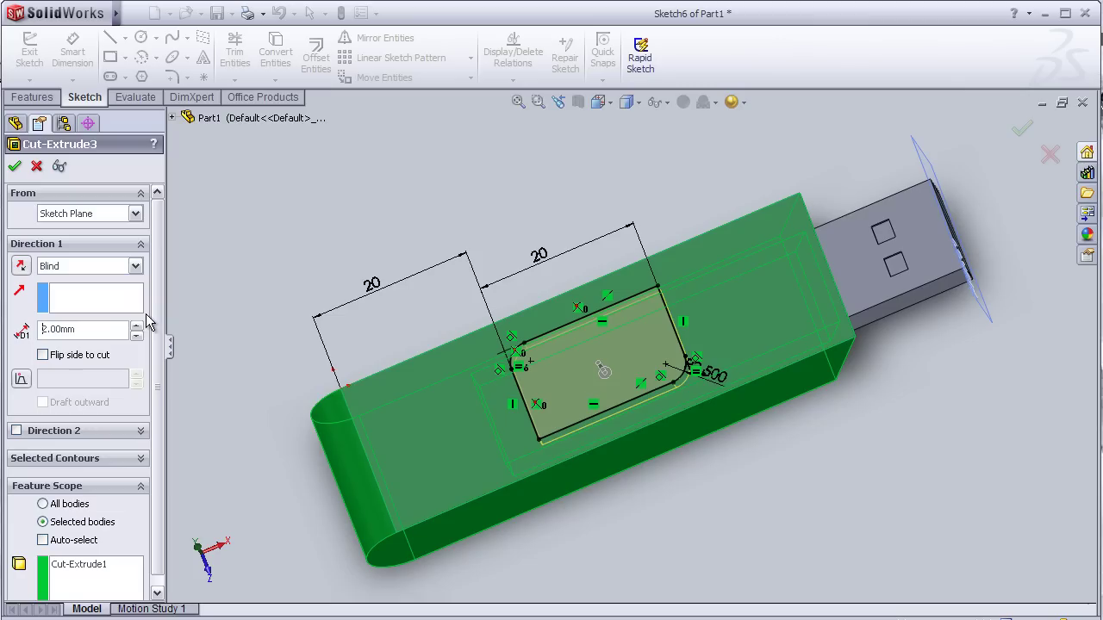
pyautogui.moveTo(207, 346); pyautogui.dragTo(229, 320, button='middle')
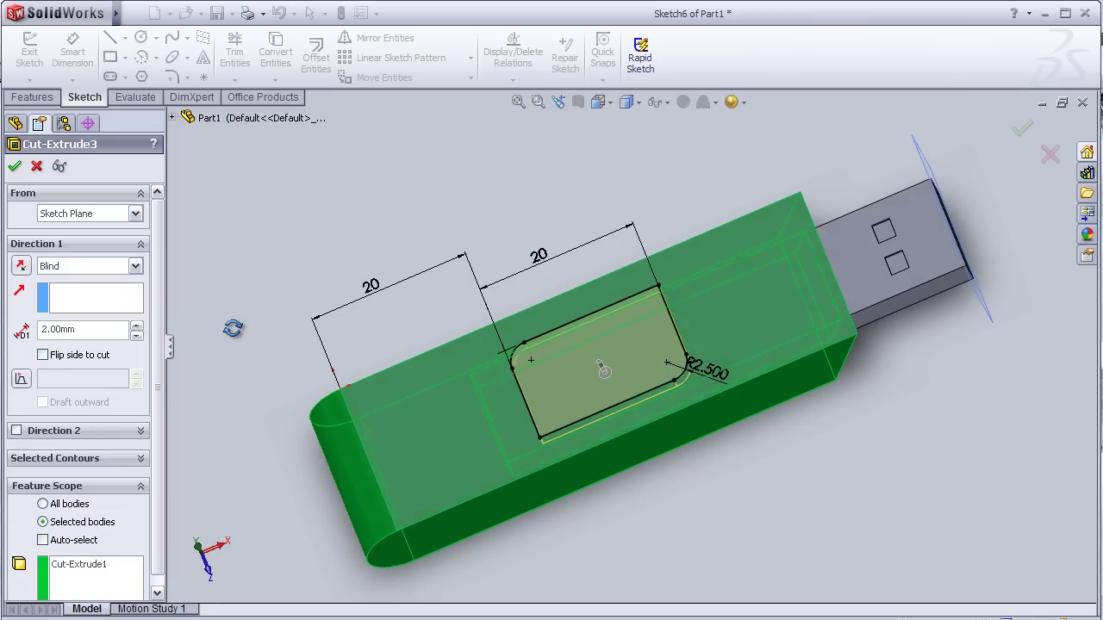
pyautogui.click(17, 167)
# Step: Orbit and zoom around the model to inspect the new top pocket
pyautogui.moveTo(443, 295)
pyautogui.mouseDown(button='middle')
pyautogui.moveTo(463, 275)
pyautogui.moveTo(574, 443)
pyautogui.moveTo(538, 461)
pyautogui.moveTo(370, 337)
pyautogui.mouseUp(button='middle')
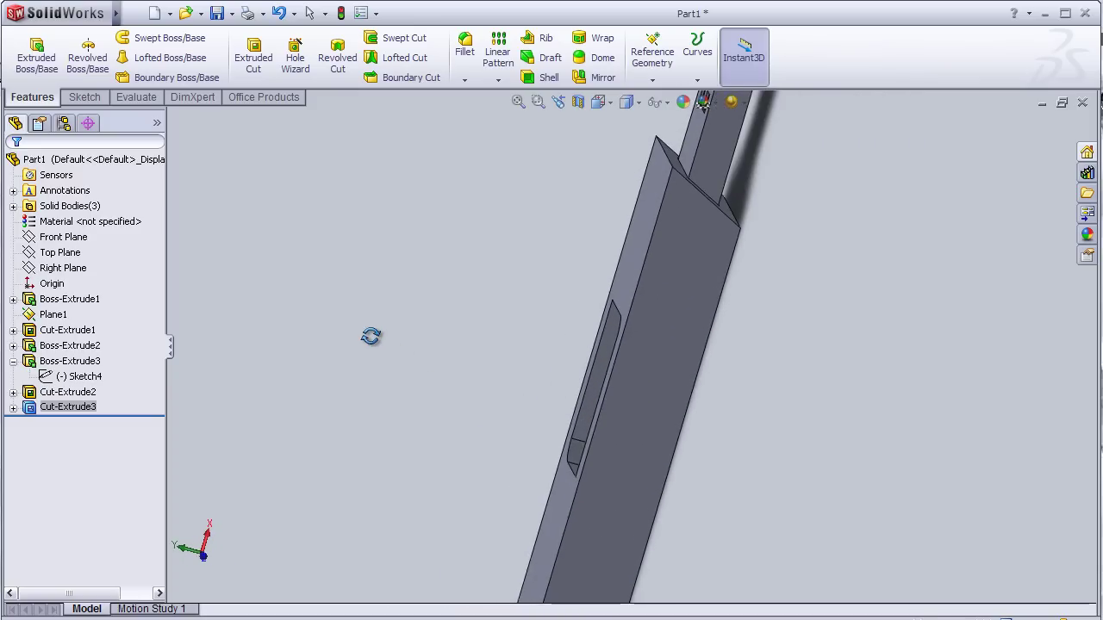
pyautogui.scroll(3, 536, 379)
pyautogui.moveTo(510, 380)
pyautogui.mouseDown(button='middle')
pyautogui.moveTo(482, 293)
pyautogui.moveTo(775, 426)
pyautogui.moveTo(721, 467)
pyautogui.moveTo(622, 454)
pyautogui.mouseUp(button='middle')
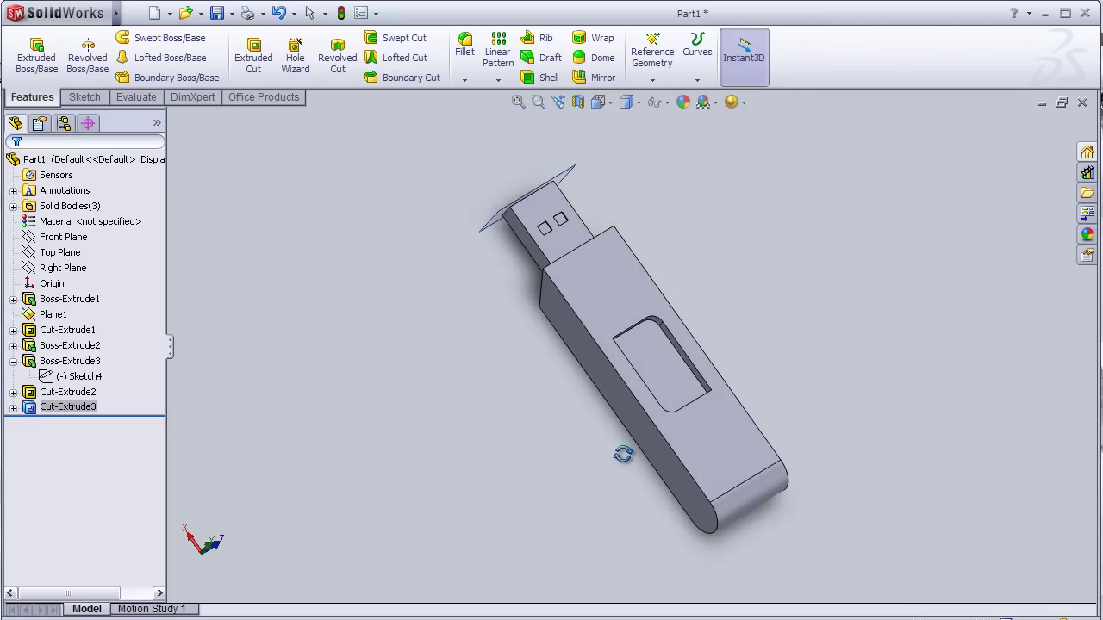
pyautogui.moveTo(527, 423)
pyautogui.mouseDown(button='middle')
pyautogui.moveTo(589, 443)
pyautogui.moveTo(529, 473)
pyautogui.moveTo(439, 315)
pyautogui.moveTo(492, 394)
pyautogui.moveTo(572, 431)
pyautogui.mouseUp(button='middle')
pyautogui.scroll(-3, 585, 433)
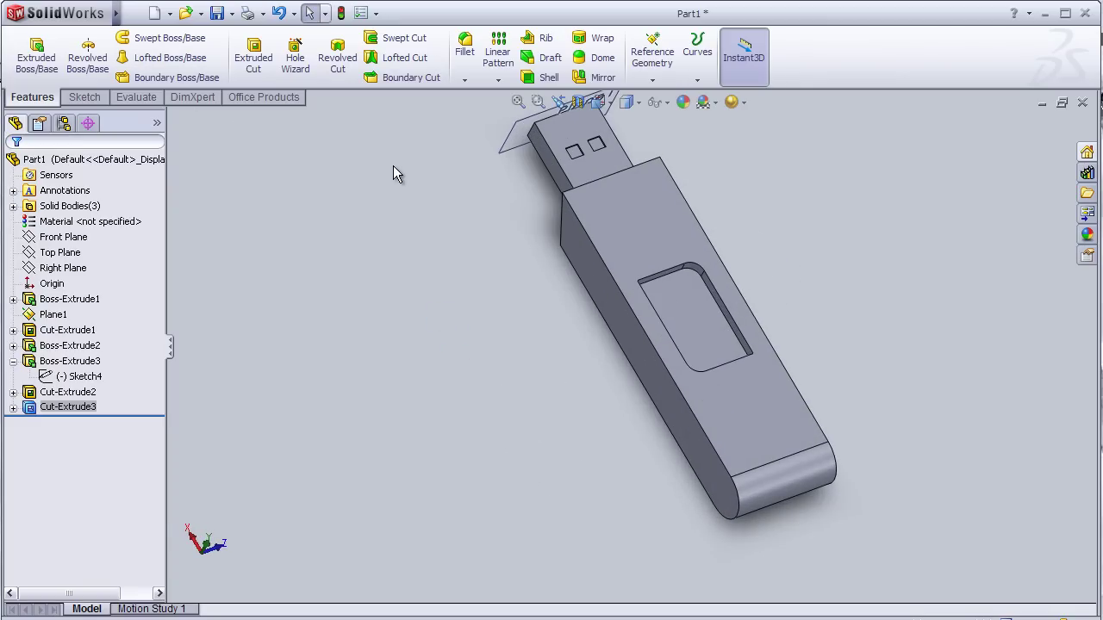
# Step: Create Fillet1 at 2.5 mm on the body's long side edge and curved end edges
pyautogui.click(466, 41)
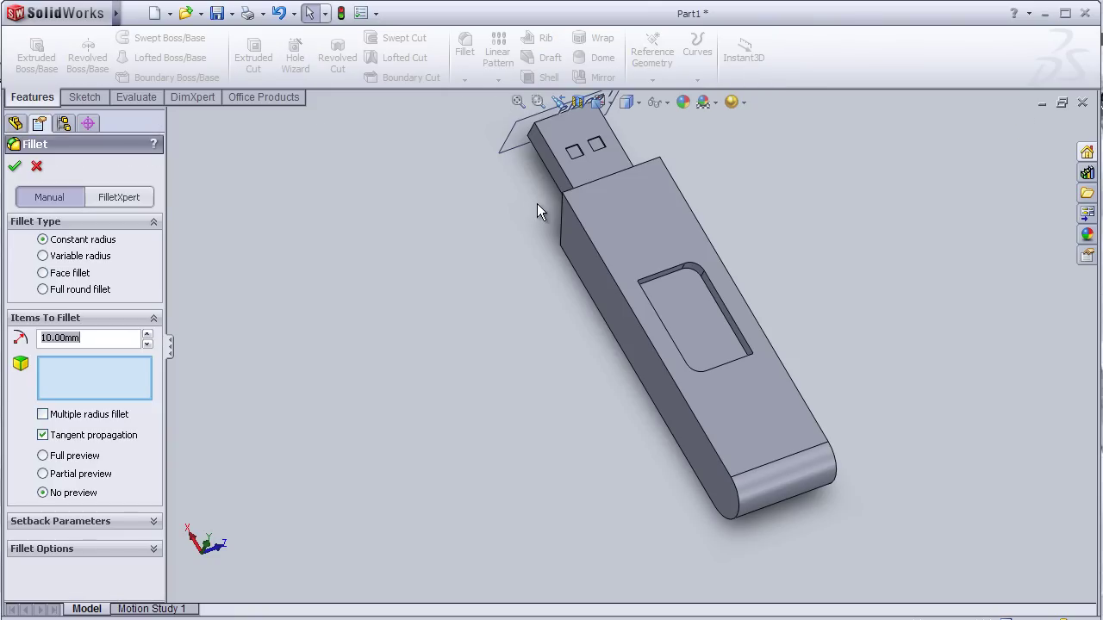
pyautogui.click(602, 263)
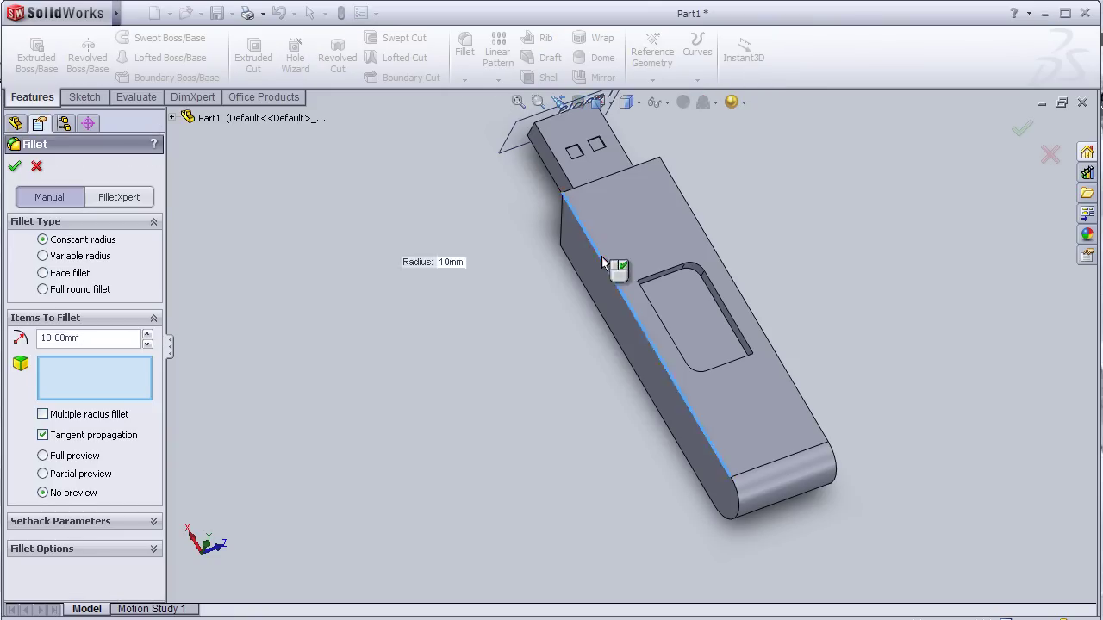
pyautogui.click(738, 515)
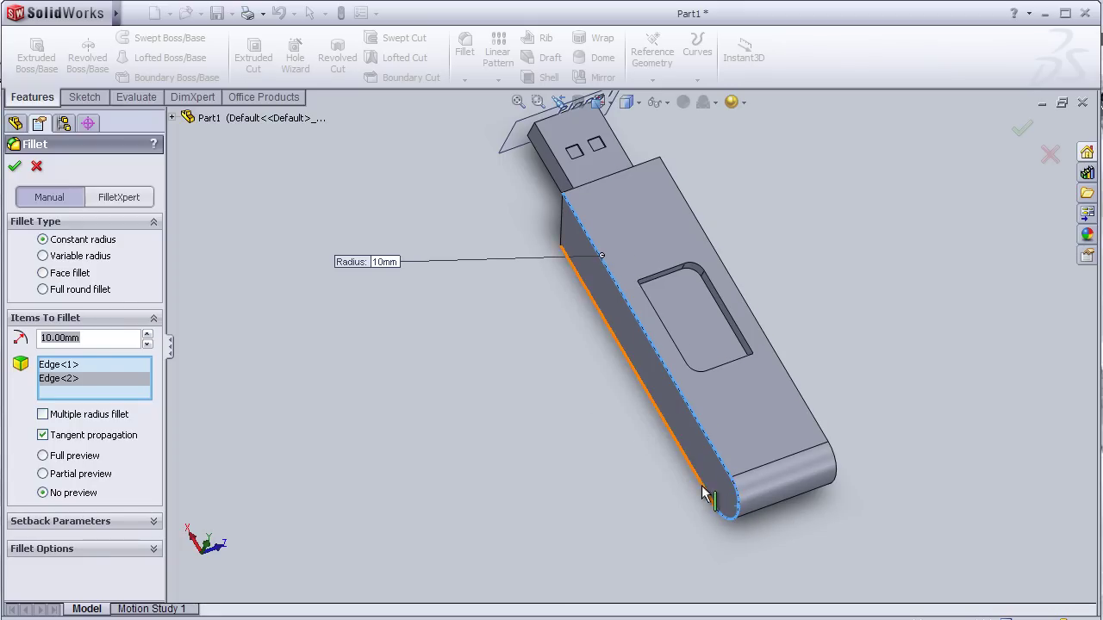
pyautogui.click(704, 496)
pyautogui.click(136, 344)
pyautogui.write('2.5')
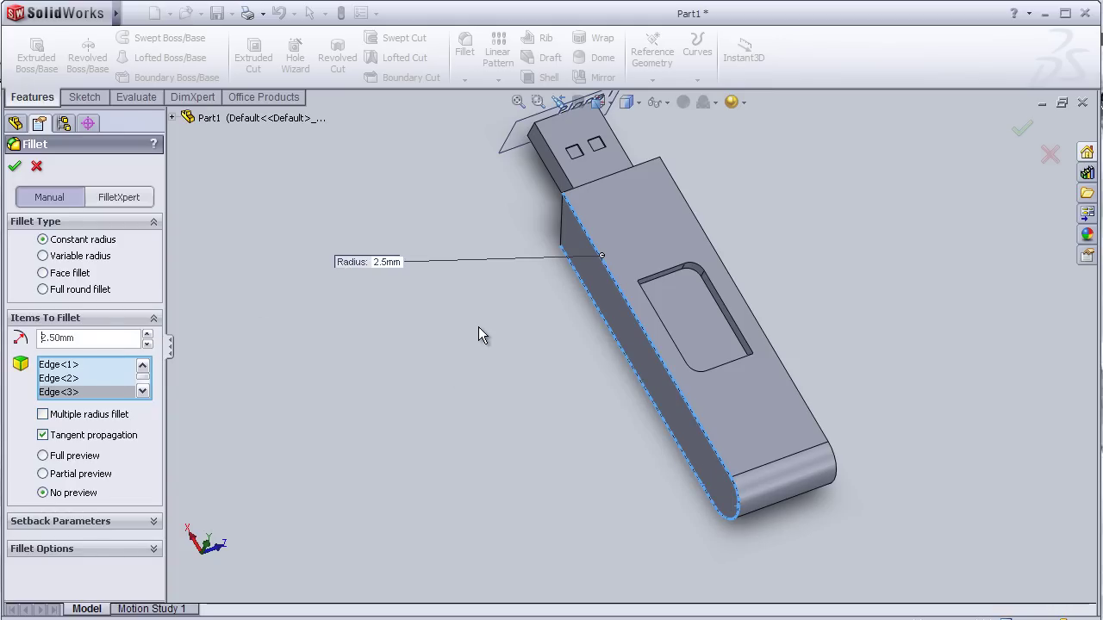
pyautogui.moveTo(469, 367); pyautogui.dragTo(525, 304, button='middle')
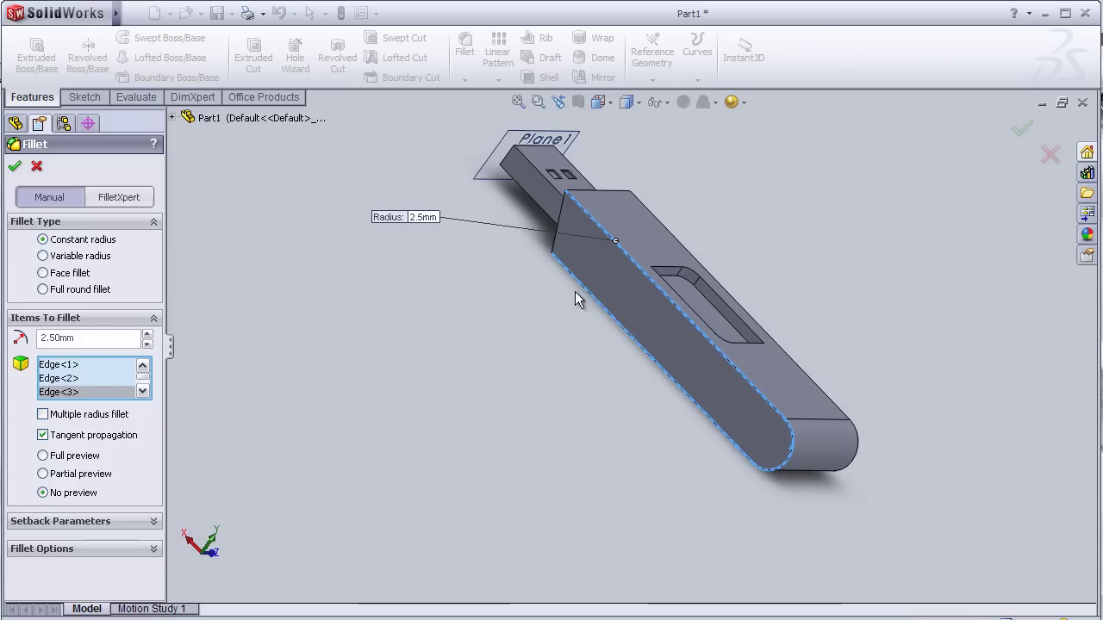
pyautogui.click(1024, 128)
pyautogui.moveTo(904, 287)
pyautogui.mouseDown(button='middle')
pyautogui.moveTo(836, 290)
pyautogui.moveTo(787, 271)
pyautogui.moveTo(819, 345)
pyautogui.moveTo(874, 370)
pyautogui.moveTo(953, 264)
pyautogui.moveTo(739, 244)
pyautogui.moveTo(751, 270)
pyautogui.mouseUp(button='middle')
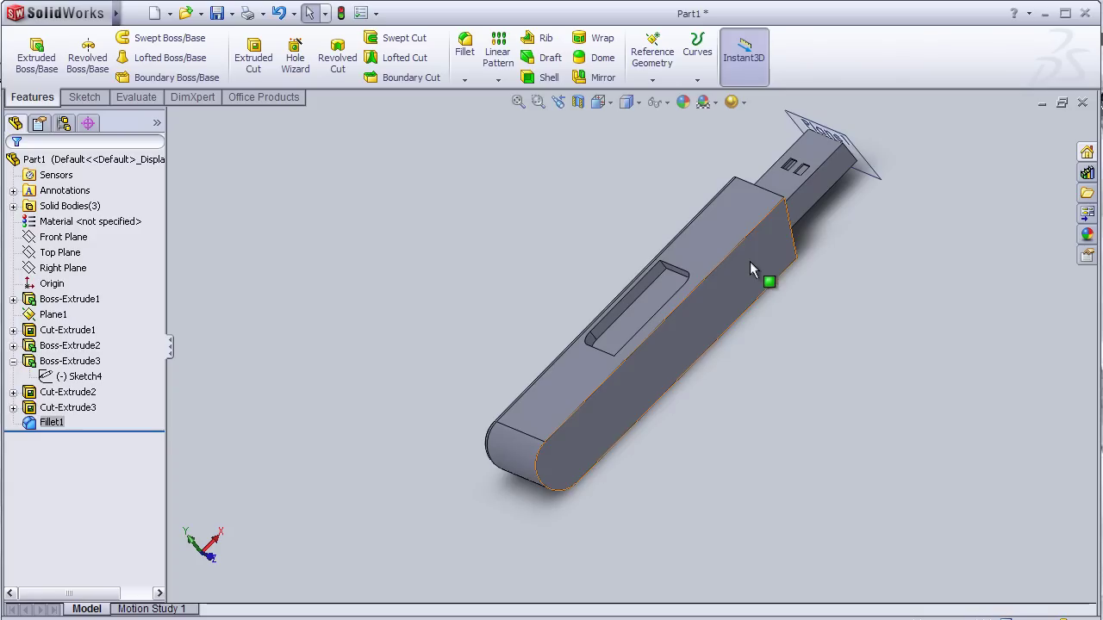
# Step: Round the opposite top edge, end arc and lower edge with a 2.5 mm Fillet2
pyautogui.click(739, 246)
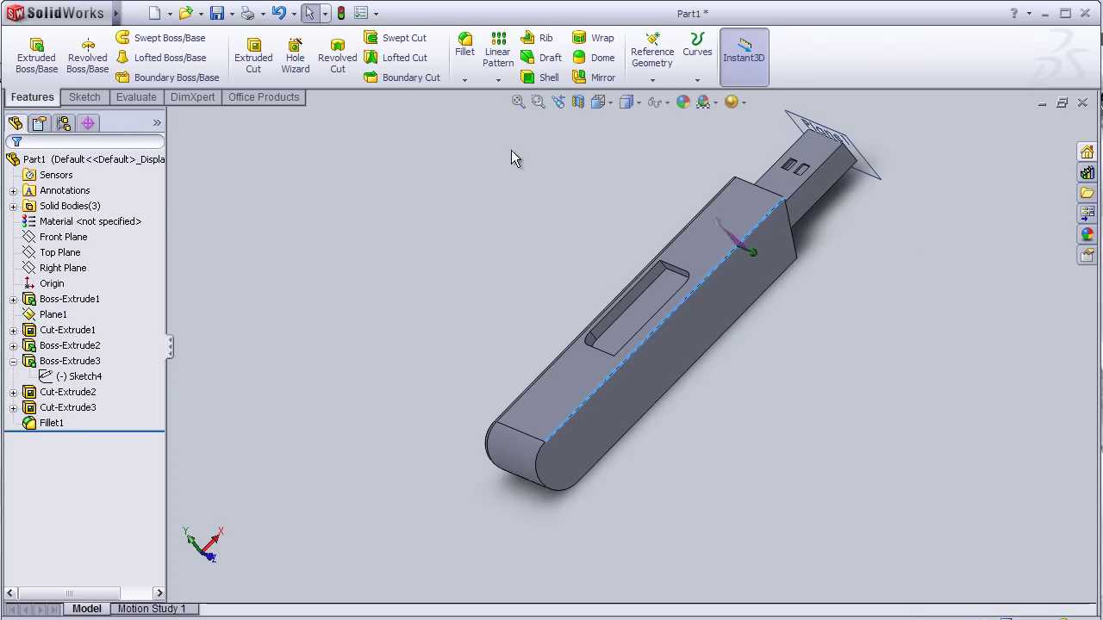
pyautogui.click(489, 52)
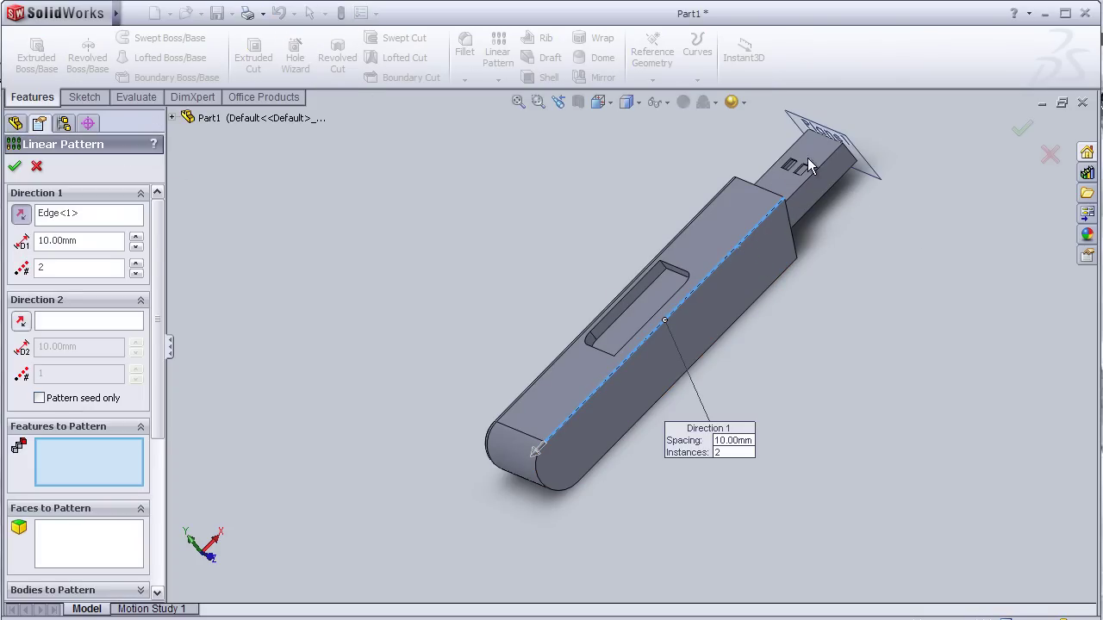
pyautogui.click(1053, 156)
pyautogui.click(464, 50)
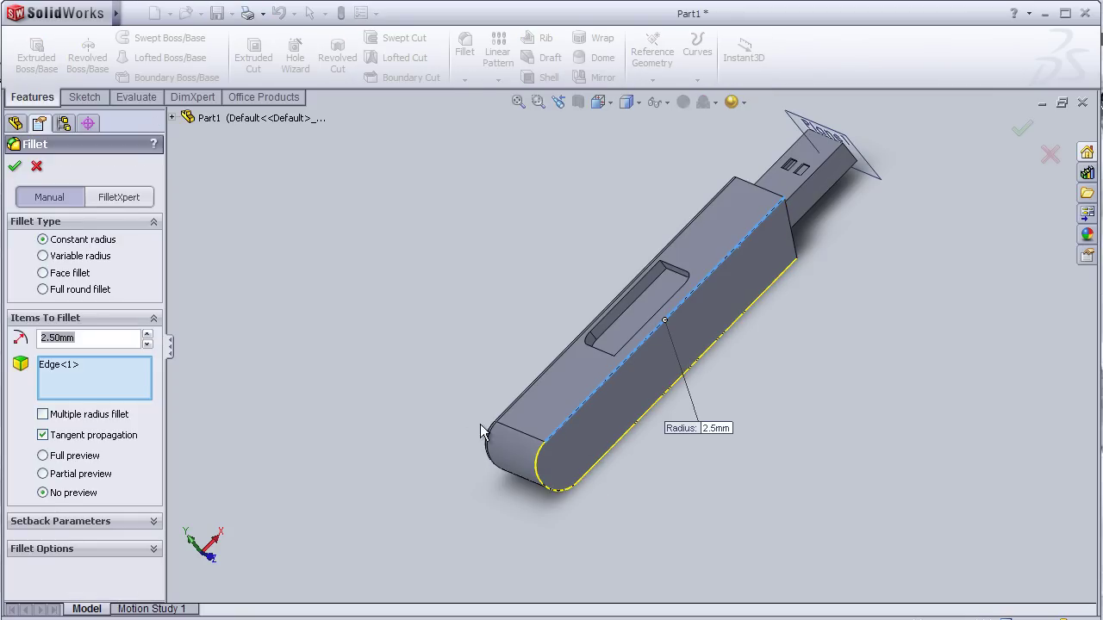
pyautogui.click(555, 489)
pyautogui.click(600, 465)
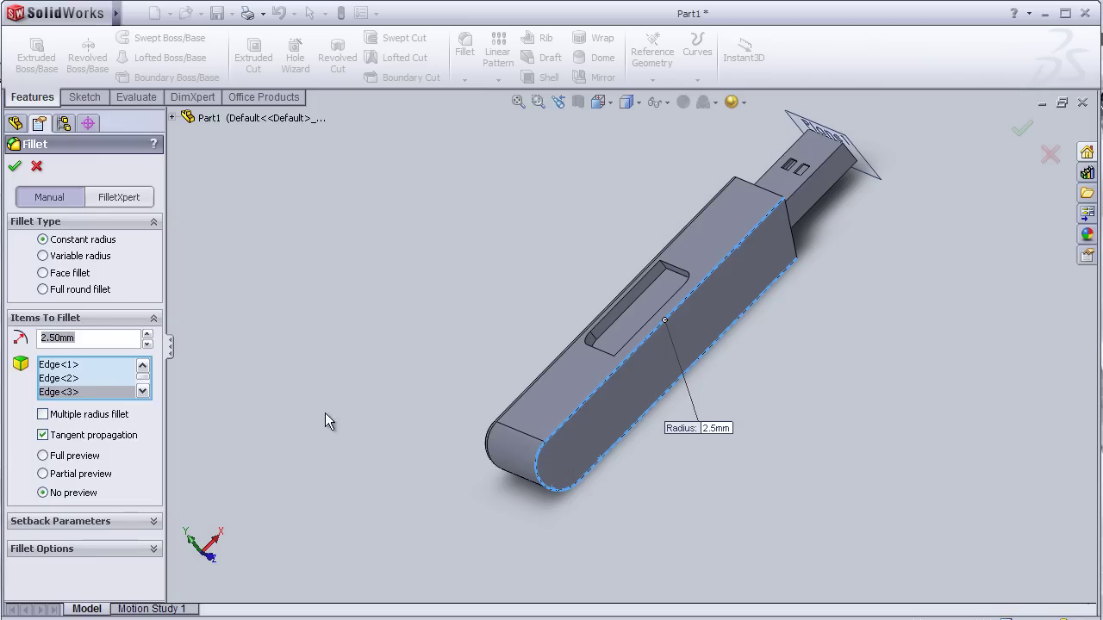
pyautogui.click(15, 167)
pyautogui.moveTo(448, 268); pyautogui.dragTo(731, 458, button='middle')
pyautogui.moveTo(590, 251); pyautogui.dragTo(543, 422, button='middle')
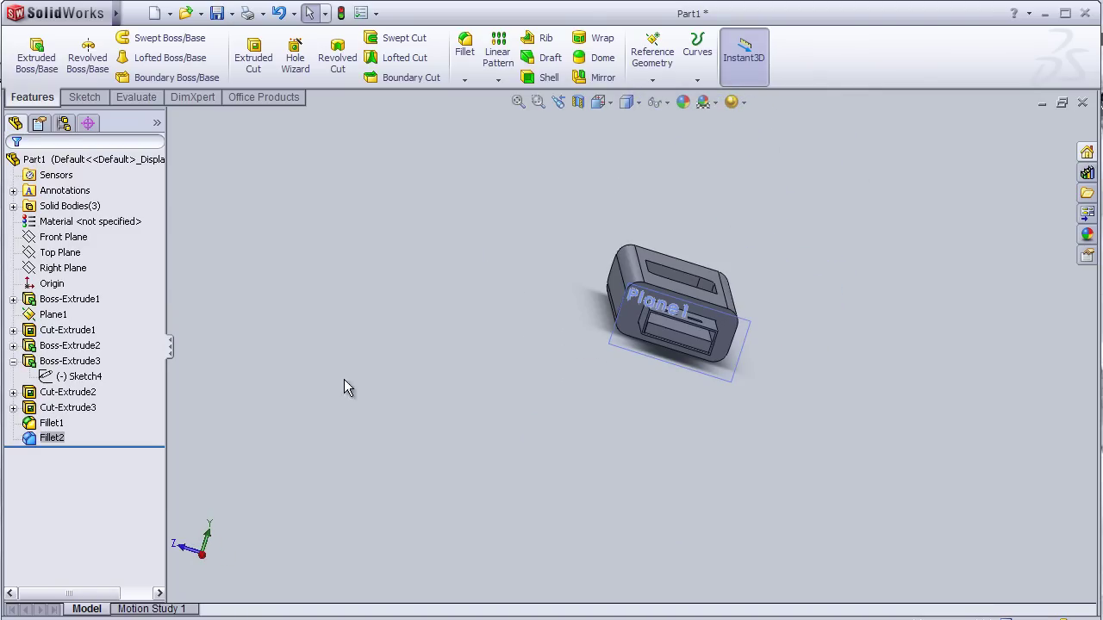
# Step: Hide Plane1 from the FeatureManager tree
pyautogui.moveTo(375, 271); pyautogui.dragTo(460, 467, button='middle')
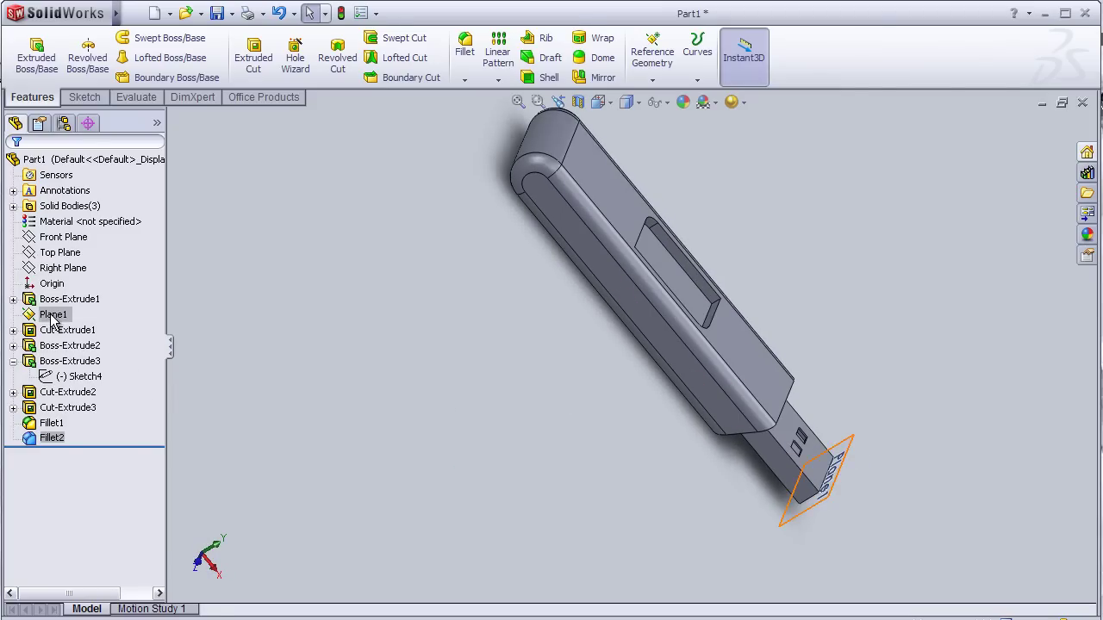
pyautogui.click(51, 314)
pyautogui.click(78, 288)
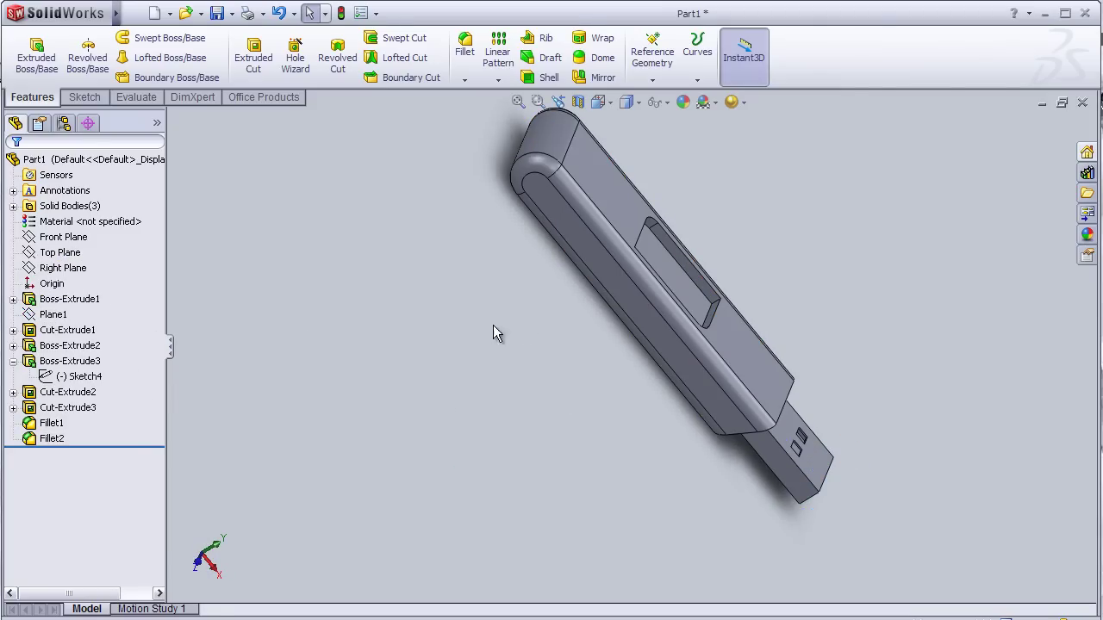
# Step: View the top face Normal To, then orbit to review the finished stick and underside
pyautogui.moveTo(767, 258)
pyautogui.mouseDown(button='middle')
pyautogui.moveTo(746, 246)
pyautogui.moveTo(668, 293)
pyautogui.moveTo(677, 311)
pyautogui.moveTo(629, 246)
pyautogui.moveTo(603, 236)
pyautogui.moveTo(655, 259)
pyautogui.moveTo(684, 288)
pyautogui.mouseUp(button='middle')
pyautogui.click(684, 287)
pyautogui.press('space')
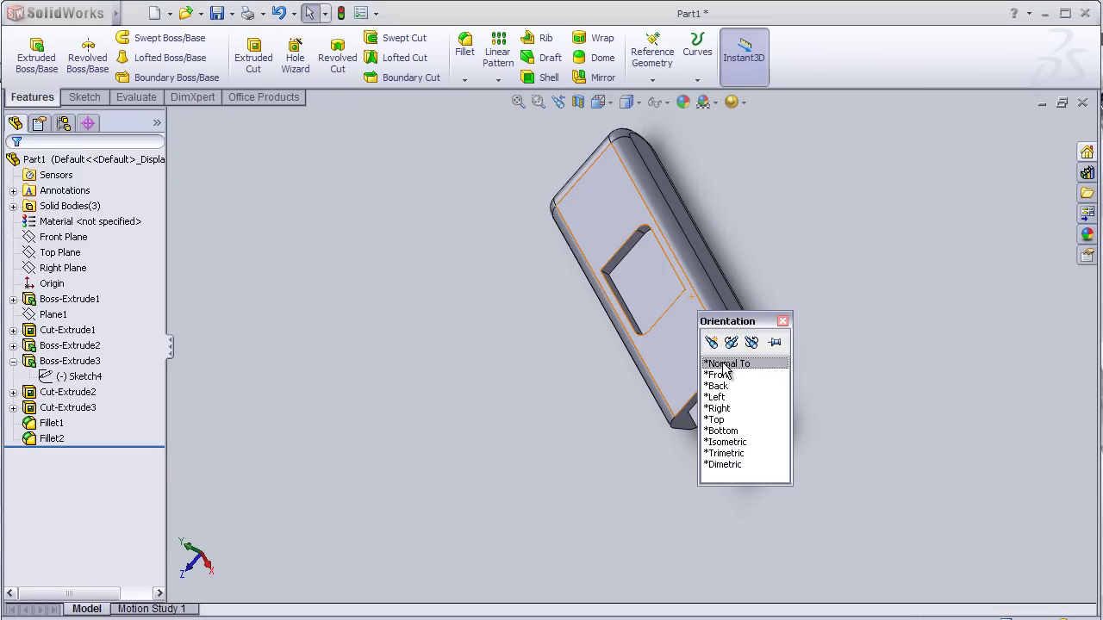
pyautogui.click(724, 365)
pyautogui.moveTo(615, 365)
pyautogui.mouseDown(button='middle')
pyautogui.moveTo(593, 336)
pyautogui.moveTo(633, 411)
pyautogui.moveTo(784, 335)
pyautogui.moveTo(781, 296)
pyautogui.moveTo(770, 320)
pyautogui.moveTo(574, 433)
pyautogui.moveTo(536, 389)
pyautogui.moveTo(523, 445)
pyautogui.moveTo(566, 505)
pyautogui.moveTo(832, 477)
pyautogui.moveTo(787, 468)
pyautogui.moveTo(758, 512)
pyautogui.moveTo(645, 485)
pyautogui.moveTo(583, 419)
pyautogui.moveTo(707, 263)
pyautogui.moveTo(707, 231)
pyautogui.moveTo(790, 403)
pyautogui.moveTo(791, 339)
pyautogui.moveTo(806, 331)
pyautogui.mouseUp(button='middle')
pyautogui.moveTo(676, 465); pyautogui.dragTo(712, 423, button='middle')
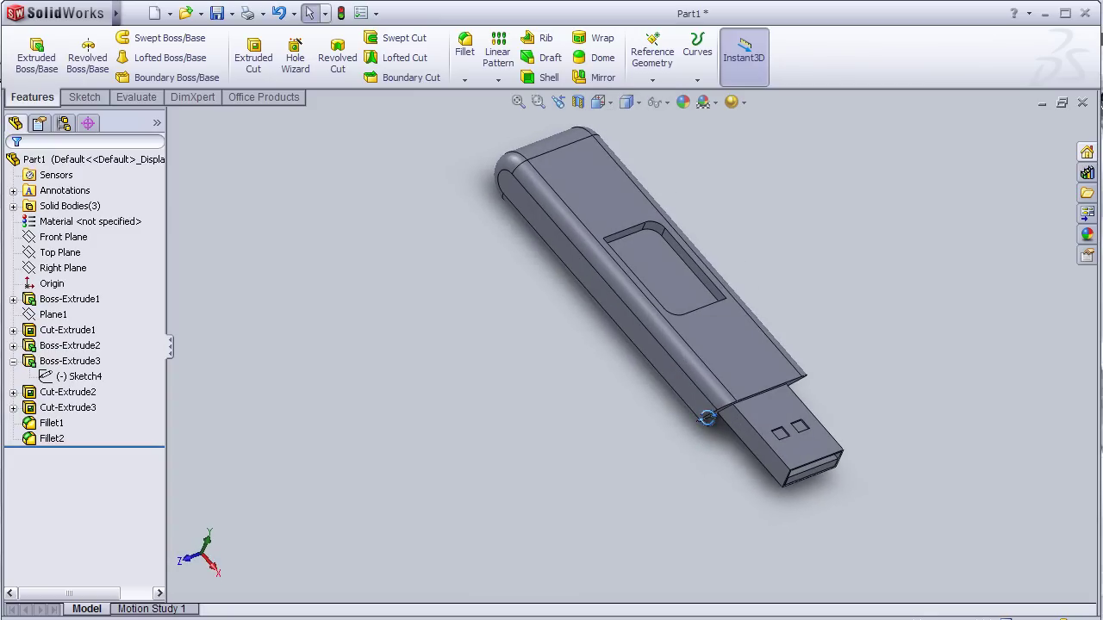
pyautogui.moveTo(549, 305); pyautogui.dragTo(516, 302, button='middle')
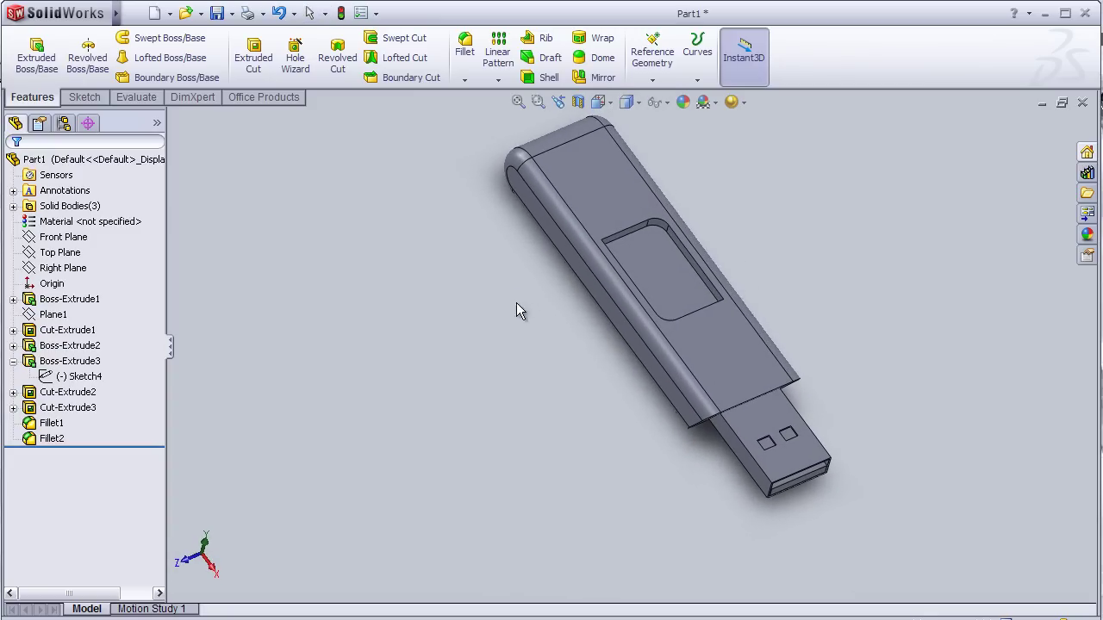